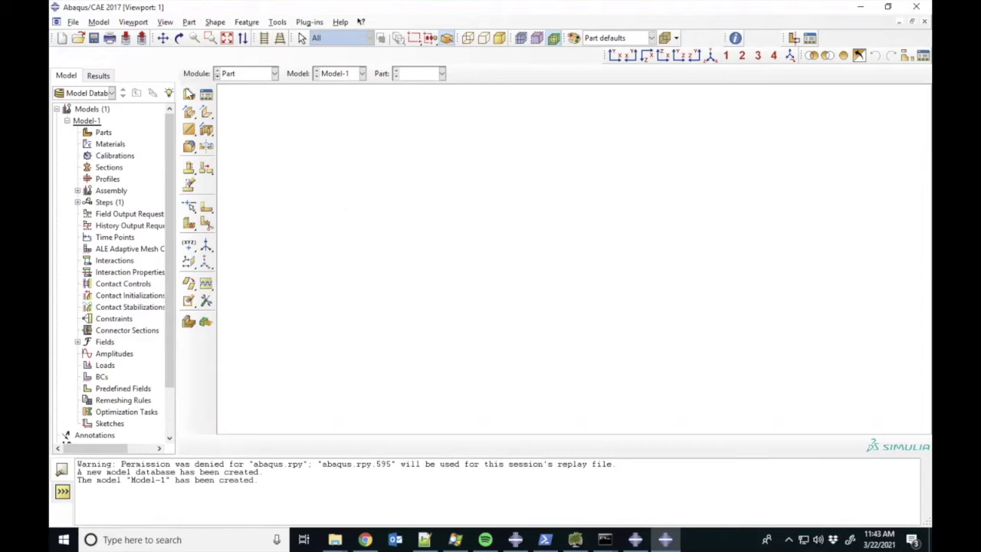
# Create a 3D deformable solid extrusion part named plate with an approximate size of 200
pyautogui.click(189, 95)
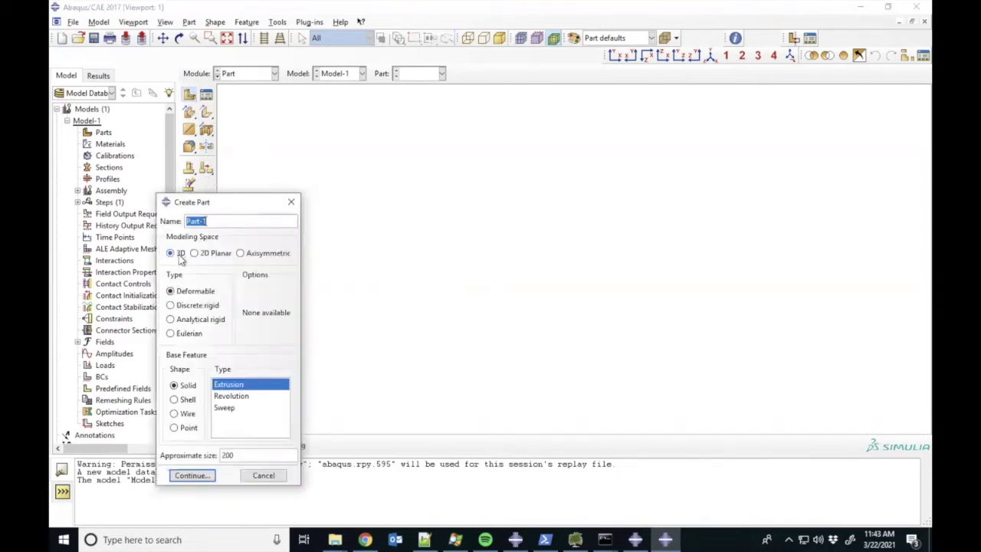
pyautogui.write('plate')
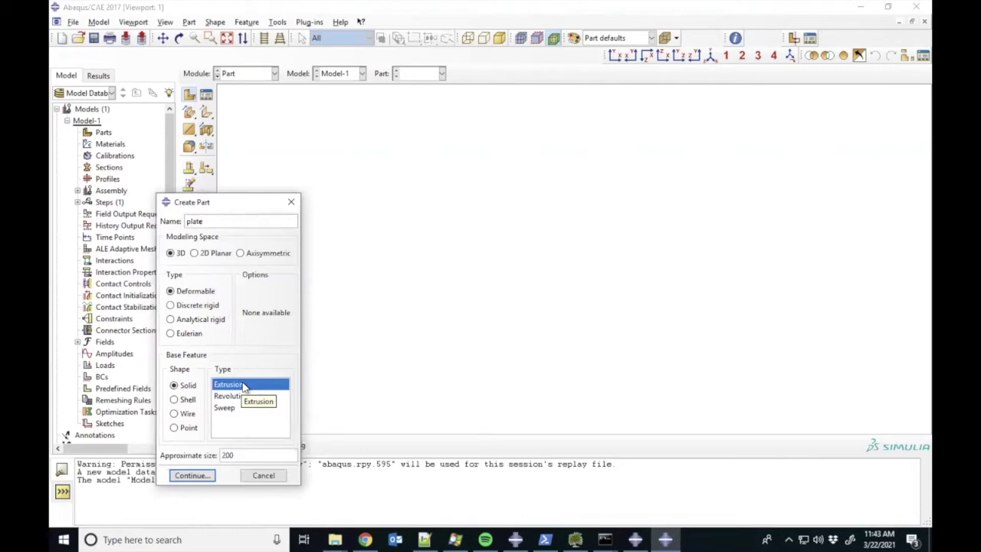
pyautogui.click(247, 454)
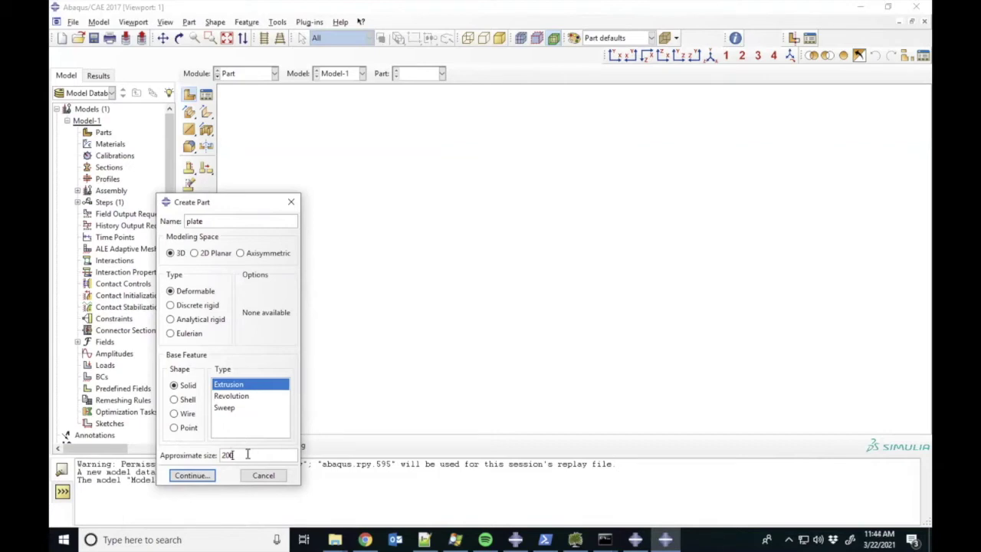
pyautogui.click(196, 476)
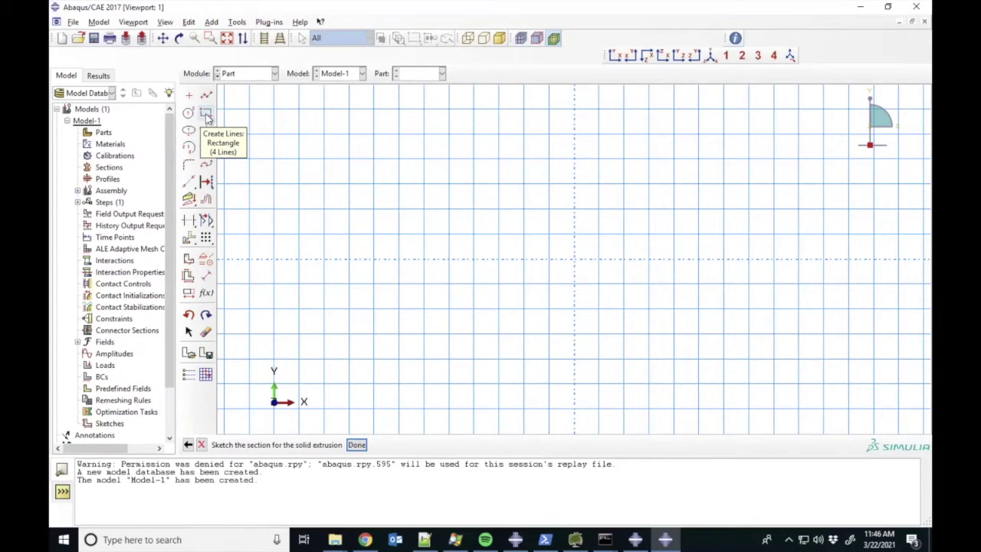
# Sketch a rectangle with opposite corners at 0,0 and 50,50
pyautogui.click(206, 113)
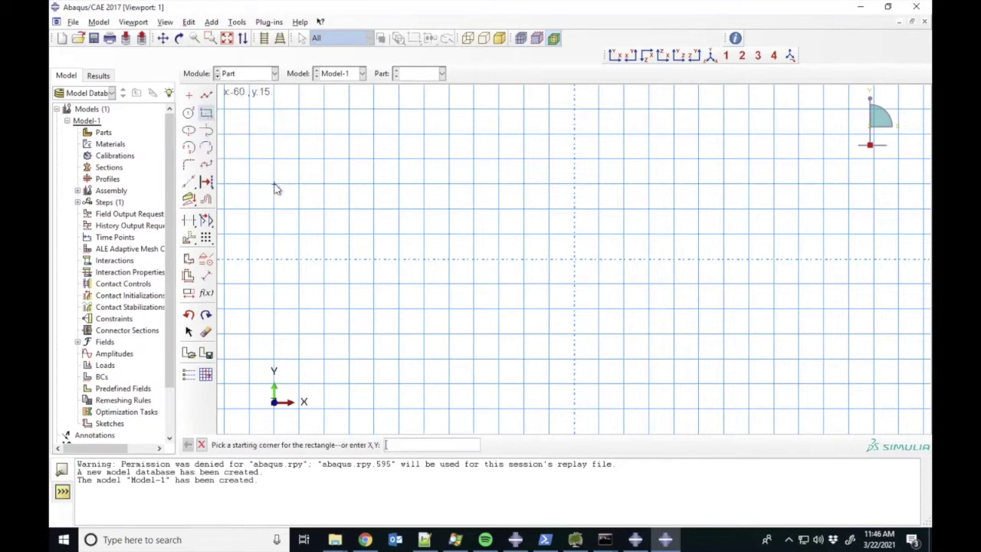
pyautogui.write('0,0')
pyautogui.press('Return')
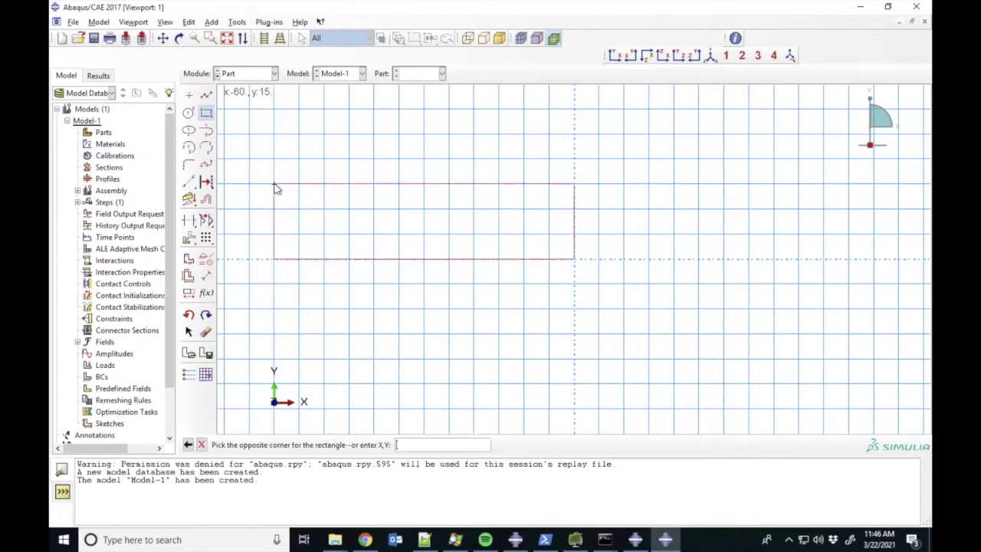
pyautogui.write('50,50')
pyautogui.press('Return')
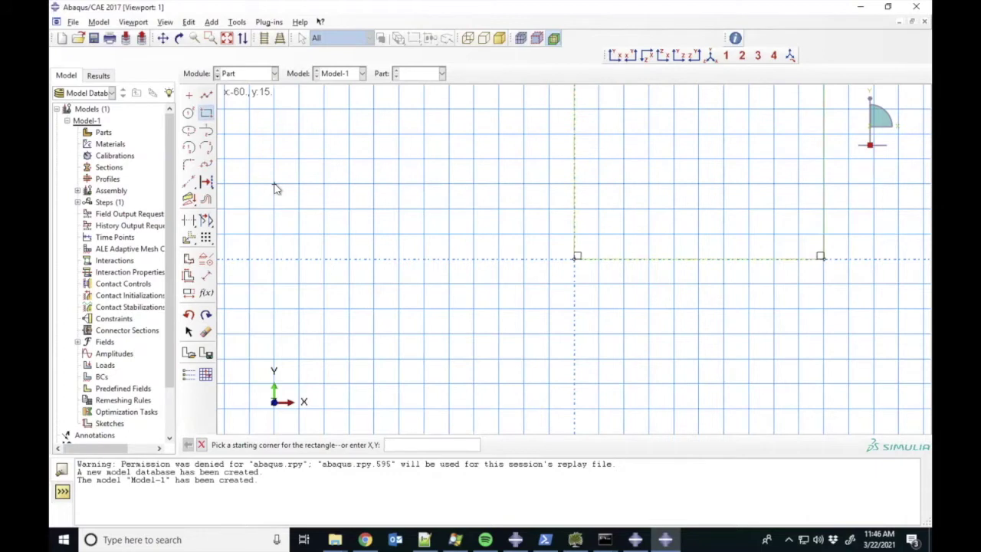
# Sketch a circle centred on the rectangle's corner at the origin, with a radius of about 3.75
pyautogui.click(227, 39)
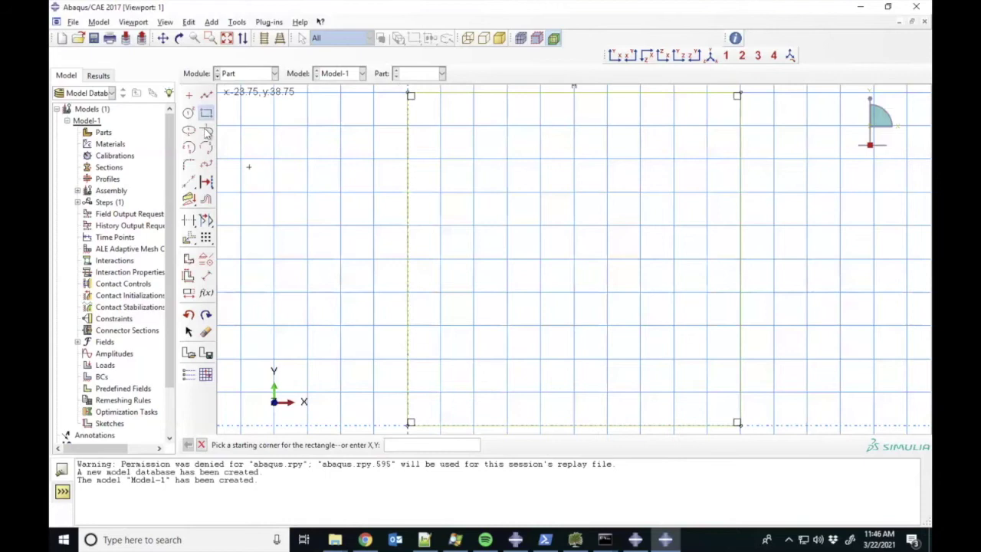
pyautogui.click(189, 114)
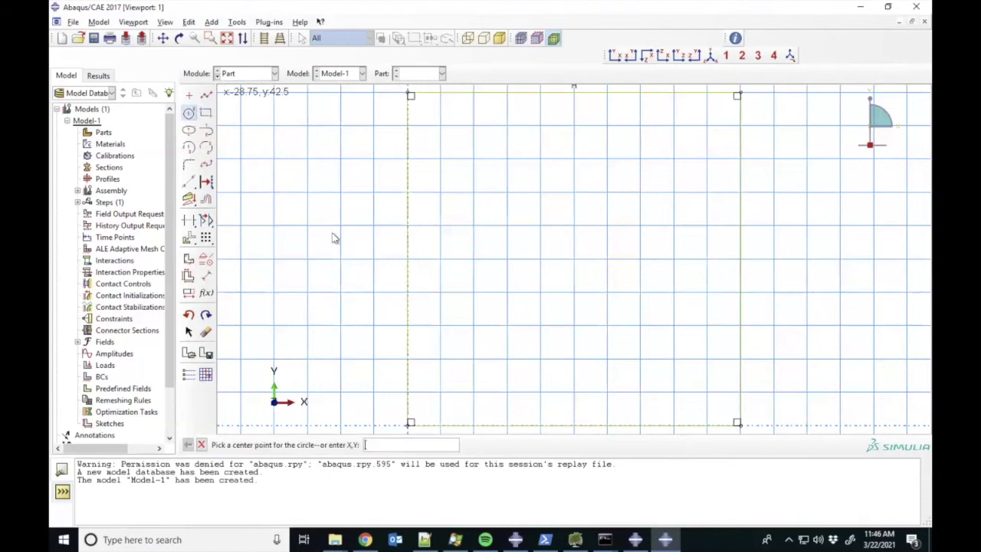
pyautogui.click(409, 425)
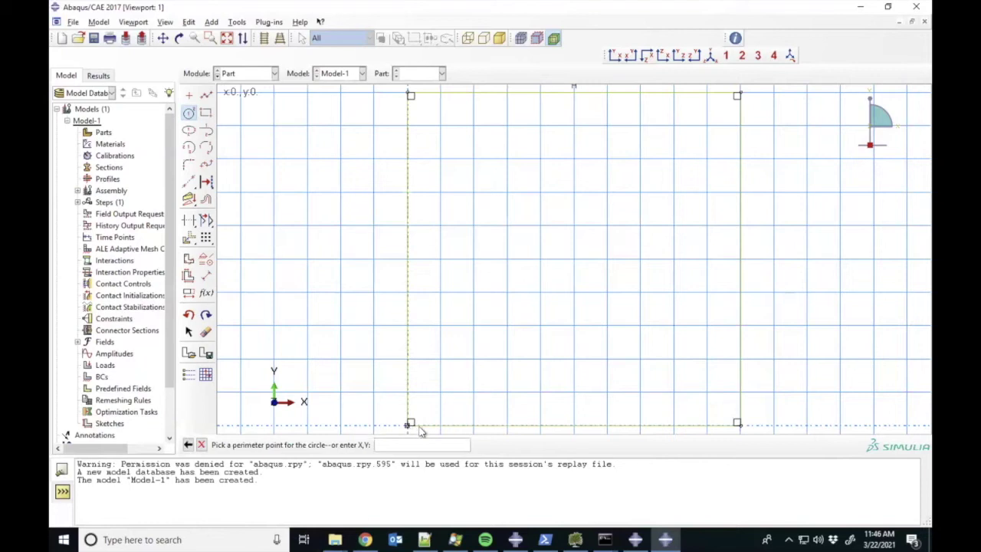
pyautogui.click(434, 424)
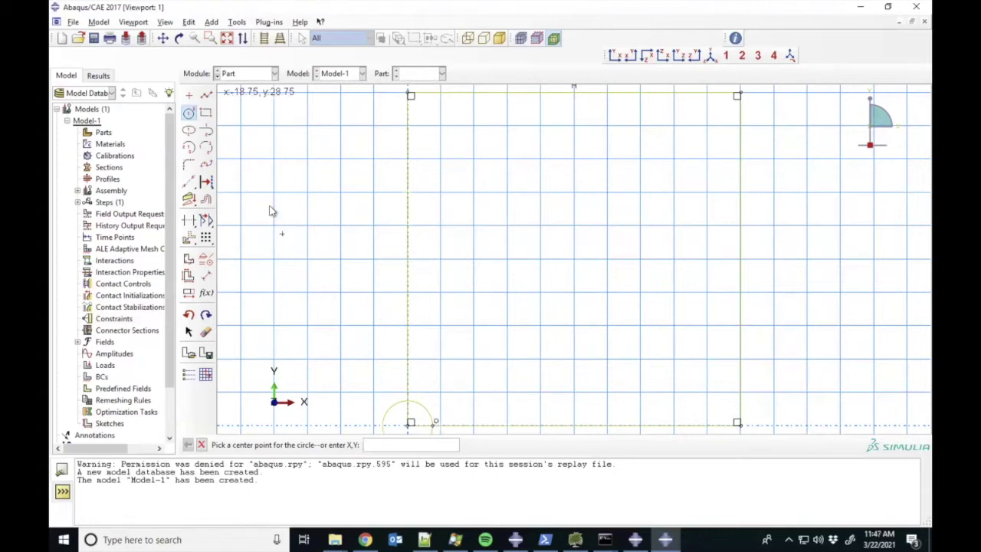
# Dimension the circle's radius and set it to 3
pyautogui.click(206, 276)
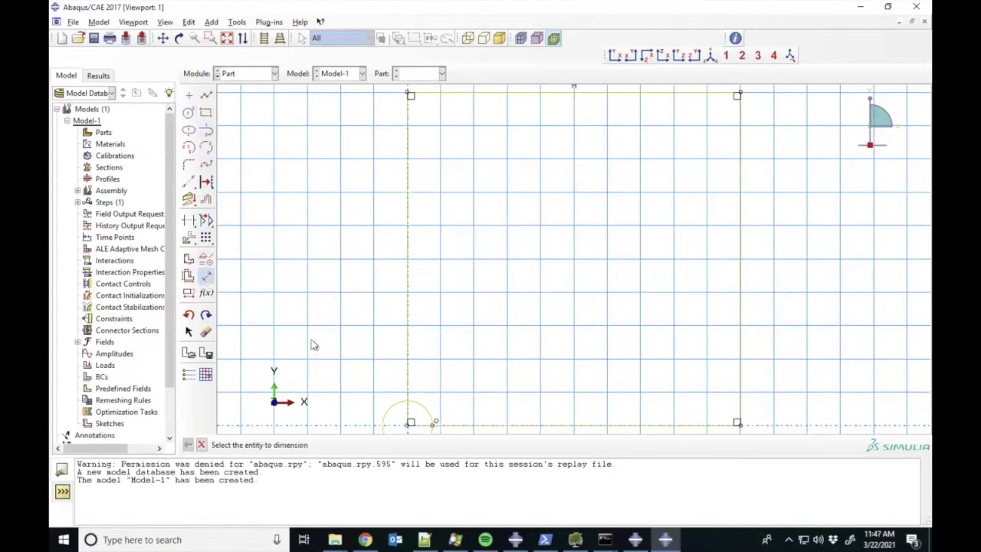
pyautogui.click(428, 404)
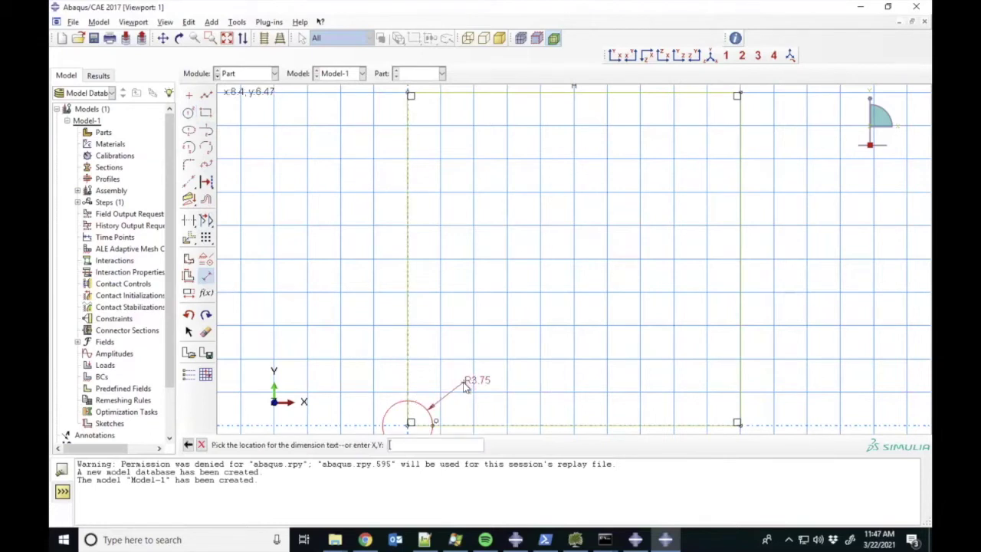
pyautogui.click(464, 387)
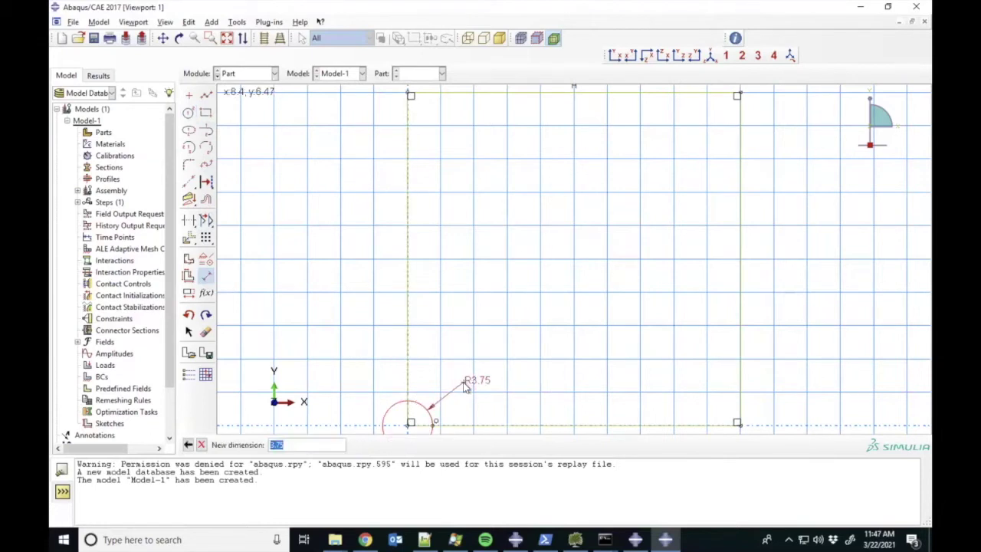
pyautogui.write('3')
pyautogui.press('Return')
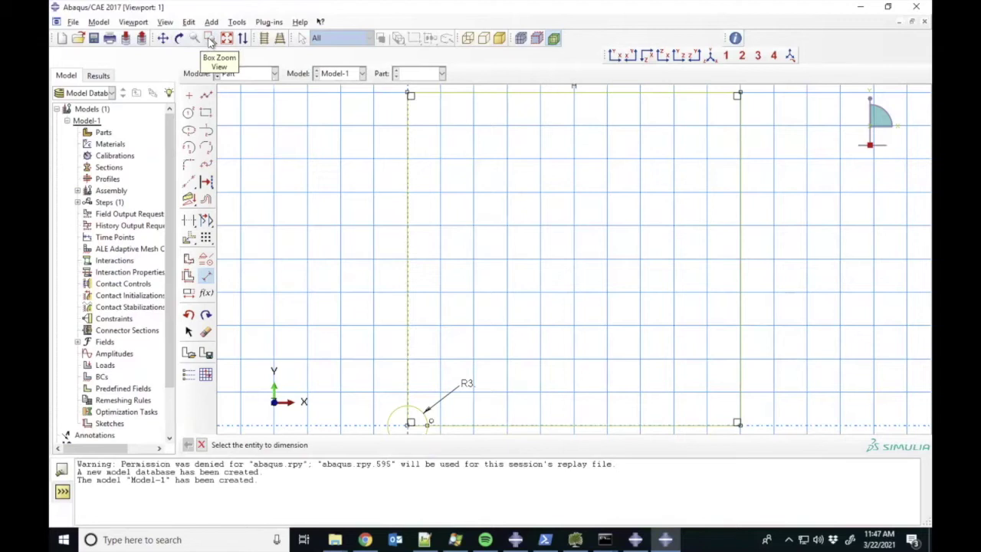
# Trim the circle outside the rectangle and the two rectangle edge segments inside it, leaving a quarter-circle notch at the origin corner
pyautogui.click(208, 40)
pyautogui.moveTo(428, 427); pyautogui.dragTo(447, 436)
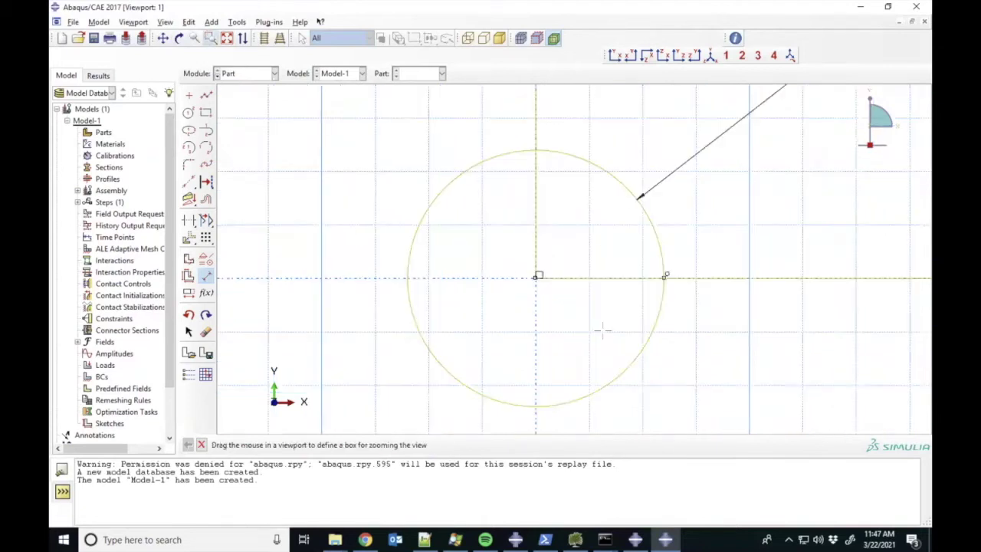
pyautogui.click(191, 221)
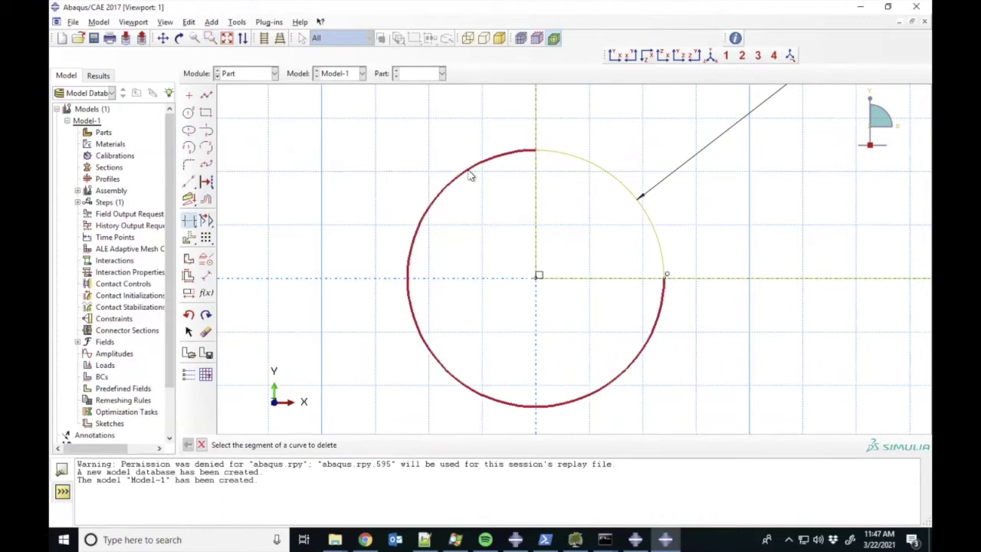
pyautogui.click(470, 175)
pyautogui.click(537, 211)
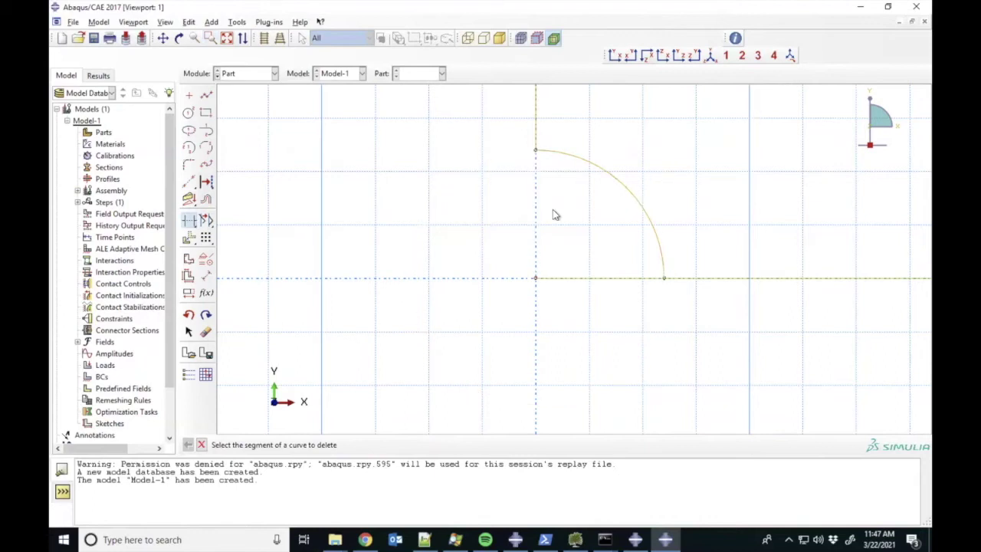
pyautogui.click(580, 281)
pyautogui.click(226, 38)
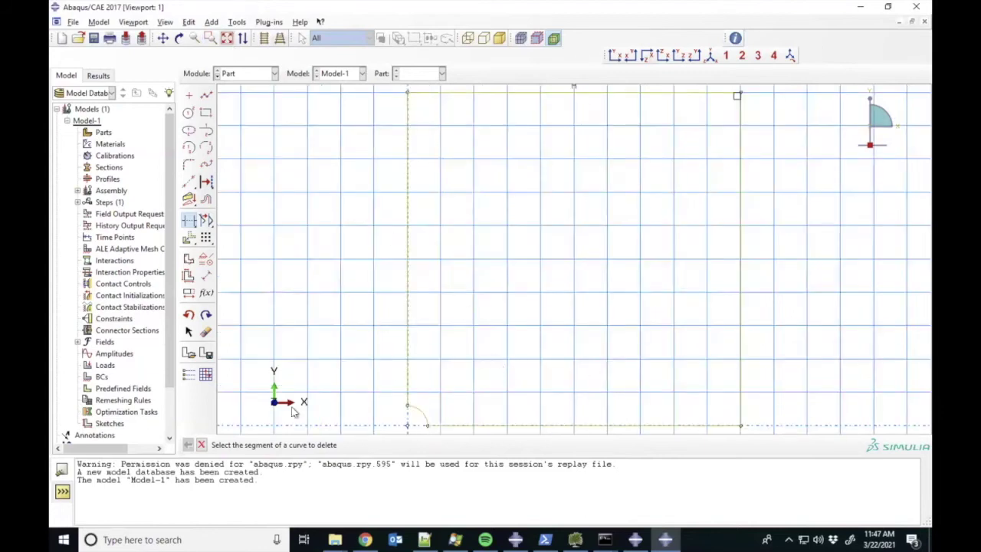
pyautogui.click(202, 446)
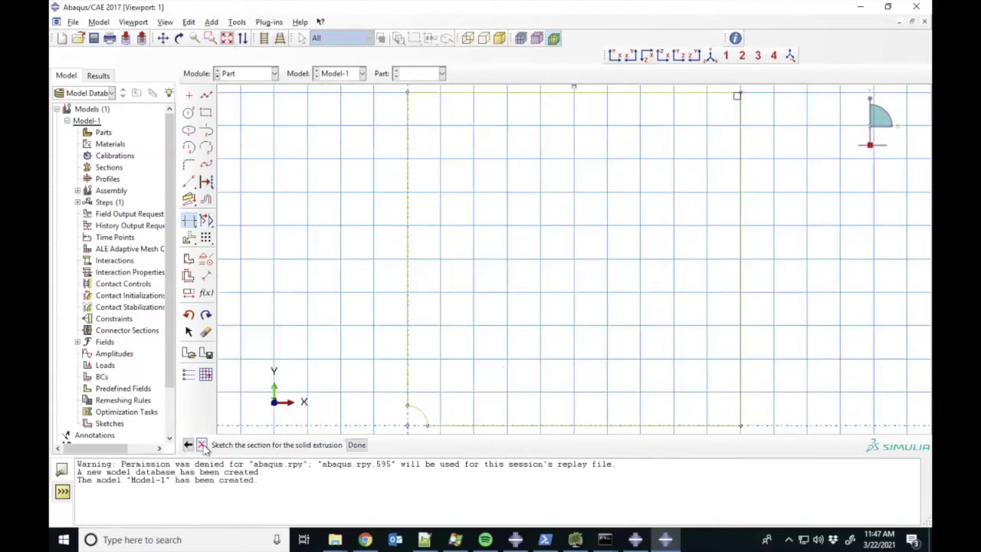
# Finish the sketch and extrude the notched square into a thin solid plate with a new blind depth
pyautogui.click(357, 446)
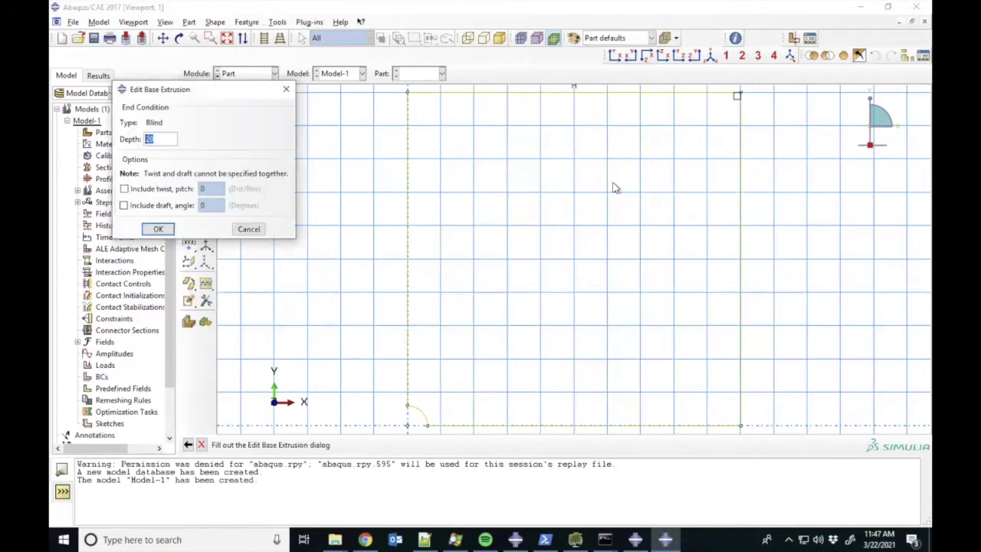
pyautogui.click(160, 139)
pyautogui.press('BackSpace')
pyautogui.doubleClick(160, 139)
pyautogui.click(158, 229)
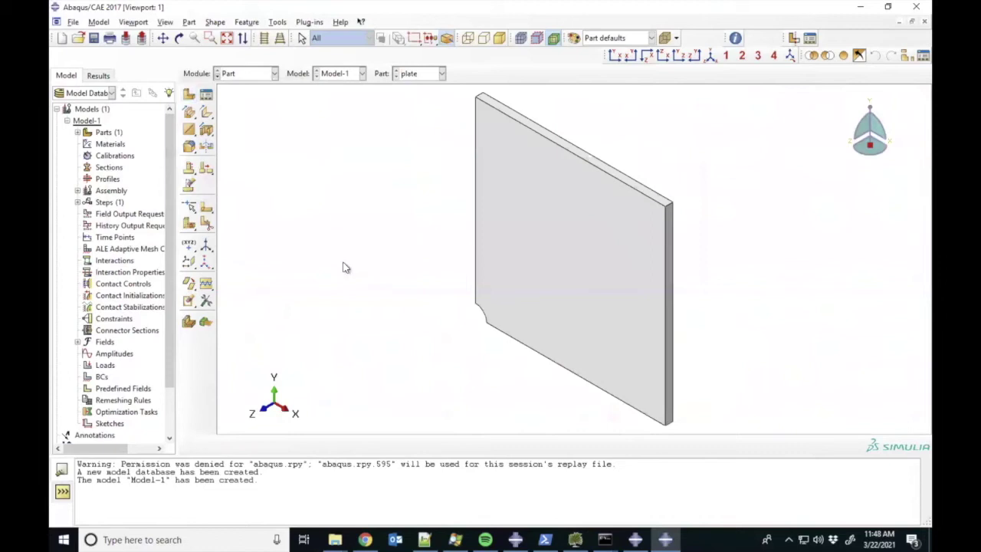
# Switch to the Property module and start a new material named aluminum
pyautogui.click(255, 77)
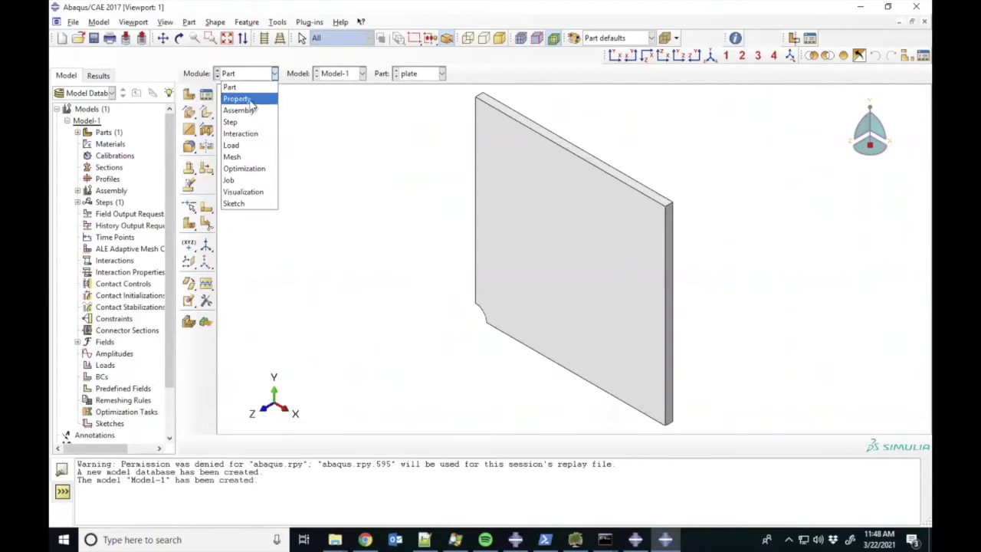
pyautogui.click(237, 99)
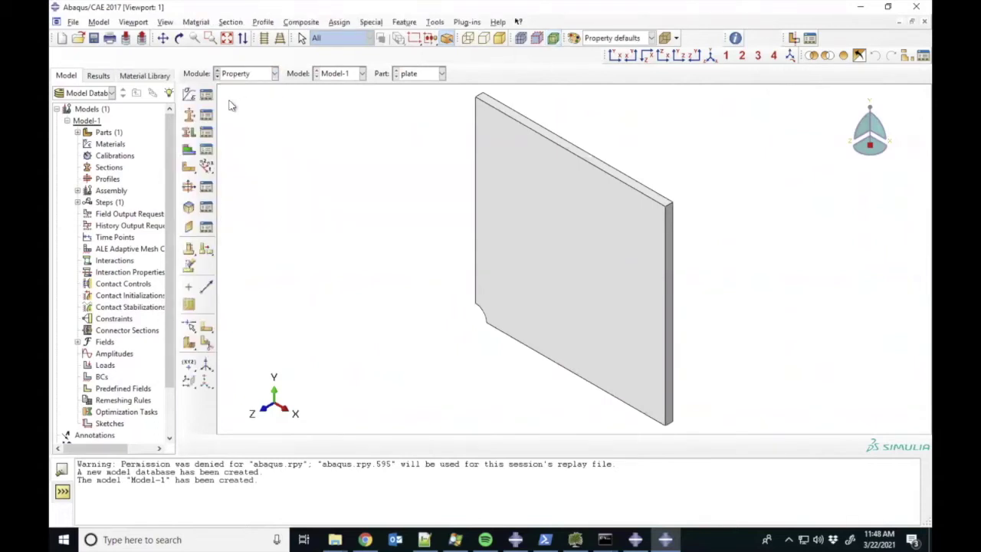
pyautogui.click(189, 95)
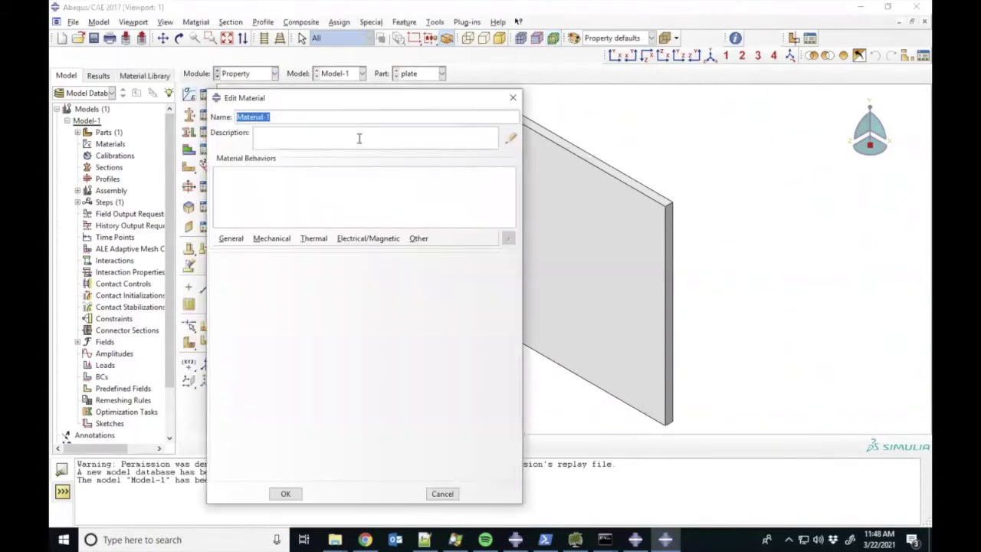
pyautogui.write('aluminum')
# Add isotropic elastic behavior to the aluminum material, entering its Young's modulus and a Poisson's ratio of 0.33
pyautogui.click(273, 239)
pyautogui.moveTo(287, 253)
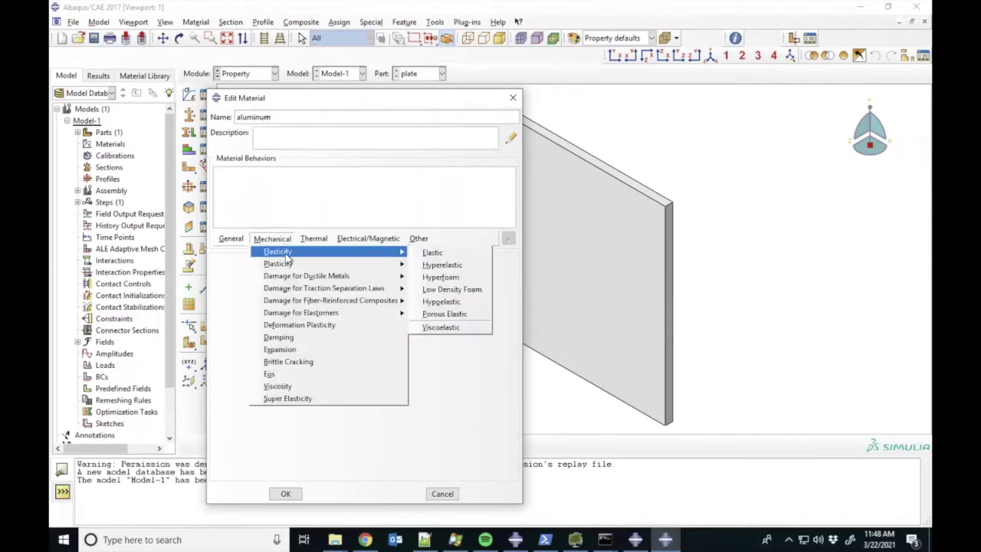
pyautogui.click(464, 261)
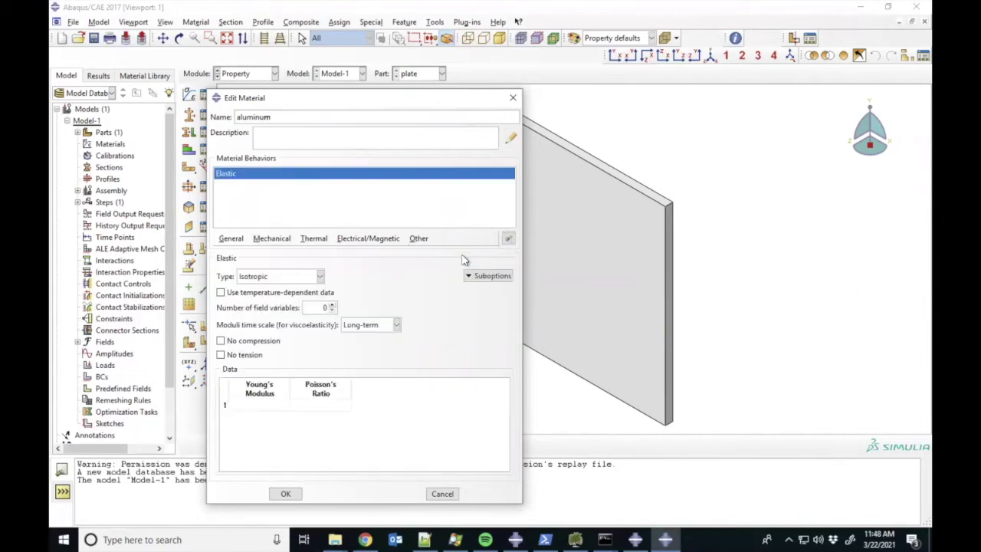
pyautogui.click(263, 405)
pyautogui.press('Tab')
pyautogui.write('0.33')
# Add isotropic-hardening plastic behavior to the aluminum material with a yield stress at plastic strain 0.0, and save the material
pyautogui.click(273, 239)
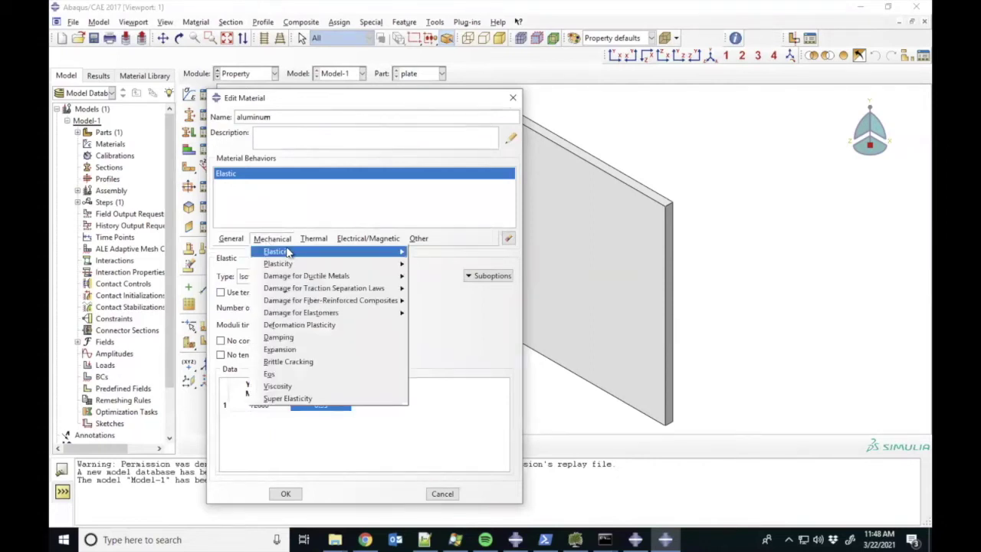
pyautogui.moveTo(288, 253)
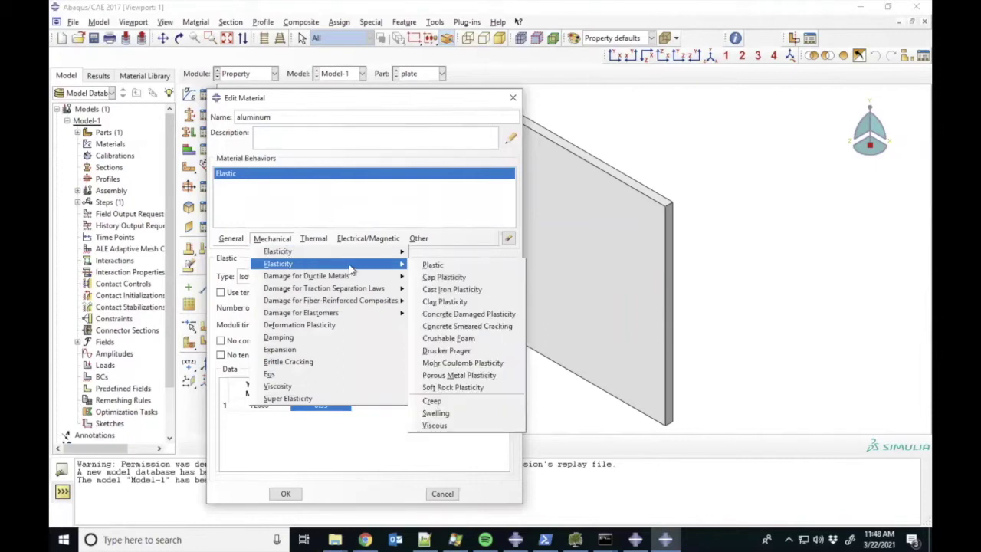
pyautogui.click(429, 266)
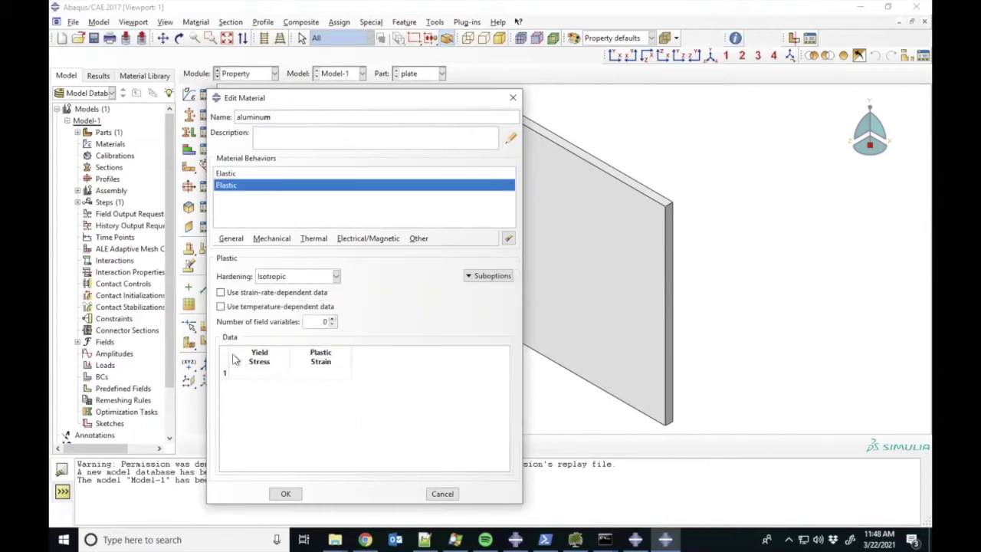
pyautogui.click(255, 372)
pyautogui.press('Tab')
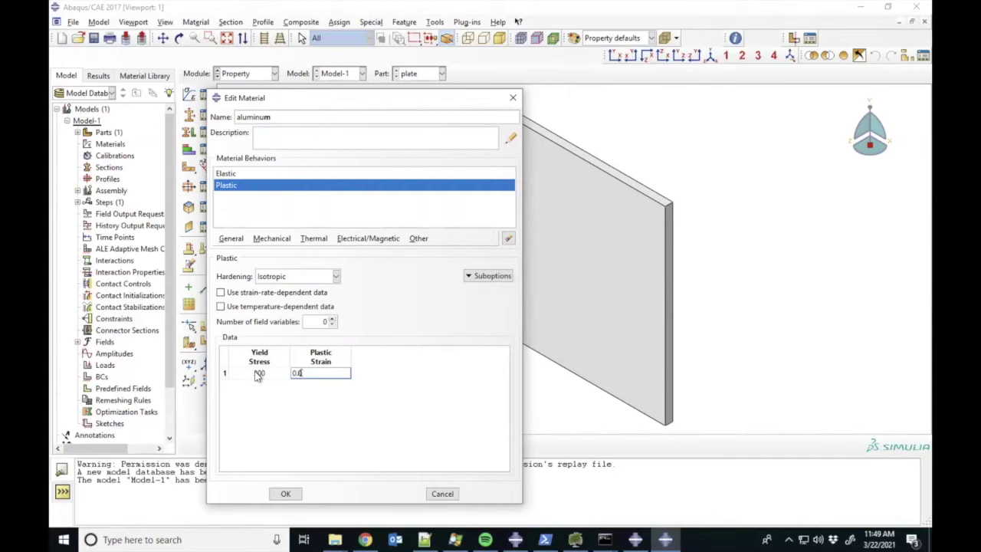
pyautogui.click(285, 494)
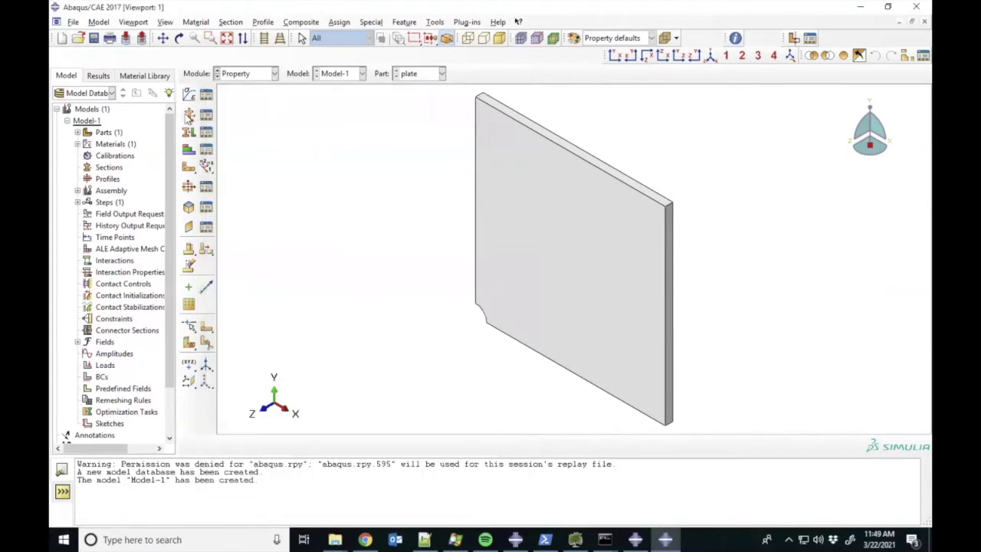
# Create a solid, homogeneous section named aluminum that uses the aluminum material
pyautogui.click(189, 115)
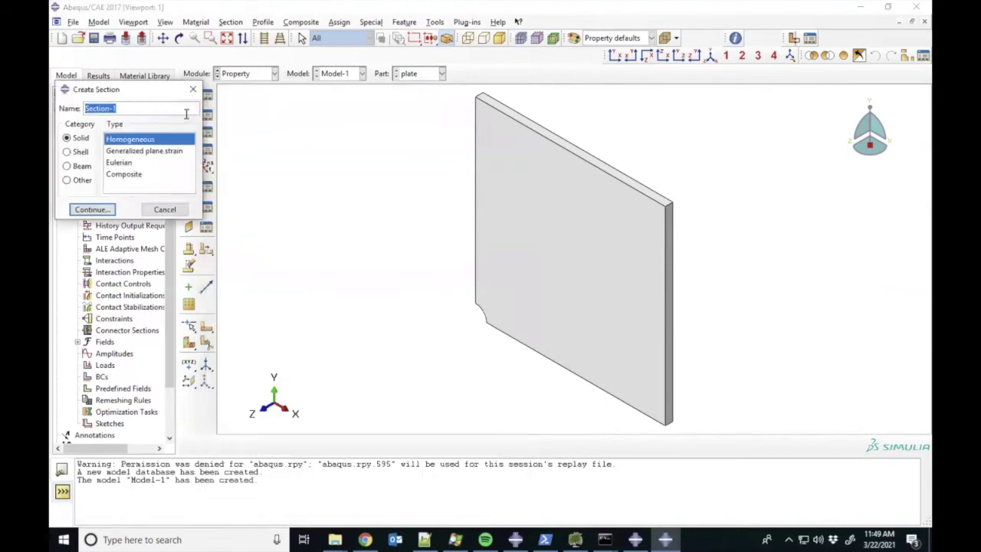
pyautogui.write('aluminum')
pyautogui.click(101, 211)
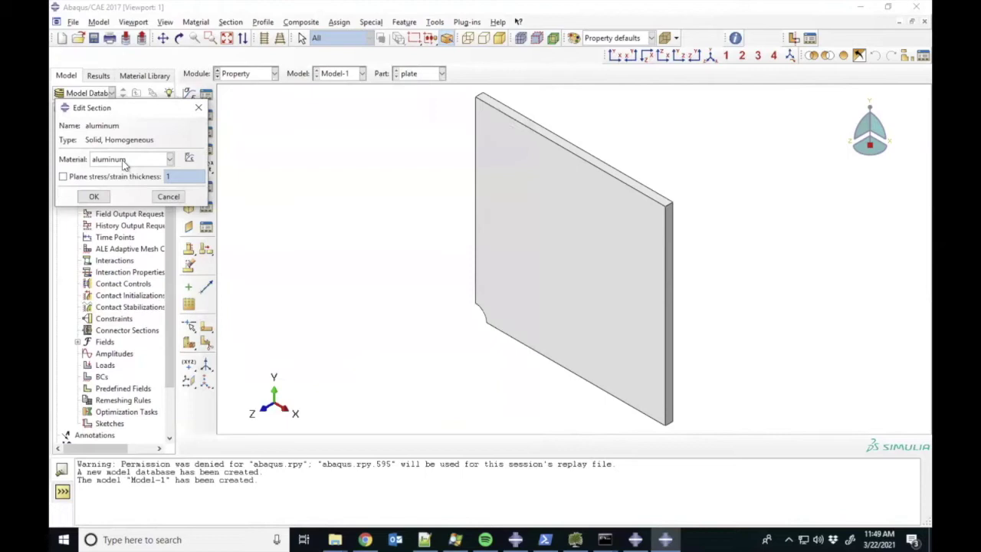
pyautogui.click(93, 197)
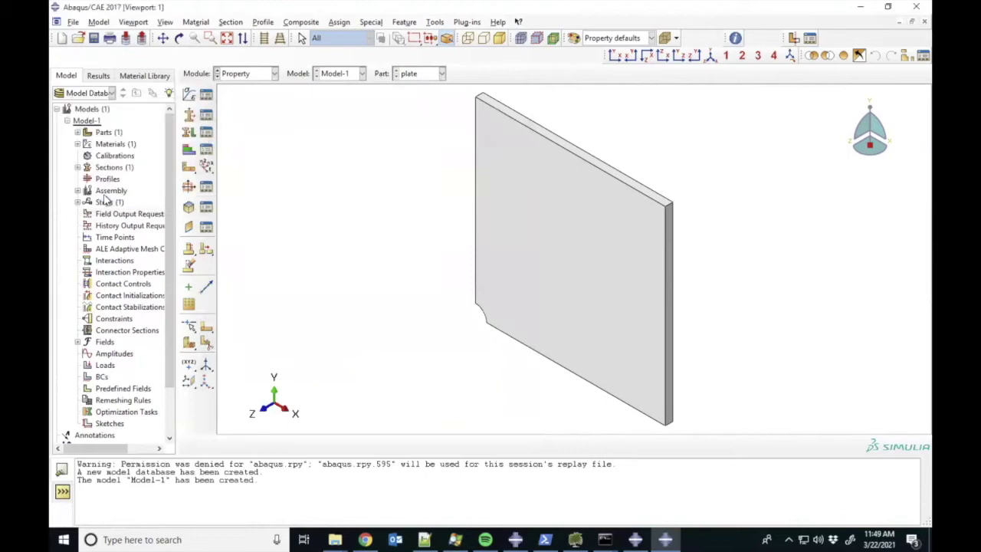
# Assign the aluminum section to the whole plate, saving the selected region as a set named all
pyautogui.click(188, 148)
pyautogui.click(559, 260)
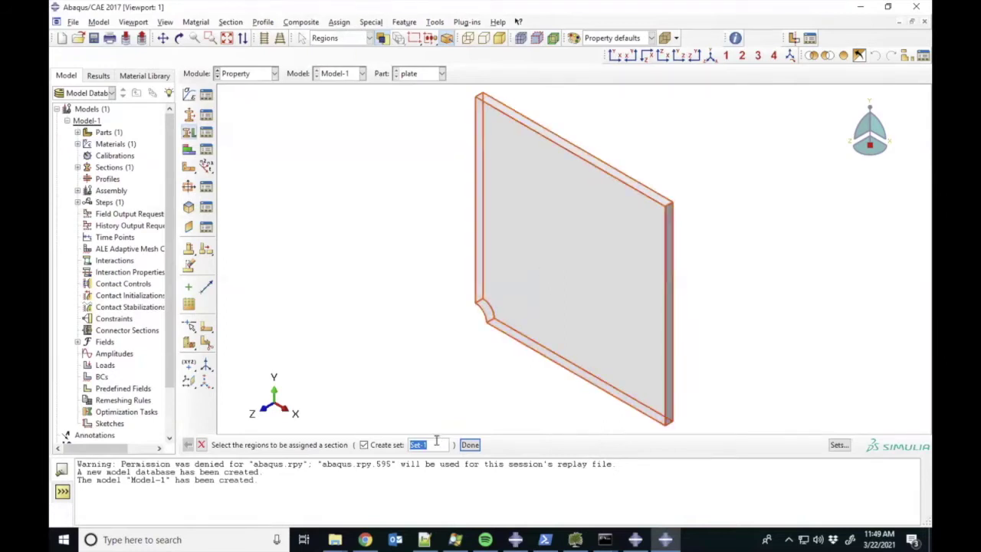
pyautogui.write('all')
pyautogui.click(469, 445)
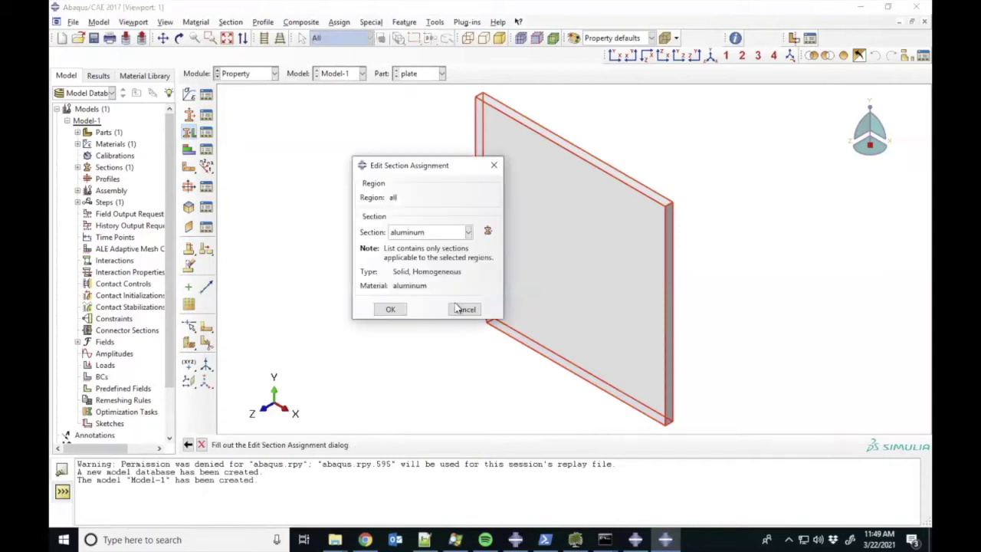
pyautogui.click(391, 309)
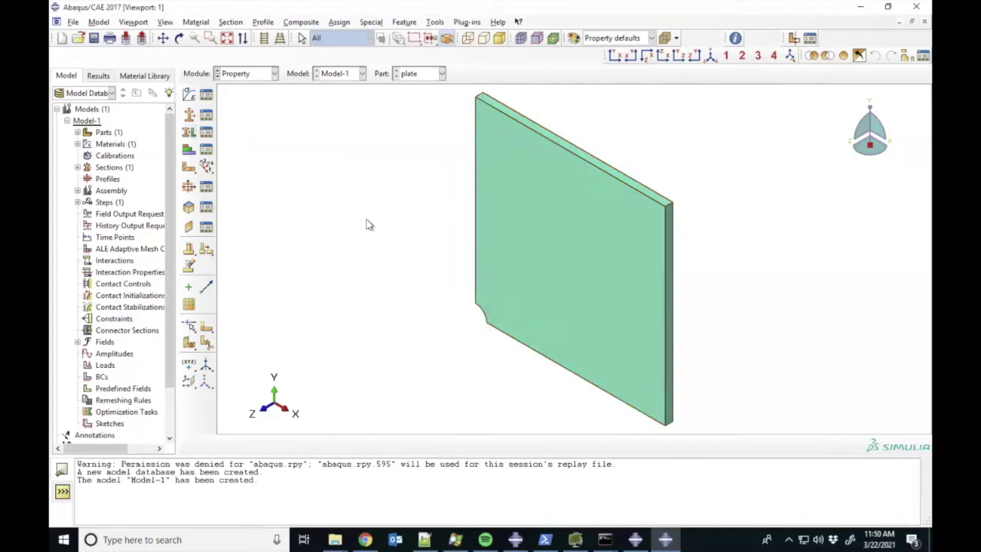
# Switch to the Assembly module and create a dependent instance of the plate part
pyautogui.click(263, 76)
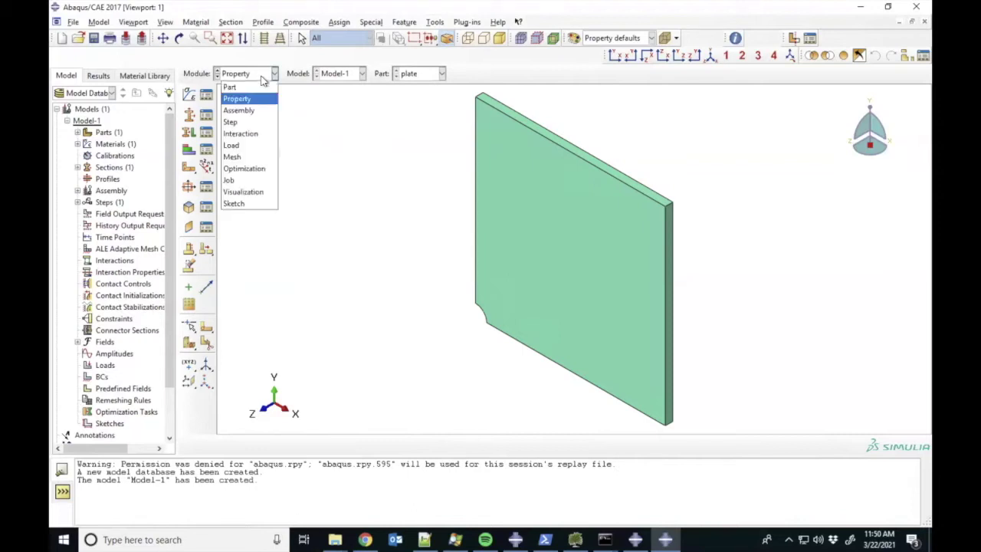
pyautogui.click(248, 115)
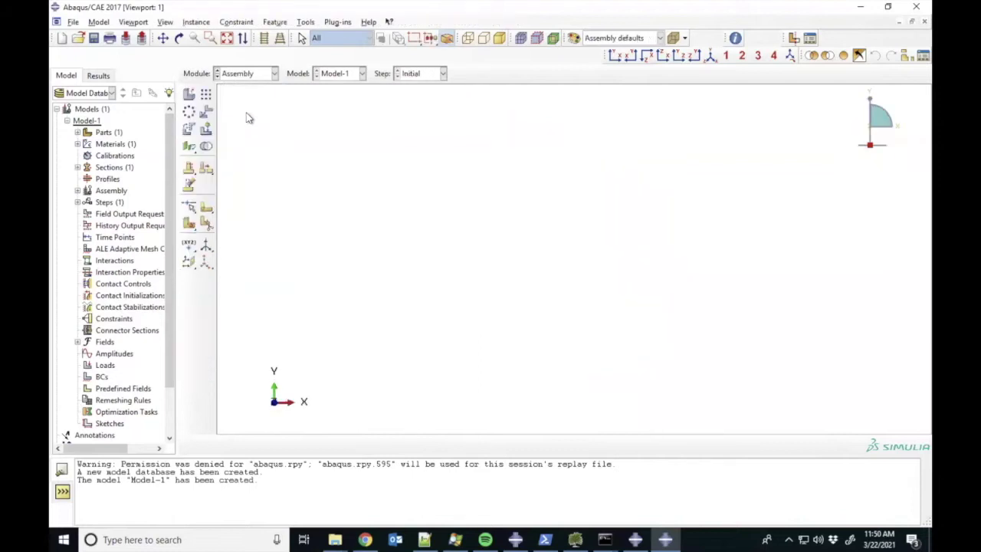
pyautogui.click(189, 95)
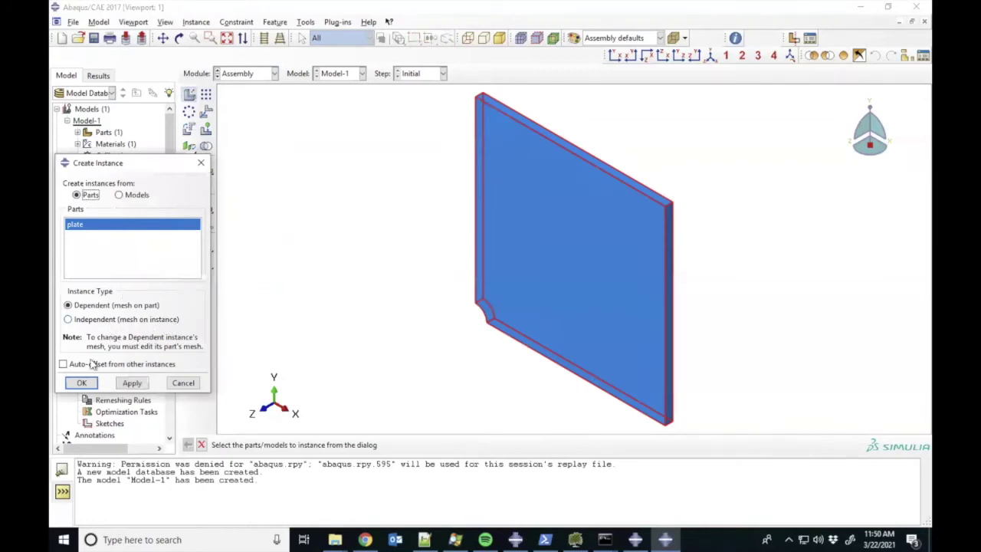
pyautogui.click(83, 384)
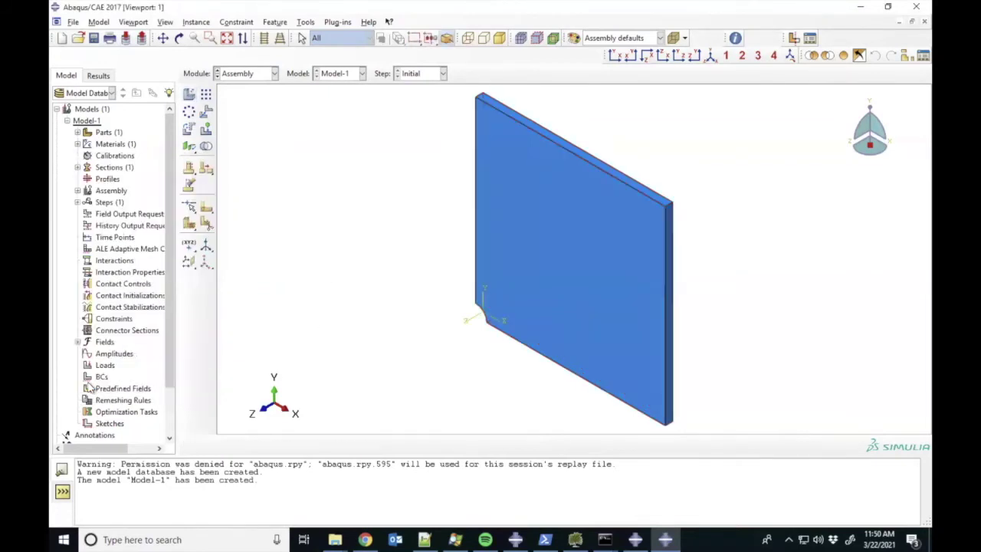
# Create an assembly geometry set named bottom from the plate's thin bottom face beside the hole cutout
pyautogui.click(78, 191)
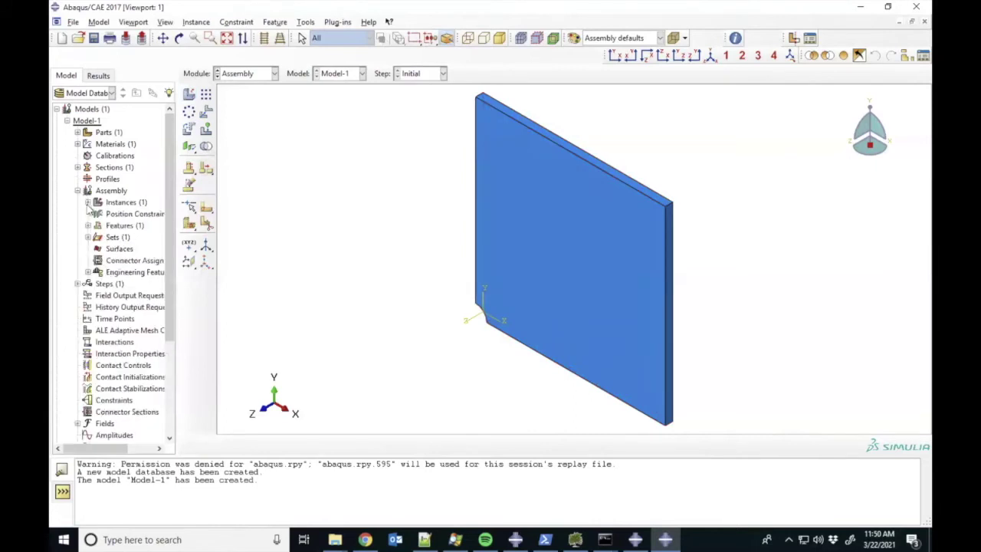
pyautogui.click(87, 238)
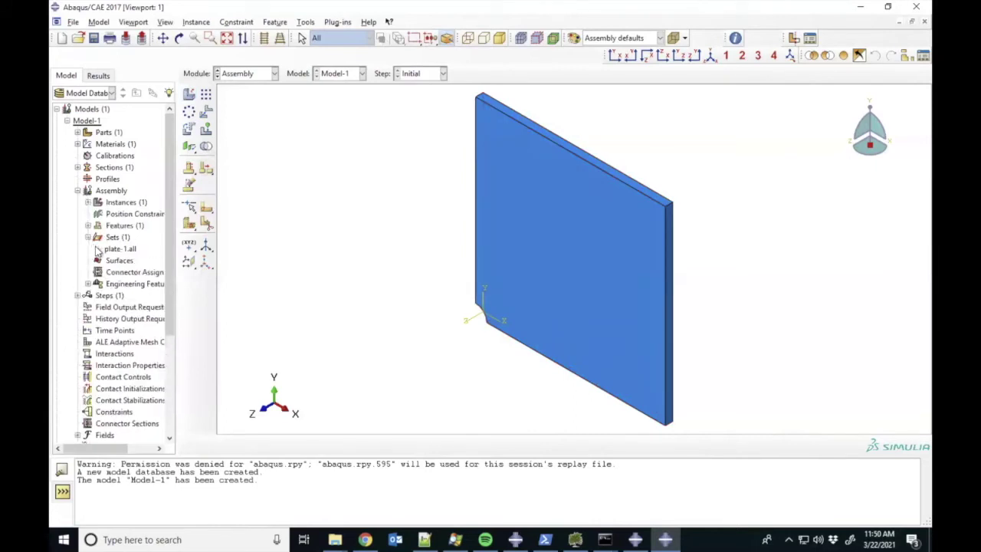
pyautogui.rightClick(121, 240)
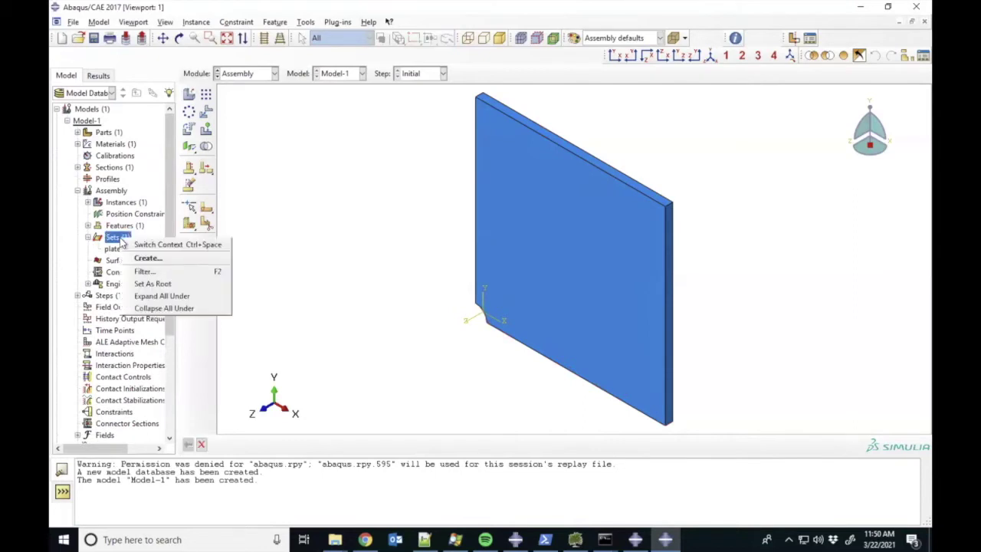
pyautogui.click(144, 260)
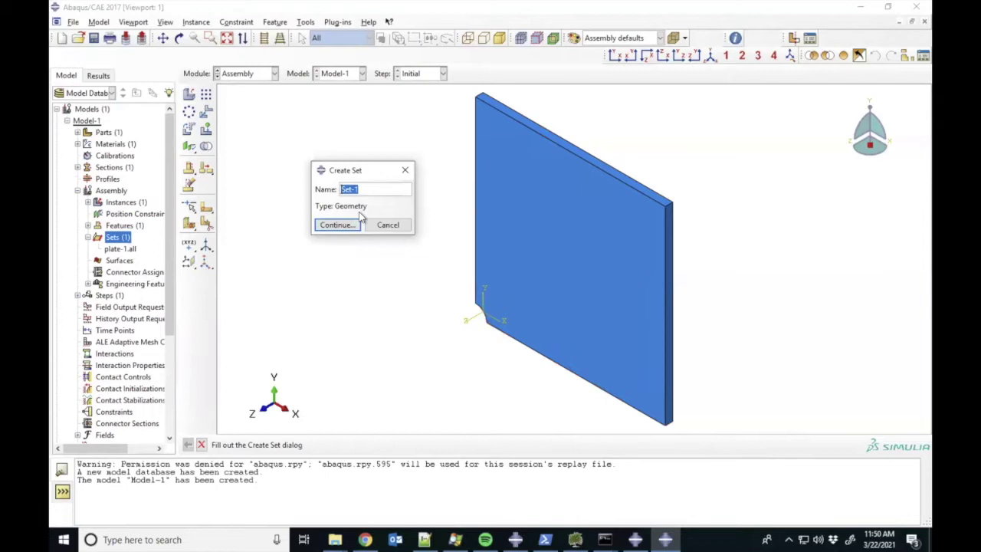
pyautogui.write('bottom')
pyautogui.click(344, 226)
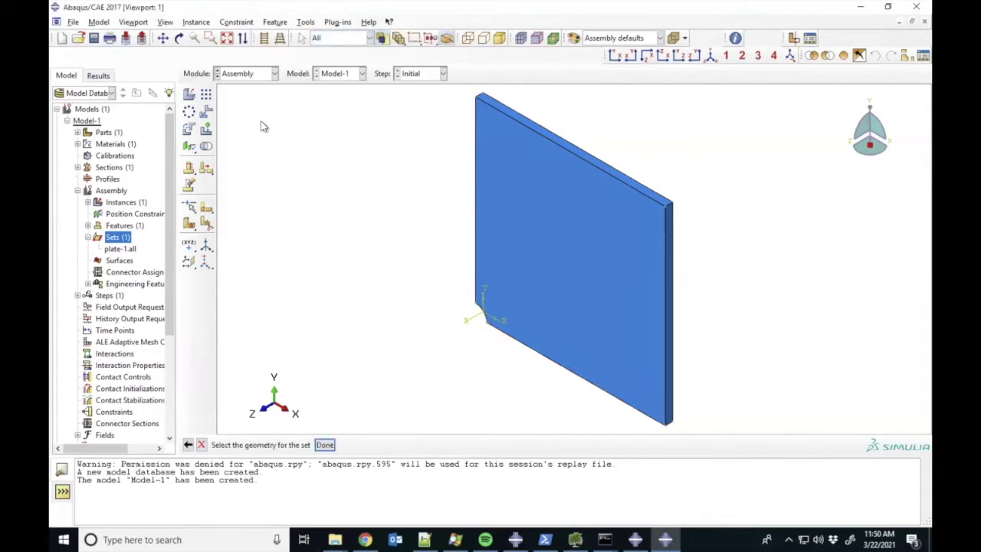
pyautogui.keyDown('ctrl'); pyautogui.keyDown('alt'); pyautogui.moveTo(524, 253); pyautogui.dragTo(587, 272); pyautogui.keyUp('alt'); pyautogui.keyUp('ctrl')
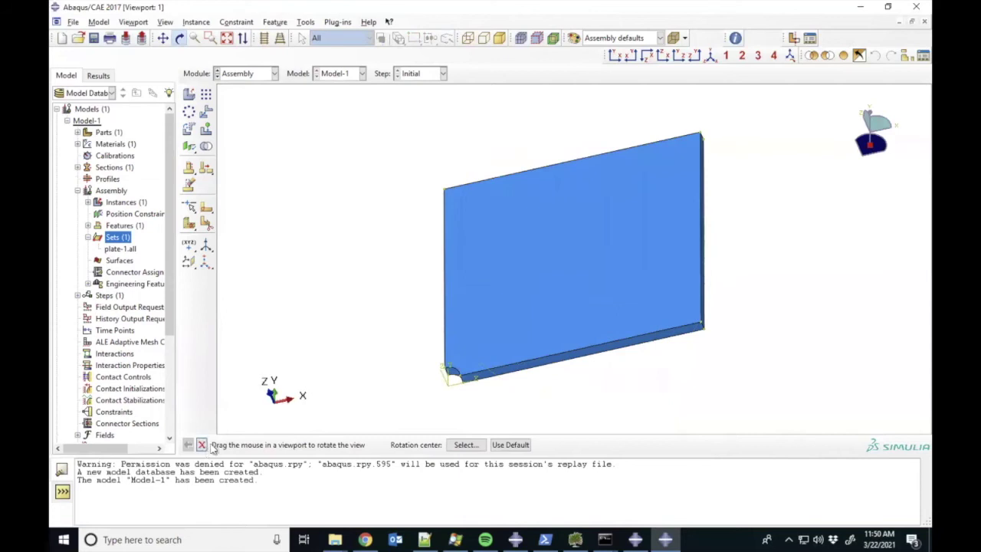
pyautogui.click(201, 445)
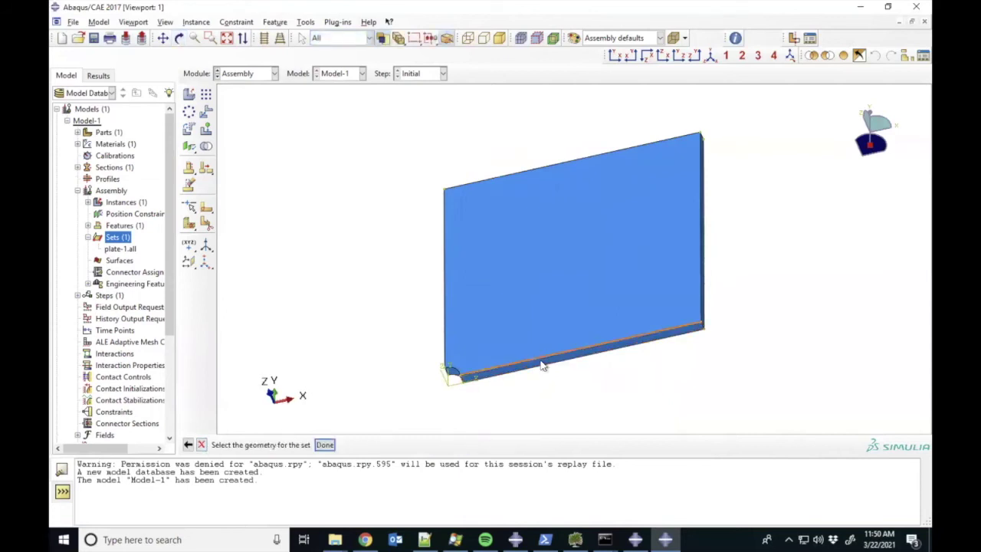
pyautogui.click(546, 366)
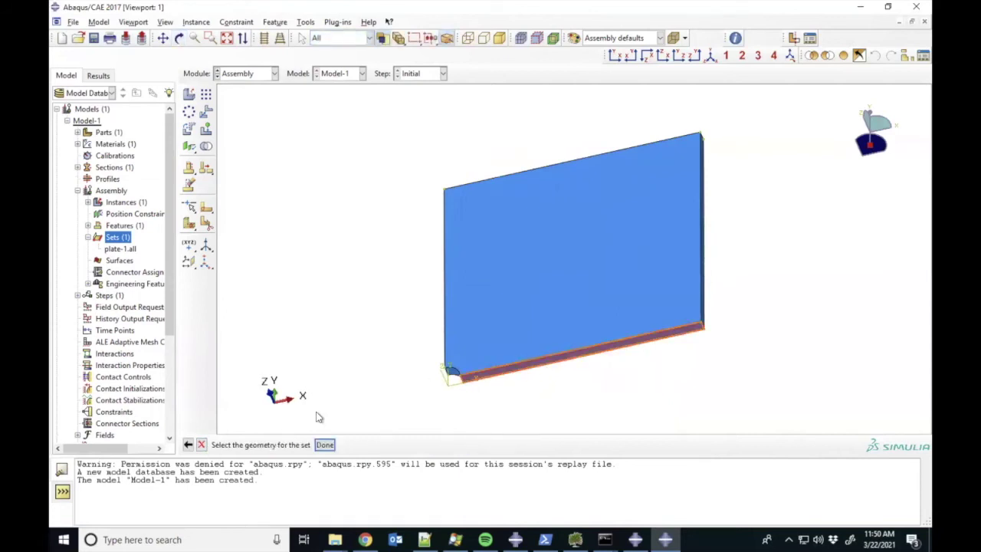
pyautogui.click(324, 445)
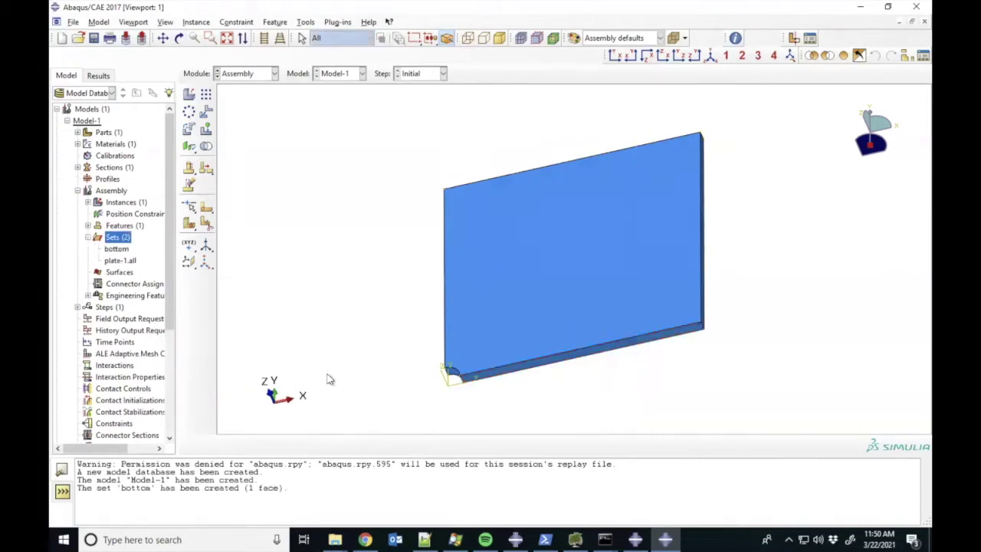
# Create an assembly geometry set named left from the plate's thin left side face next to the hole cutout
pyautogui.rightClick(125, 239)
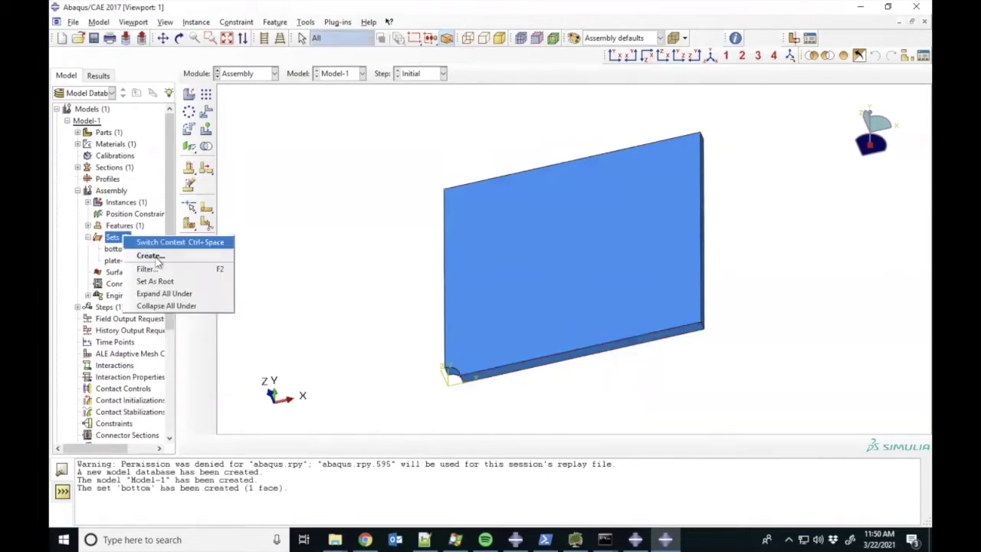
pyautogui.click(148, 255)
pyautogui.write('left')
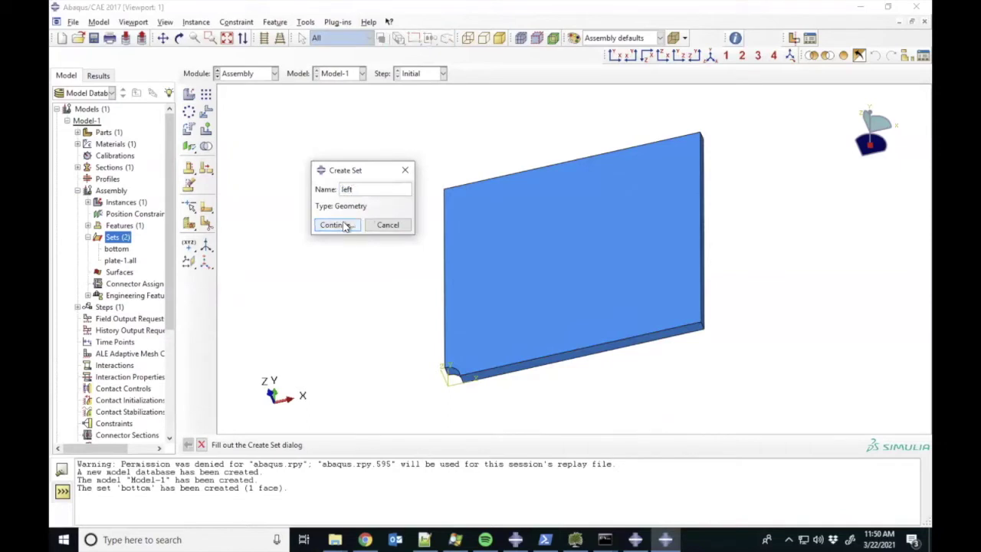
pyautogui.click(344, 225)
pyautogui.click(179, 38)
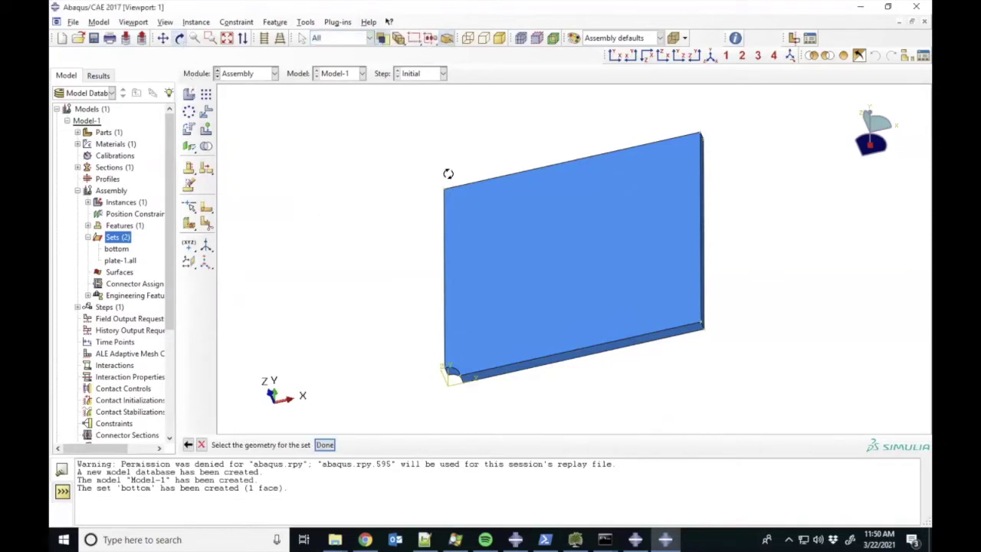
pyautogui.moveTo(476, 250); pyautogui.dragTo(623, 230)
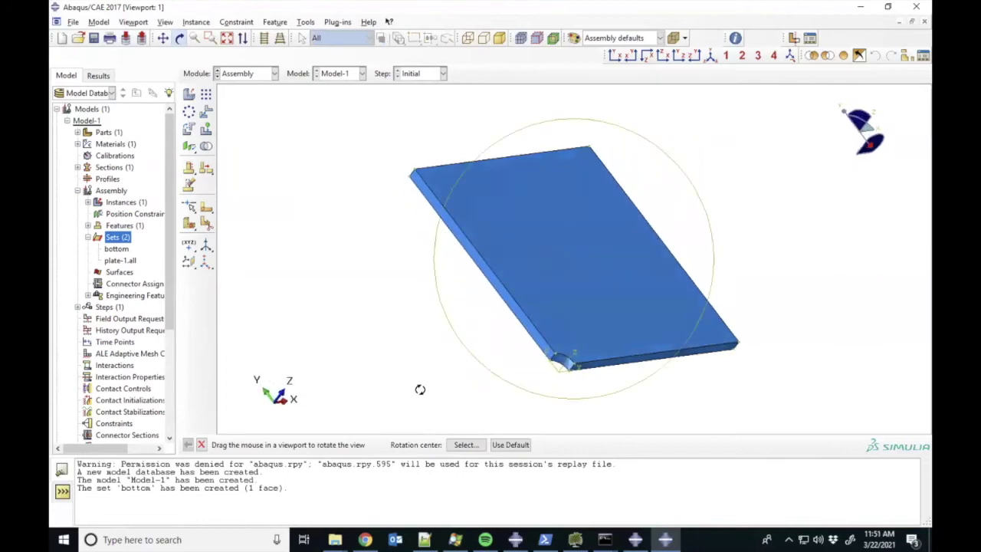
pyautogui.click(201, 445)
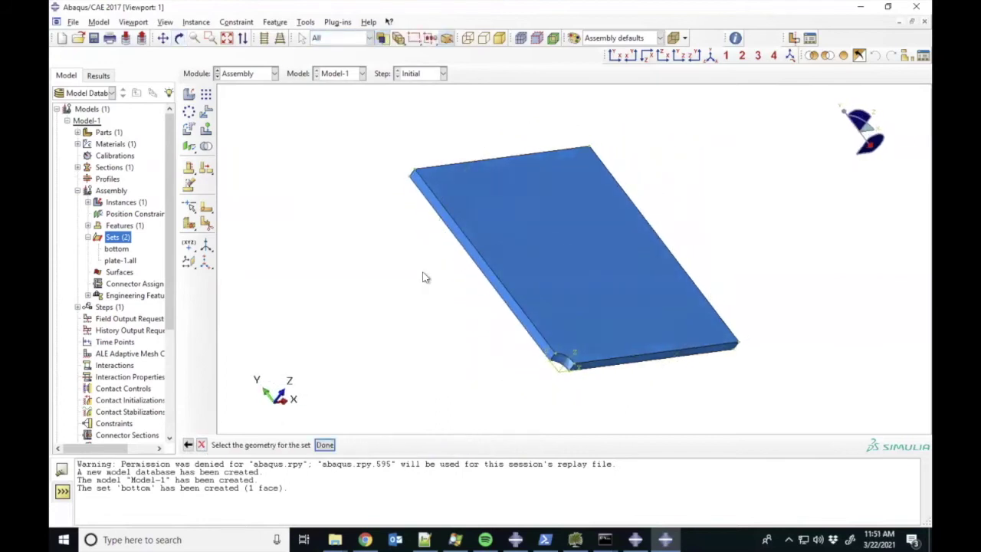
pyautogui.click(475, 259)
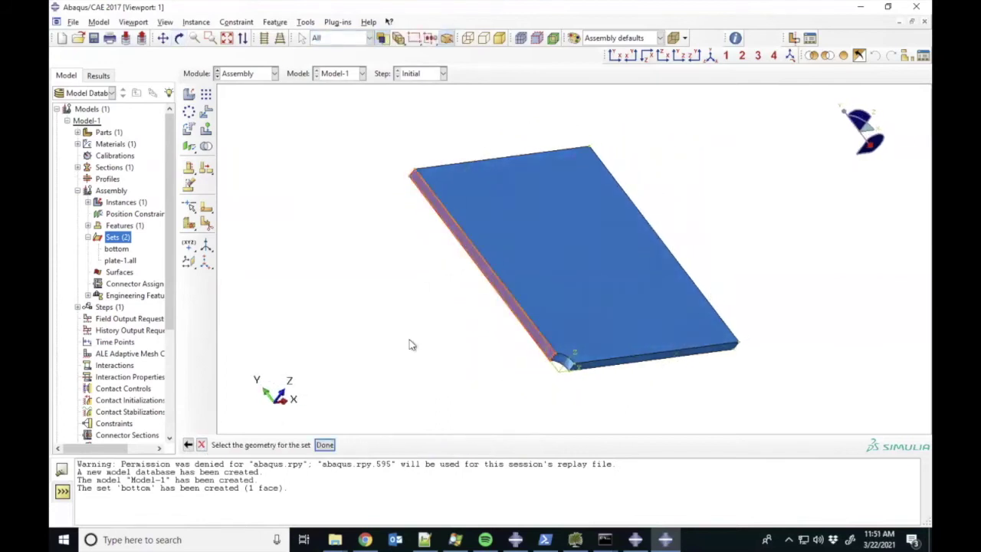
pyautogui.click(324, 445)
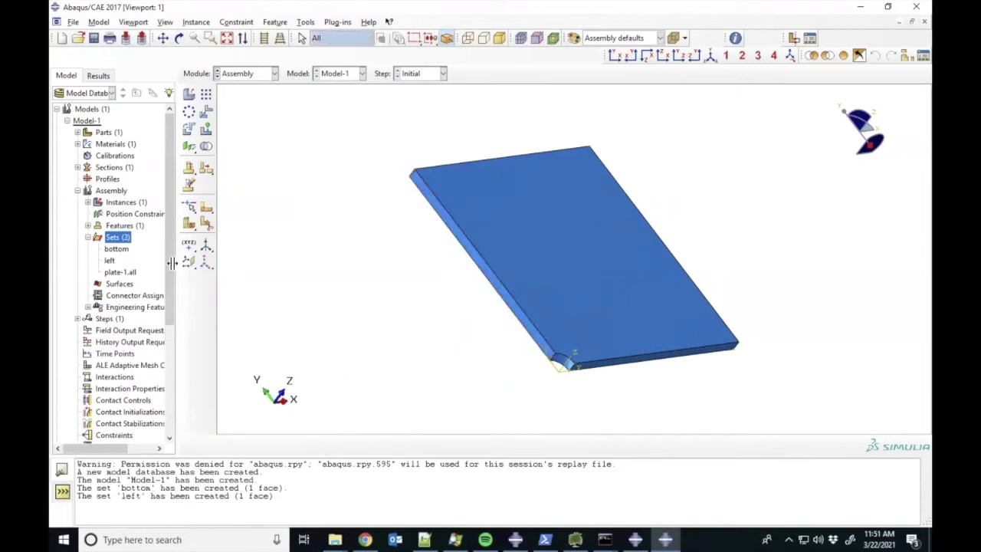
# Create an assembly surface named top on the plate's thin top face
pyautogui.click(179, 38)
pyautogui.moveTo(640, 240); pyautogui.dragTo(558, 249)
pyautogui.moveTo(565, 209); pyautogui.dragTo(550, 253)
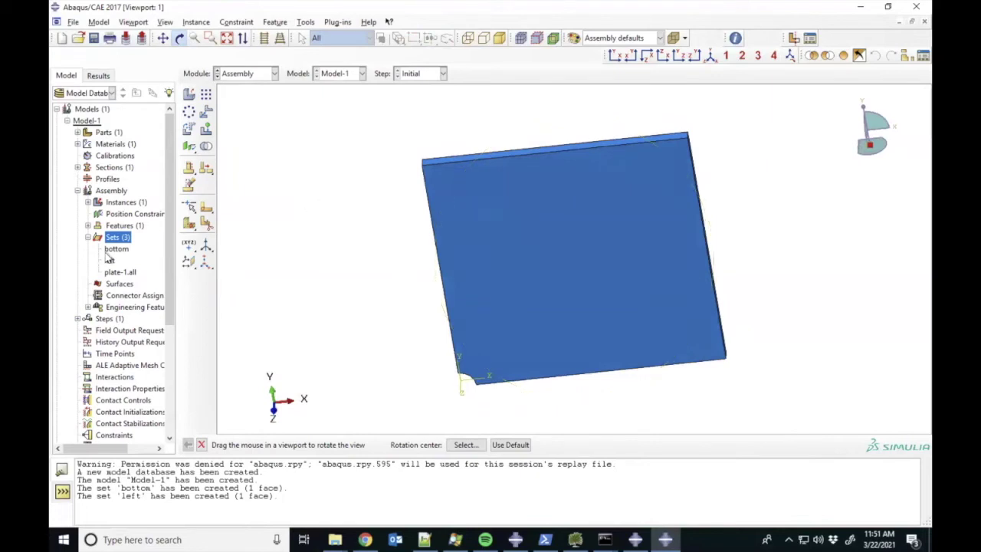
pyautogui.click(114, 285)
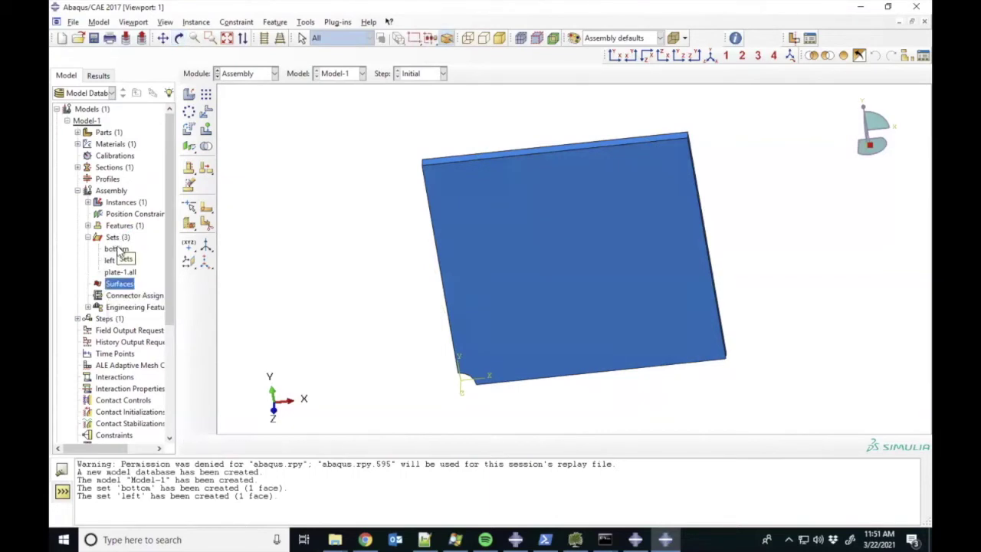
pyautogui.rightClick(121, 286)
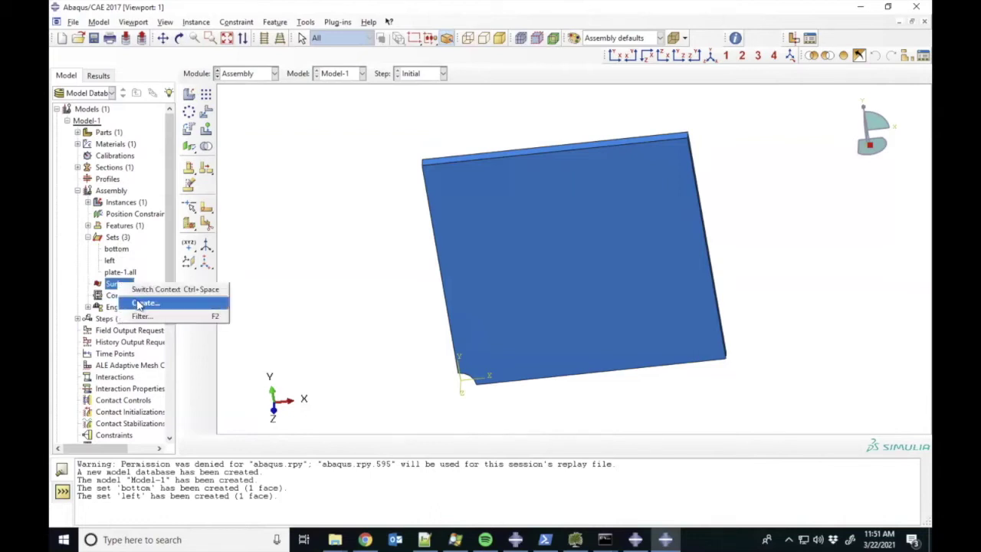
pyautogui.click(139, 304)
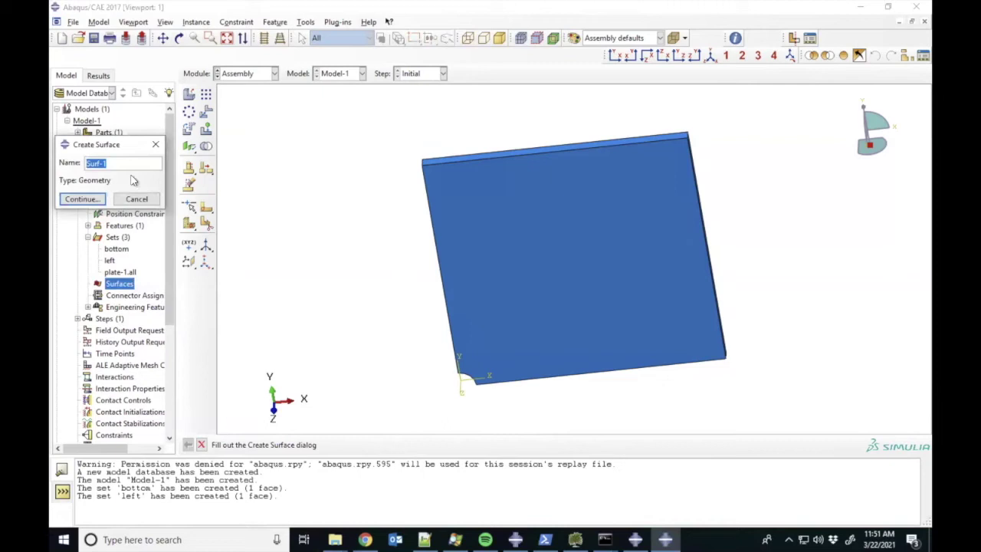
pyautogui.write('top')
pyautogui.click(90, 199)
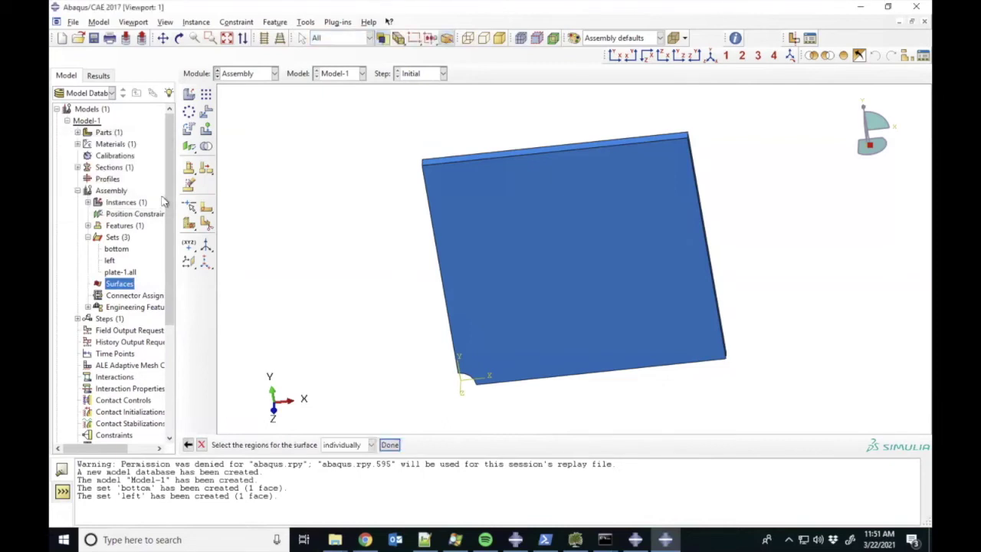
pyautogui.click(455, 159)
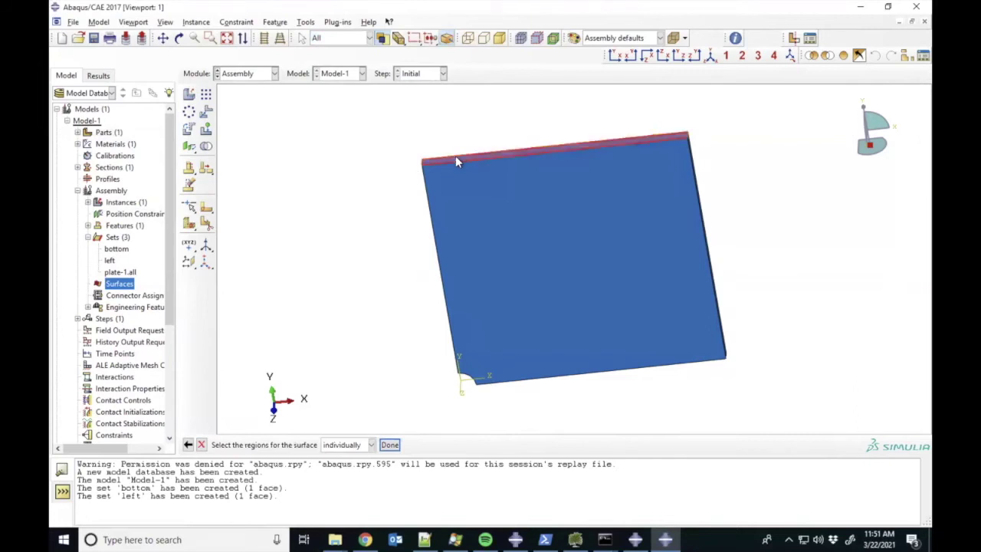
pyautogui.click(390, 445)
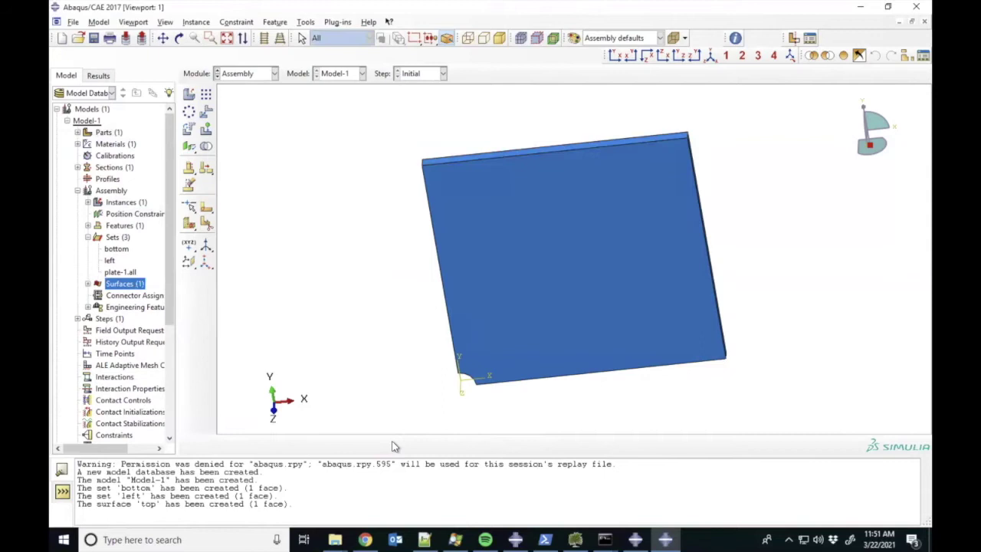
# Examine which plate faces belong to the bottom and left sets and to the top surface
pyautogui.click(89, 285)
pyautogui.click(116, 250)
pyautogui.click(111, 260)
pyautogui.click(120, 253)
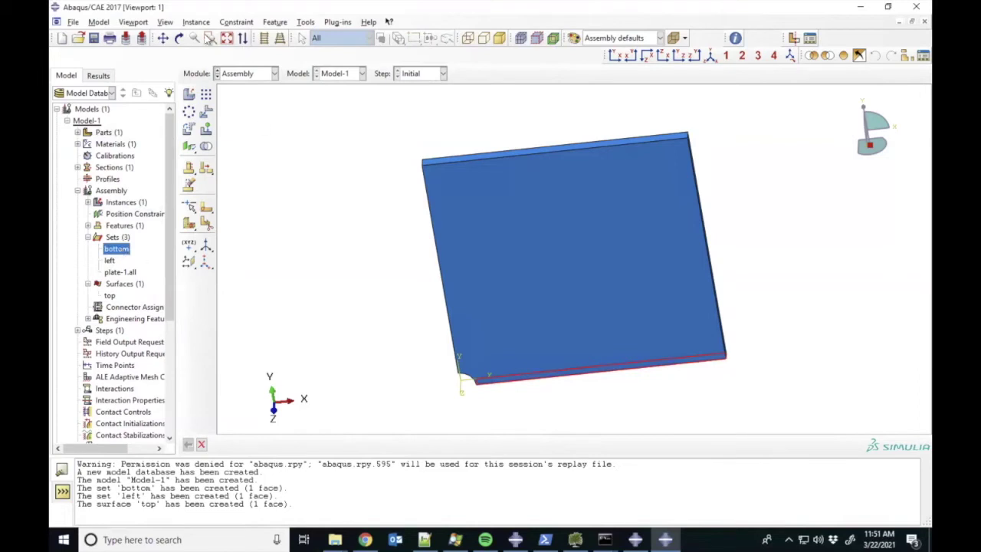
pyautogui.click(178, 38)
pyautogui.moveTo(506, 252); pyautogui.dragTo(542, 243)
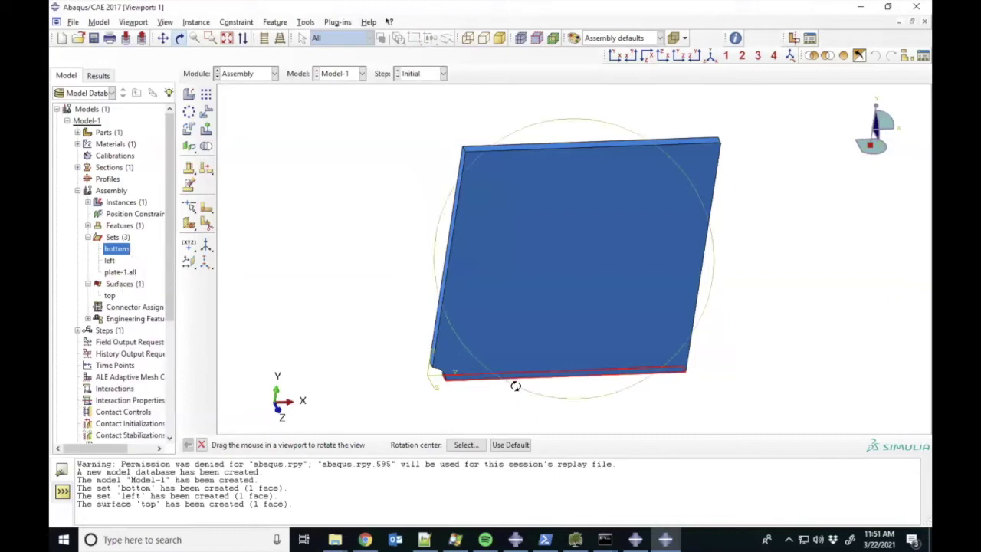
pyautogui.click(110, 261)
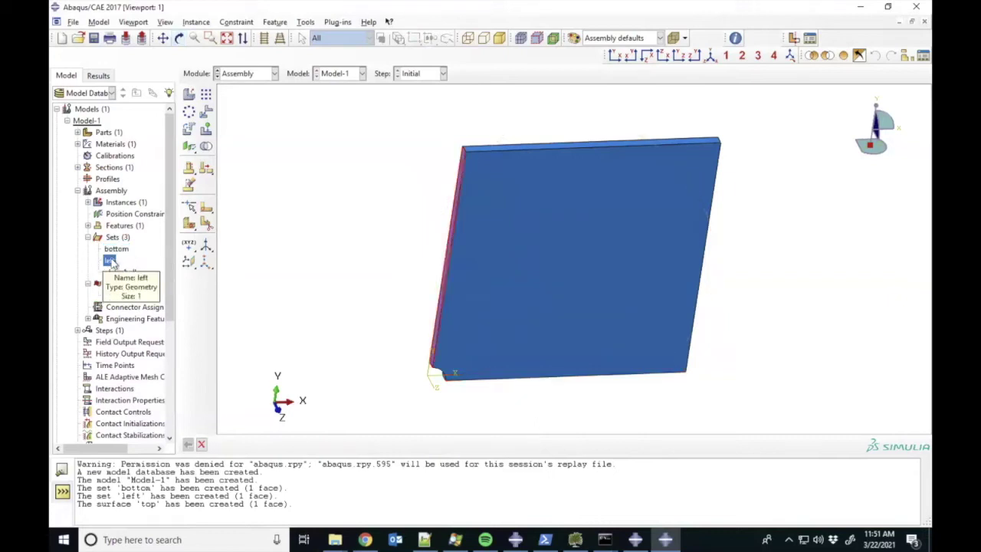
pyautogui.click(109, 296)
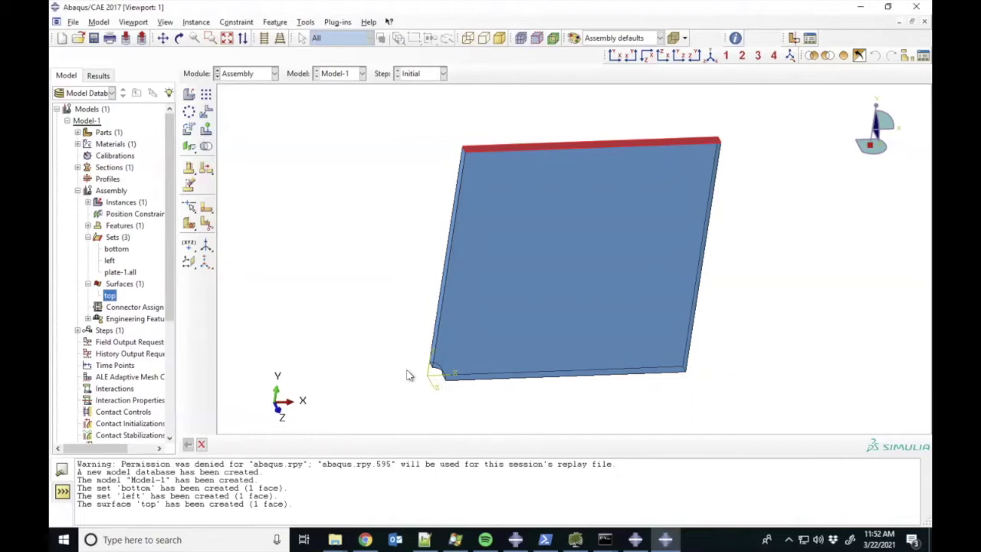
pyautogui.scroll(-2, 166, 284)
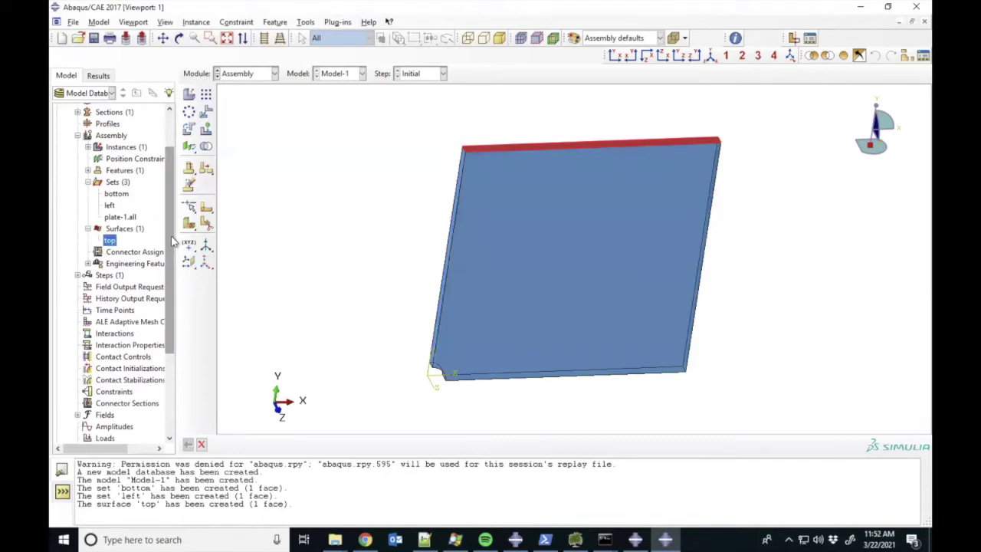
# Create a Static, General analysis step named load after Initial, with a time period of 10
pyautogui.scroll(-3, 170, 253)
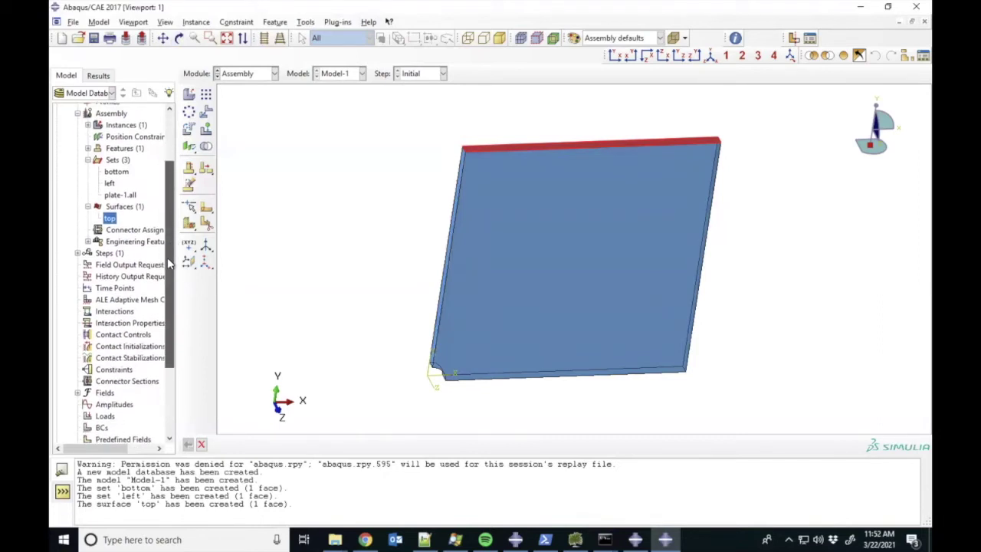
pyautogui.click(261, 75)
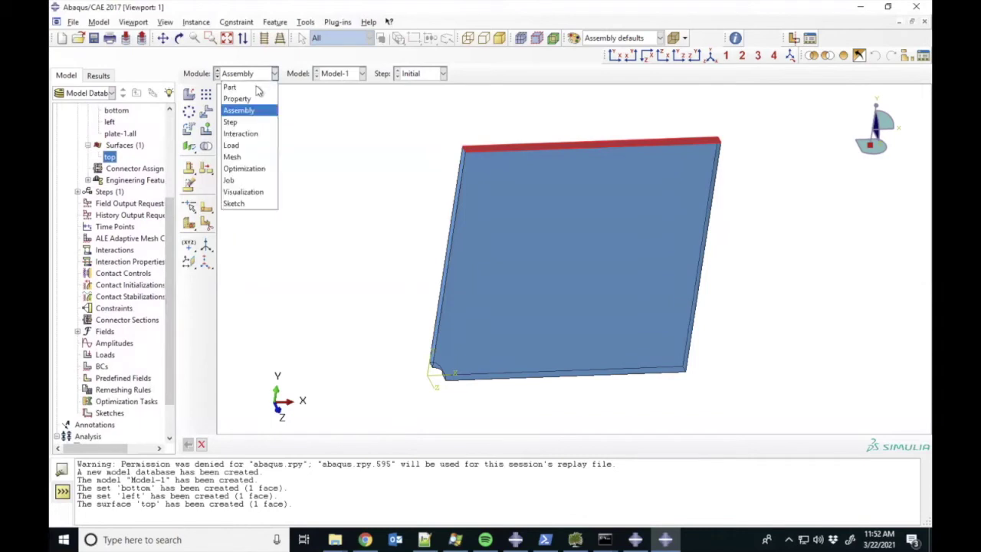
pyautogui.click(243, 122)
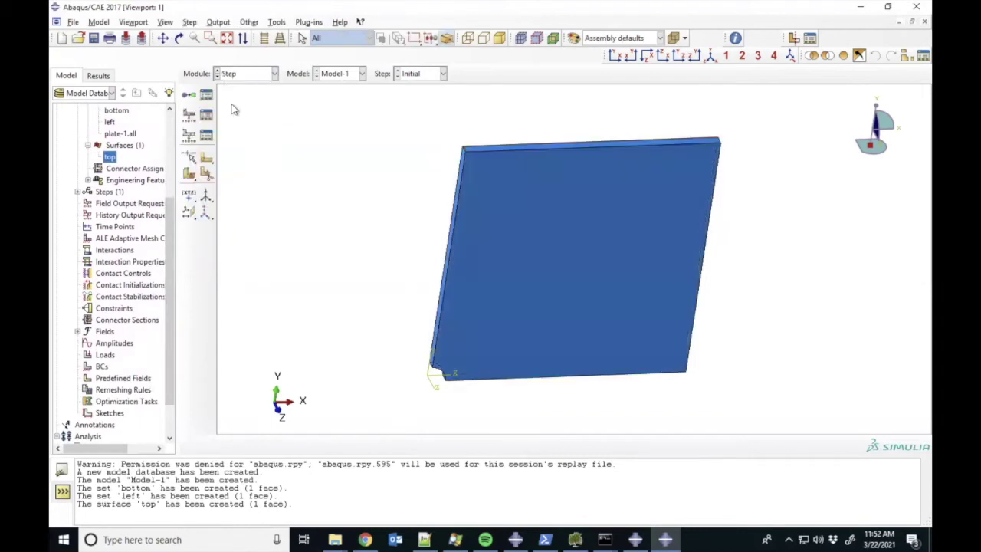
pyautogui.click(188, 95)
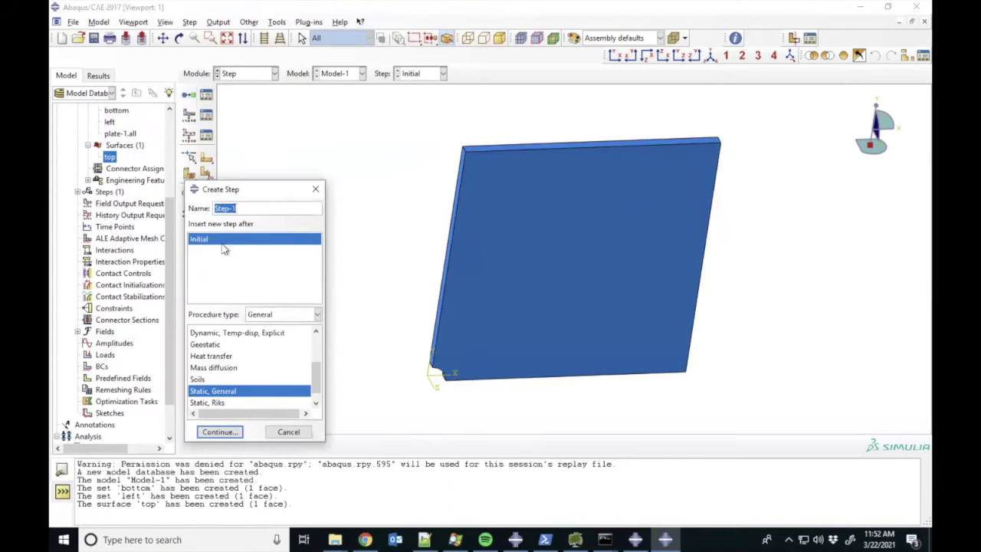
pyautogui.write('load')
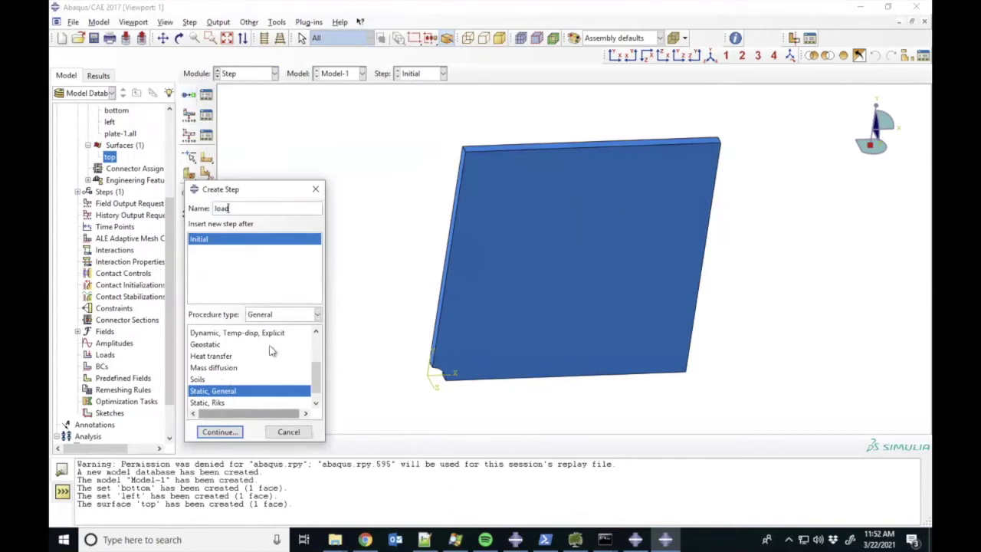
pyautogui.click(219, 432)
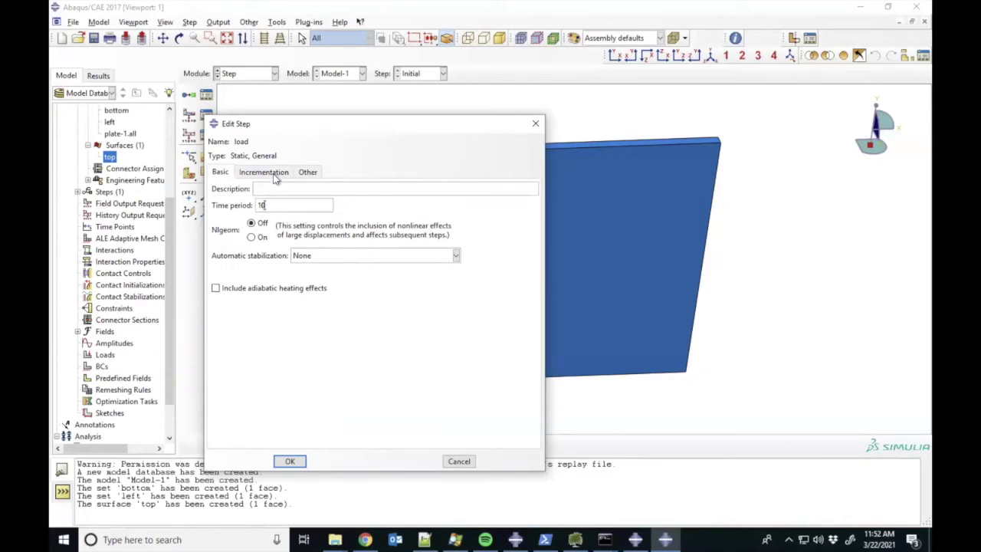
# Set the load step's initial and maximum increment sizes to 1 and save the step
pyautogui.click(274, 174)
pyautogui.click(288, 231)
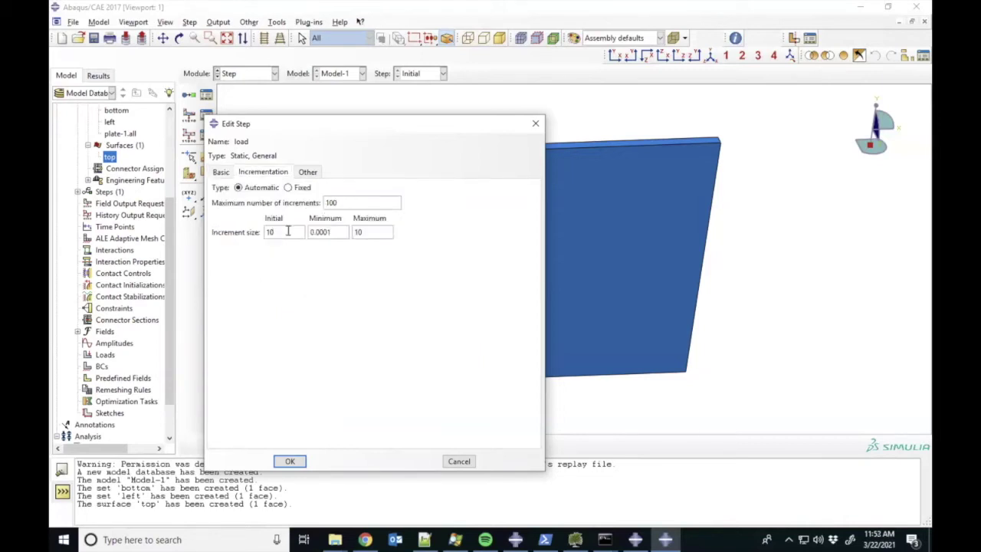
pyautogui.press('BackSpace')
pyautogui.click(367, 233)
pyautogui.press('BackSpace')
pyautogui.click(222, 172)
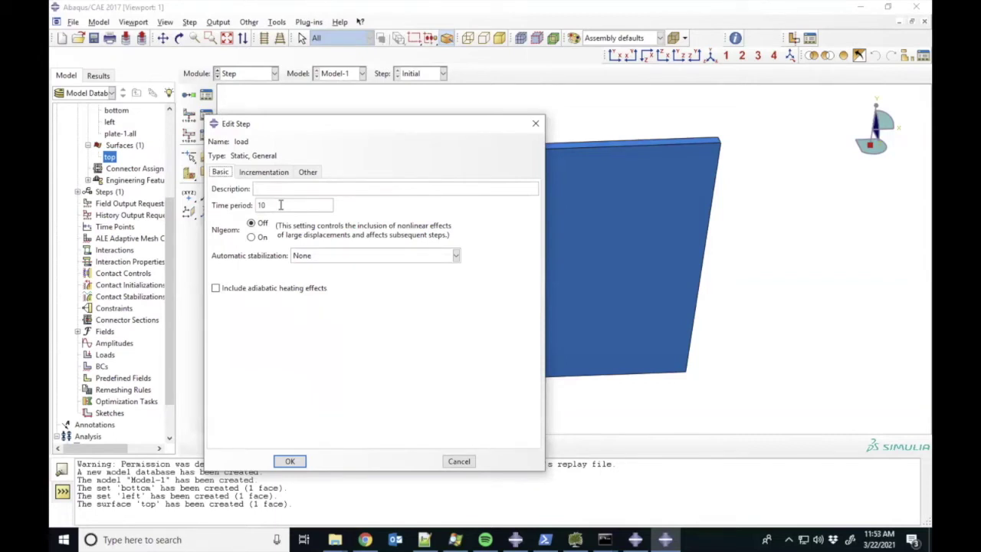
pyautogui.click(291, 462)
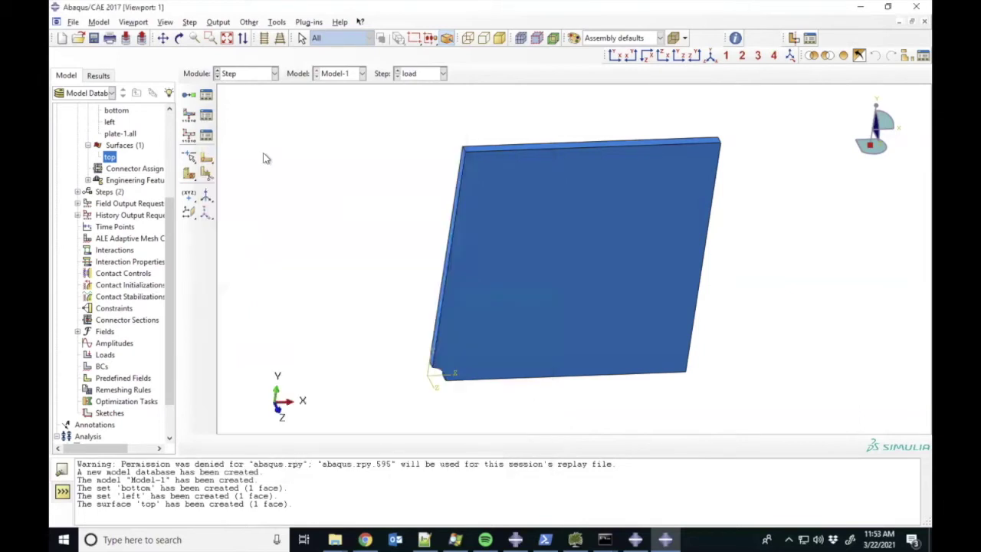
# Start a Symmetry/Antisymmetry/Encastre boundary condition named xsymm in the Initial step
pyautogui.click(261, 74)
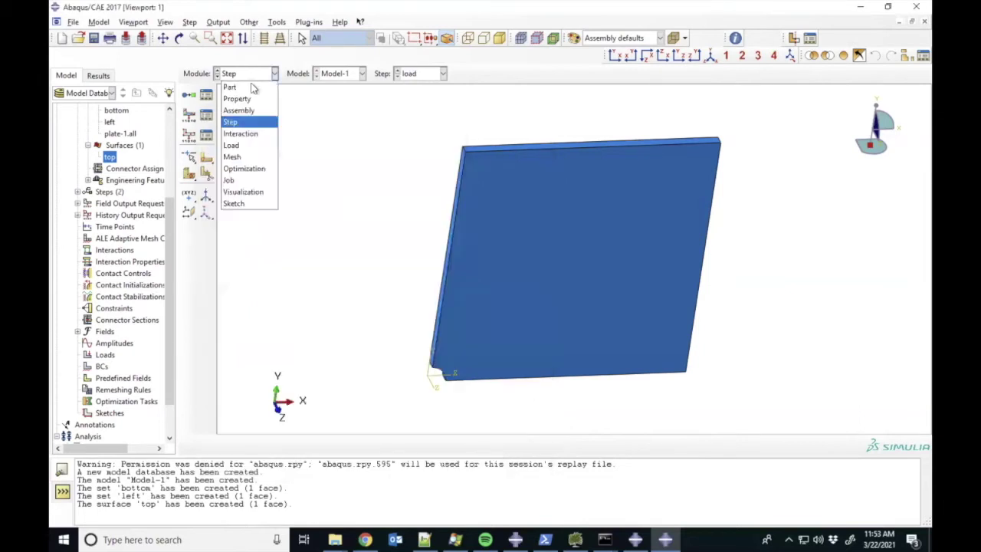
pyautogui.click(244, 146)
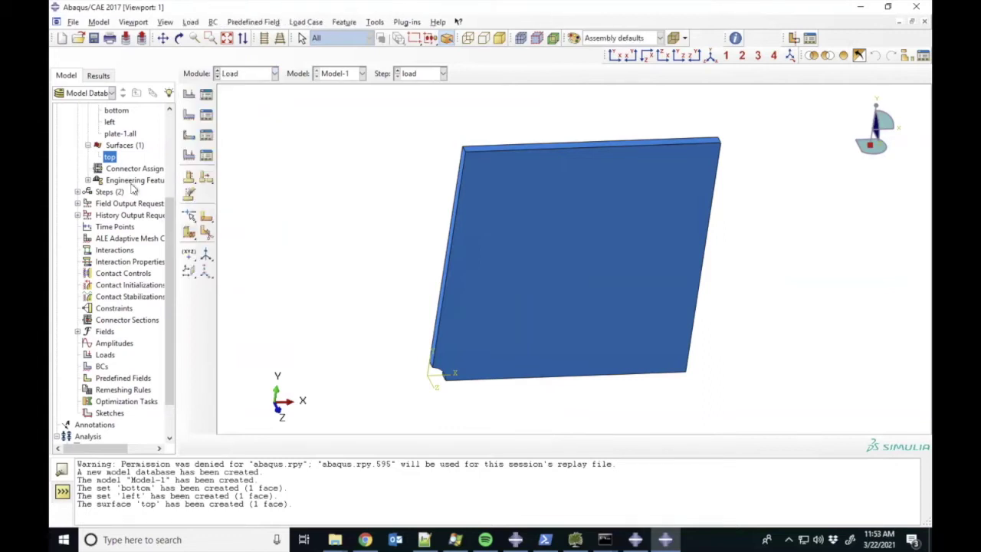
pyautogui.click(78, 192)
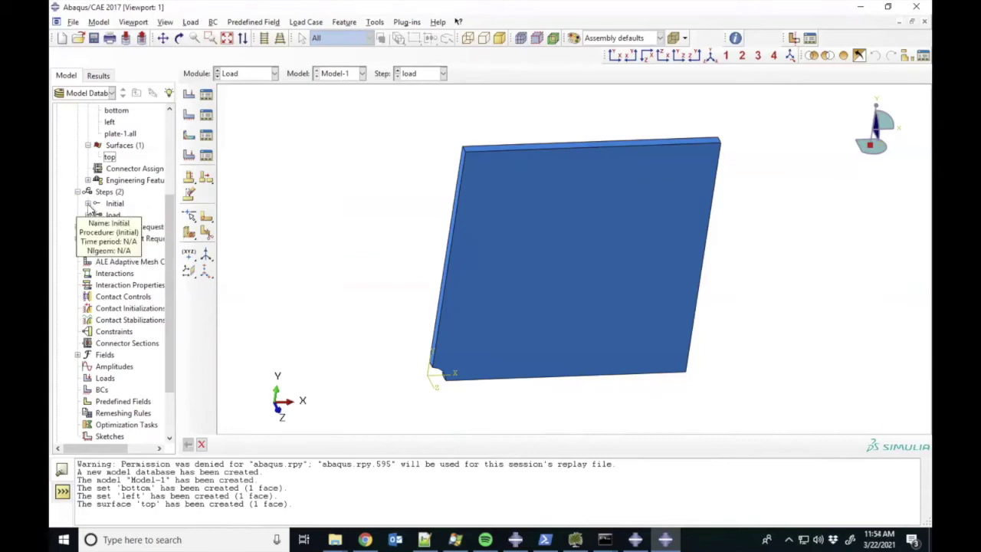
pyautogui.click(88, 204)
pyautogui.click(122, 227)
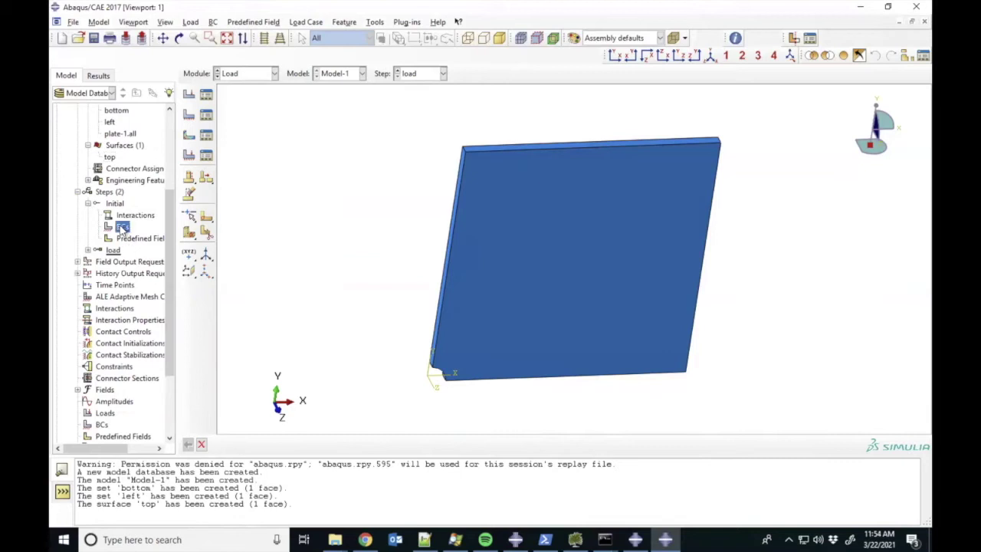
pyautogui.rightClick(123, 228)
pyautogui.click(154, 256)
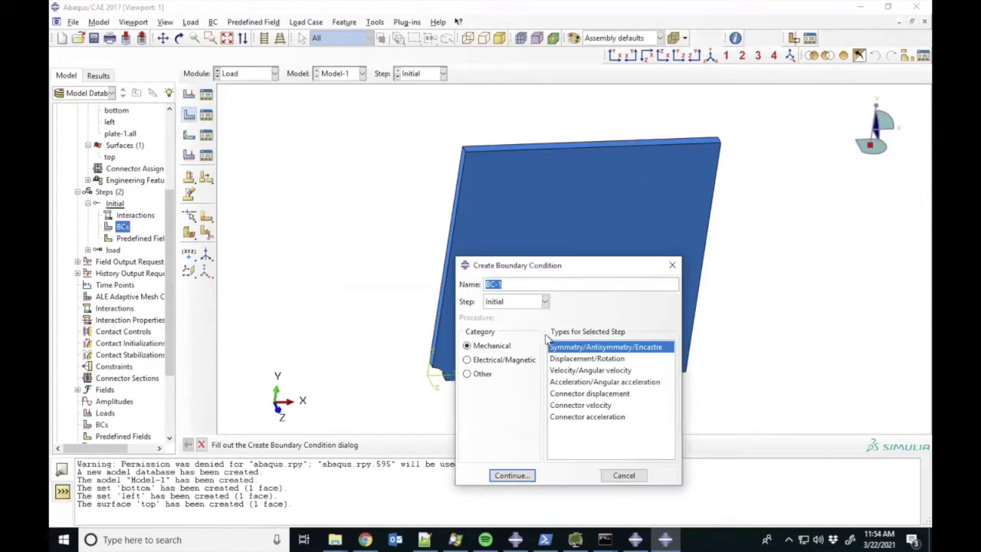
pyautogui.write('xy')
pyautogui.write('ymm')
pyautogui.click(509, 475)
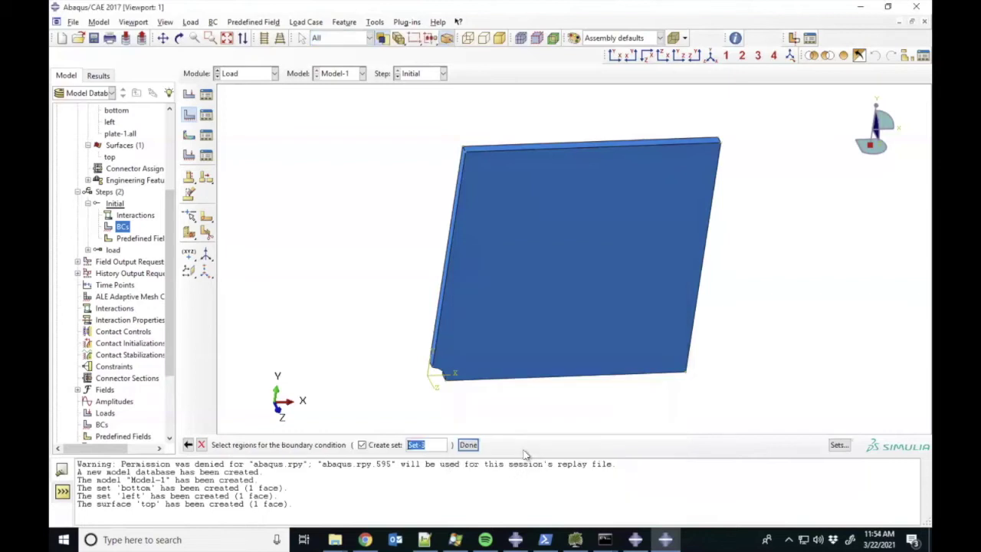
# Apply the xsymm boundary condition to the left set with the XSYMM constraint
pyautogui.click(839, 445)
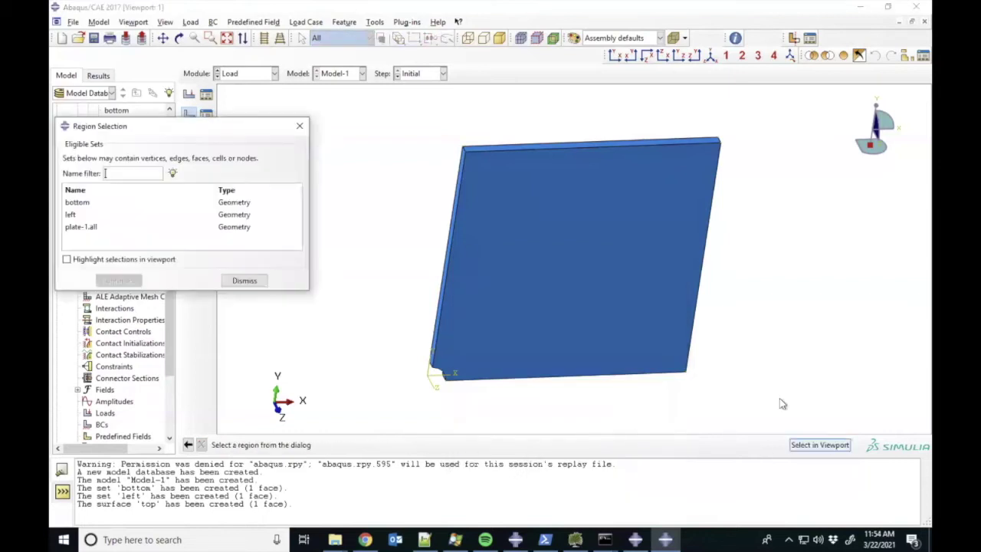
pyautogui.click(92, 217)
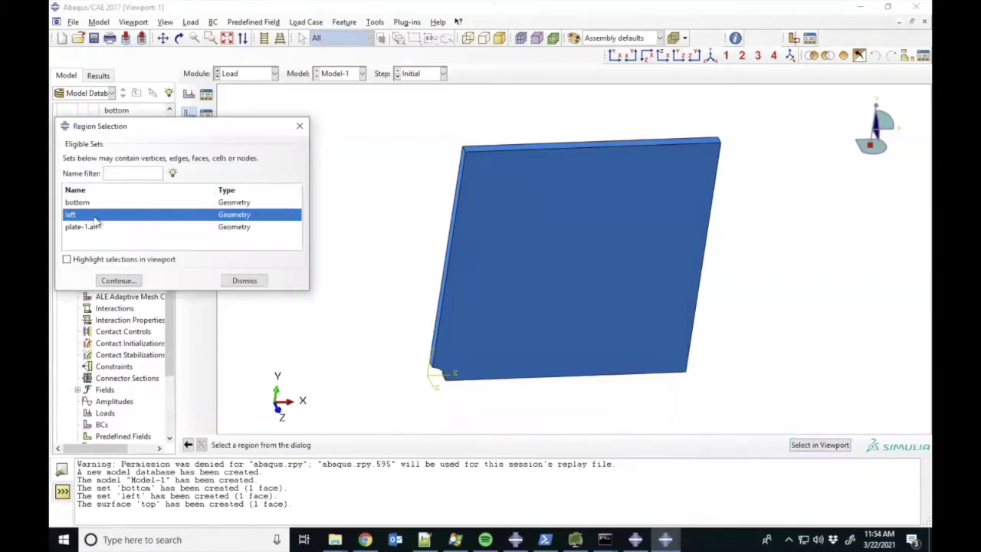
pyautogui.click(119, 281)
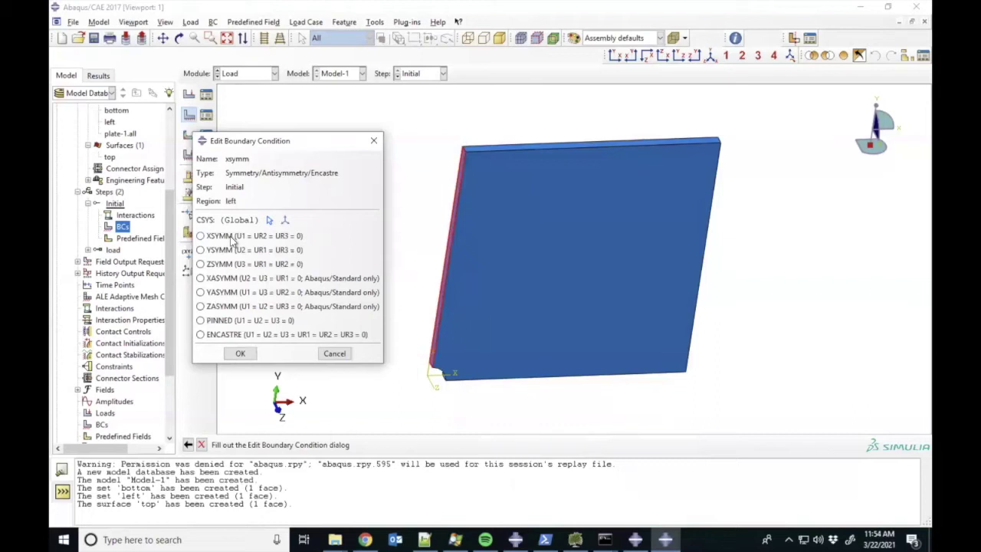
pyautogui.click(230, 237)
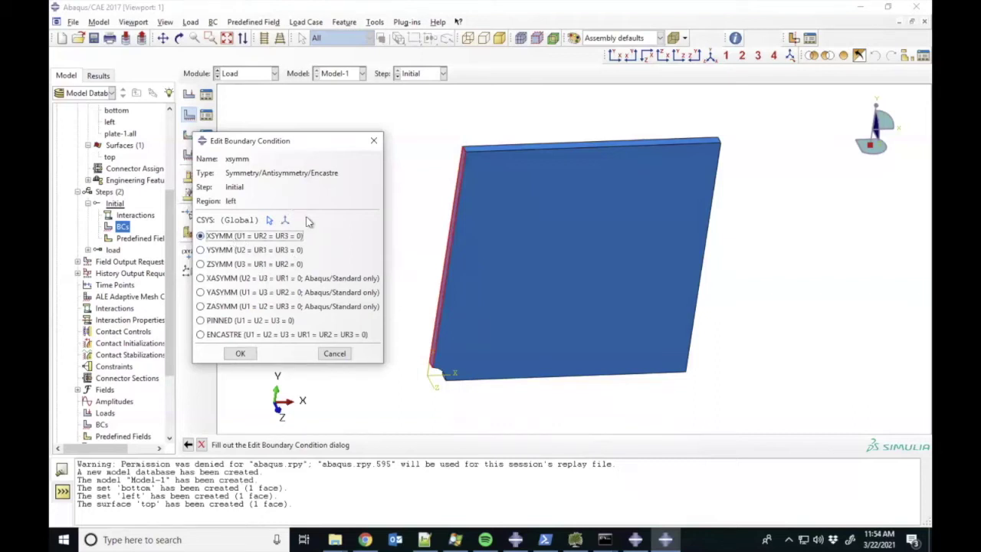
pyautogui.click(240, 355)
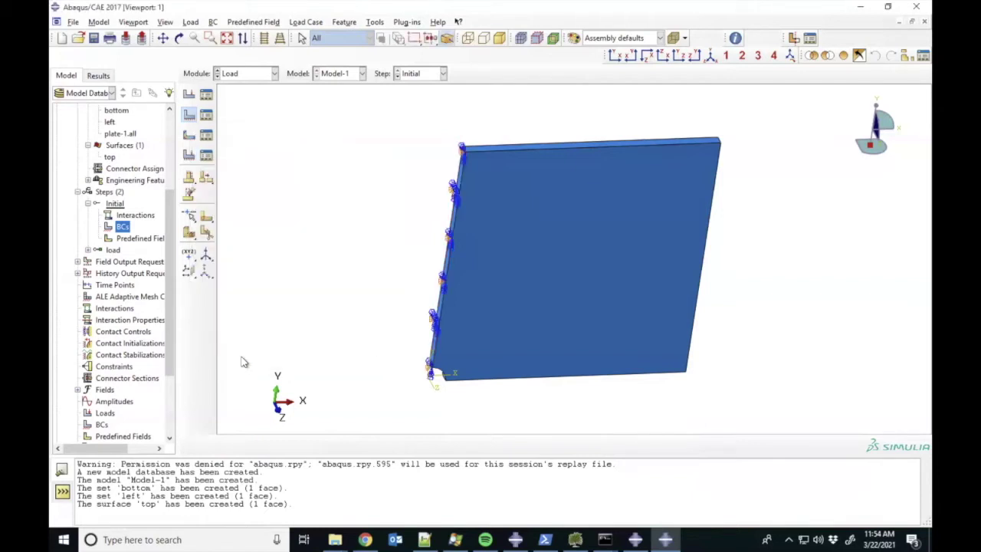
# Create a symmetry boundary condition named ysymm in the Initial step, applying YSYMM to the bottom set
pyautogui.rightClick(135, 230)
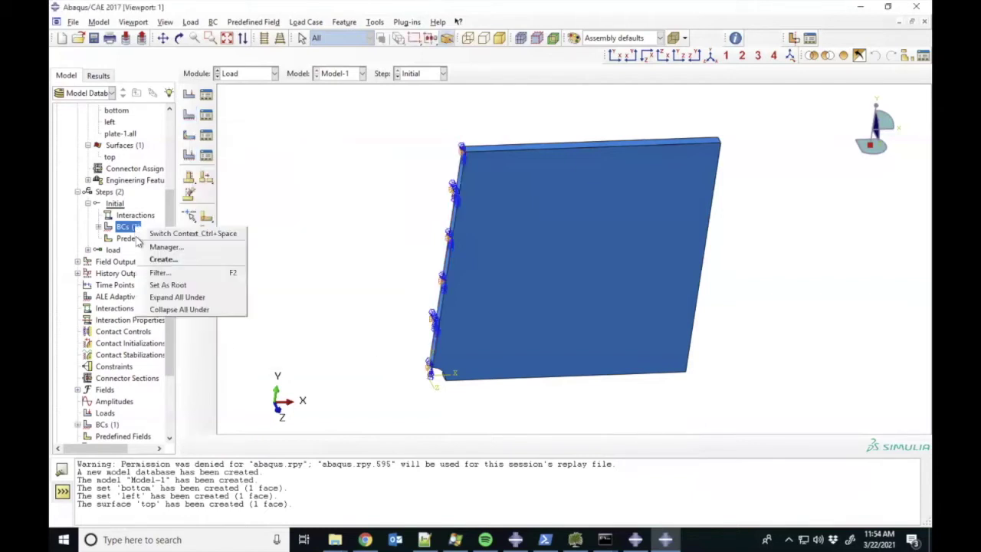
pyautogui.click(149, 261)
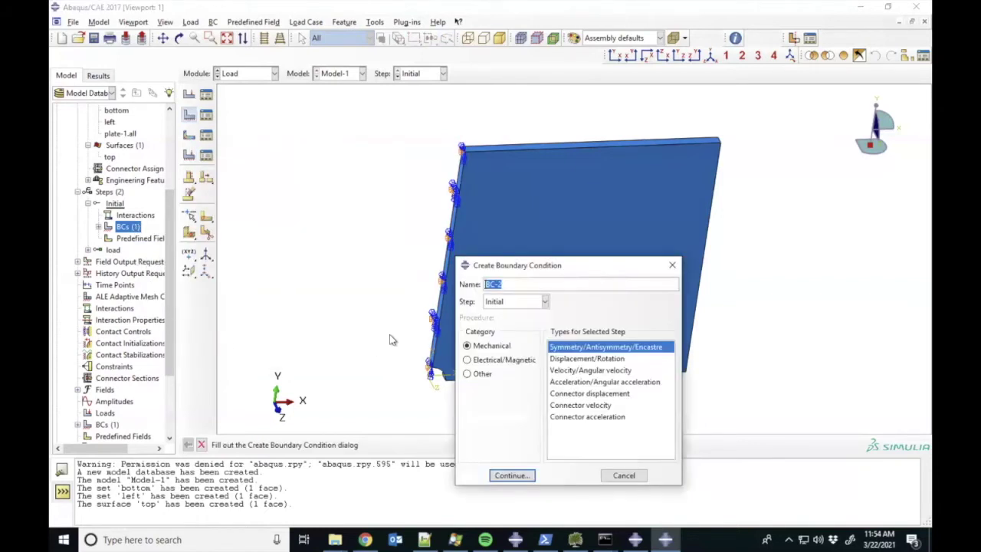
pyautogui.write('ysymm')
pyautogui.click(509, 474)
pyautogui.click(87, 204)
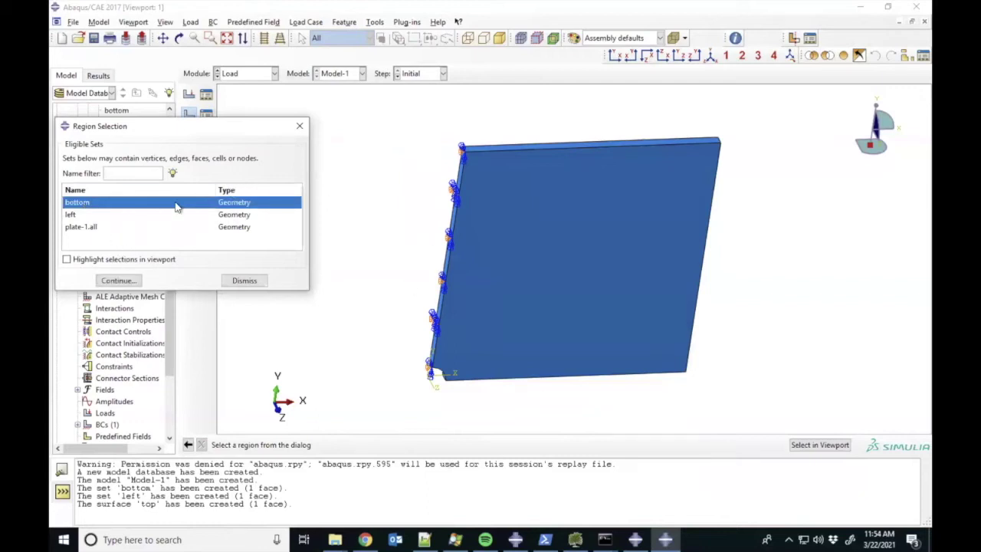
pyautogui.click(119, 281)
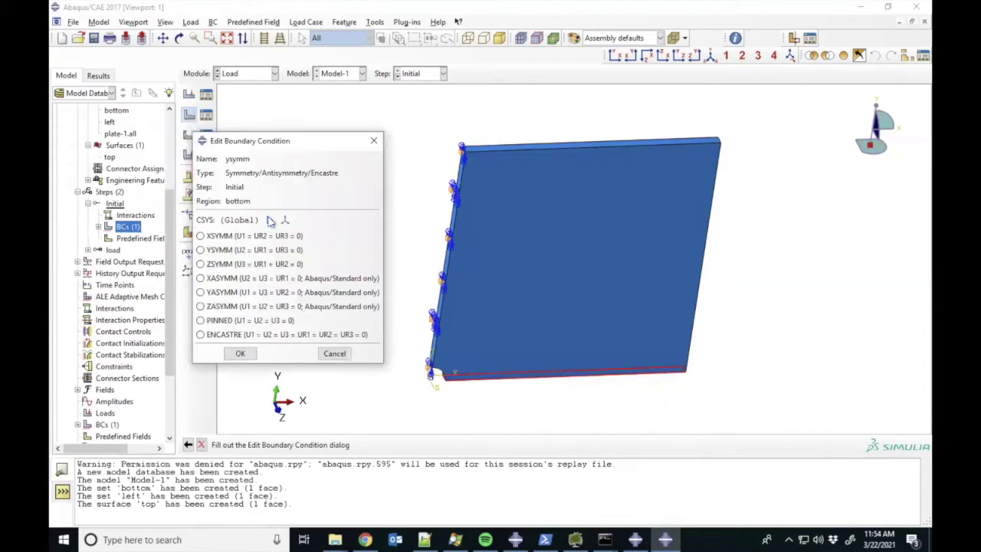
pyautogui.click(220, 251)
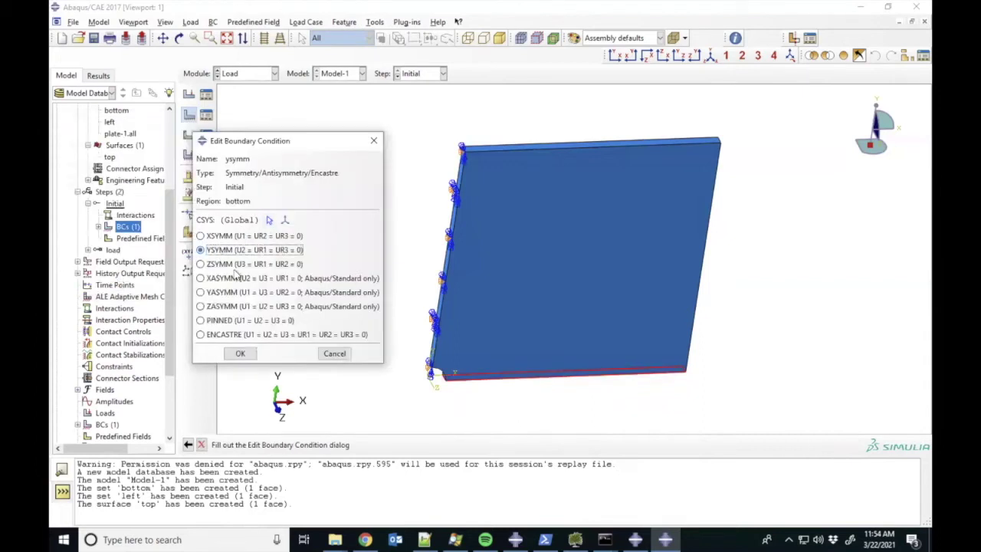
pyautogui.click(240, 354)
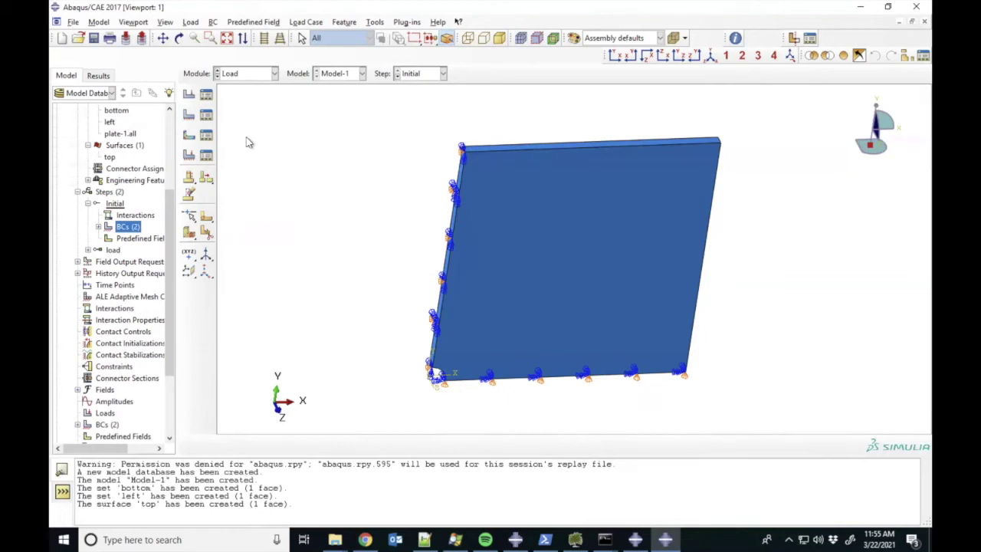
# Start a Displacement/Rotation boundary condition named z_fix in the Initial step
pyautogui.click(210, 38)
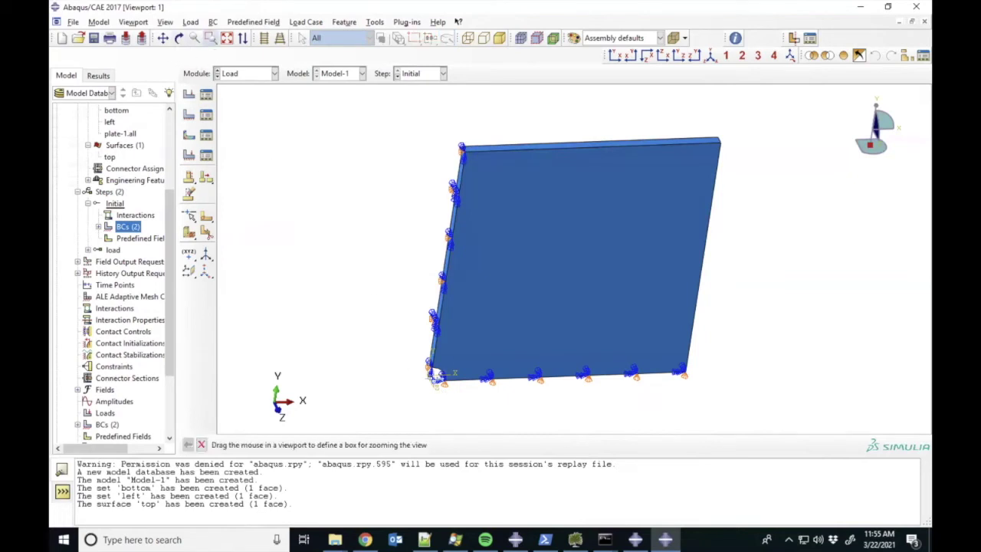
pyautogui.moveTo(416, 353); pyautogui.dragTo(487, 406)
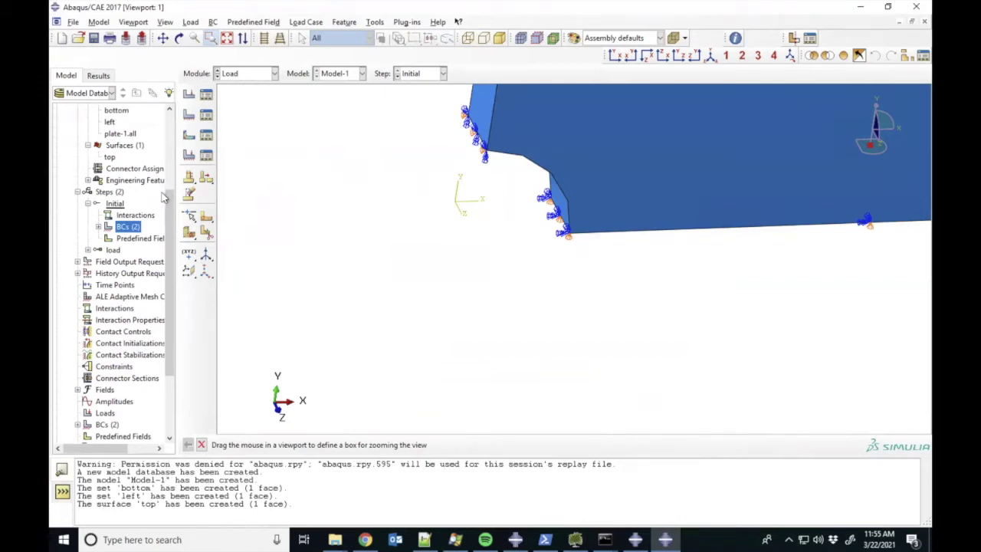
pyautogui.rightClick(126, 229)
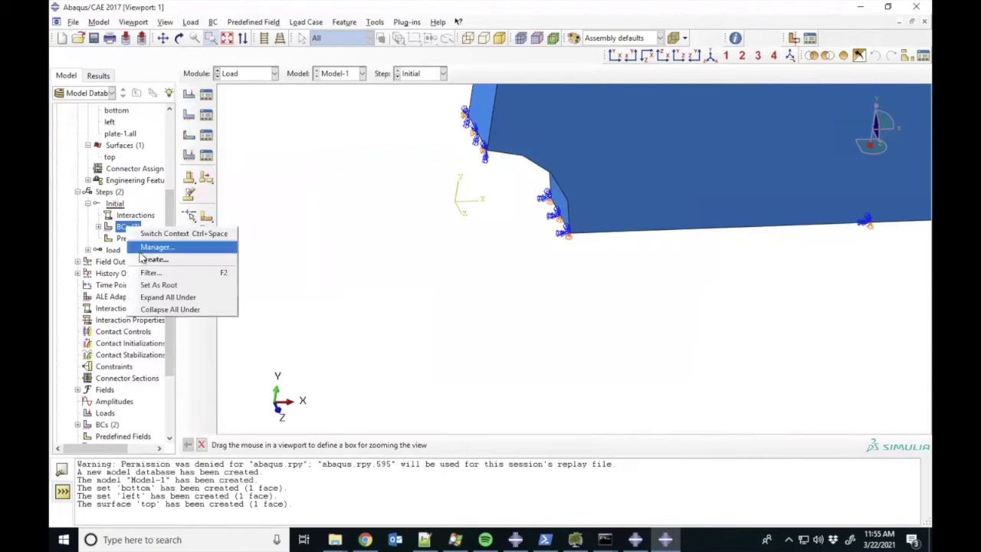
pyautogui.click(142, 261)
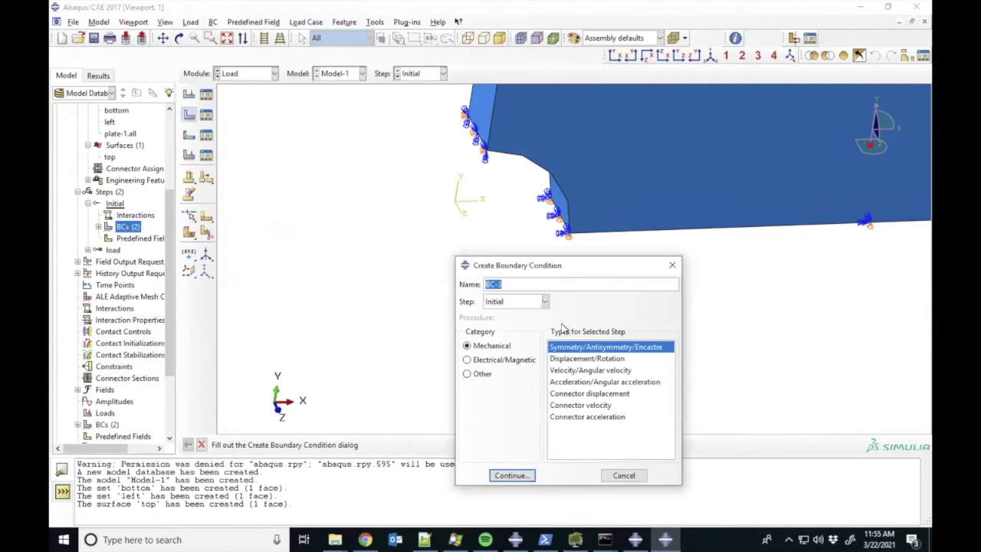
pyautogui.write('z_fix')
pyautogui.click(570, 360)
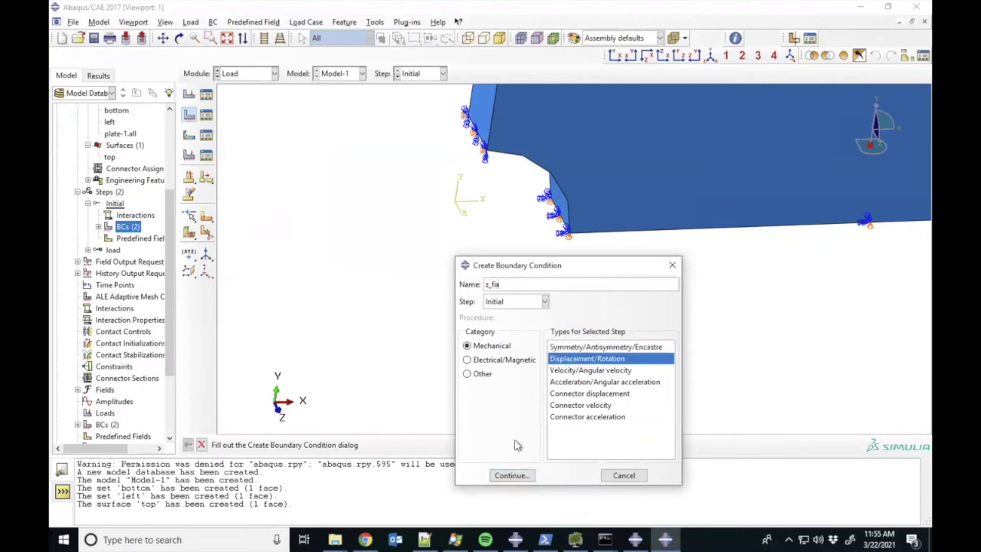
pyautogui.click(512, 475)
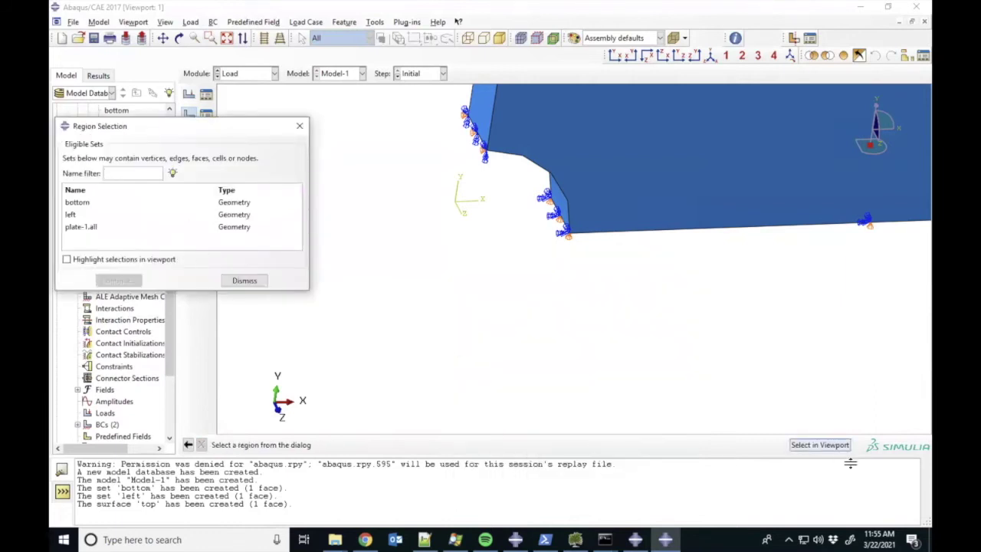
# Apply the z_fix boundary condition to a region picked on the model, without creating a set, and constrain U3
pyautogui.click(821, 444)
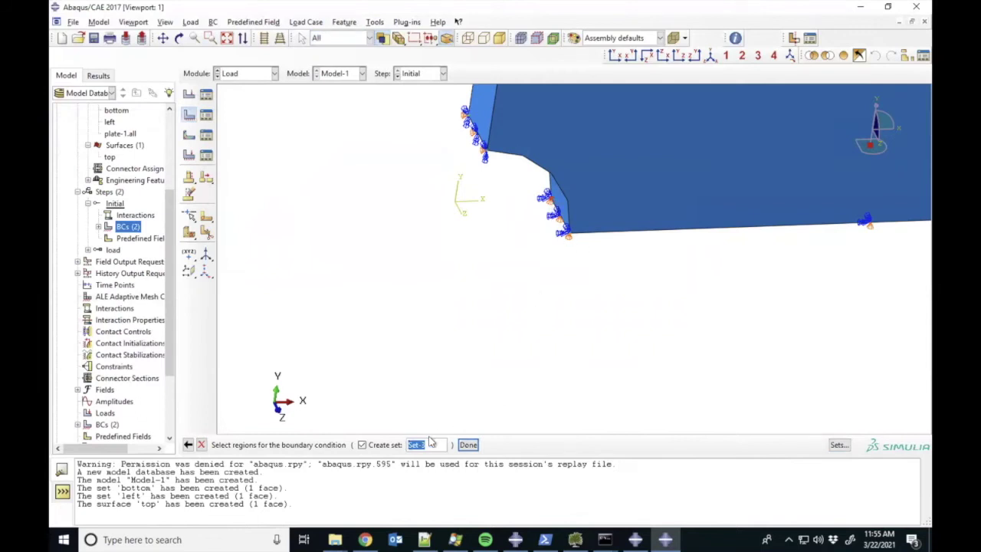
pyautogui.click(389, 446)
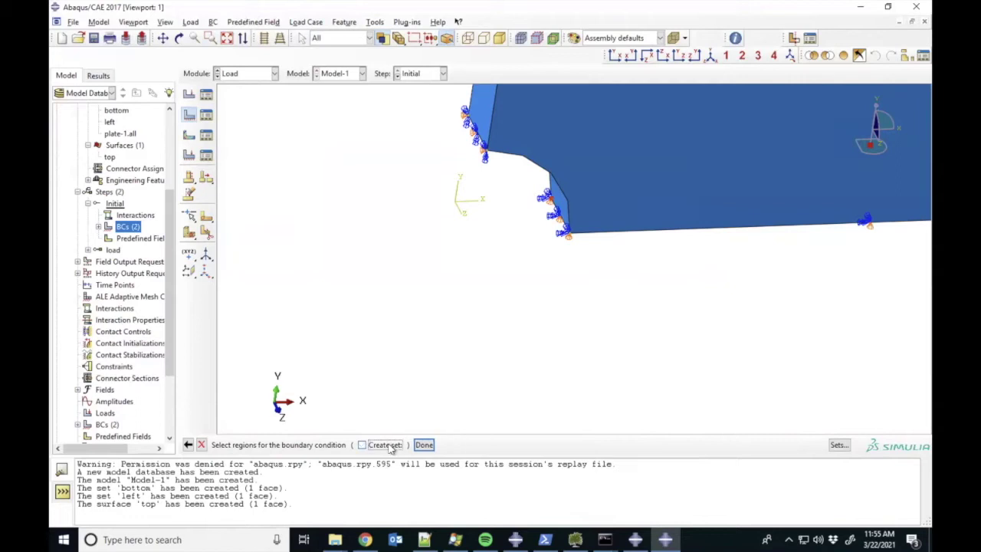
pyautogui.click(425, 445)
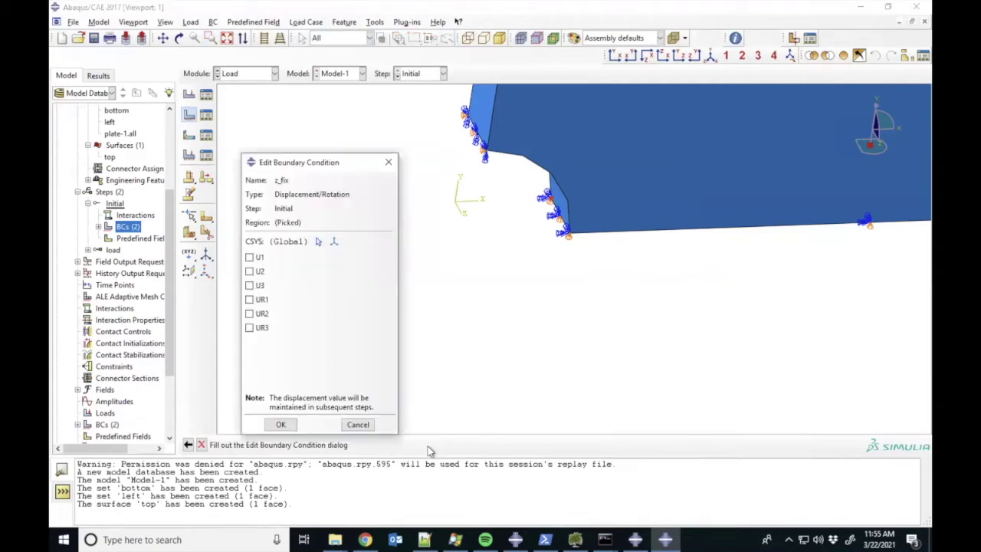
pyautogui.click(251, 285)
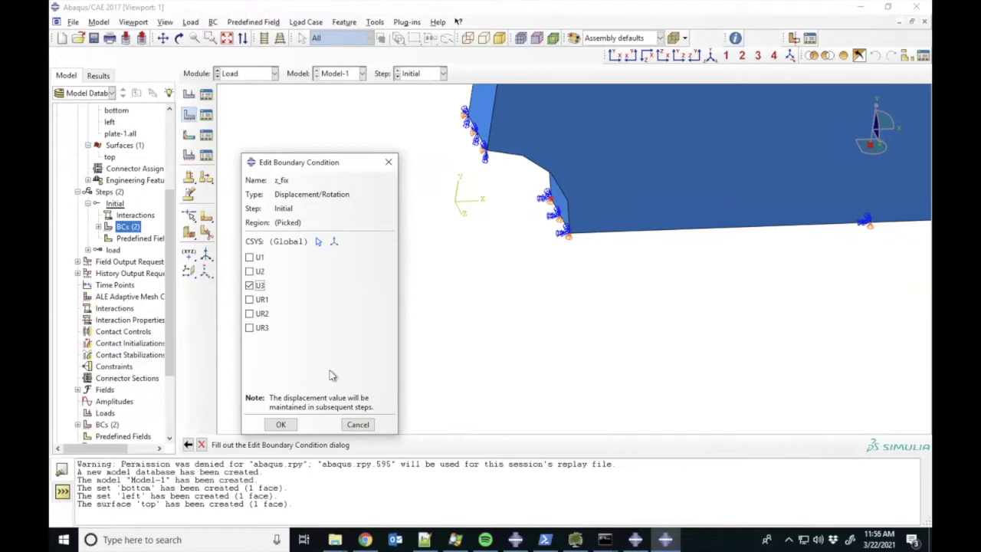
pyautogui.click(281, 425)
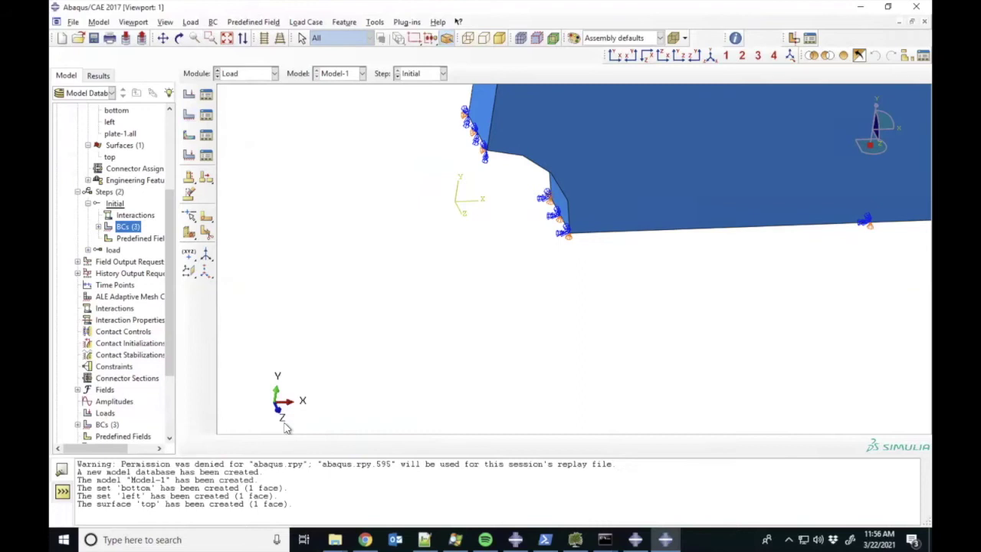
# Start a mechanical Pressure load named sigma_infty in the load step
pyautogui.click(88, 249)
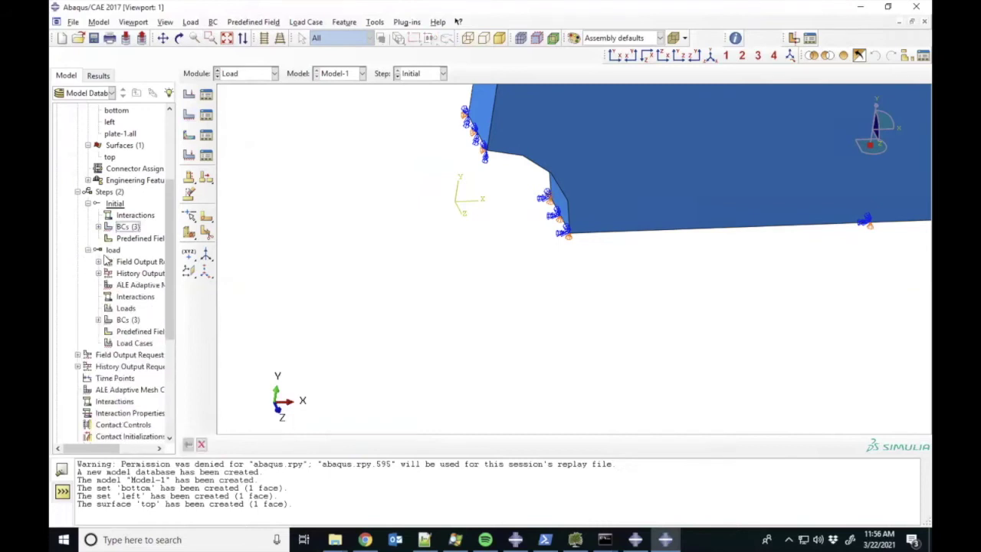
pyautogui.click(126, 308)
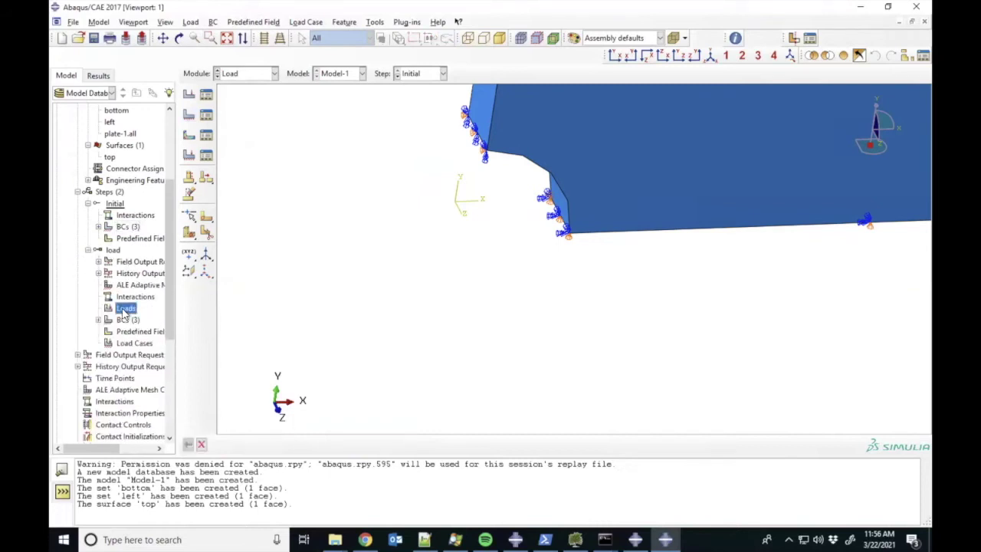
pyautogui.click(227, 38)
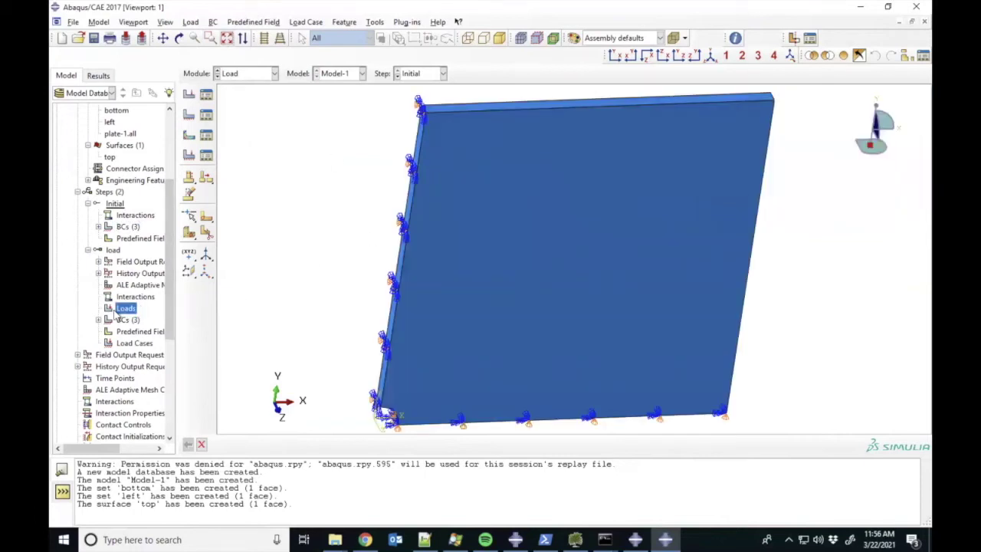
pyautogui.rightClick(135, 310)
pyautogui.click(149, 343)
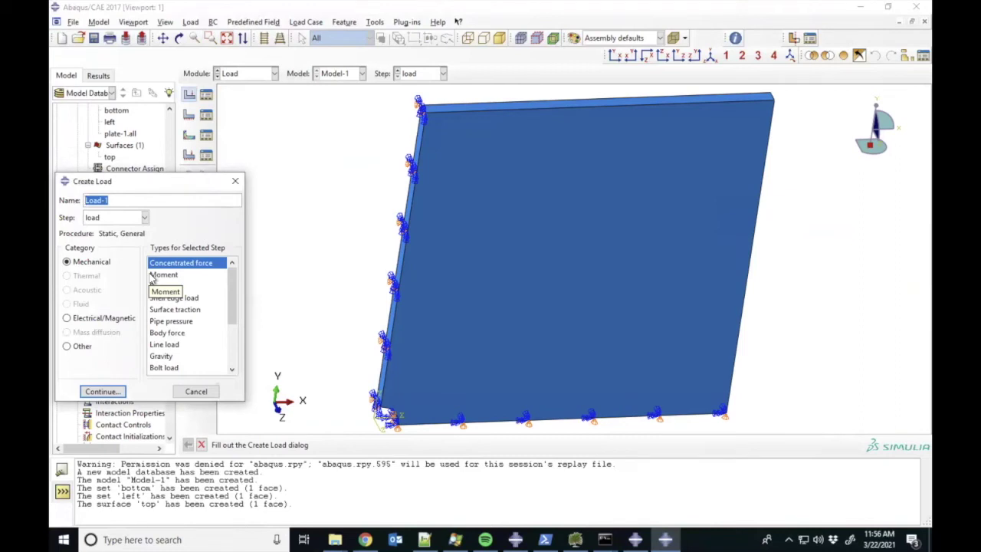
pyautogui.write('load')
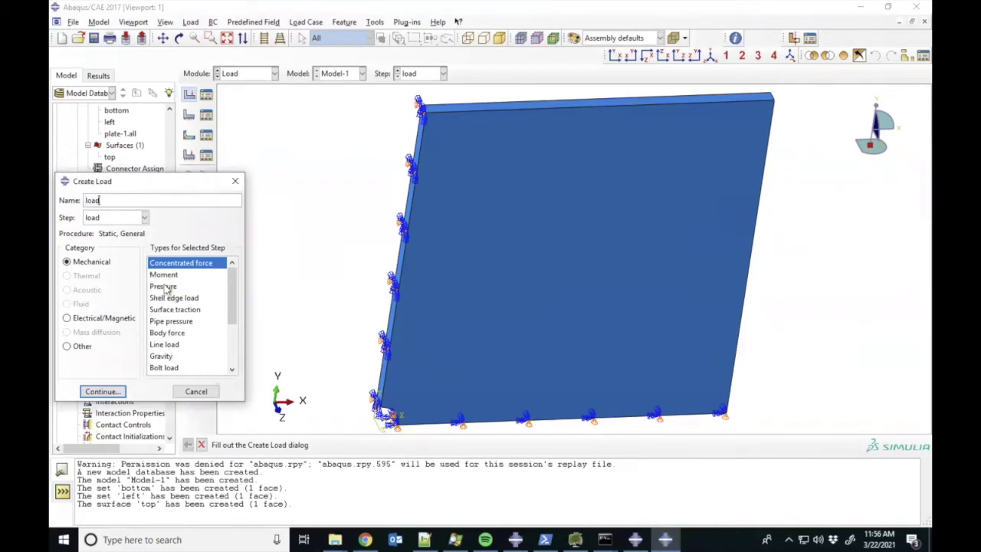
pyautogui.press('BackSpace')
pyautogui.press('BackSpace')
pyautogui.press('BackSpace')
pyautogui.press('BackSpace')
pyautogui.write('sigma_infty')
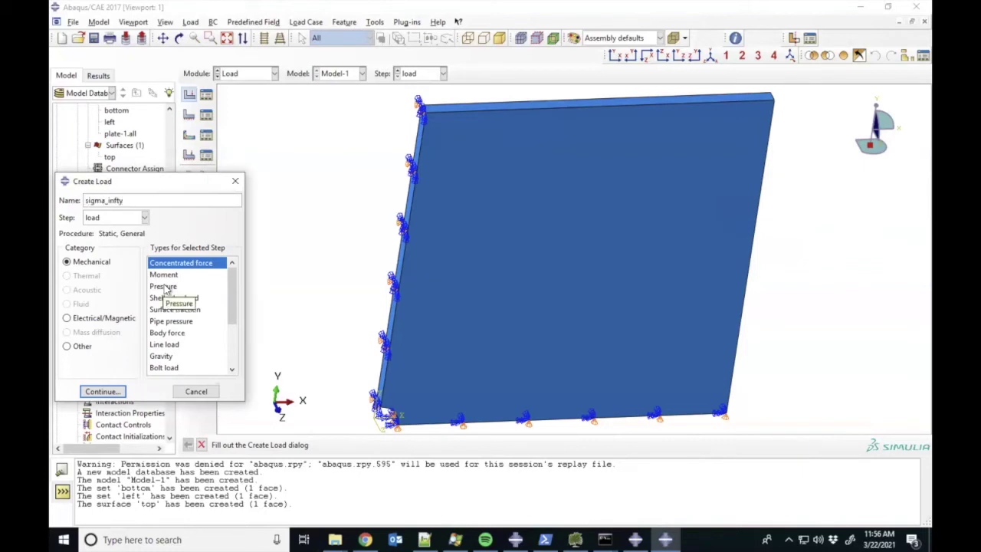
pyautogui.click(165, 288)
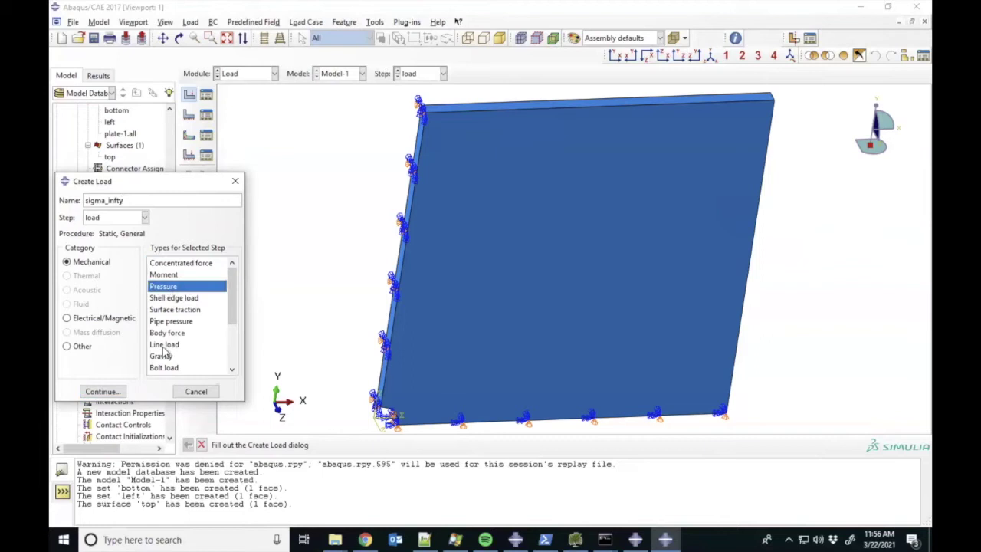
pyautogui.click(101, 392)
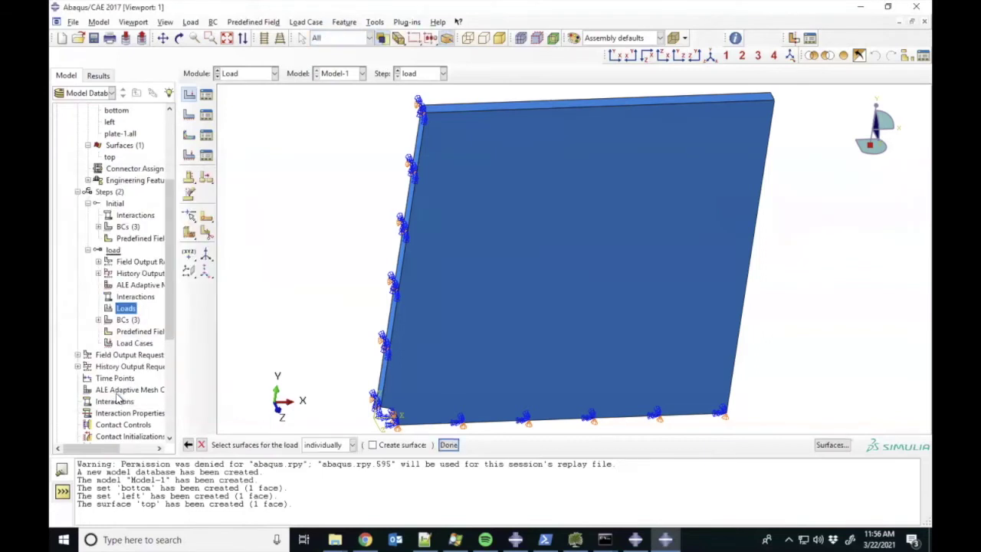
# Apply the sigma_infty pressure to the top surface with uniform distribution and magnitude -50
pyautogui.click(830, 446)
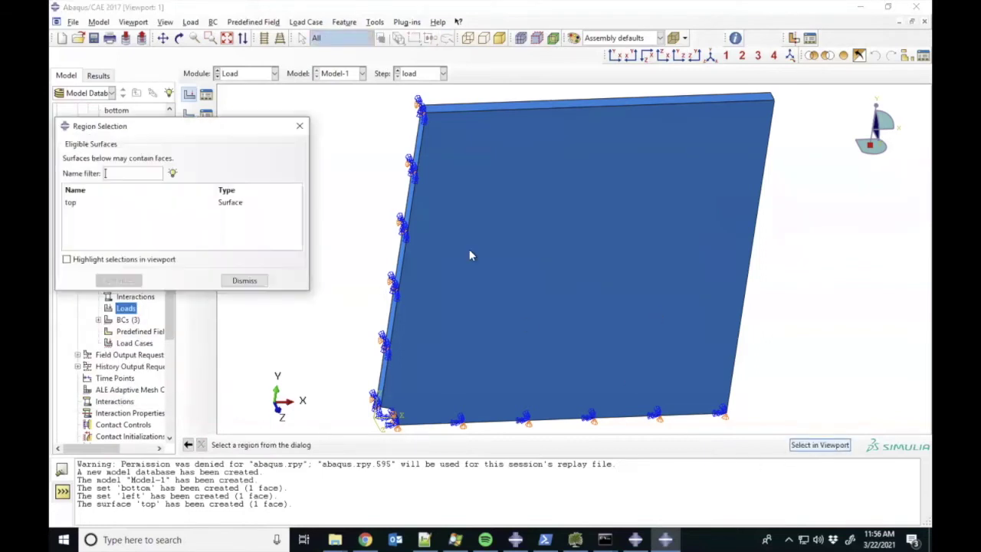
pyautogui.click(73, 203)
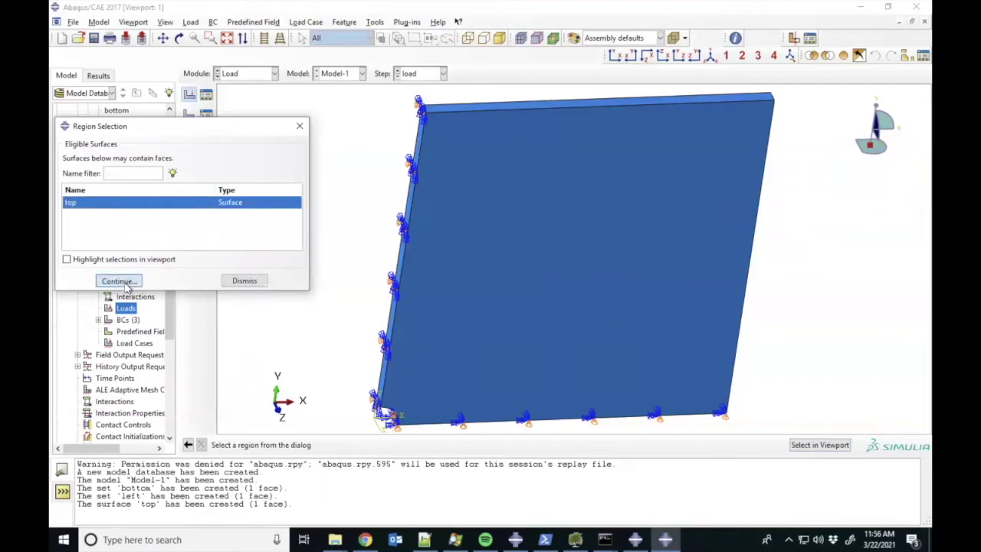
pyautogui.click(119, 281)
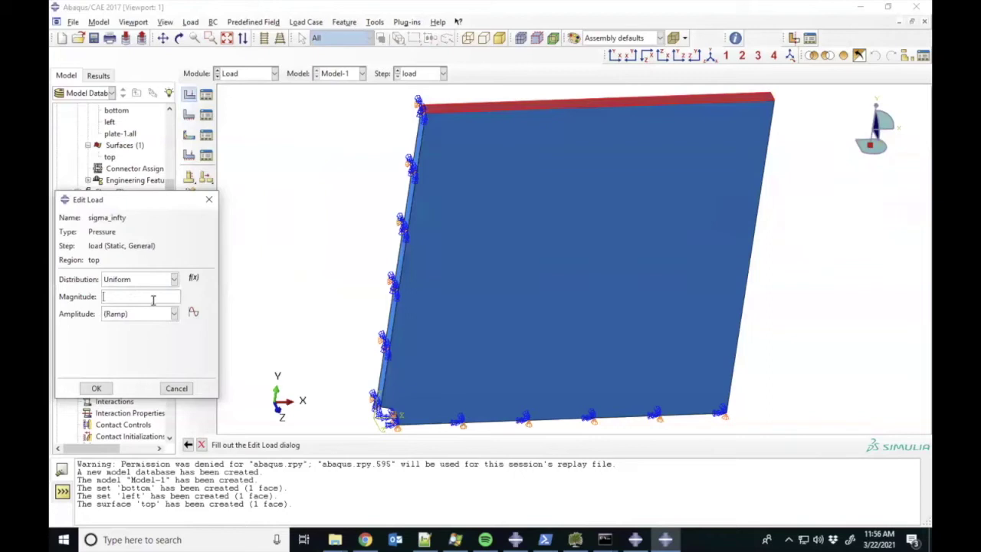
pyautogui.write('-50')
pyautogui.click(98, 388)
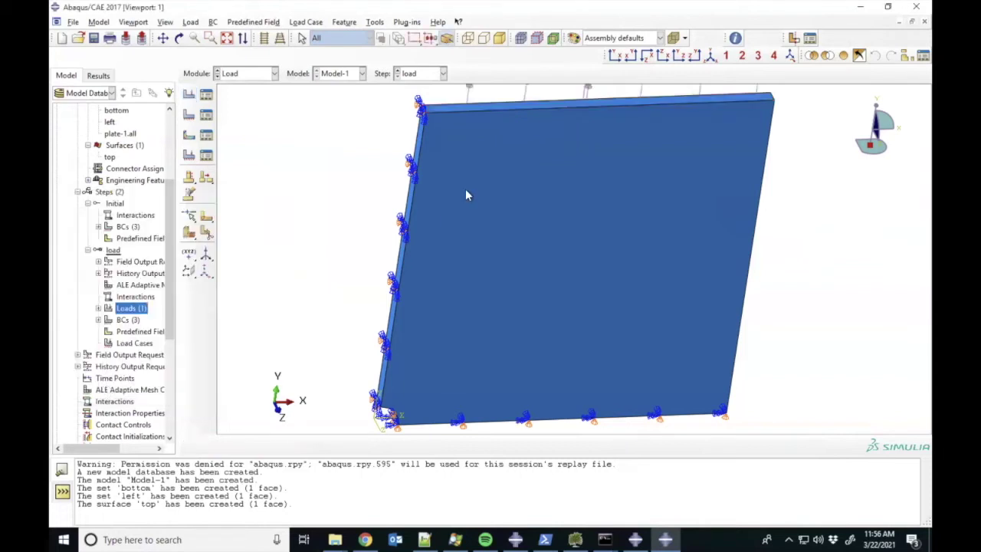
pyautogui.click(194, 38)
pyautogui.moveTo(585, 272); pyautogui.dragTo(525, 273)
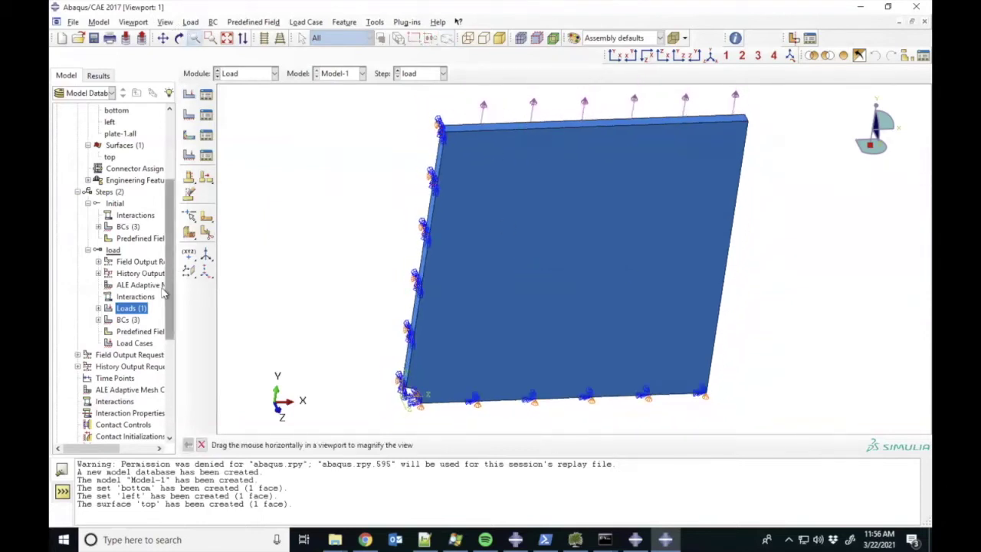
# Switch to the Mesh module and make the plate part the object for meshing
pyautogui.scroll(-2, 169, 295)
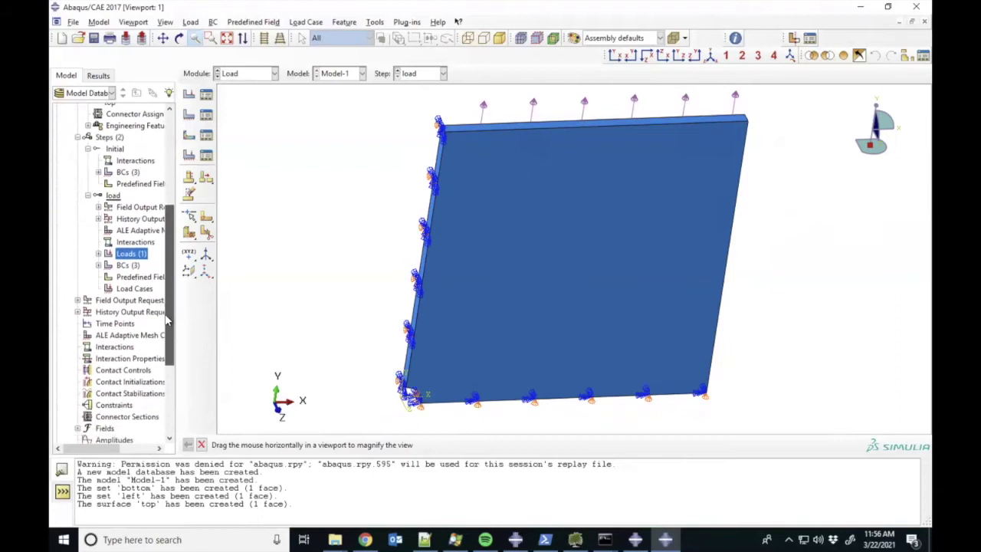
pyautogui.click(258, 75)
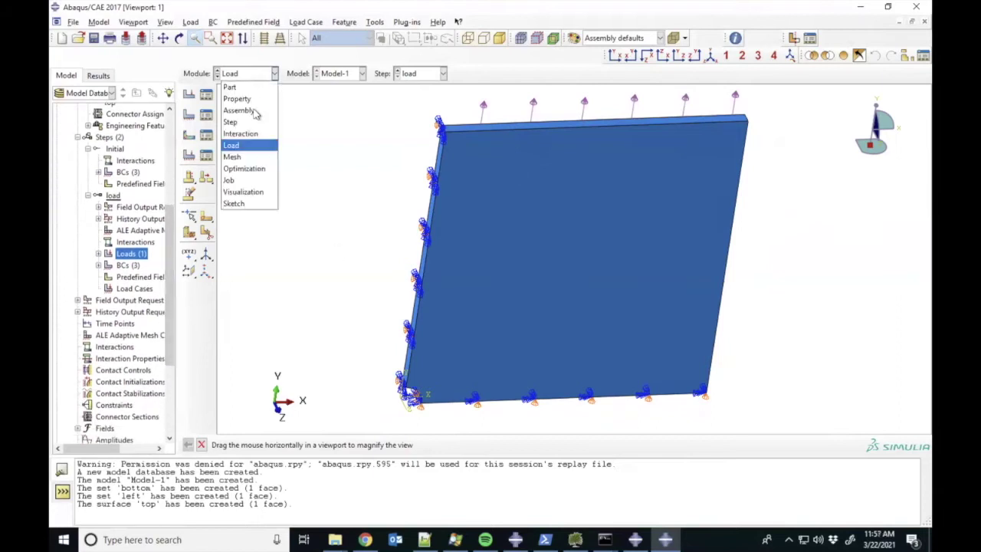
pyautogui.click(251, 157)
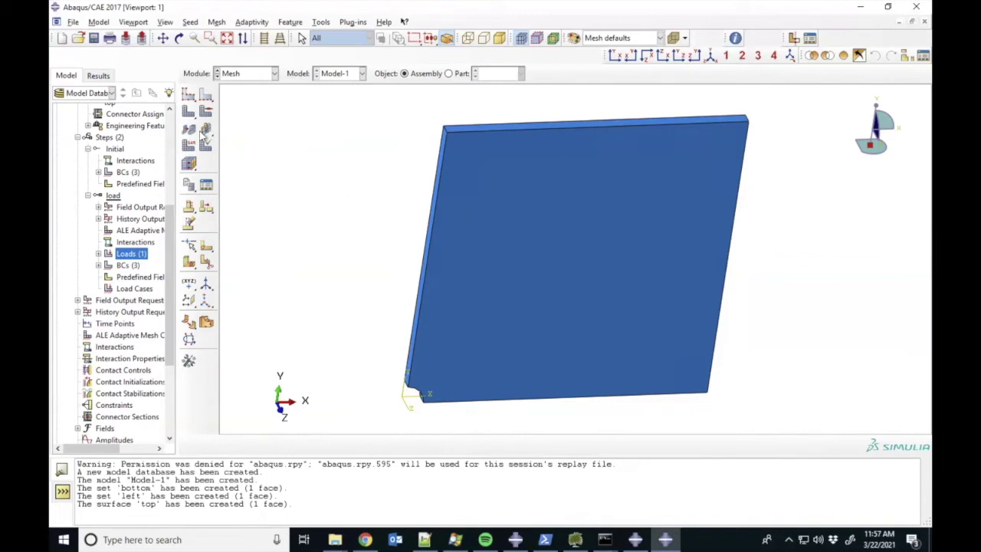
pyautogui.click(179, 39)
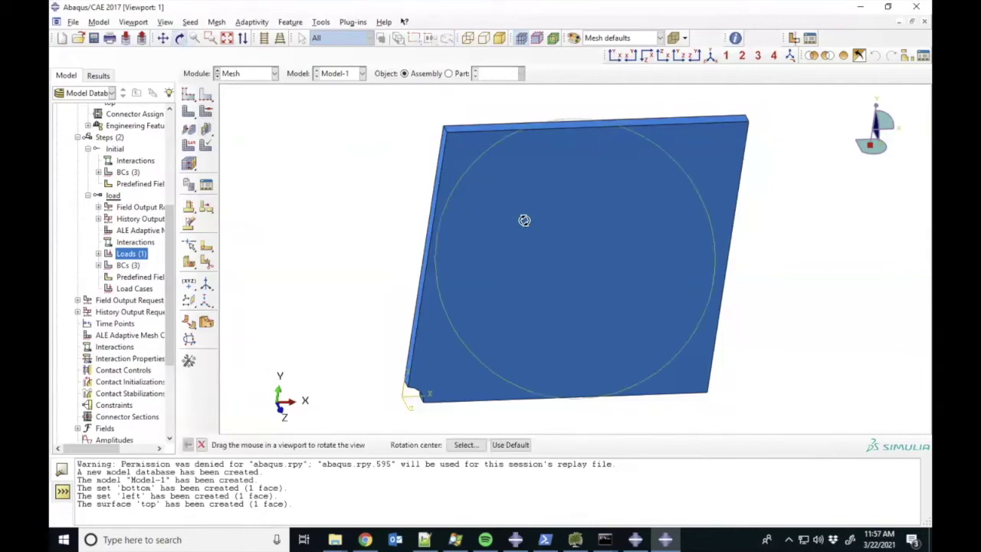
pyautogui.moveTo(539, 258); pyautogui.dragTo(511, 243)
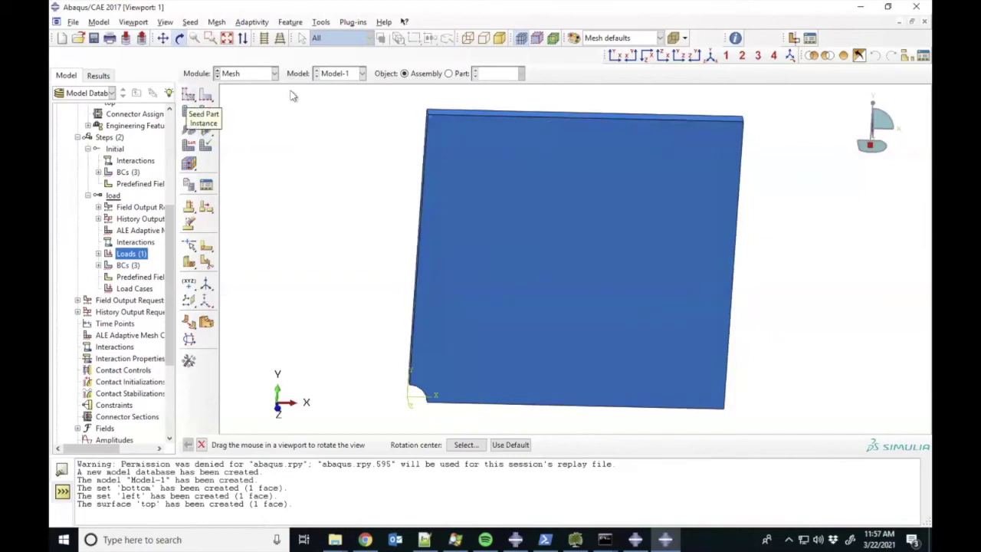
pyautogui.click(449, 74)
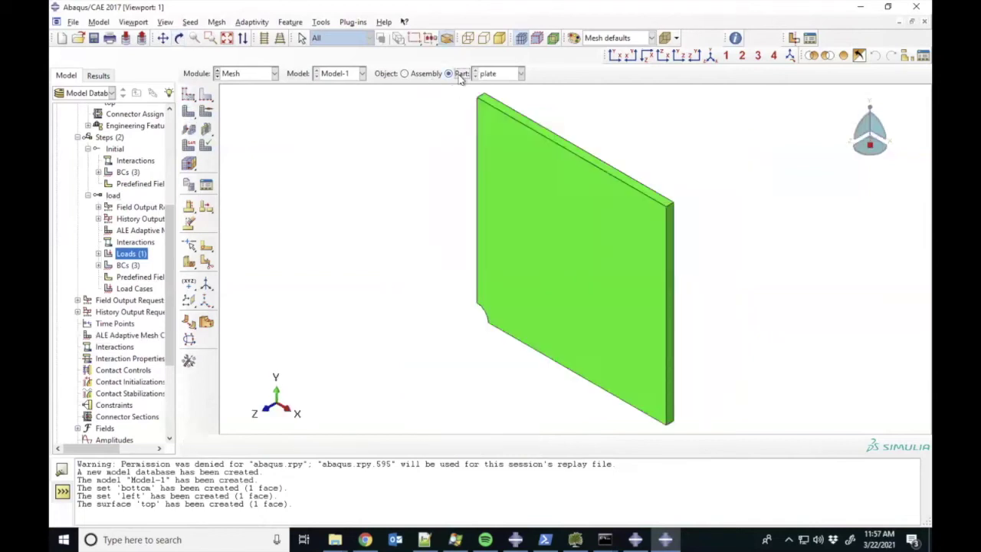
# Assign global seeds to the plate with approximate size 2.5, curvature control at 0.1 and minimum size fraction 0.1
pyautogui.click(190, 98)
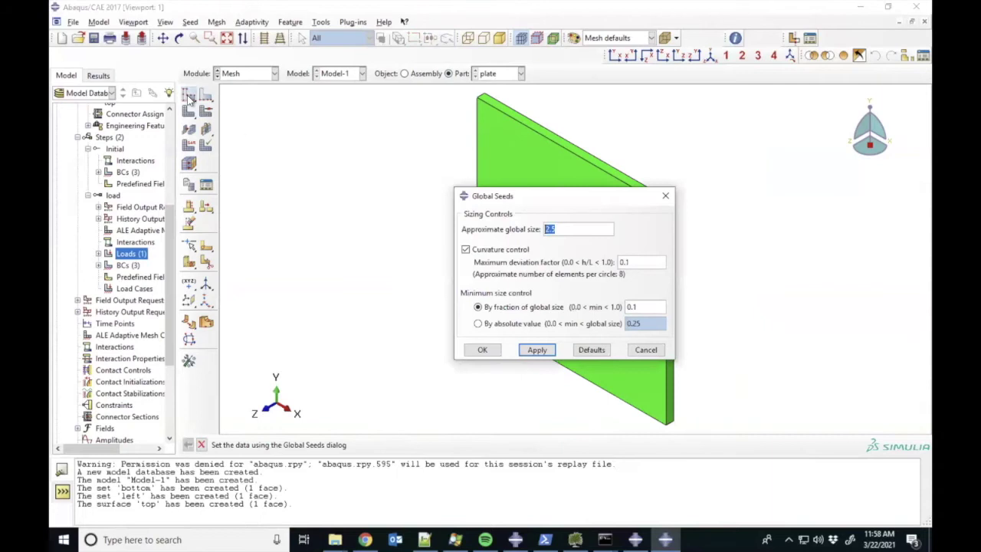
pyautogui.click(537, 350)
pyautogui.click(538, 350)
pyautogui.moveTo(587, 202); pyautogui.dragTo(358, 207)
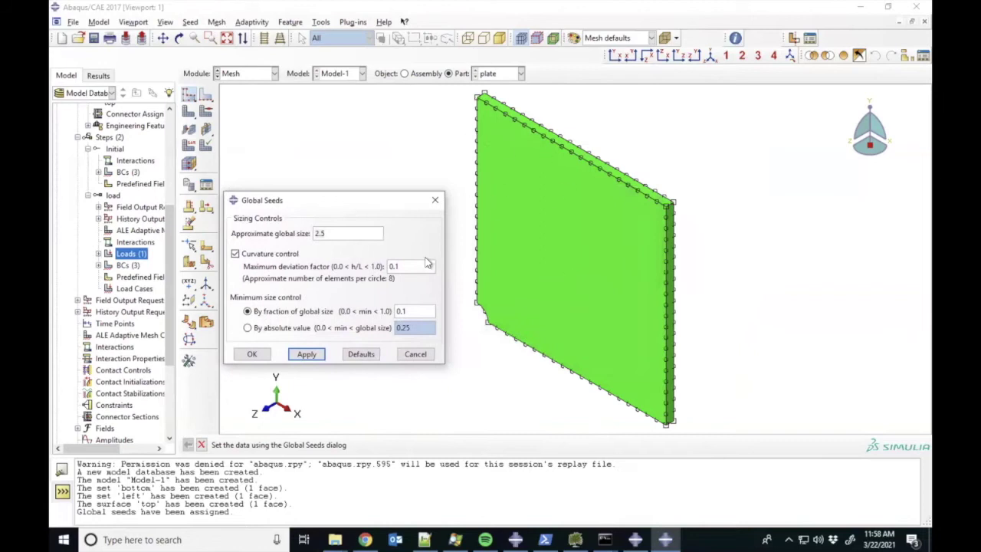
pyautogui.click(253, 354)
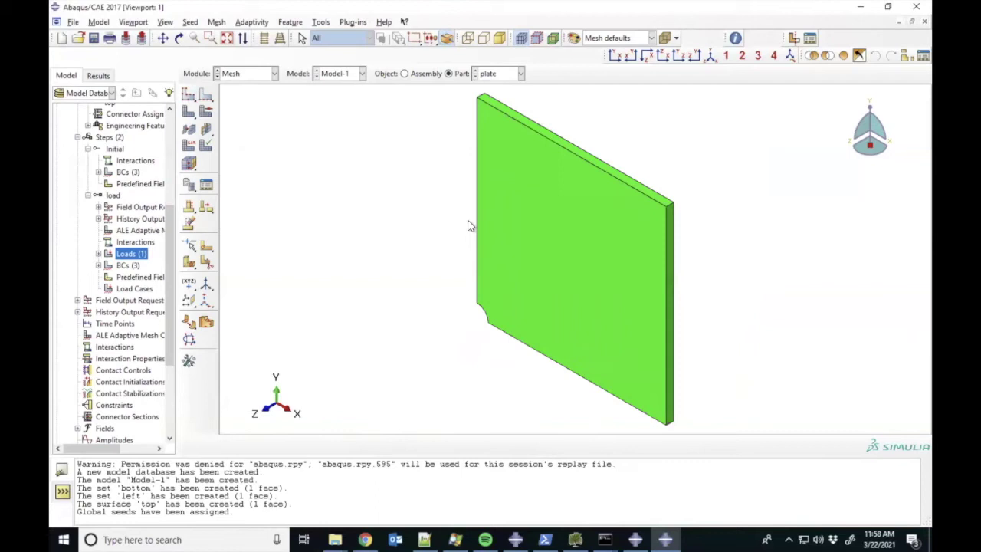
pyautogui.click(189, 94)
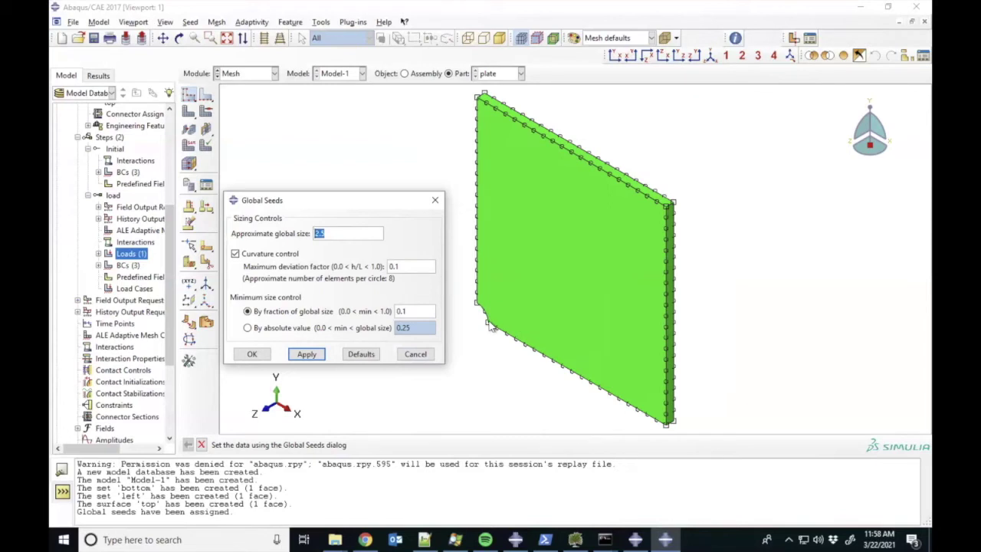
pyautogui.click(415, 354)
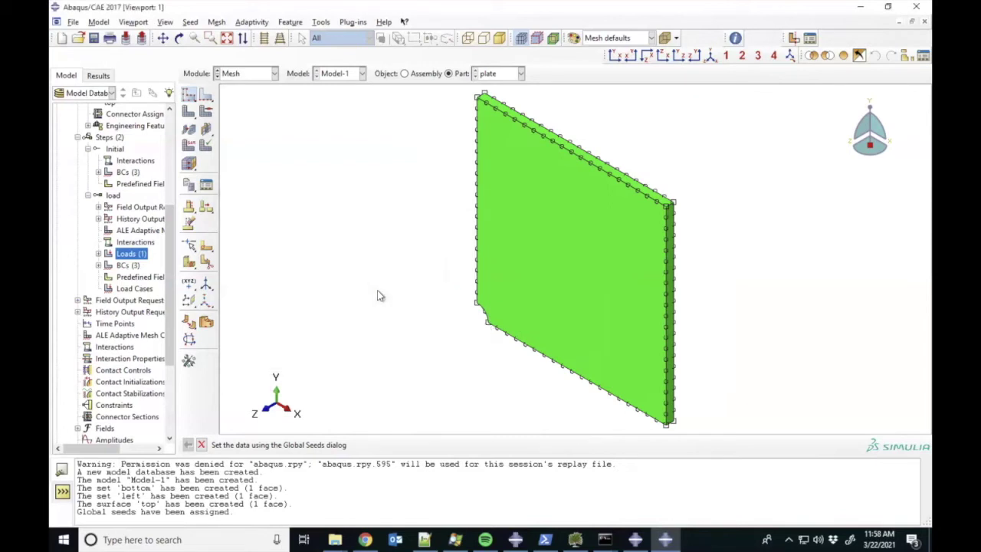
# Assign local seeds by number of elements, without bias, to the curved edge of the hole on the plate's front face
pyautogui.click(205, 95)
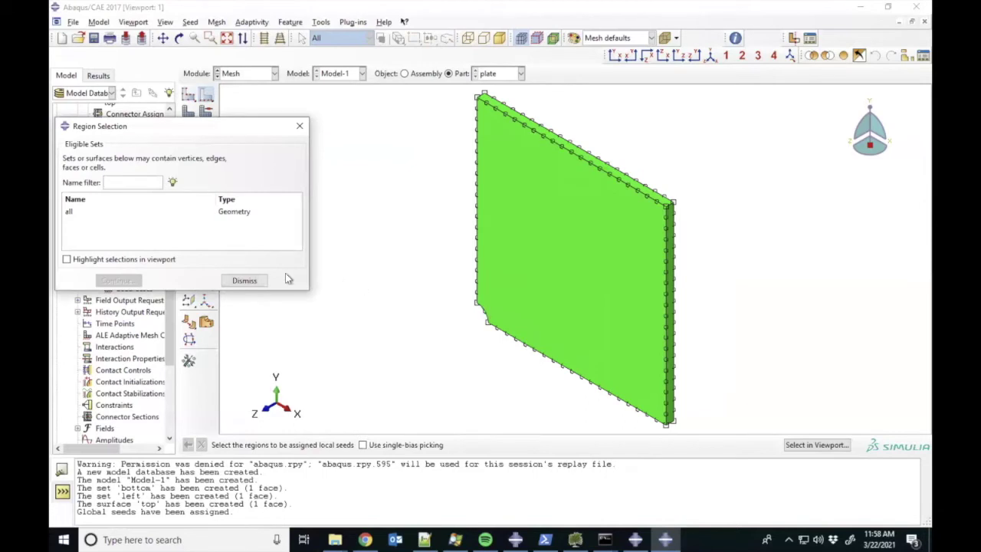
pyautogui.click(247, 281)
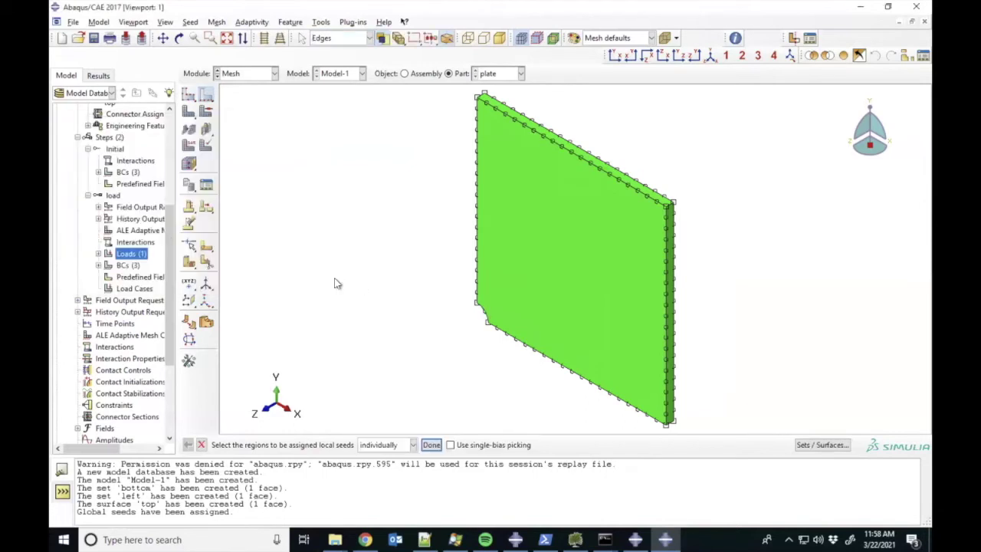
pyautogui.click(483, 310)
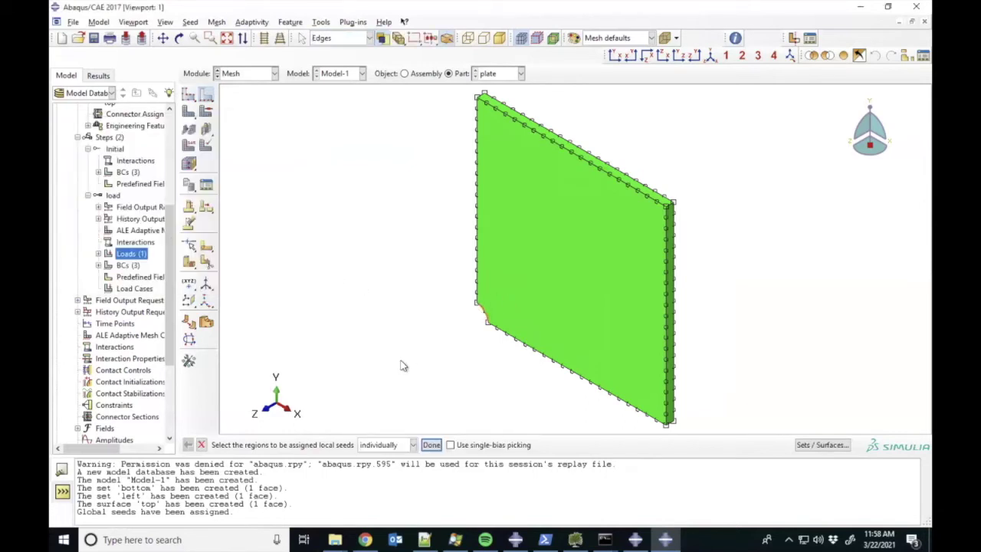
pyautogui.click(432, 445)
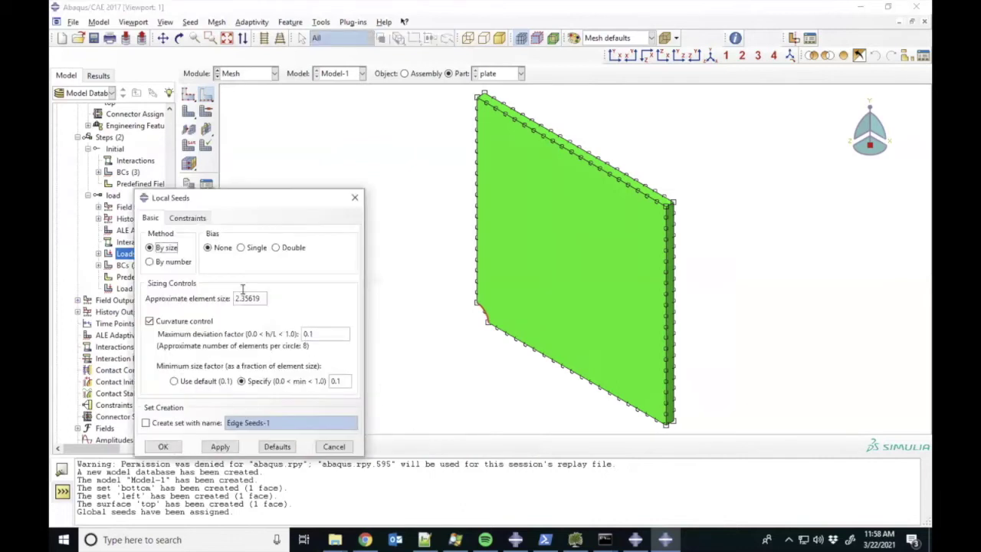
pyautogui.click(172, 262)
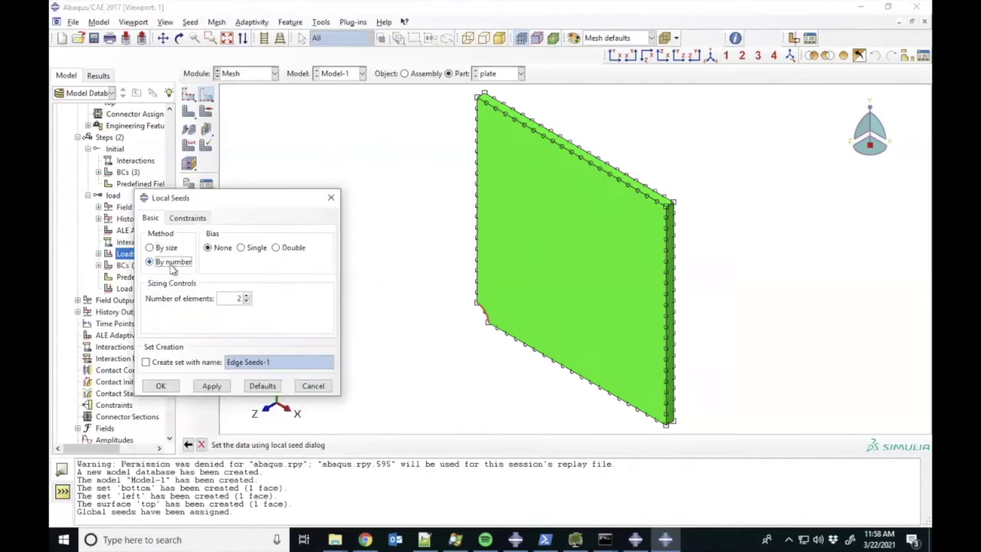
pyautogui.doubleClick(229, 298)
pyautogui.click(160, 387)
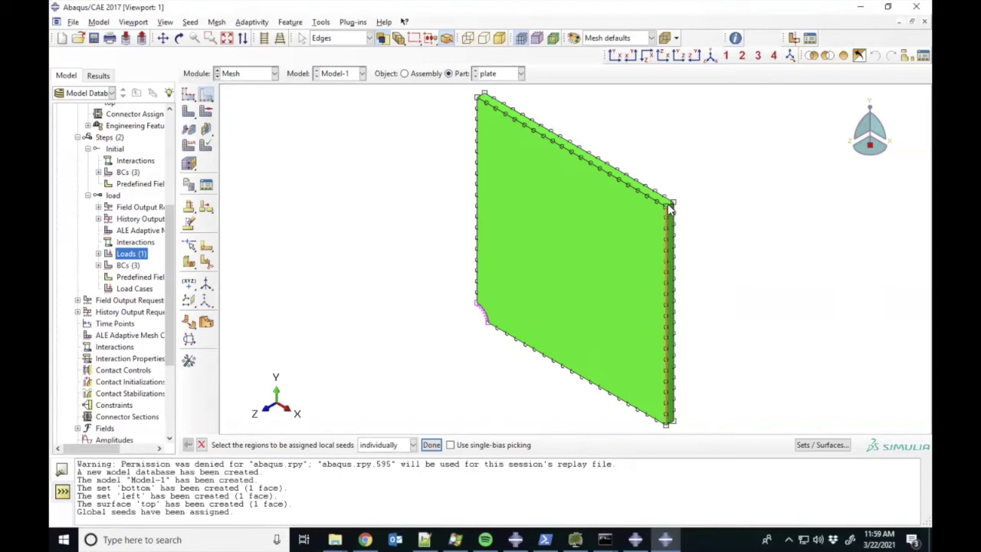
# Generate the mesh on the plate part
pyautogui.click(189, 111)
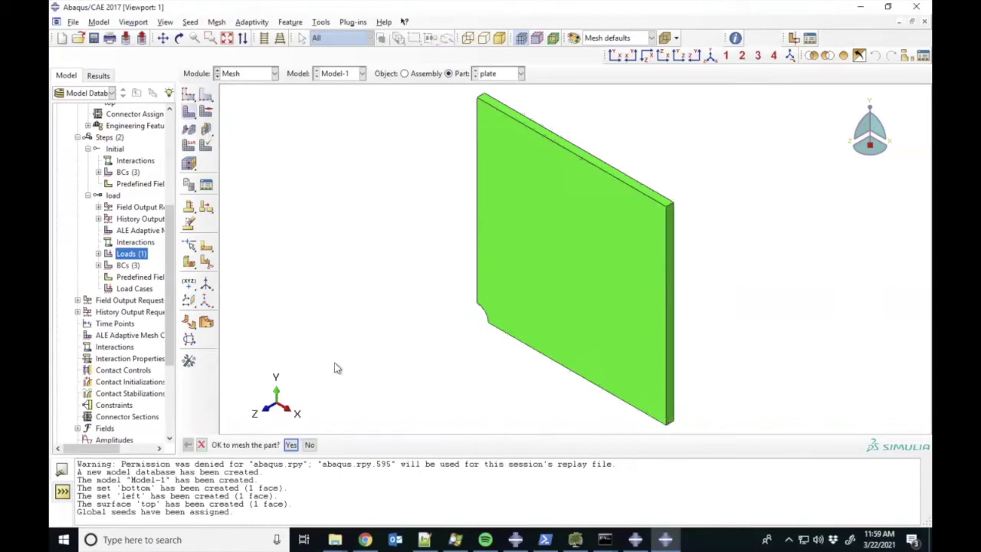
pyautogui.click(290, 445)
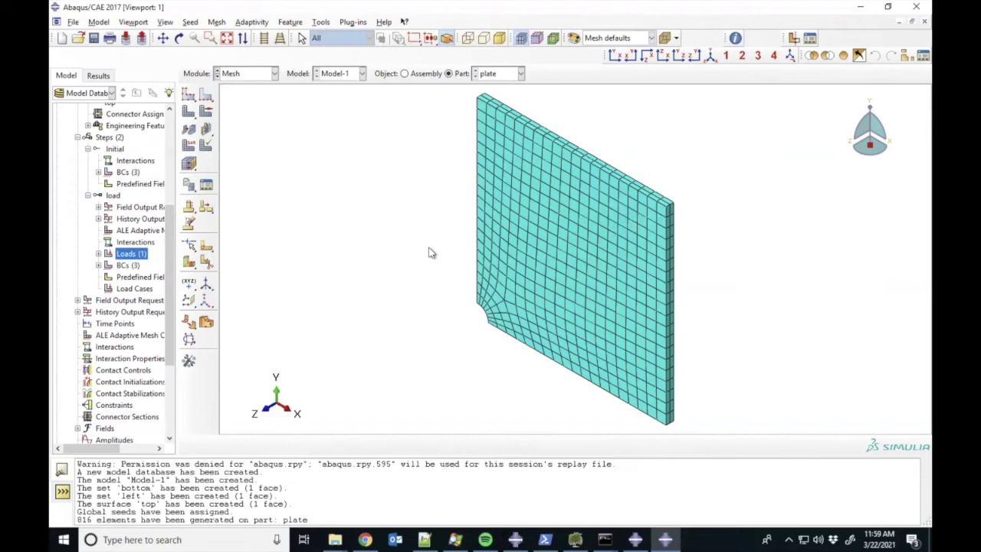
pyautogui.click(261, 77)
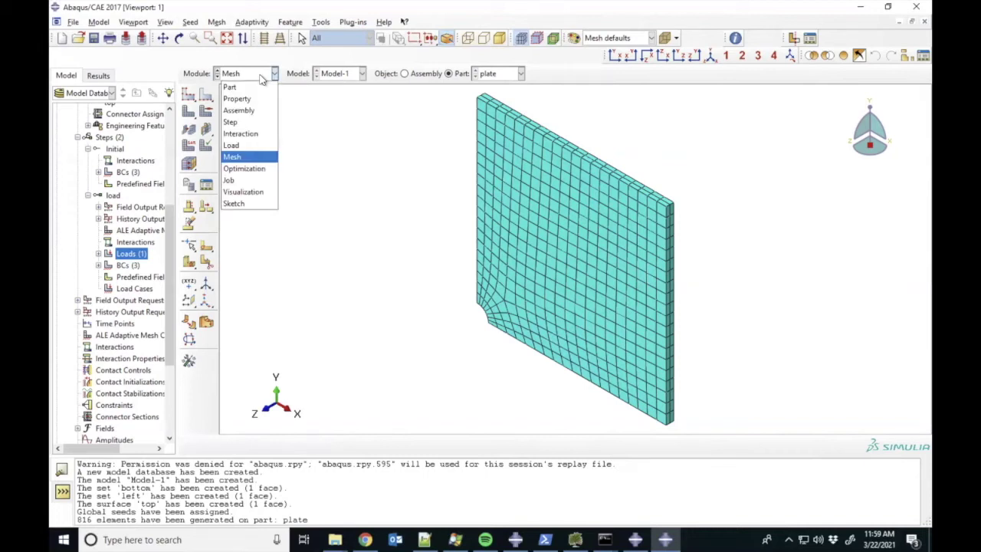
pyautogui.click(262, 77)
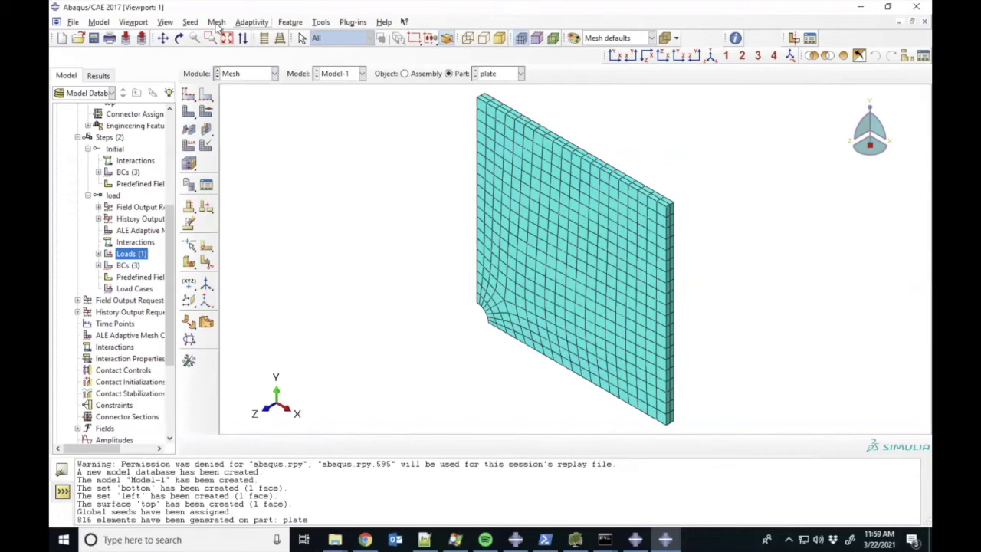
# Assign Standard linear 3D Stress hex elements to the plate, with reduced integration off and hybrid formulation on
pyautogui.click(217, 22)
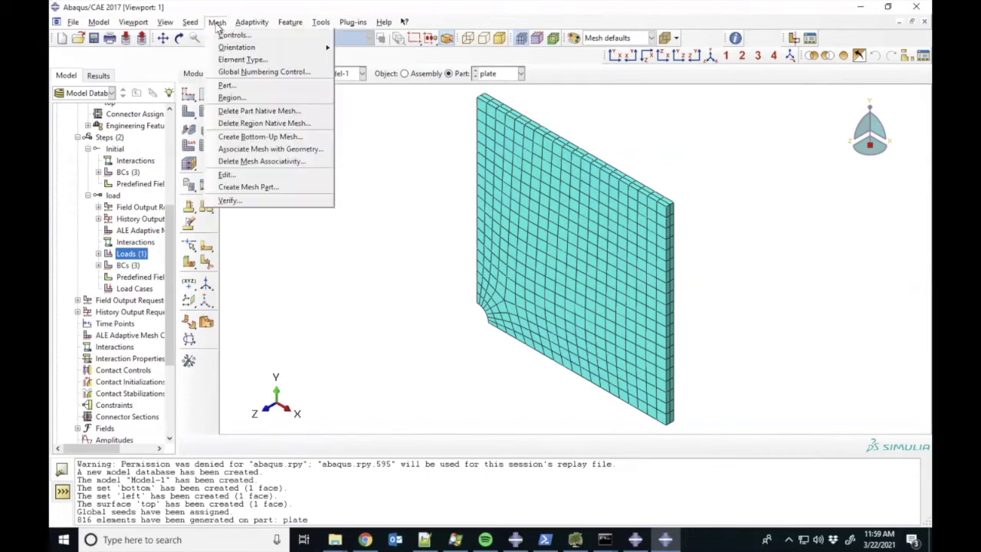
pyautogui.click(251, 61)
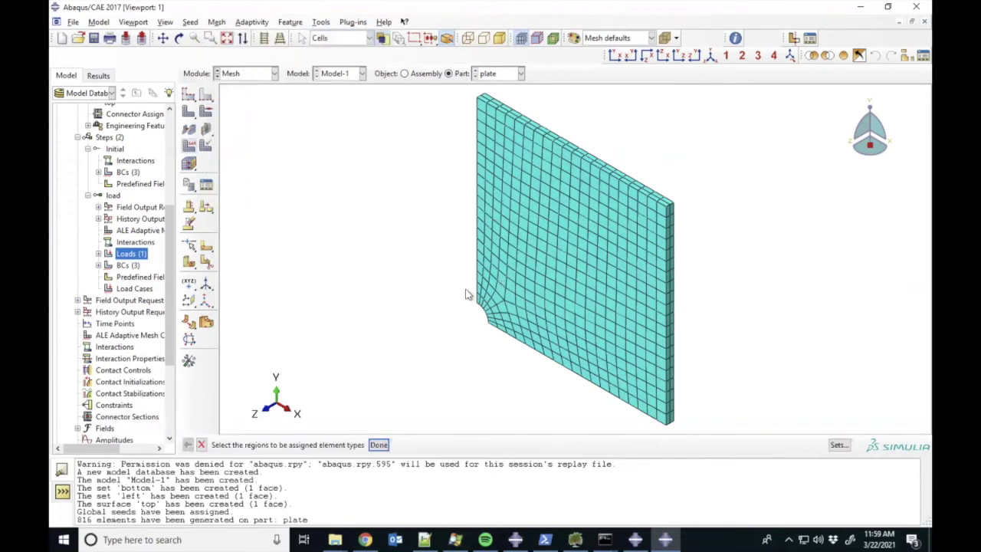
pyautogui.click(555, 279)
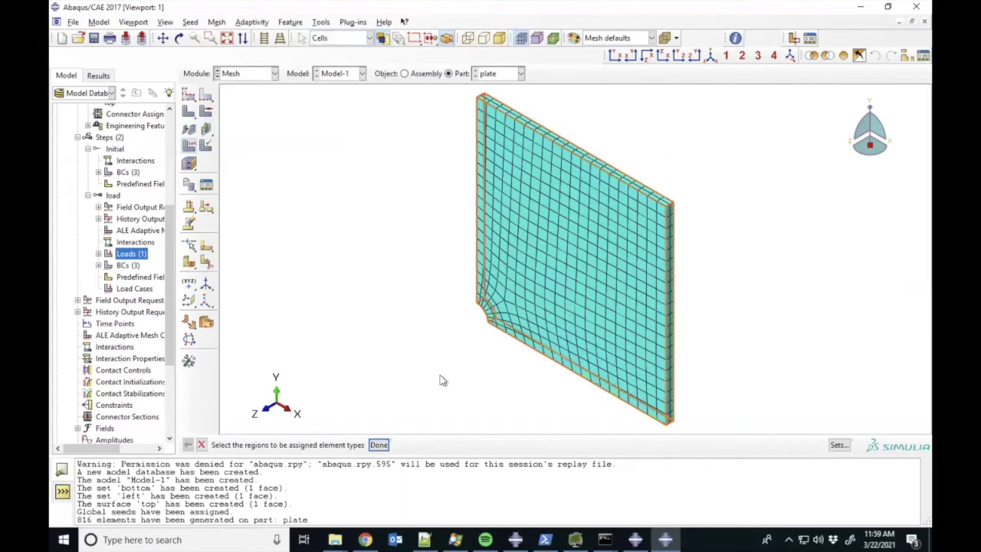
pyautogui.click(380, 445)
pyautogui.moveTo(322, 138); pyautogui.dragTo(325, 98)
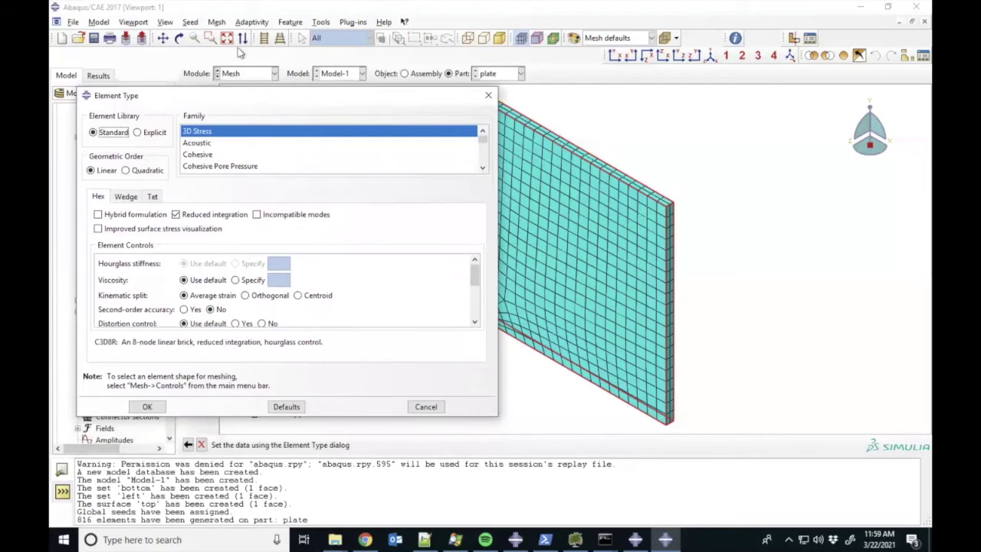
pyautogui.click(217, 22)
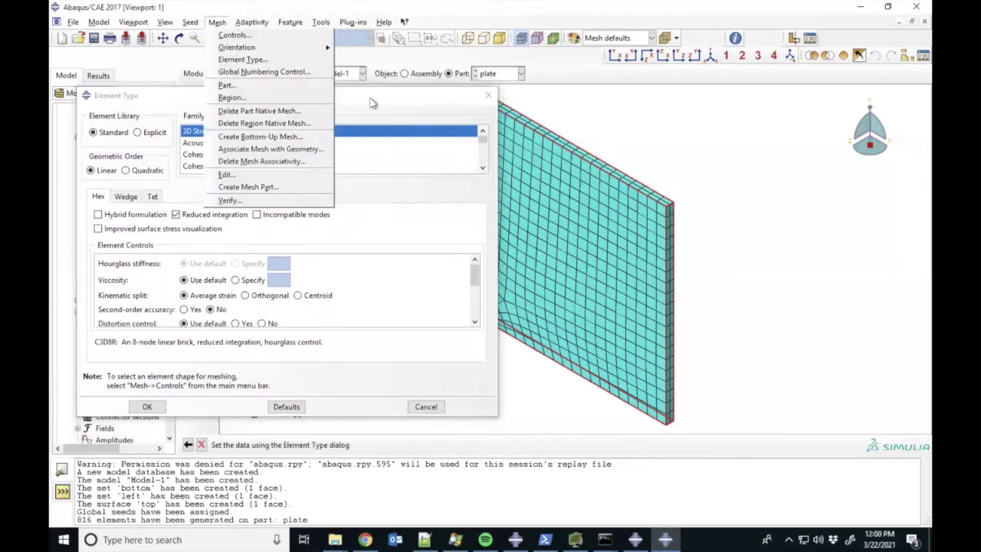
pyautogui.click(349, 106)
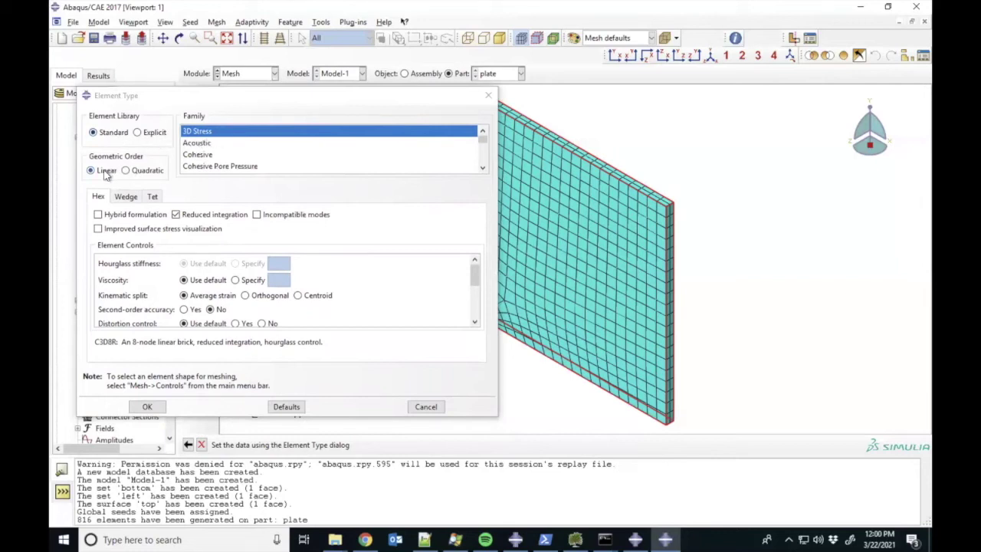
pyautogui.click(196, 216)
pyautogui.click(151, 217)
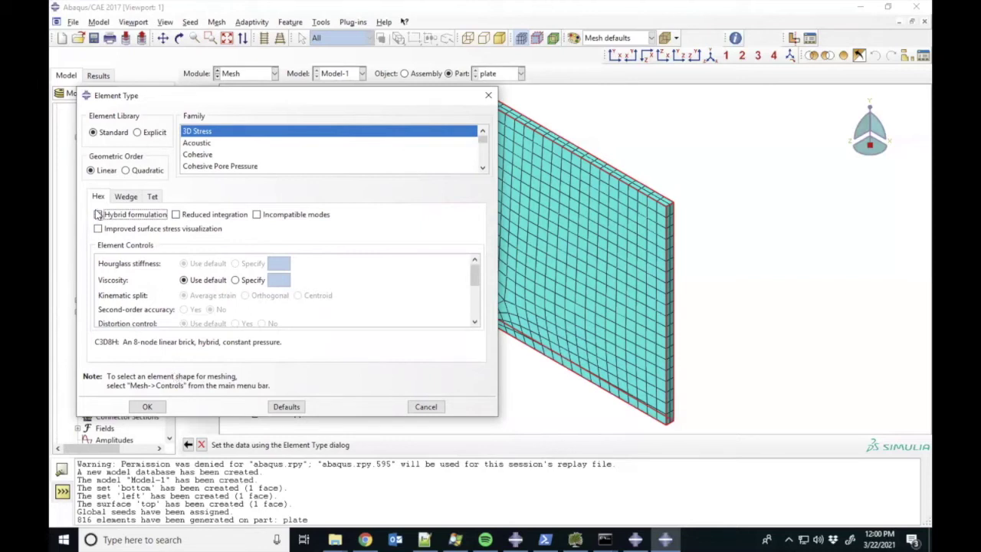
pyautogui.click(148, 407)
# Switch to the Job module and create a full analysis job named tension for Model-1 with default settings
pyautogui.click(265, 76)
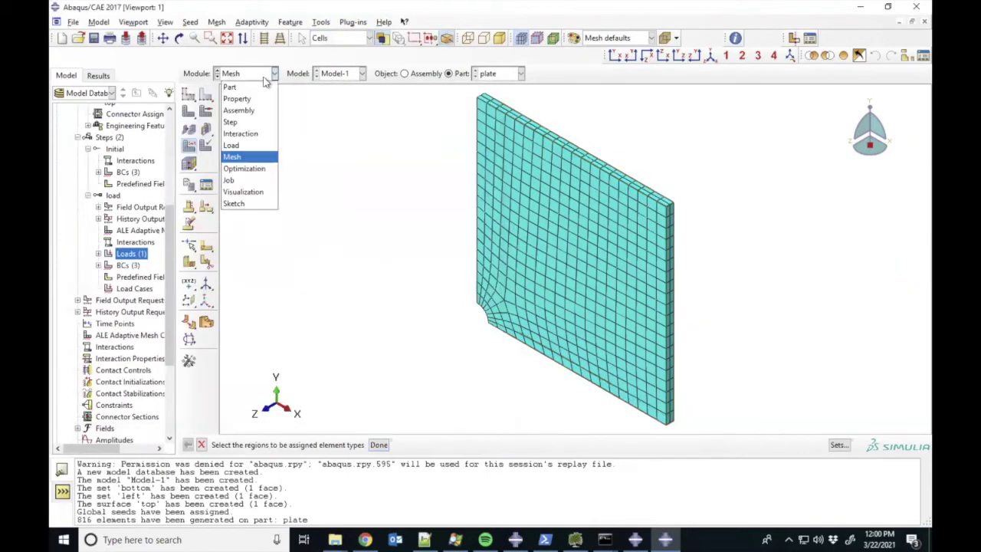
pyautogui.click(247, 181)
pyautogui.click(190, 96)
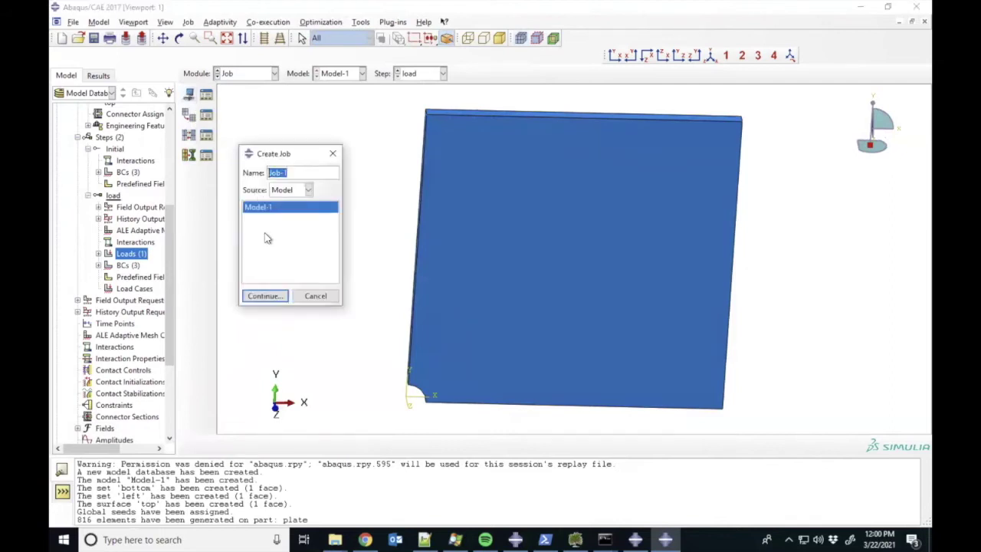
pyautogui.write('tension')
pyautogui.press('Return')
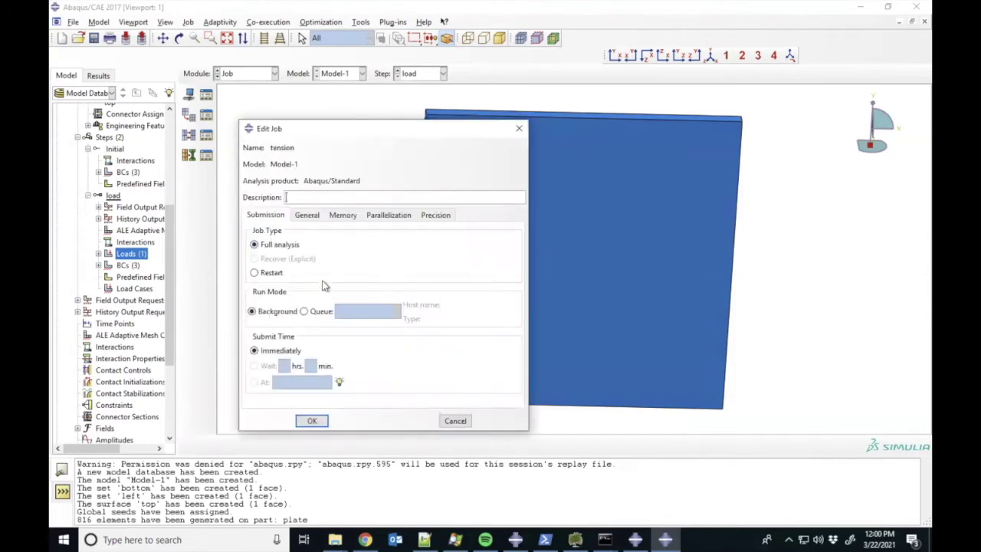
pyautogui.click(313, 422)
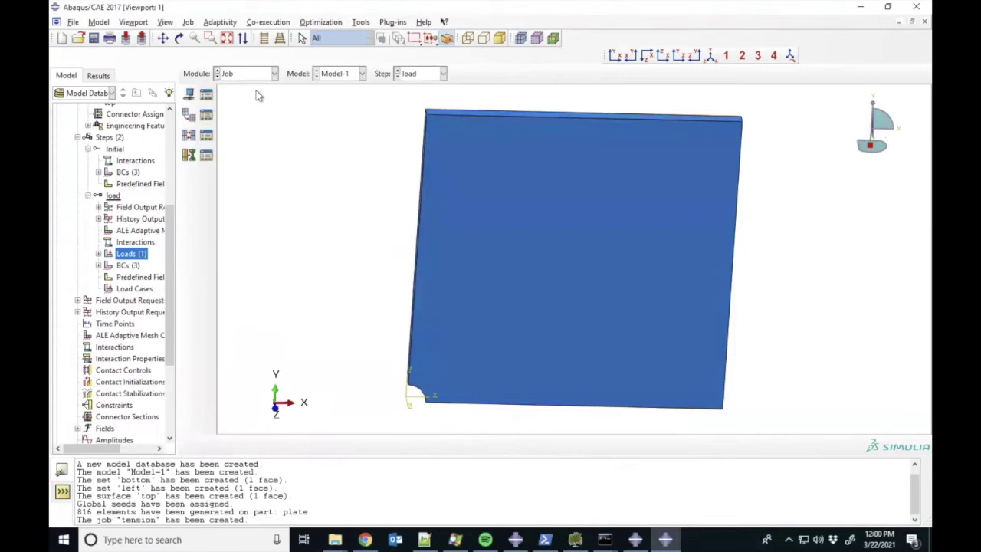
# Run a data check on the tension job
pyautogui.moveTo(169, 302); pyautogui.dragTo(164, 393)
pyautogui.click(68, 403)
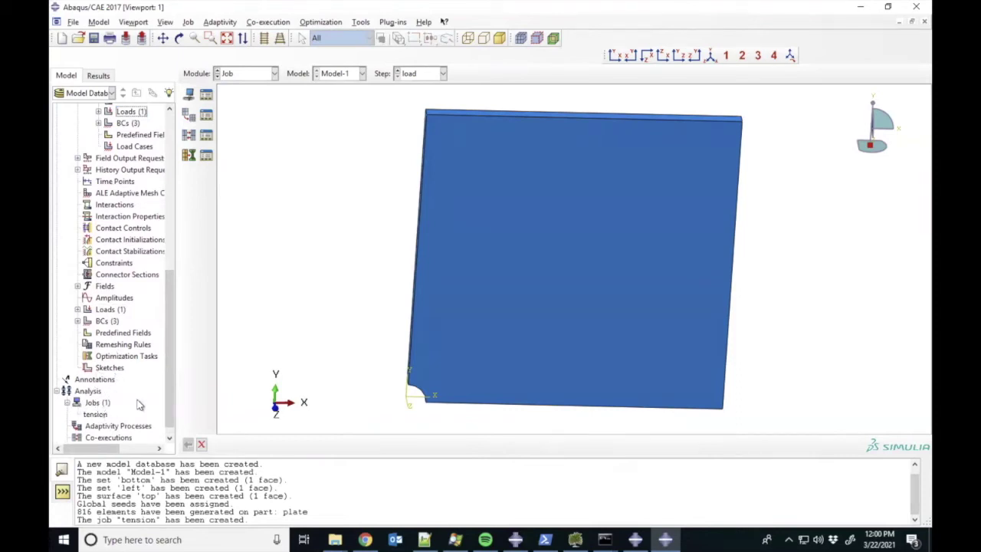
pyautogui.moveTo(168, 409); pyautogui.dragTo(169, 414)
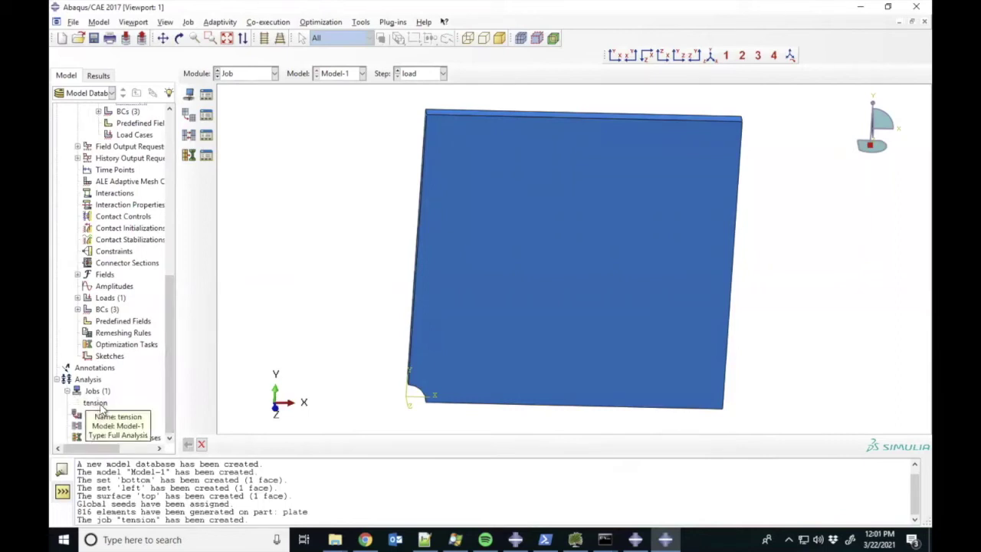
pyautogui.rightClick(99, 405)
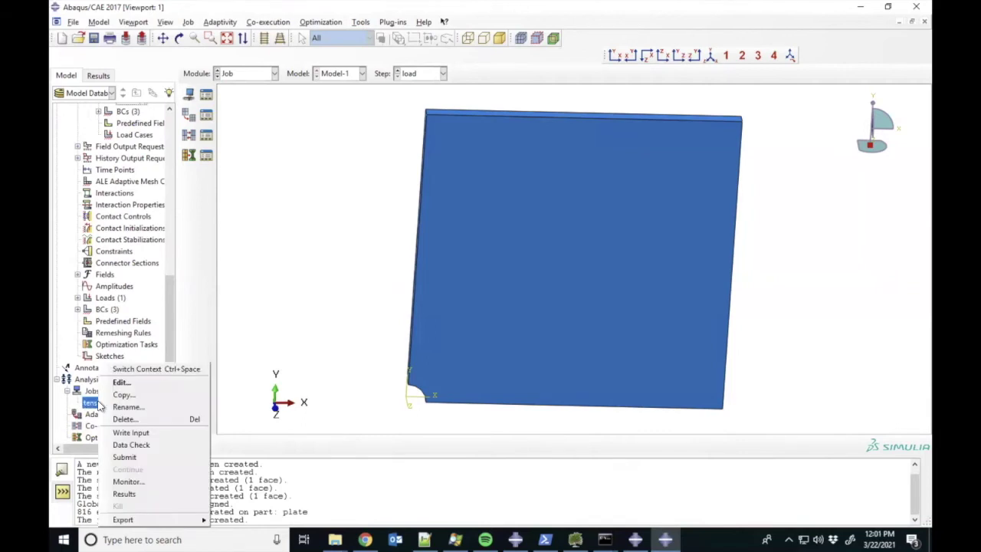
pyautogui.click(134, 447)
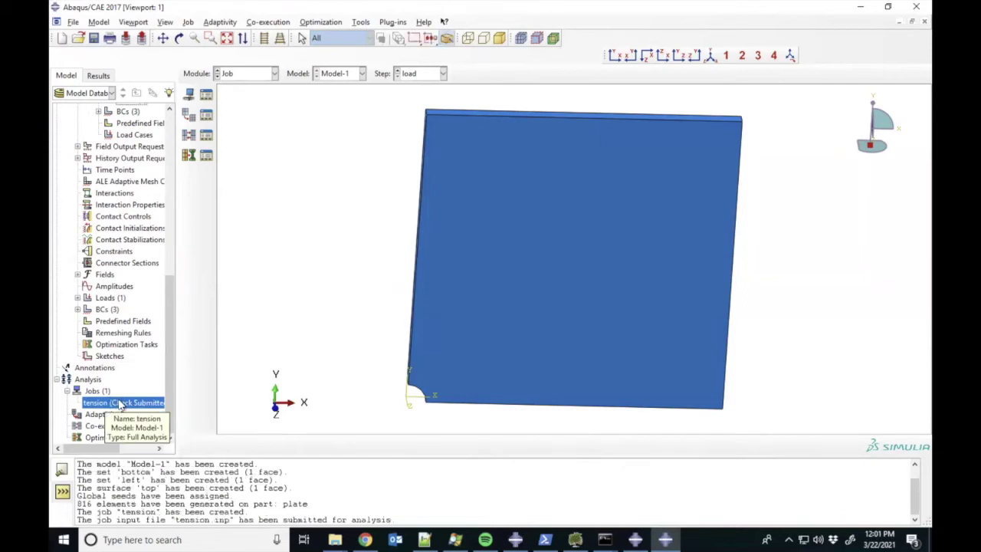
# Monitor the data check of the tension job, enlarging the monitor window to show more of the log
pyautogui.rightClick(121, 405)
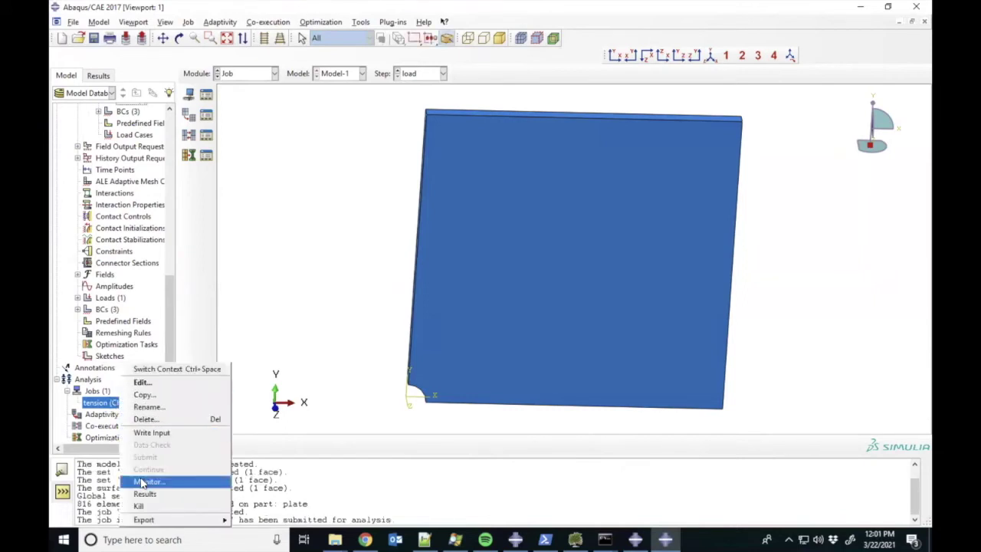
pyautogui.click(143, 479)
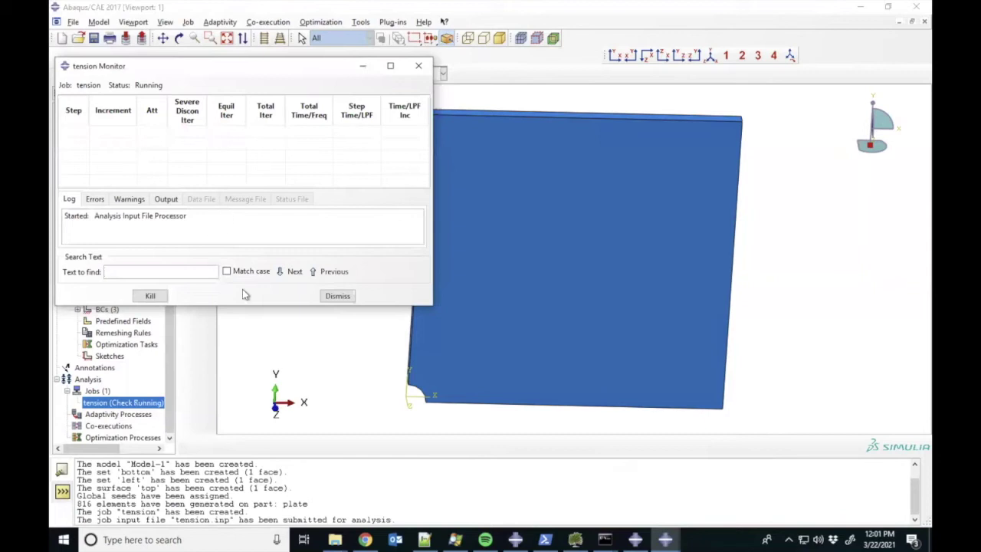
pyautogui.moveTo(236, 305); pyautogui.dragTo(235, 368)
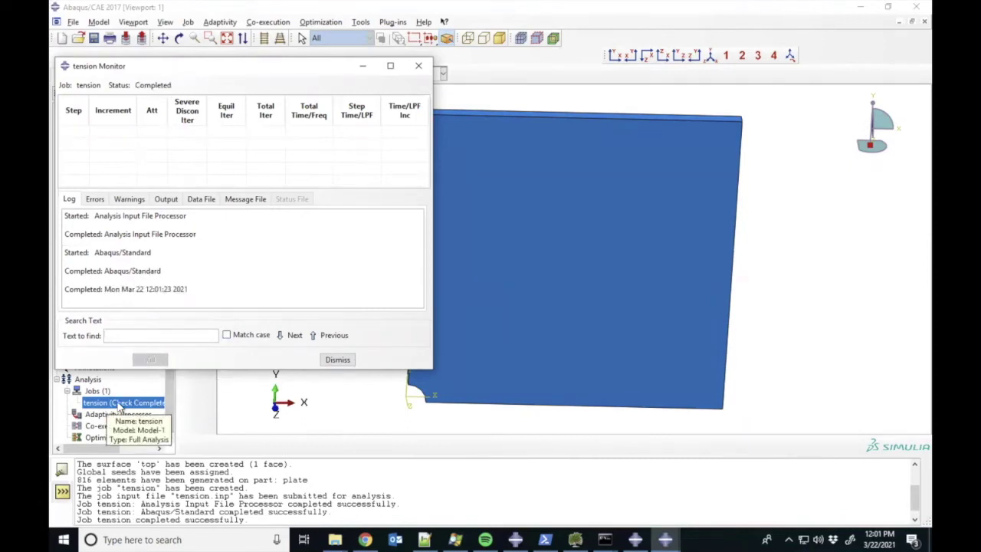
# Submit the tension job for analysis, overwriting its existing job files
pyautogui.rightClick(125, 404)
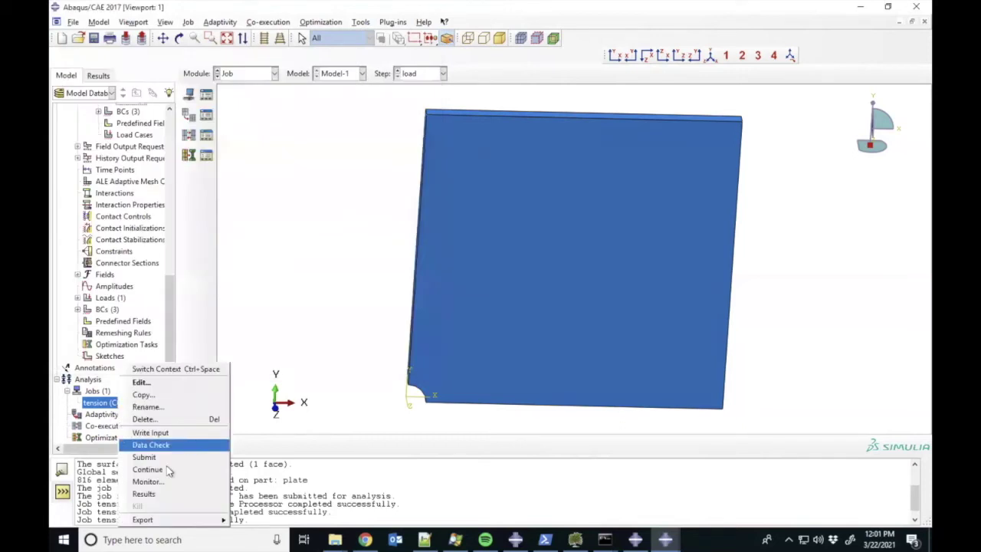
pyautogui.click(144, 458)
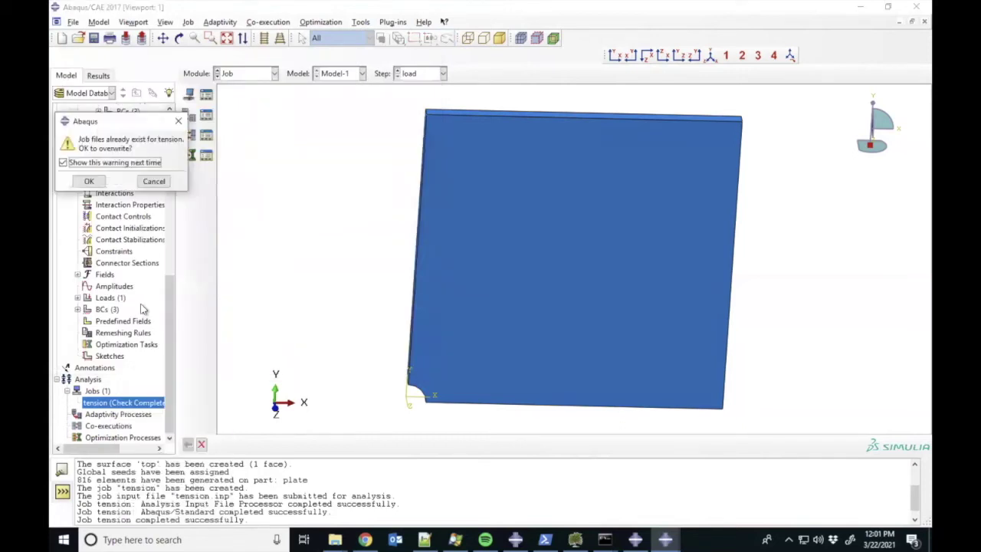
pyautogui.click(89, 182)
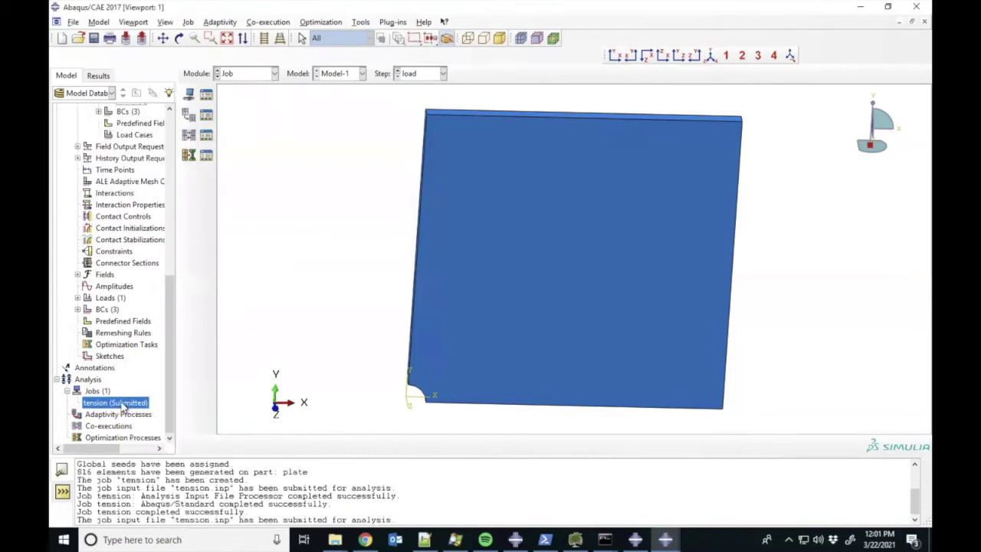
# Monitor the submitted tension job, review its log and solved increments, and dismiss the monitor
pyautogui.rightClick(130, 407)
pyautogui.click(140, 482)
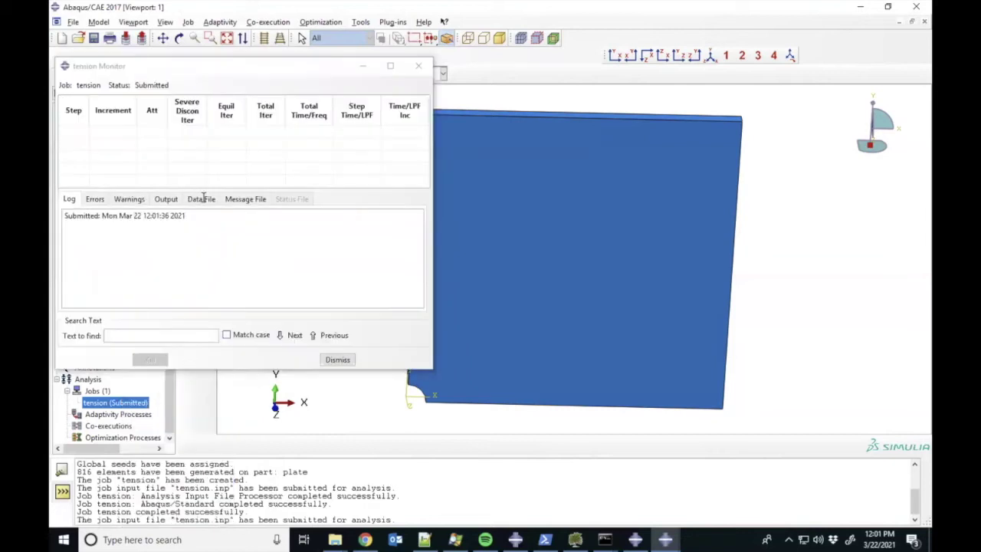
pyautogui.moveTo(261, 368); pyautogui.dragTo(261, 427)
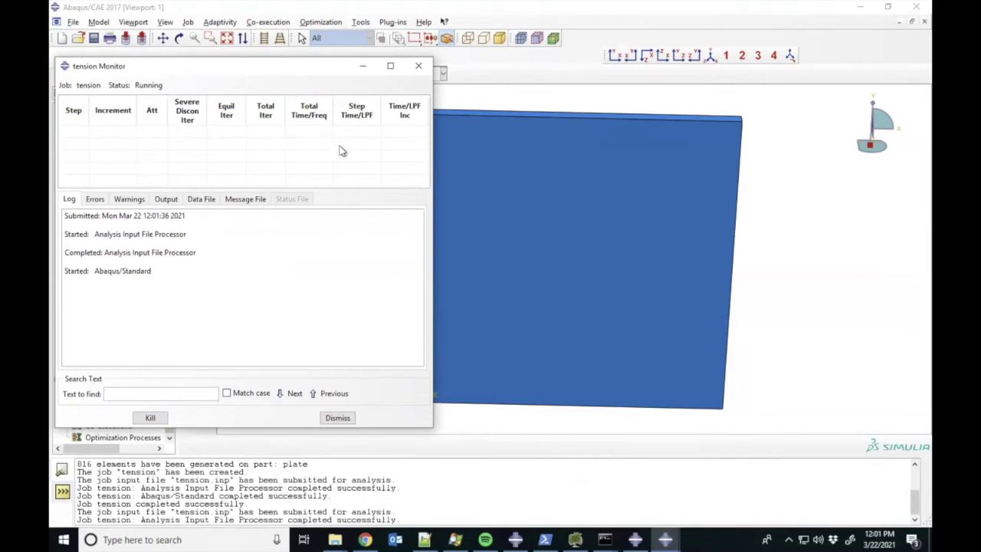
pyautogui.scroll(2, 425, 146)
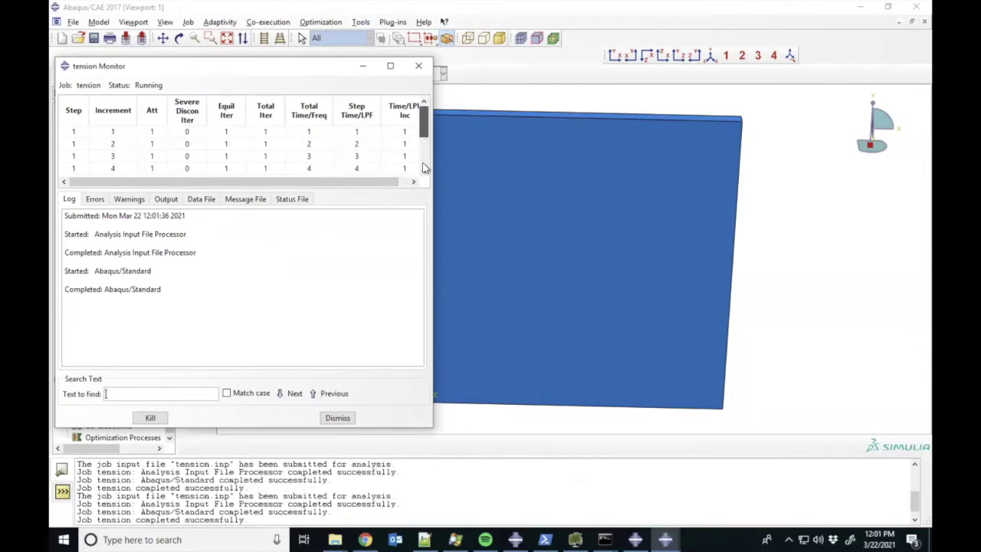
pyautogui.scroll(-2, 426, 155)
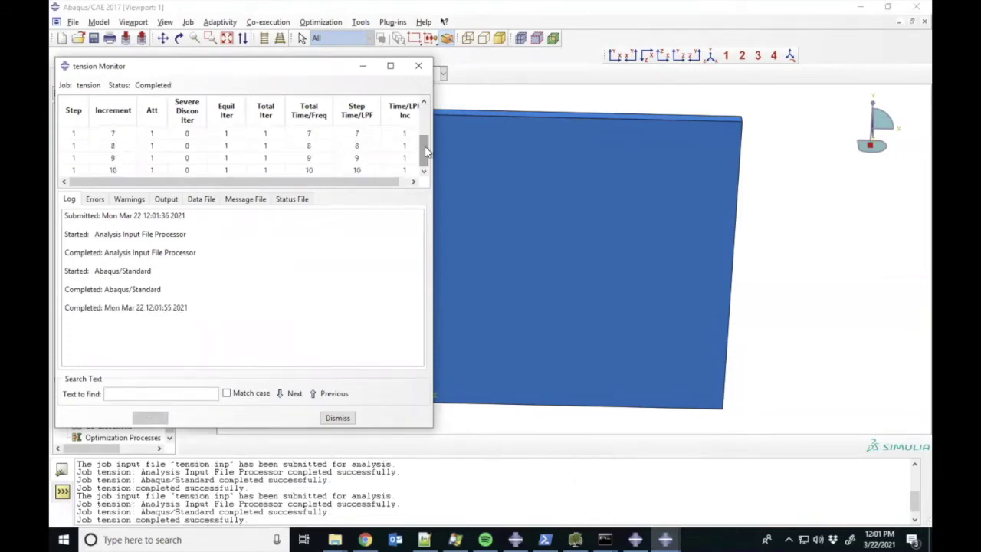
pyautogui.click(338, 417)
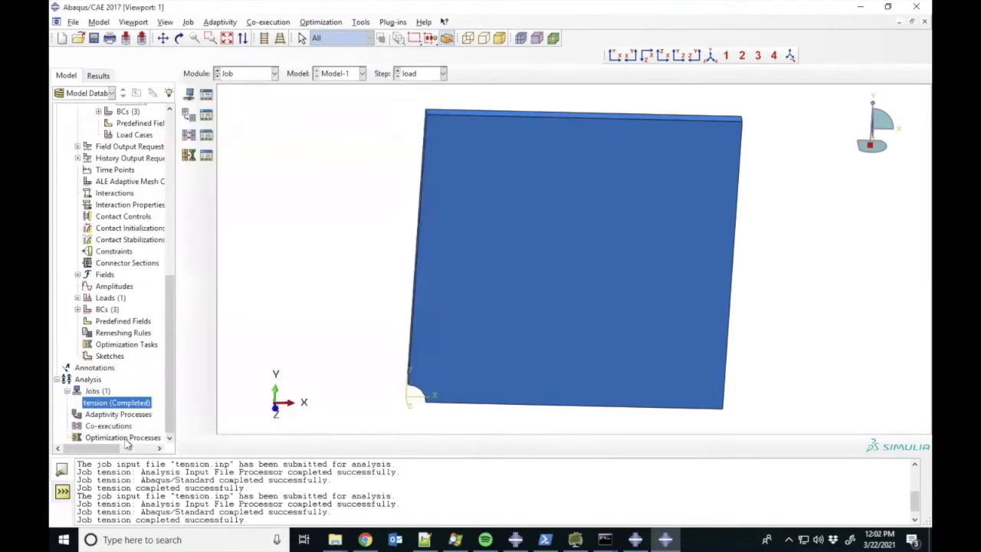
# Open the results of the tension job for visualization
pyautogui.rightClick(119, 404)
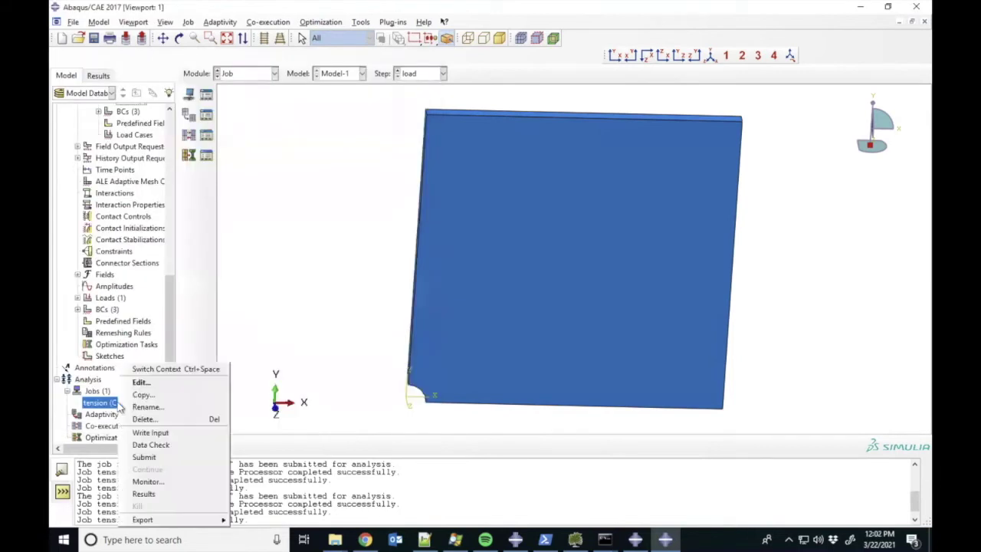
pyautogui.click(144, 495)
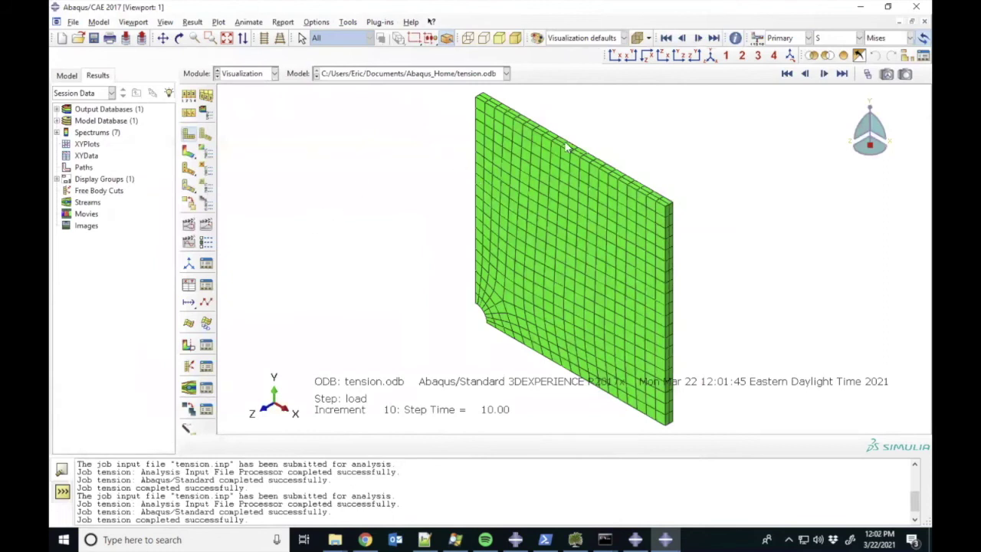
# Mirror the displayed results across the global XZ and YZ planes to show the full plate with its central hole
pyautogui.click(165, 22)
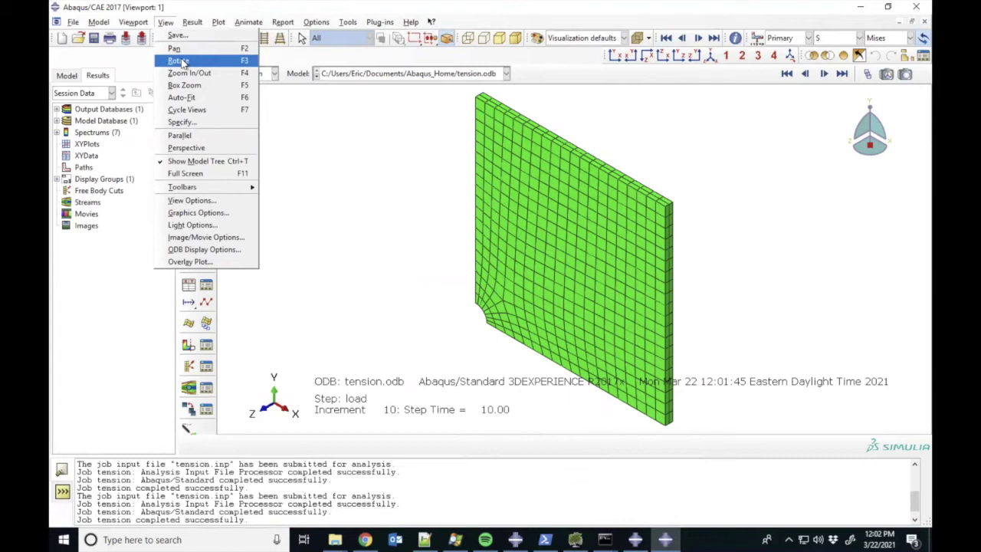
pyautogui.click(205, 252)
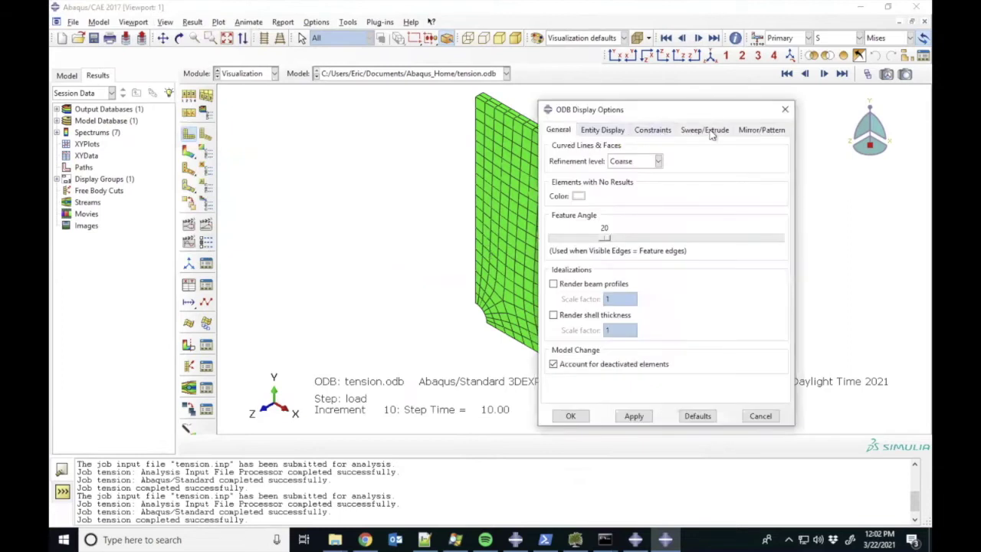
pyautogui.click(756, 132)
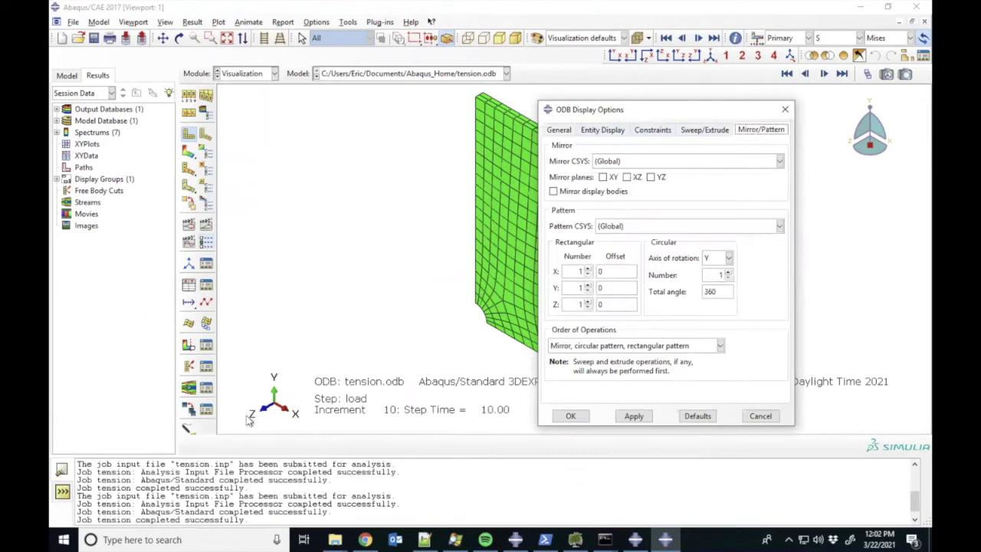
pyautogui.click(651, 177)
pyautogui.click(633, 177)
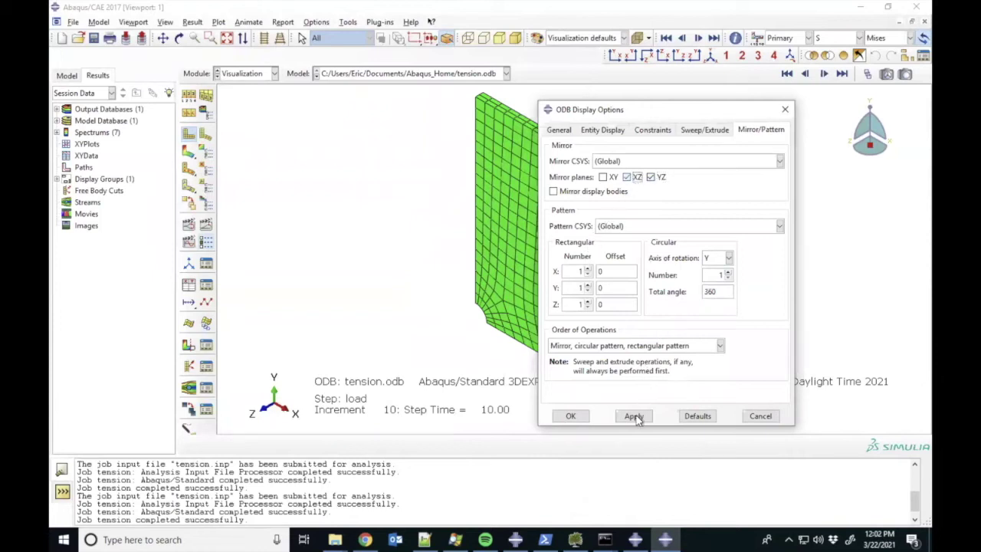
pyautogui.click(570, 418)
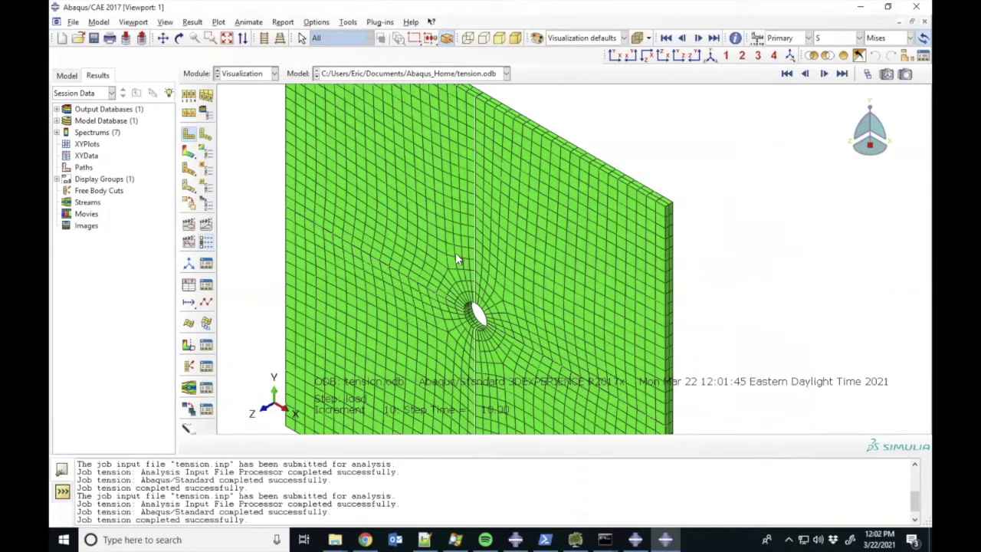
# Plot stress contours on the deformed plate and set the displayed stress component to S22
pyautogui.click(189, 152)
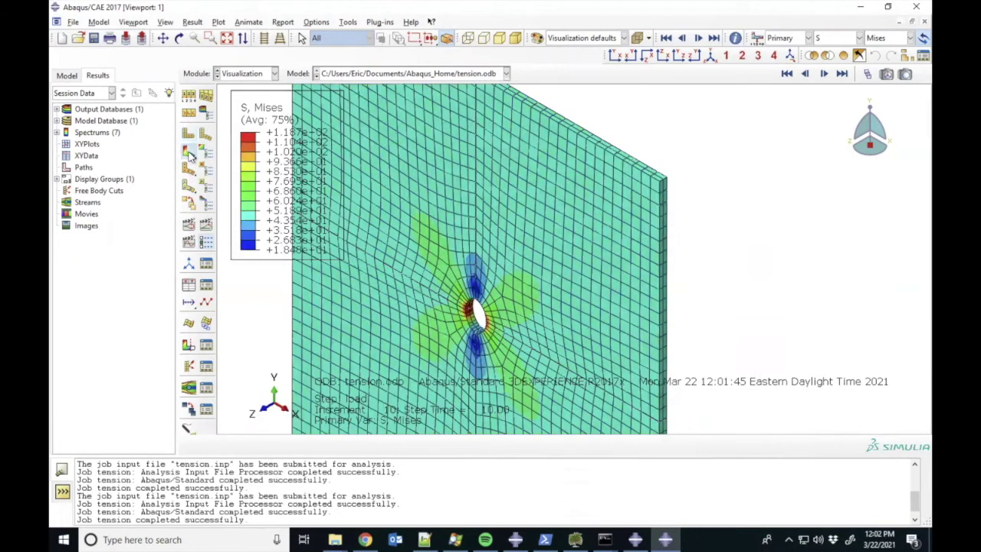
pyautogui.click(163, 38)
pyautogui.moveTo(508, 314); pyautogui.dragTo(357, 277)
pyautogui.click(194, 39)
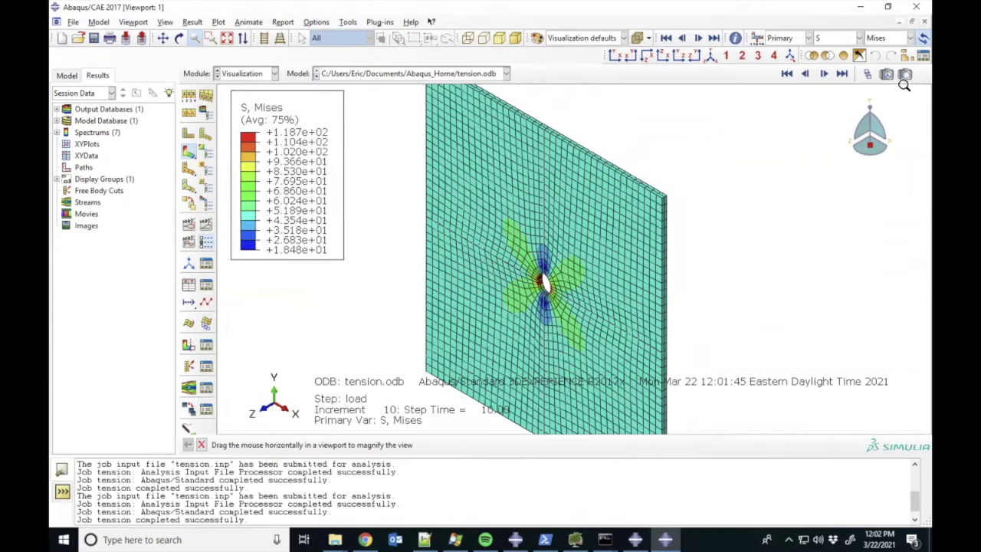
pyautogui.click(880, 40)
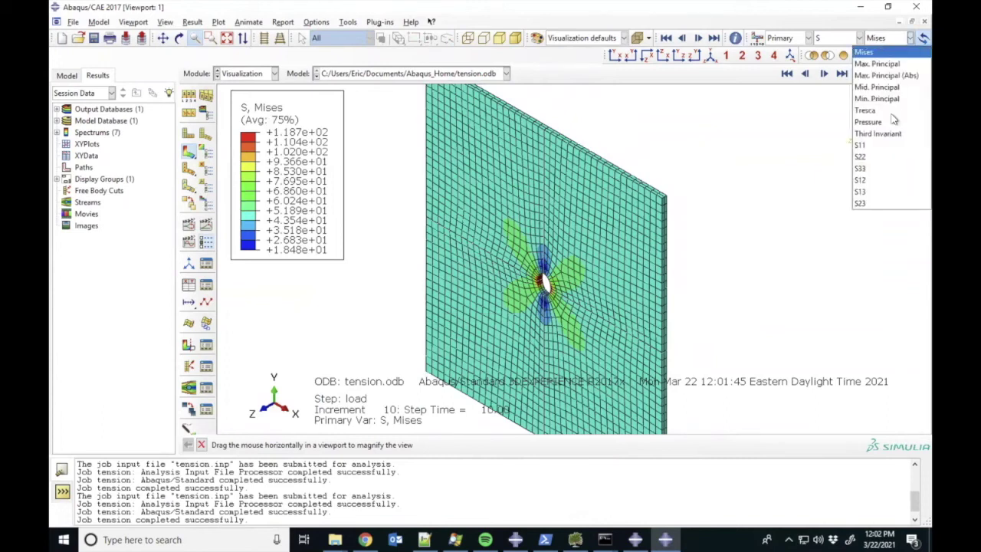
pyautogui.click(875, 159)
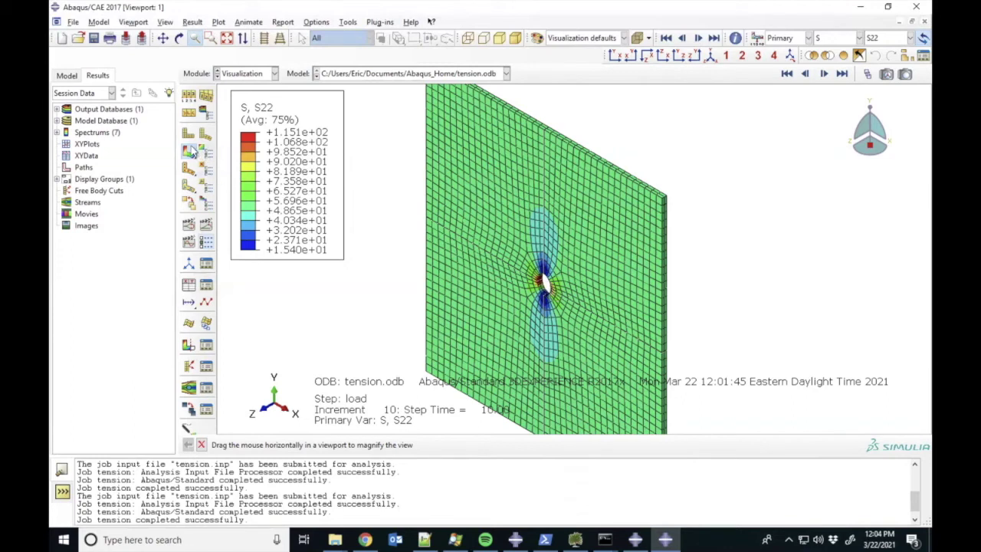
# Turn off the XZ and YZ mirroring so only the quarter plate is displayed
pyautogui.click(165, 22)
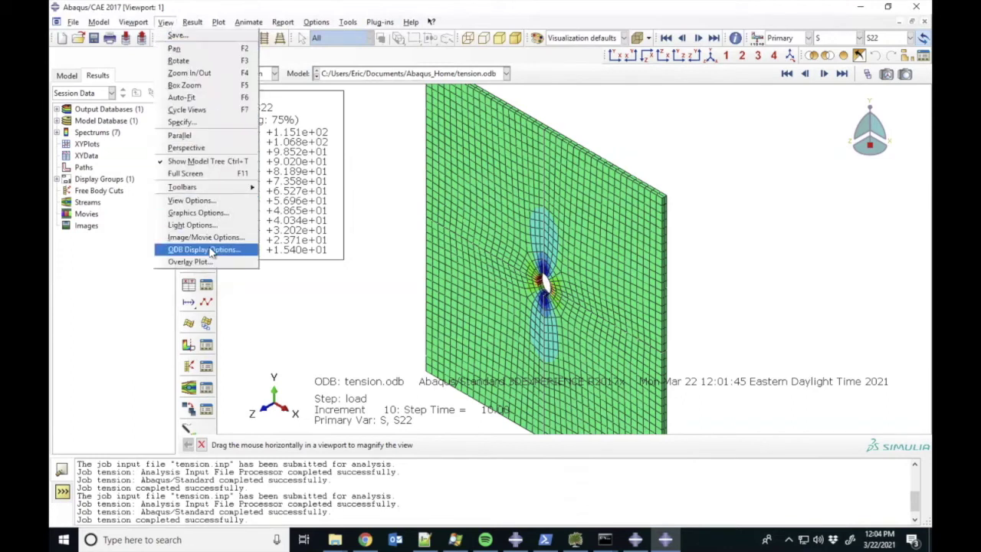
pyautogui.click(219, 249)
pyautogui.click(651, 177)
pyautogui.click(650, 177)
pyautogui.click(627, 177)
pyautogui.click(572, 417)
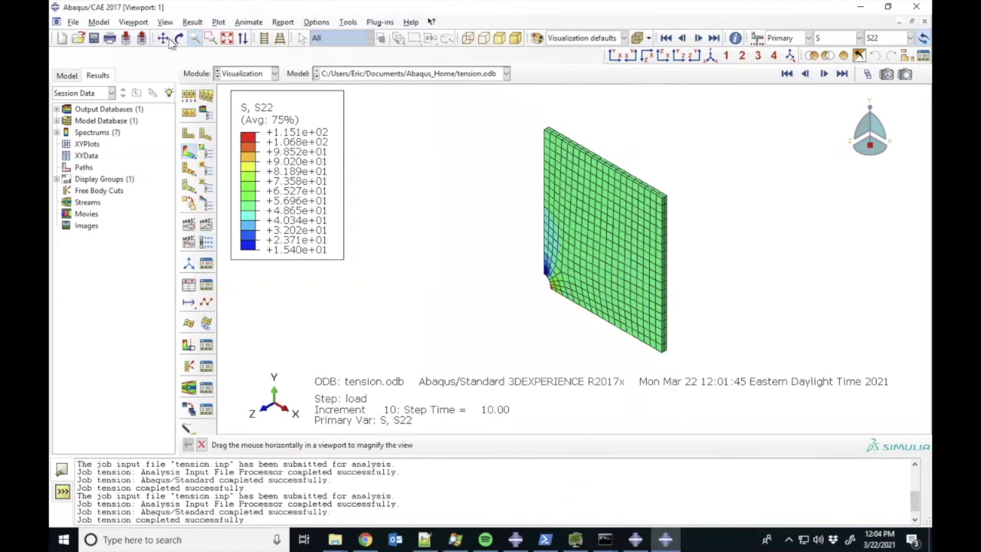
# Create a path of type Edge list named ligament for the quarter plate results
pyautogui.moveTo(563, 323); pyautogui.dragTo(809, 384)
pyautogui.moveTo(511, 266); pyautogui.dragTo(813, 329)
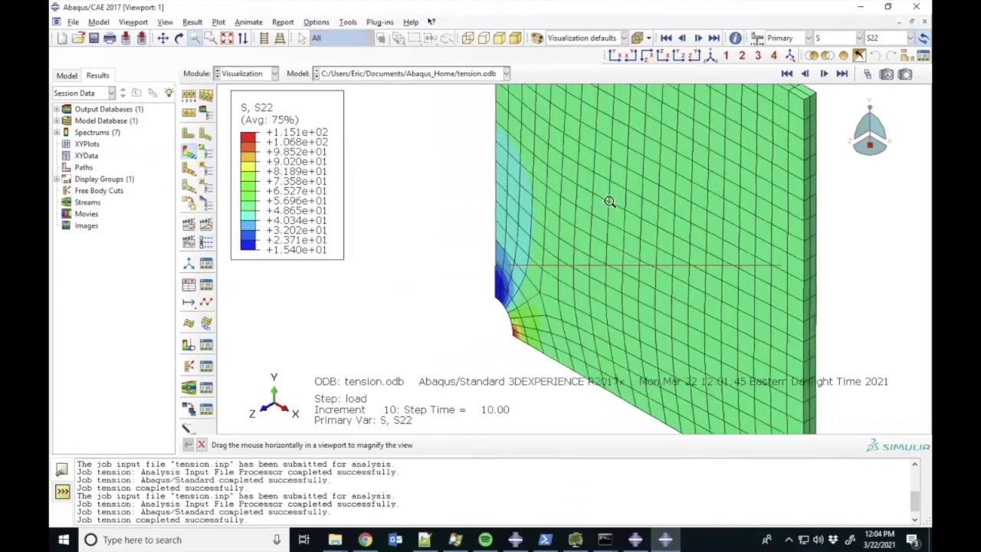
pyautogui.click(162, 37)
pyautogui.moveTo(644, 322); pyautogui.dragTo(505, 233)
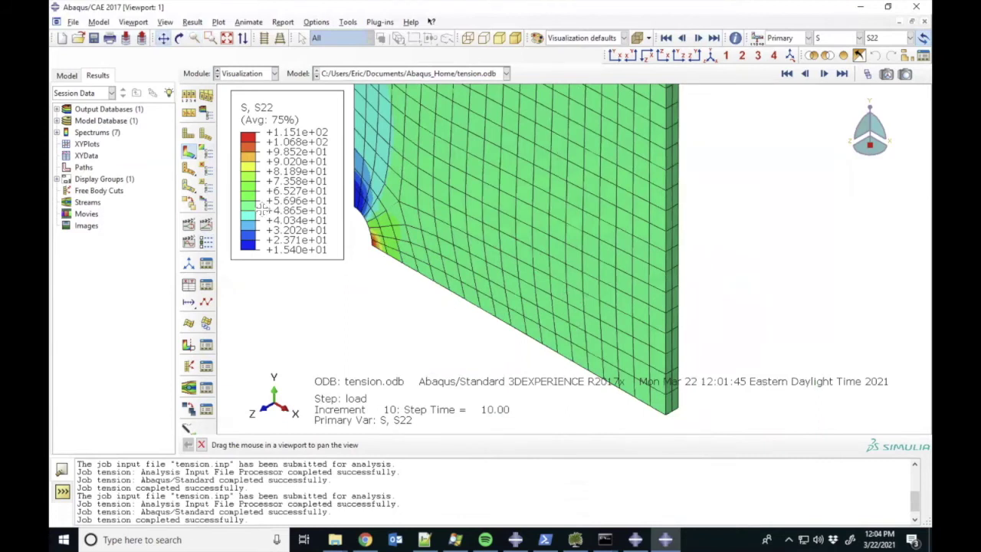
pyautogui.click(85, 168)
pyautogui.rightClick(86, 169)
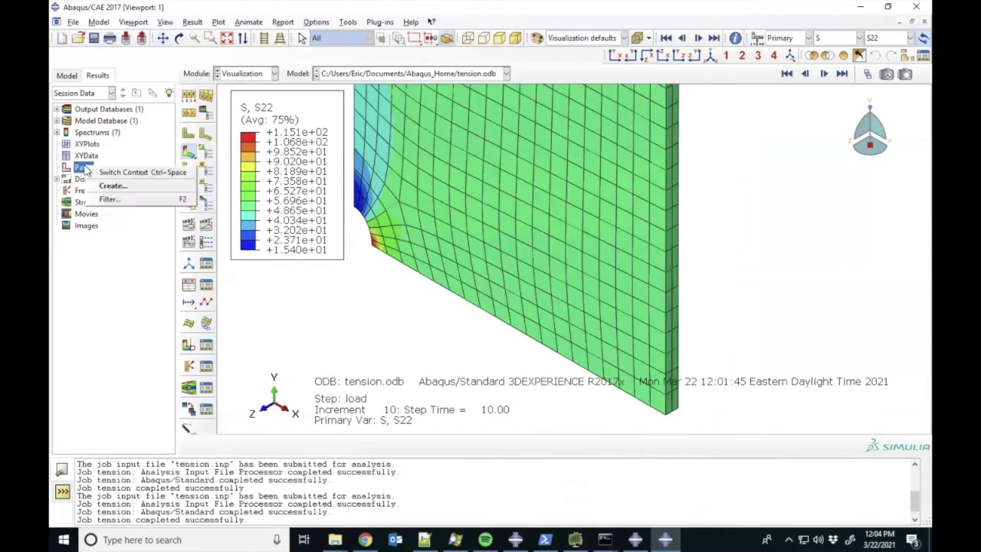
pyautogui.click(119, 191)
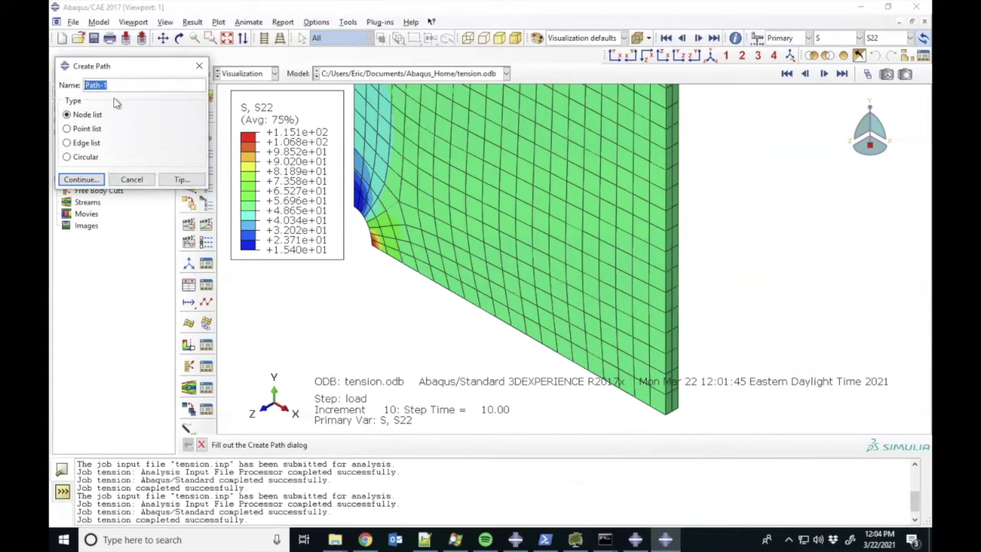
pyautogui.write('liga')
pyautogui.click(86, 143)
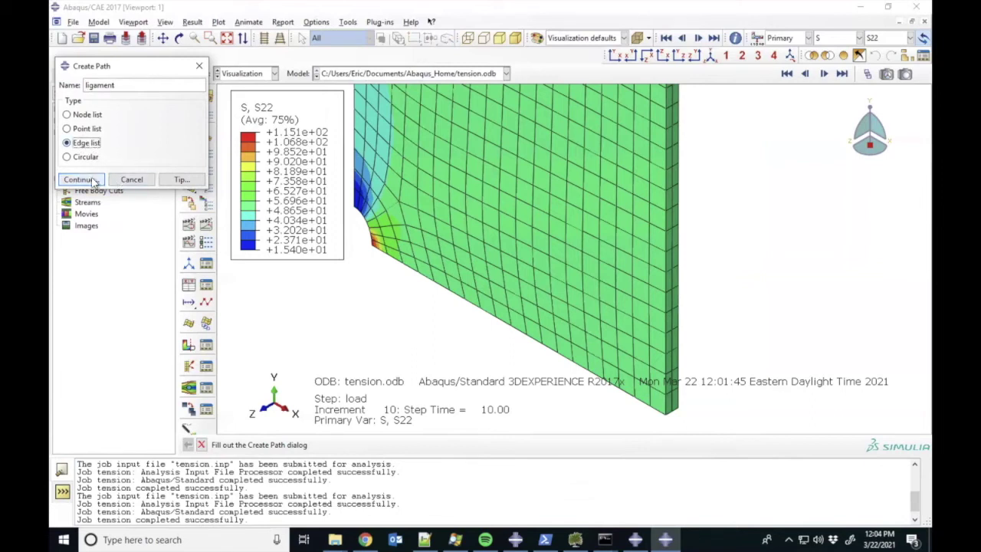
pyautogui.click(93, 180)
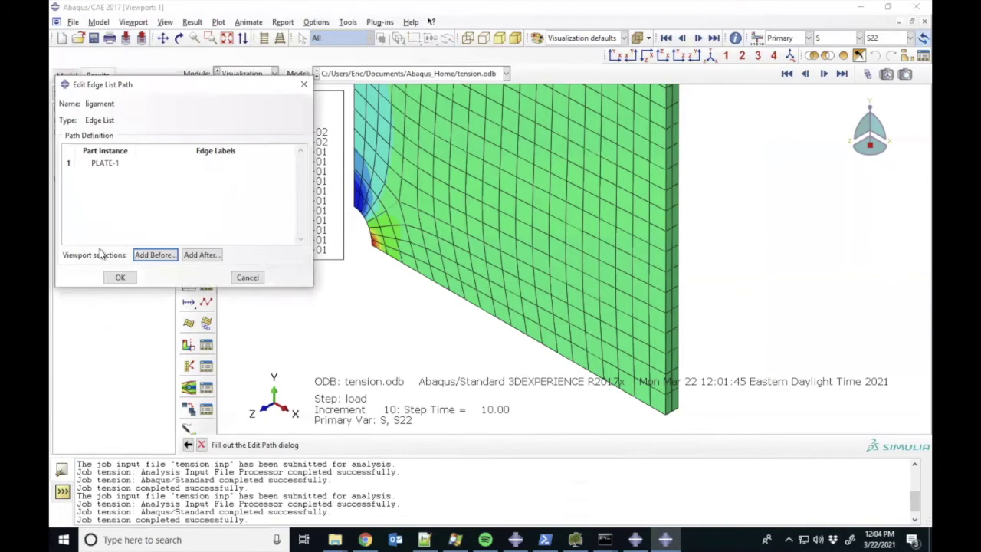
# Define the ligament path by feature edge along the plate's lower edge, from the hole to the outer side, and save it
pyautogui.click(157, 256)
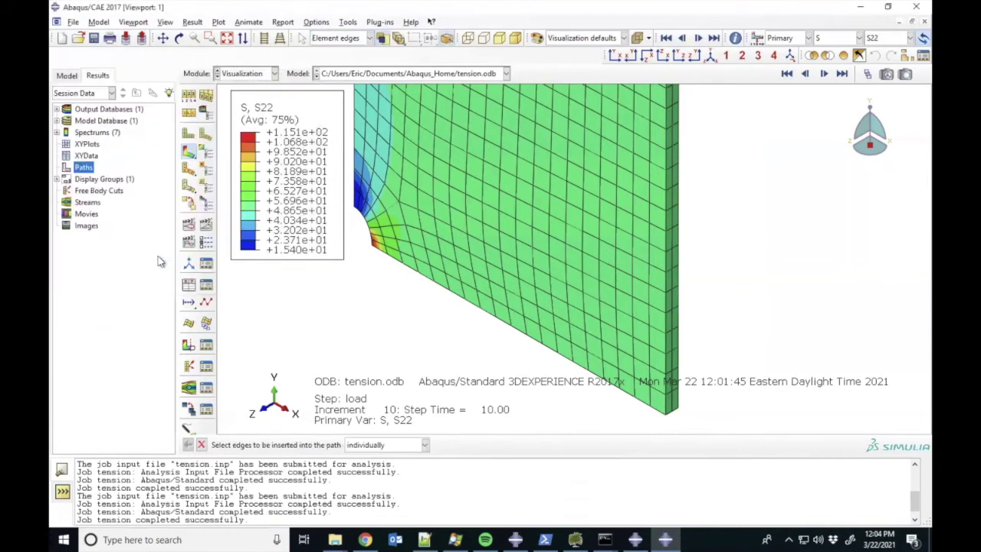
pyautogui.click(381, 256)
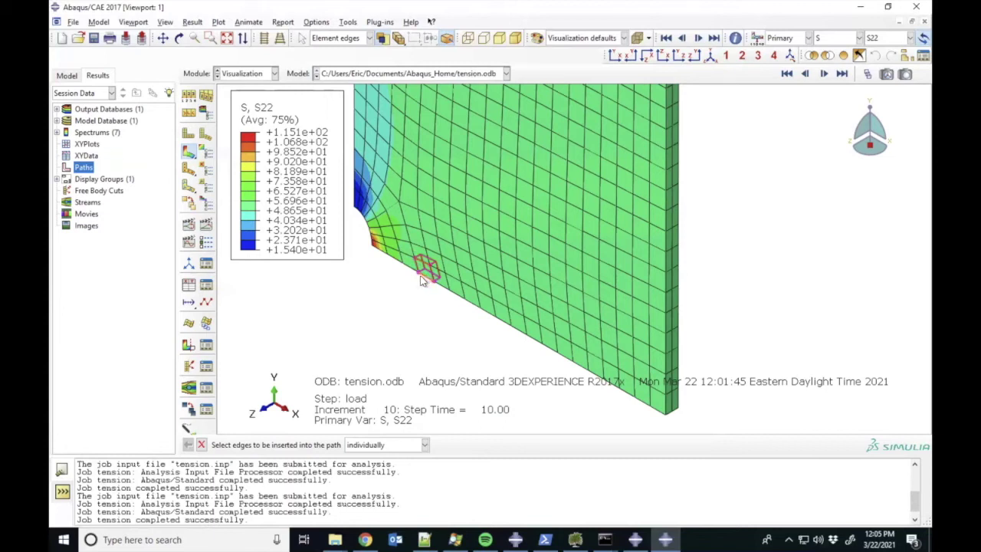
pyautogui.click(422, 444)
pyautogui.click(398, 466)
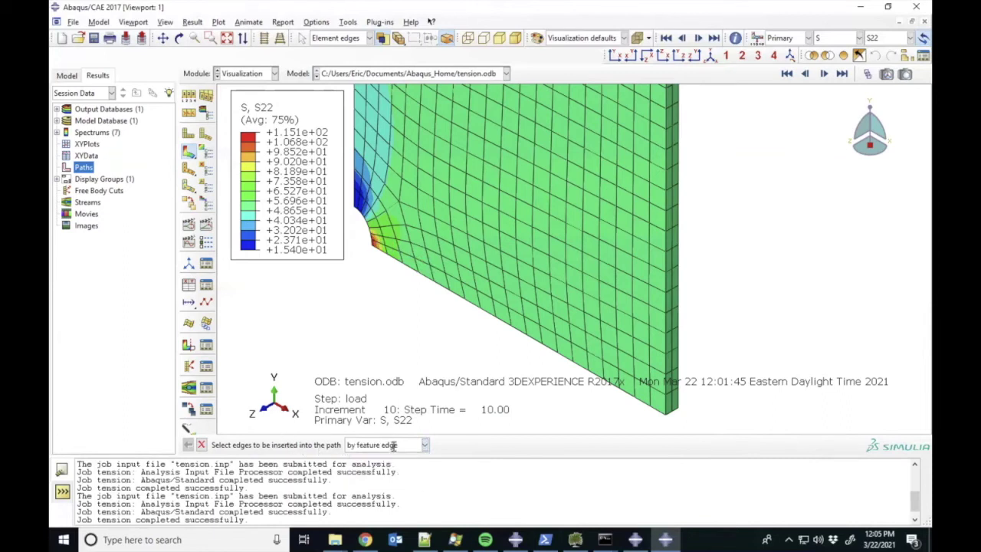
pyautogui.click(379, 246)
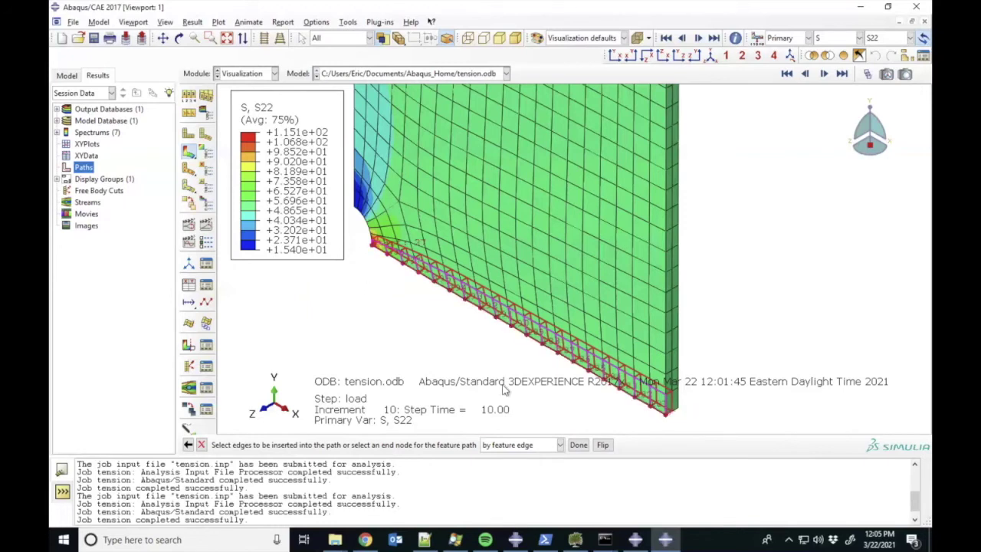
pyautogui.click(578, 446)
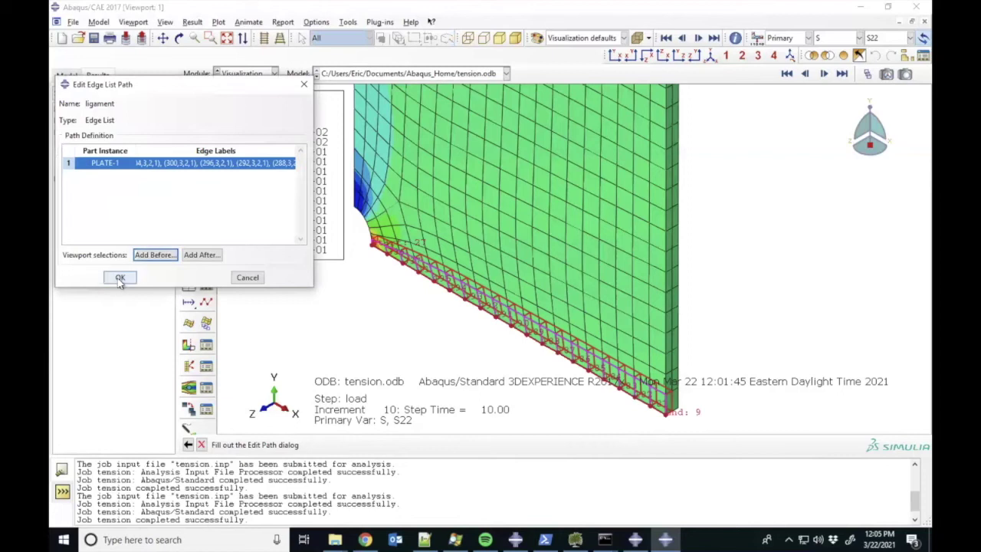
pyautogui.click(120, 279)
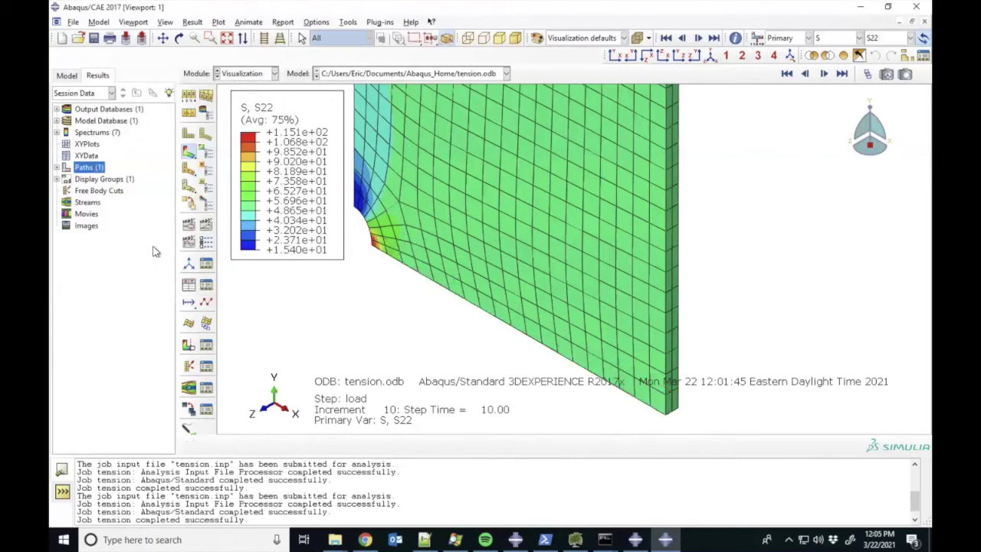
# Create XY data from the ligament path and plot S22 against true distance on the deformed shape, using path points
pyautogui.rightClick(88, 156)
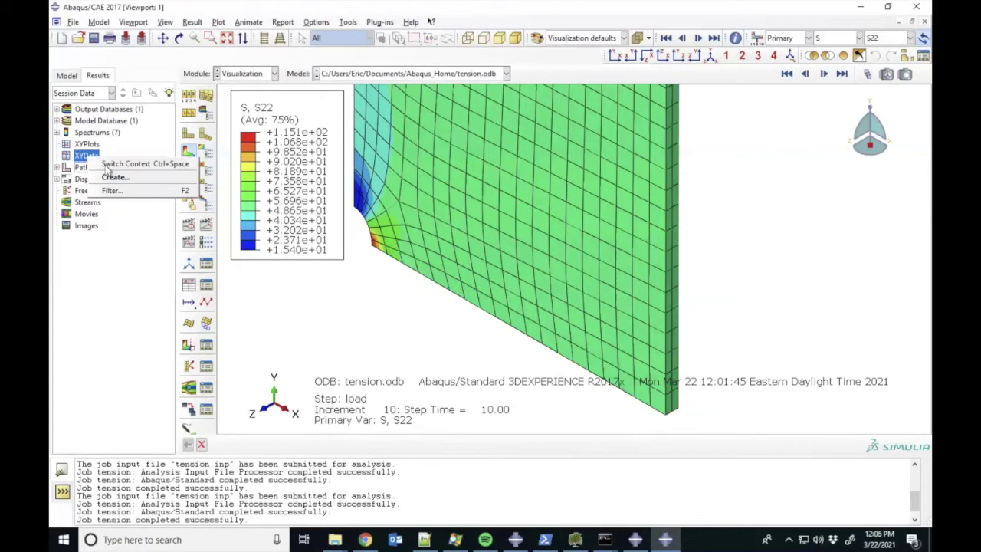
pyautogui.click(114, 178)
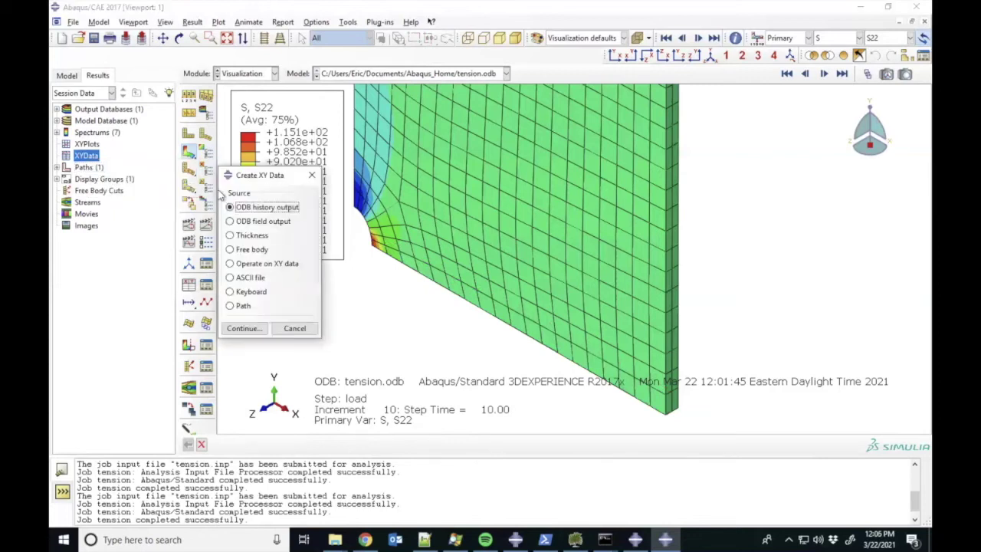
pyautogui.click(242, 306)
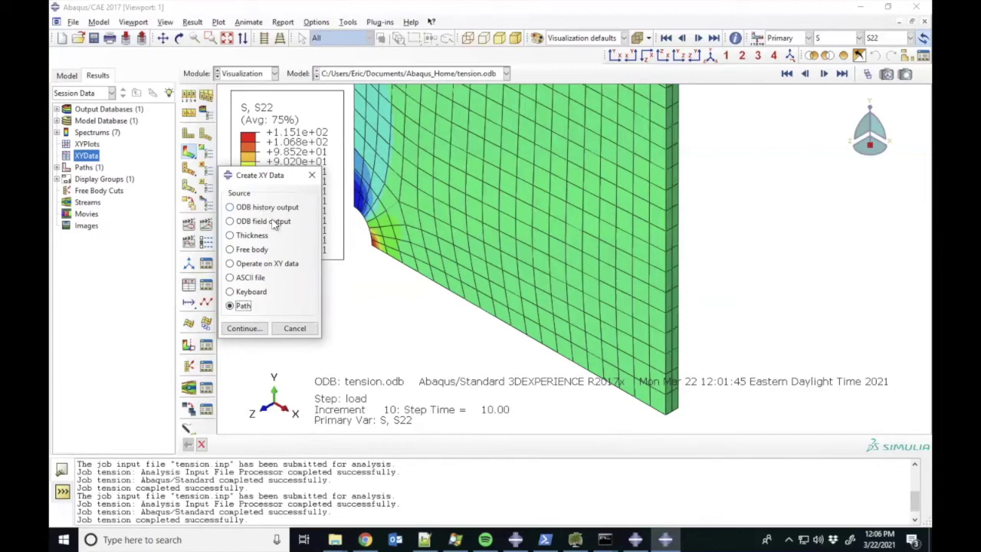
pyautogui.click(245, 329)
pyautogui.moveTo(710, 11); pyautogui.dragTo(201, 66)
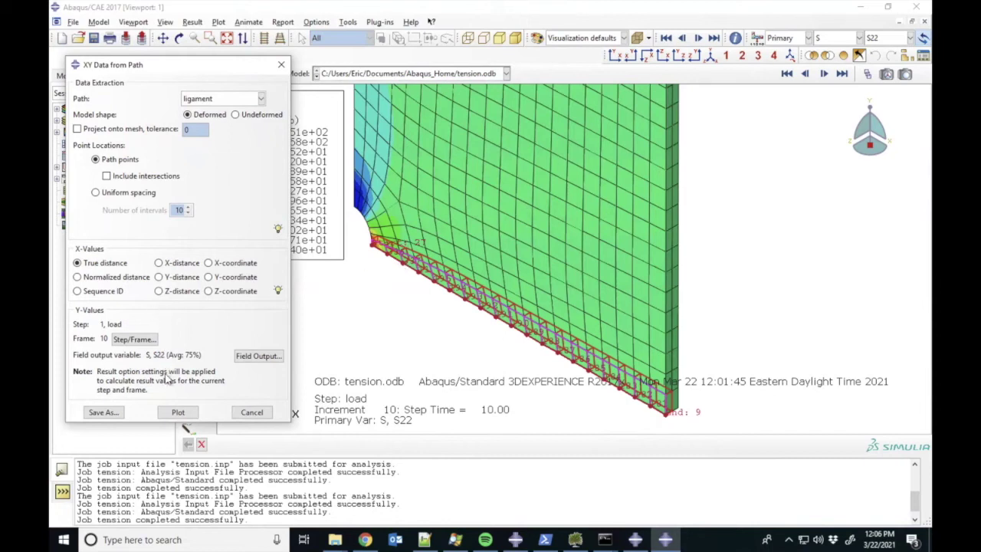
pyautogui.click(179, 414)
pyautogui.moveTo(186, 70); pyautogui.dragTo(247, 75)
pyautogui.moveTo(422, 98); pyautogui.dragTo(666, 129)
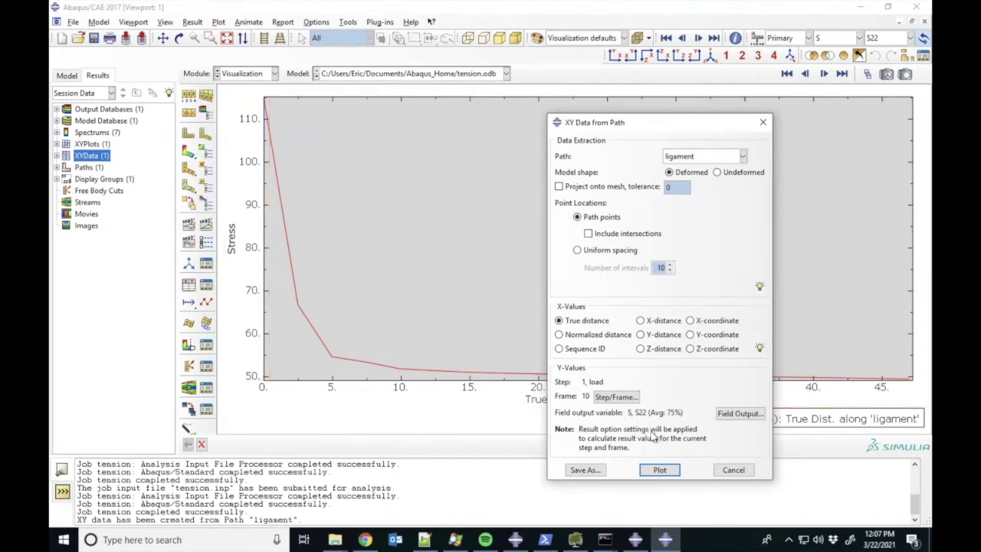
# Save the ligament stress data as sigma_tt_lin and close the path data dialog
pyautogui.click(587, 470)
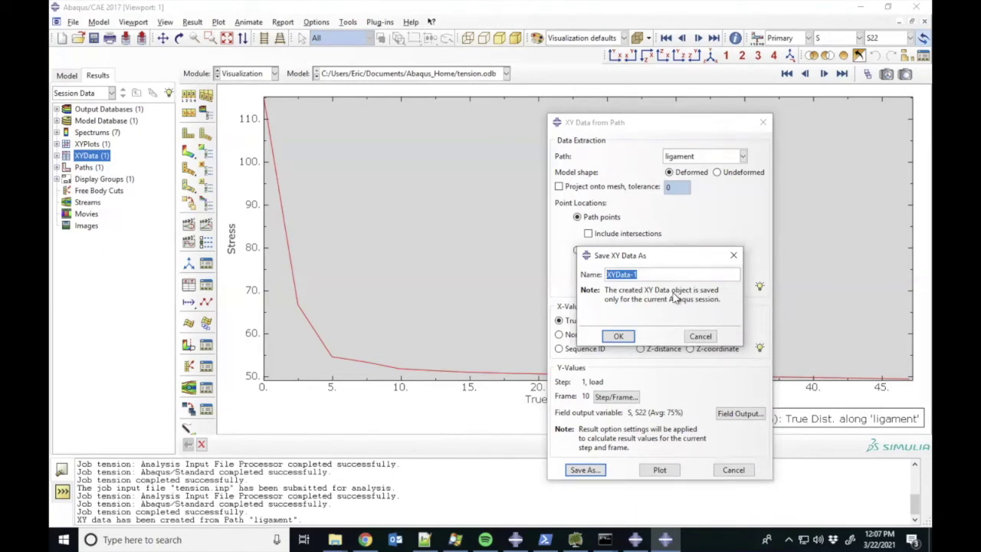
pyautogui.write('sigma_tt_lin')
pyautogui.press('Return')
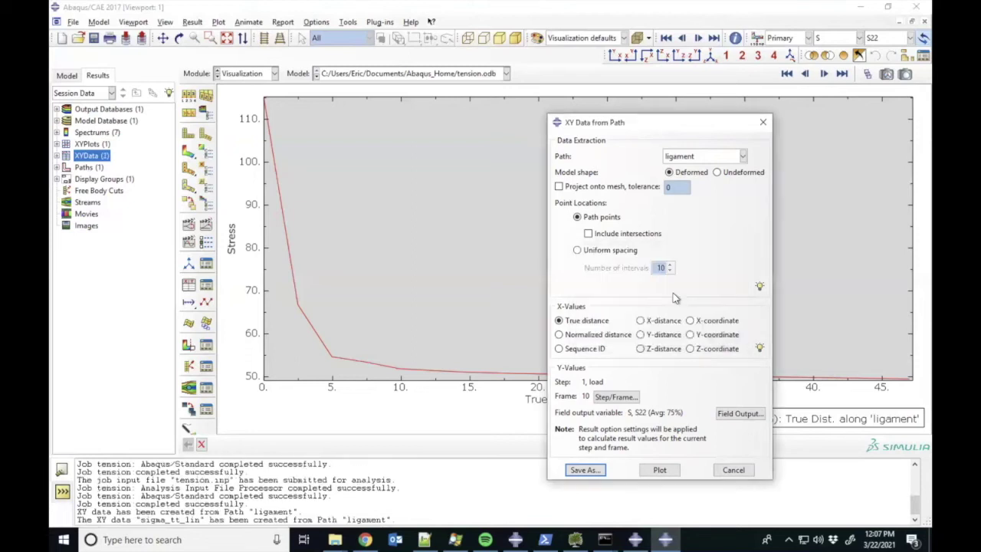
pyautogui.click(741, 468)
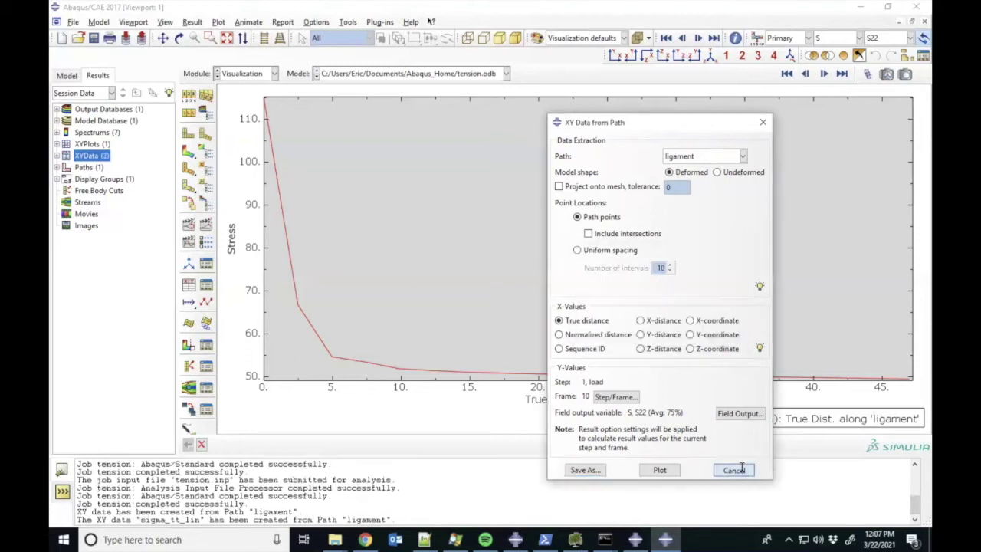
# Plot the saved XY data sigma_tt_lin and set its curve colour to red
pyautogui.click(57, 156)
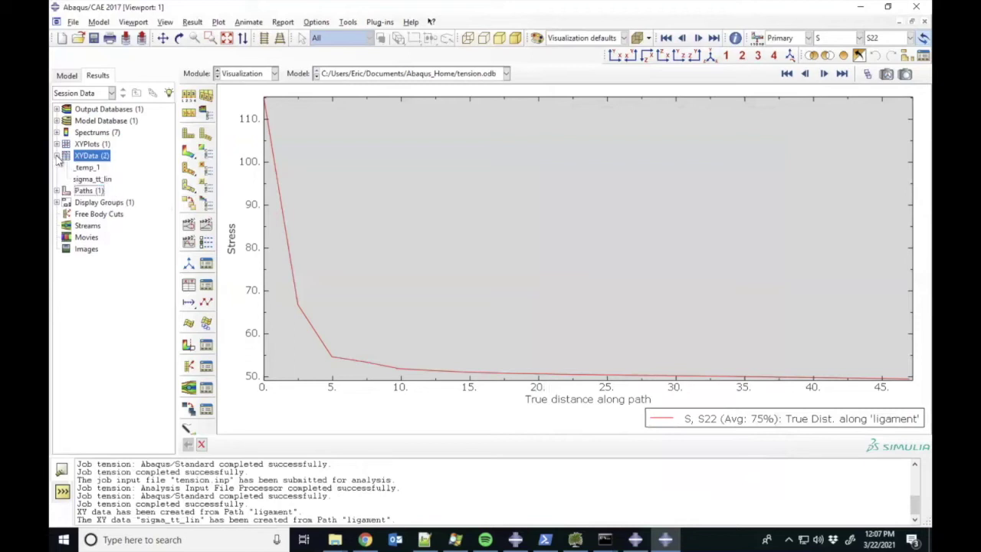
pyautogui.doubleClick(96, 180)
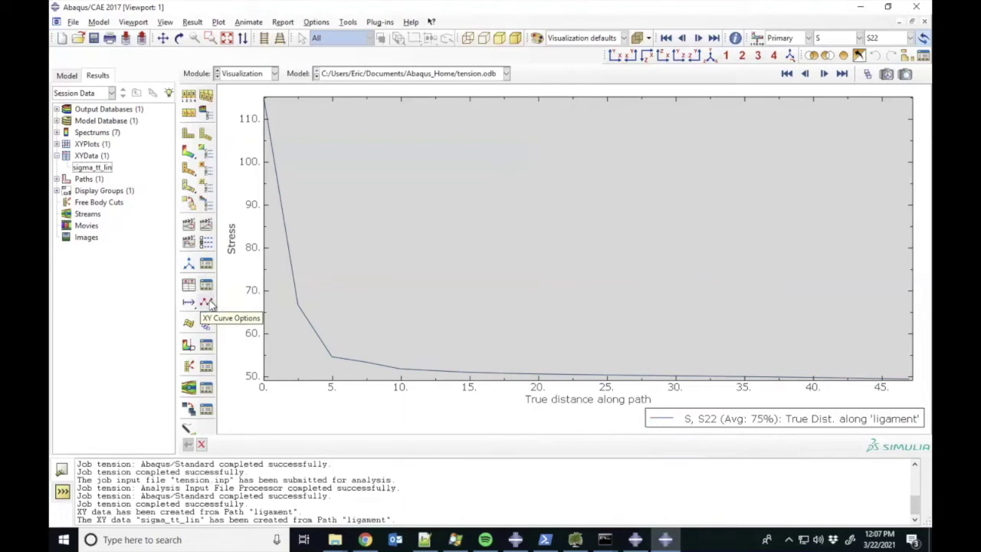
pyautogui.click(207, 303)
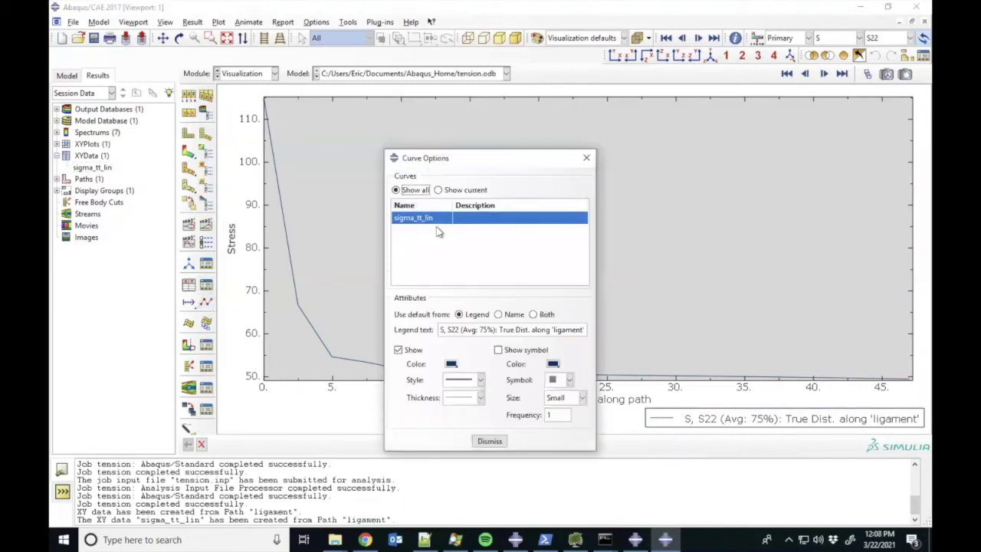
pyautogui.click(452, 363)
pyautogui.click(321, 407)
pyautogui.click(362, 425)
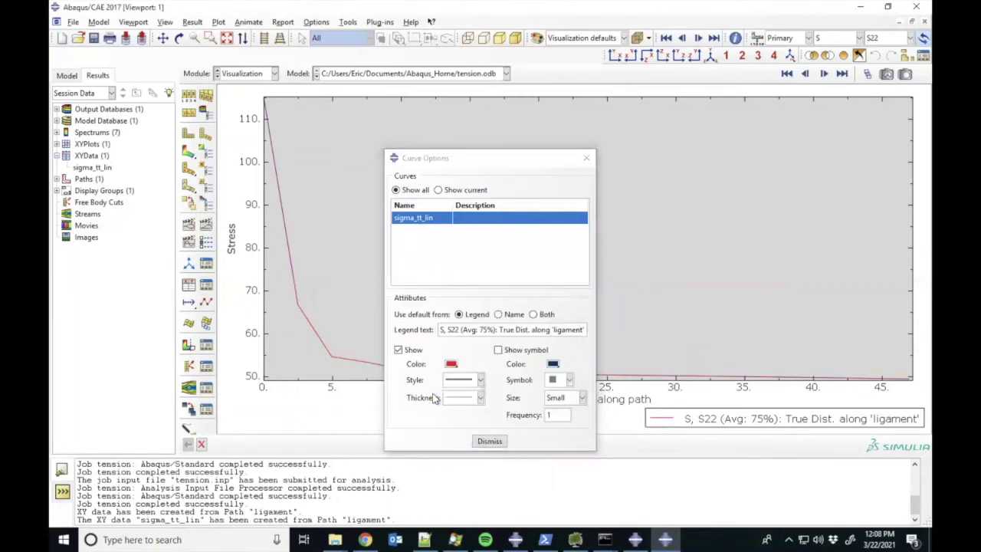
# Style the sigma_tt_lin curve as a dashed line with the heaviest thickness and show its symbols
pyautogui.click(471, 380)
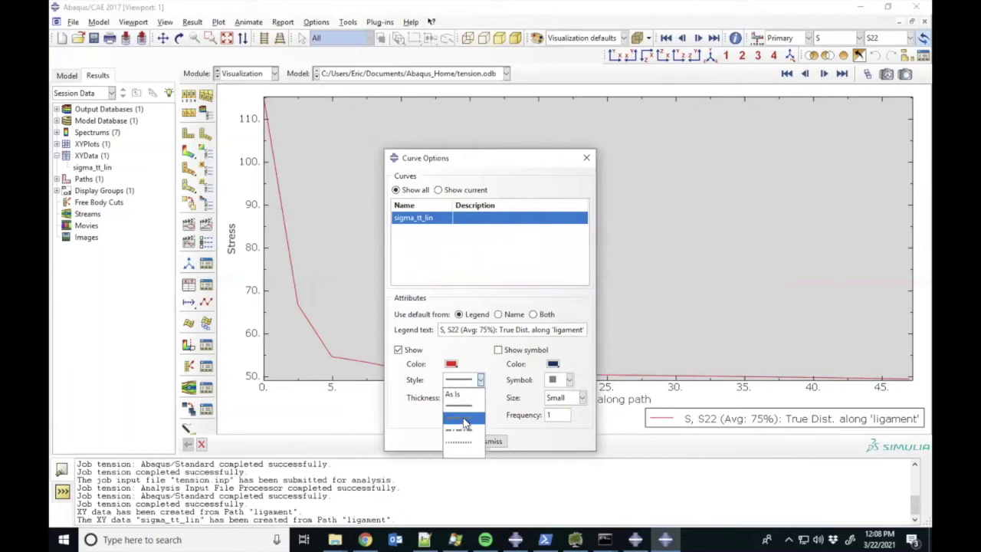
pyautogui.click(462, 414)
pyautogui.click(478, 398)
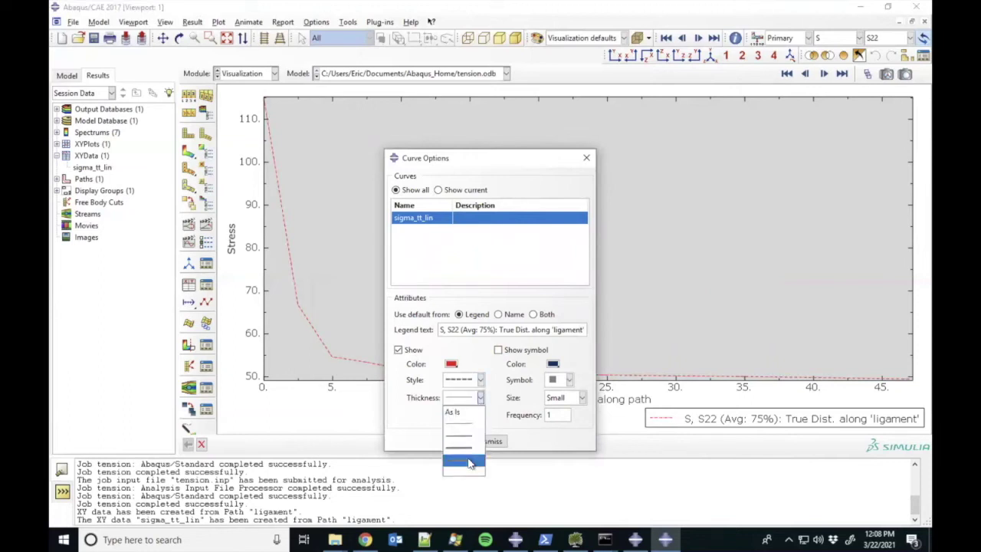
pyautogui.click(466, 464)
pyautogui.click(517, 352)
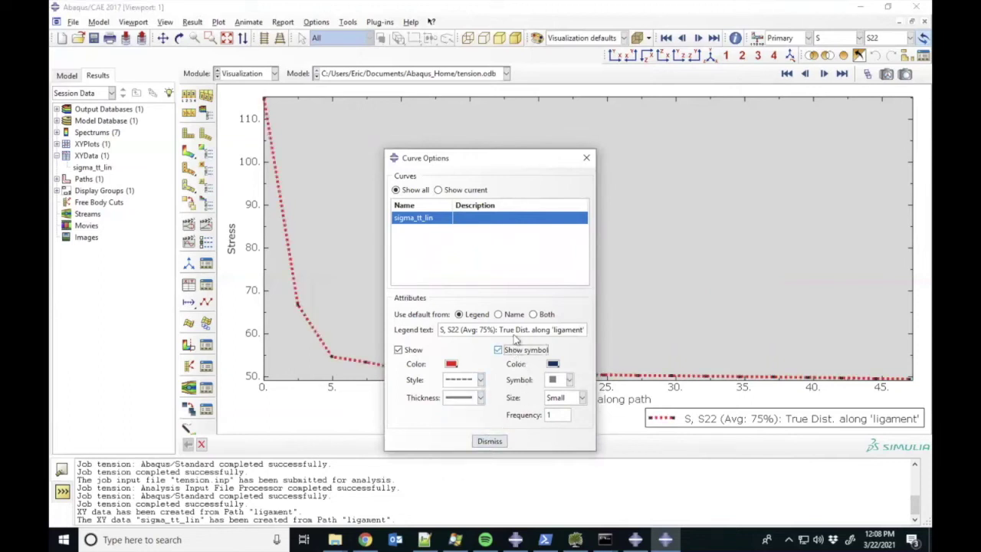
pyautogui.moveTo(499, 151); pyautogui.dragTo(599, 144)
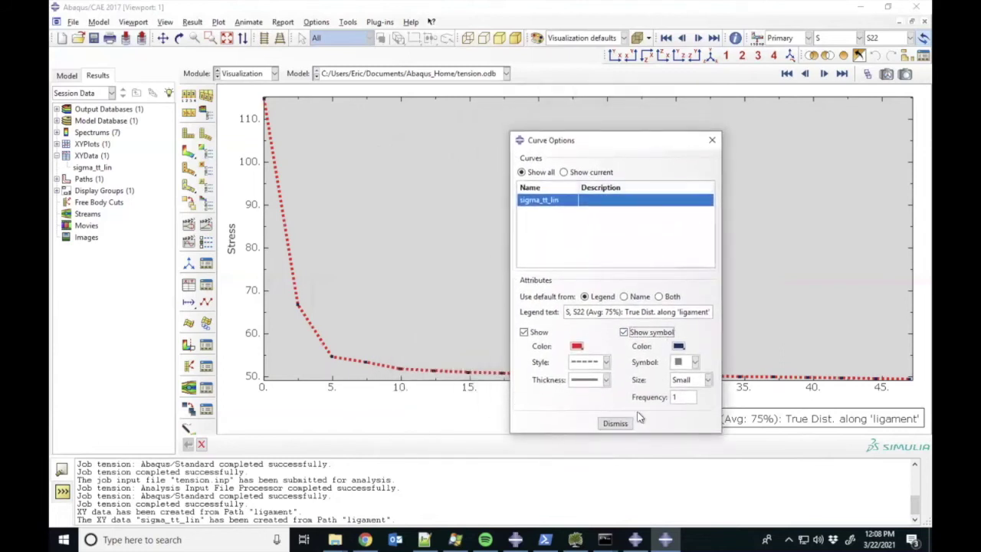
pyautogui.click(615, 423)
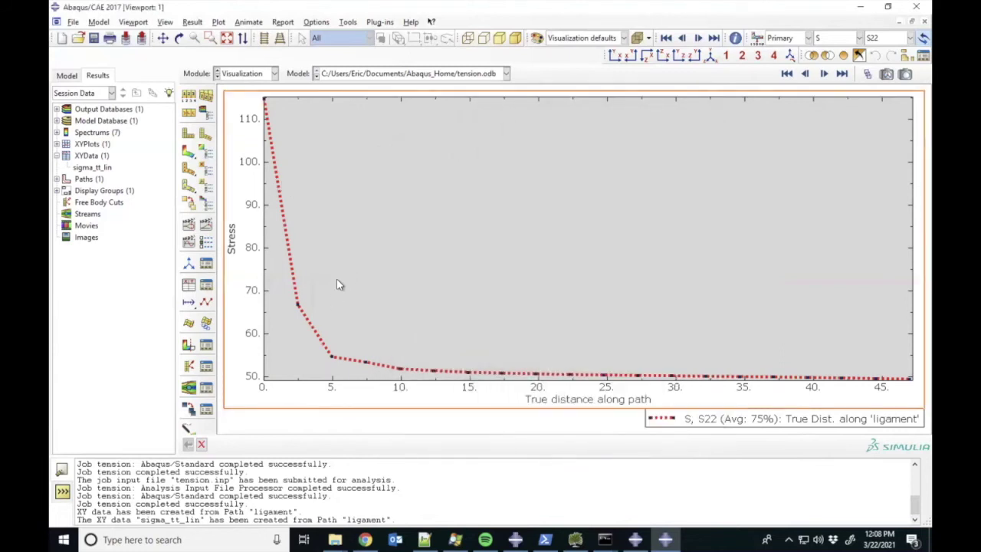
# Start an XY data report for sigma_tt_lin and open its file and output format settings
pyautogui.click(283, 22)
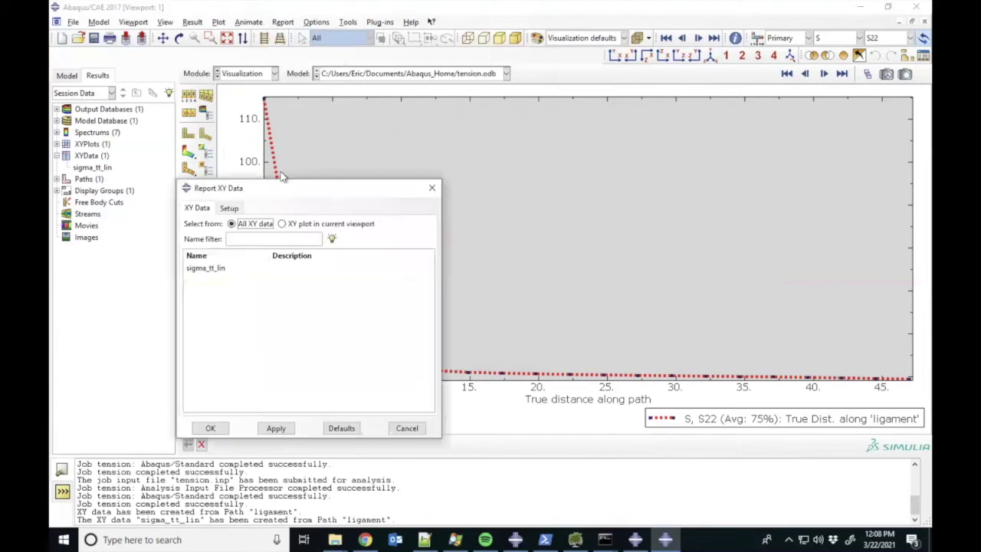
pyautogui.click(213, 272)
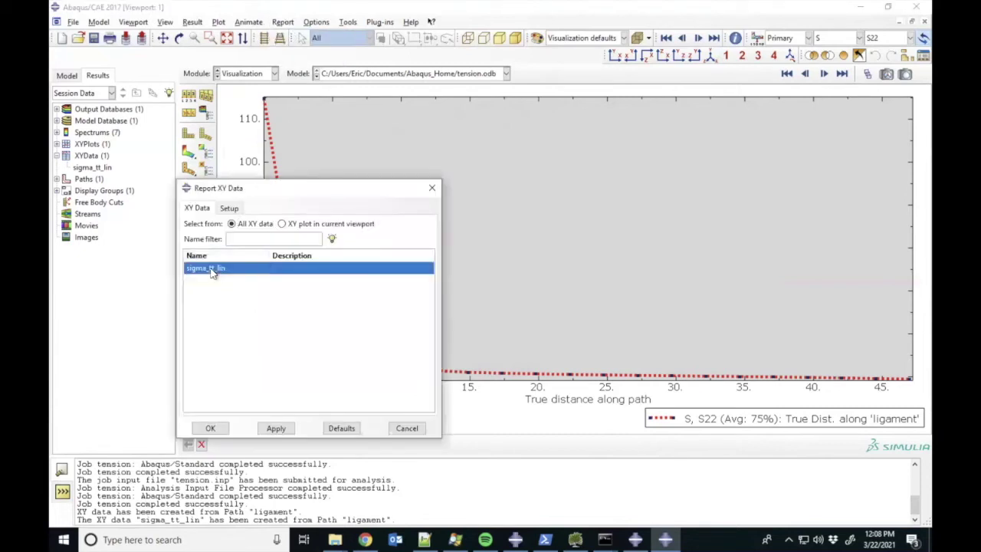
pyautogui.click(230, 208)
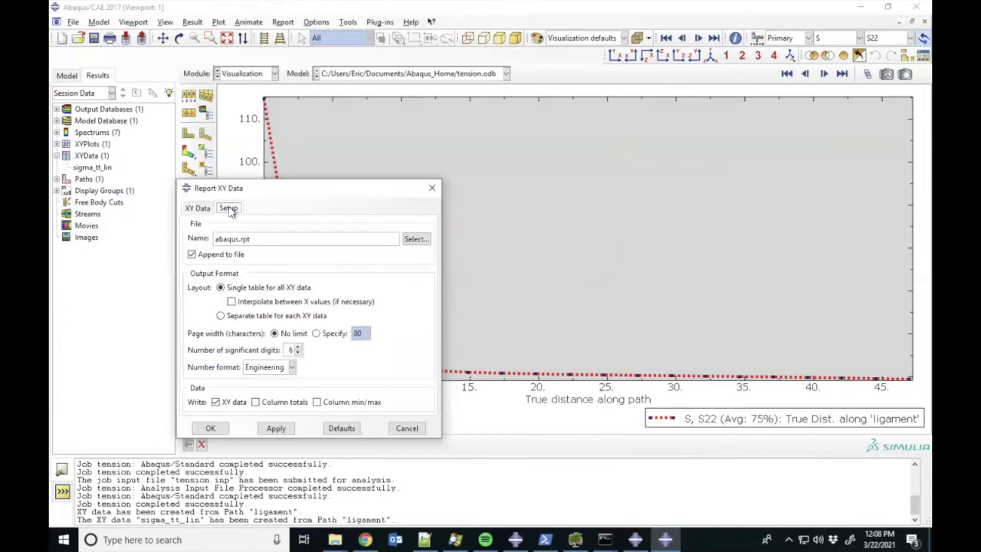
# Set the report's output file to linear.rpt in the 2.071_demos folder under Dropbox (MIT)
pyautogui.click(414, 240)
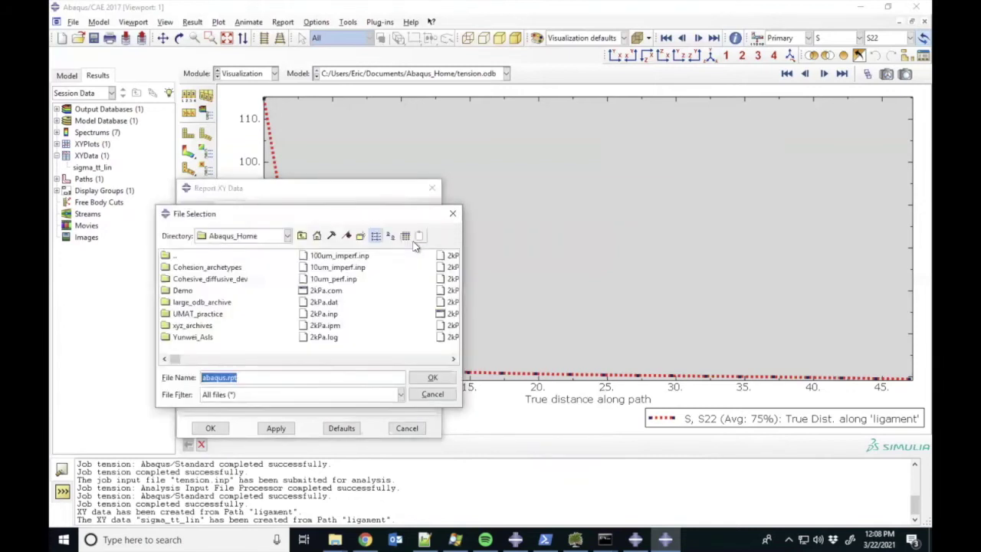
pyautogui.click(317, 236)
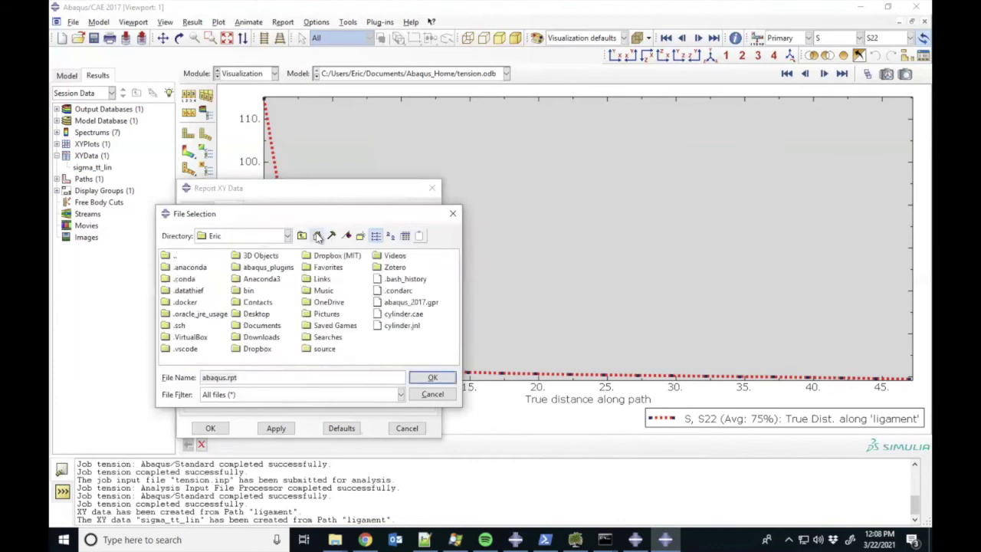
pyautogui.doubleClick(335, 259)
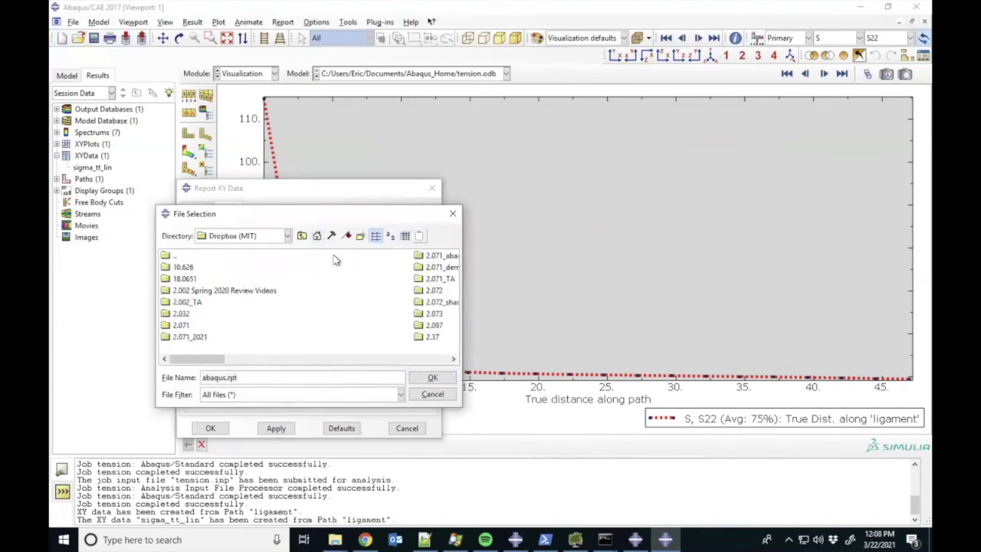
pyautogui.click(447, 269)
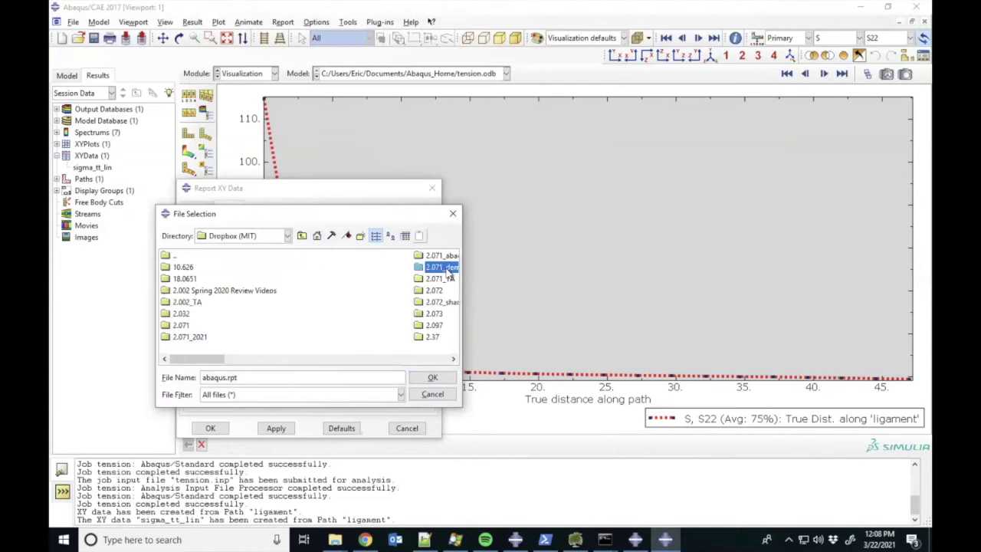
pyautogui.doubleClick(241, 270)
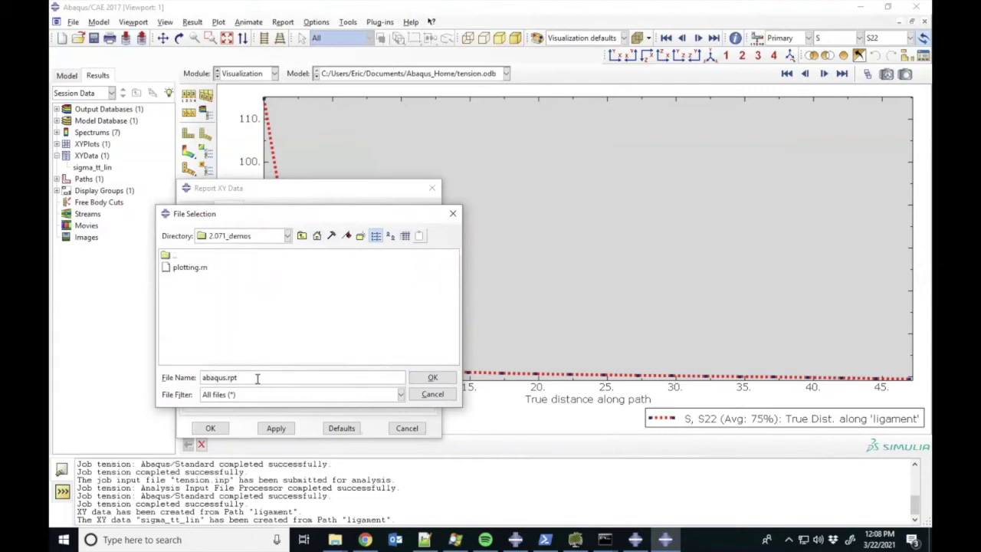
pyautogui.press('BackSpace')
pyautogui.press('BackSpace')
pyautogui.press('BackSpace')
pyautogui.press('BackSpace')
pyautogui.press('BackSpace')
pyautogui.press('BackSpace')
pyautogui.write('linear')
pyautogui.press('Return')
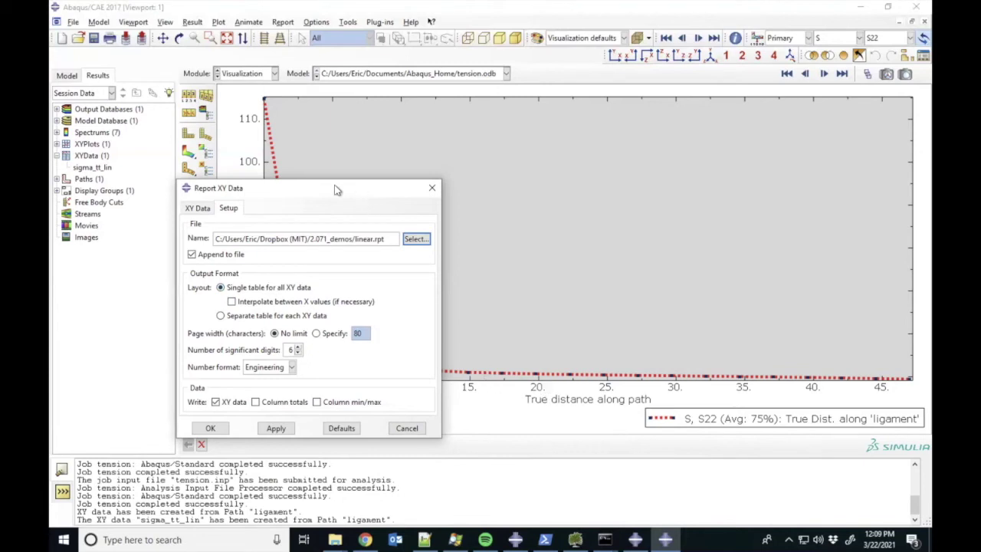
# Turn off appending to the file and write the XY report to linear.rpt
pyautogui.moveTo(338, 190); pyautogui.dragTo(382, 208)
pyautogui.moveTo(448, 213); pyautogui.dragTo(656, 117)
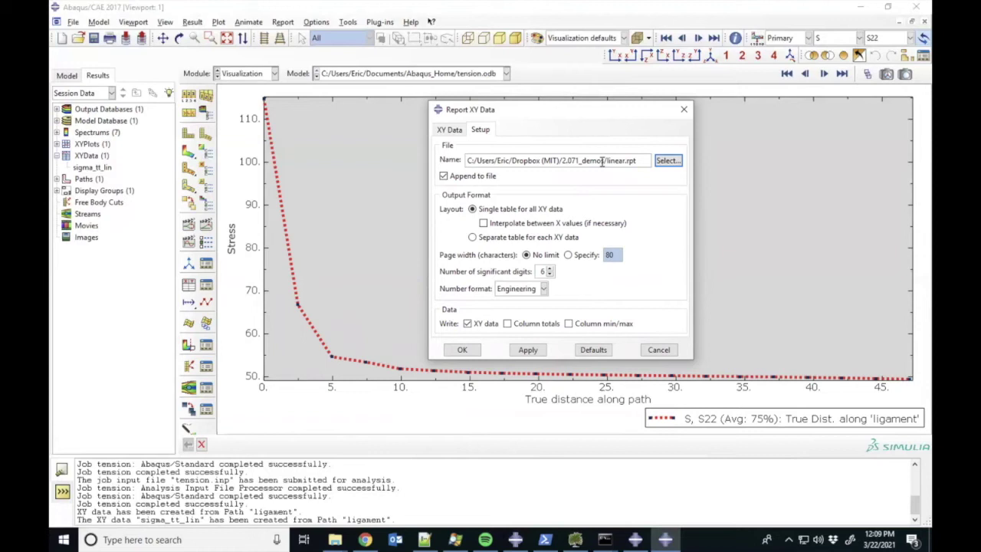
pyautogui.click(474, 178)
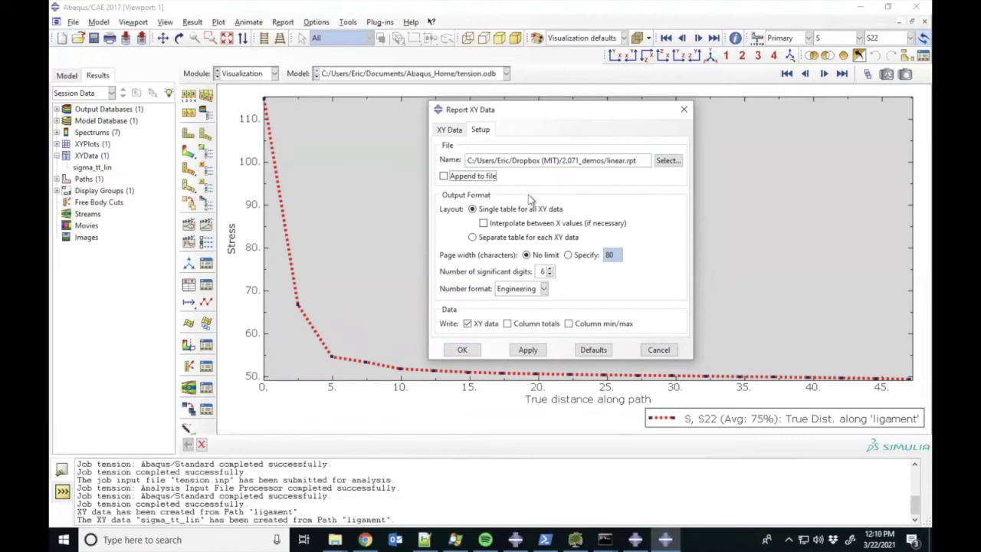
pyautogui.click(464, 350)
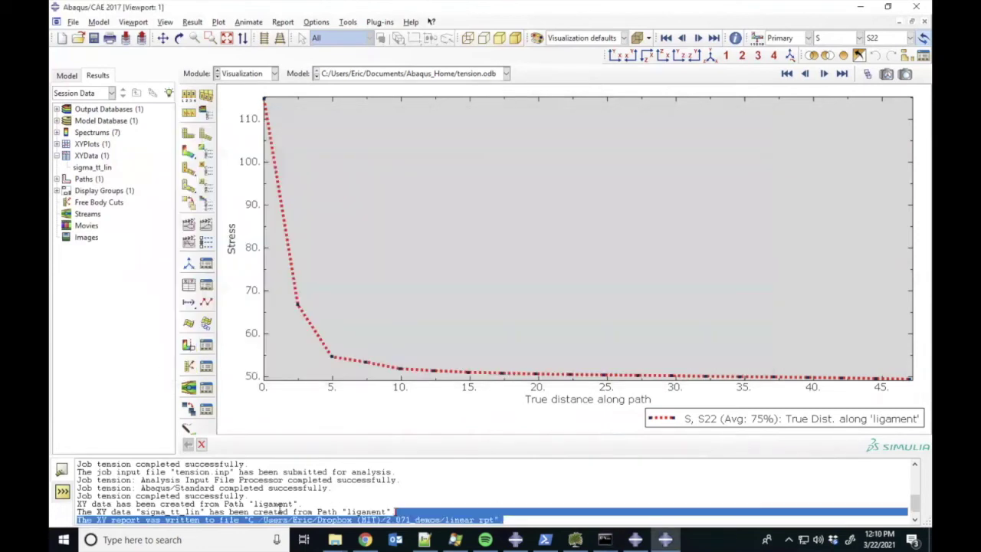
pyautogui.moveTo(502, 520); pyautogui.dragTo(76, 518)
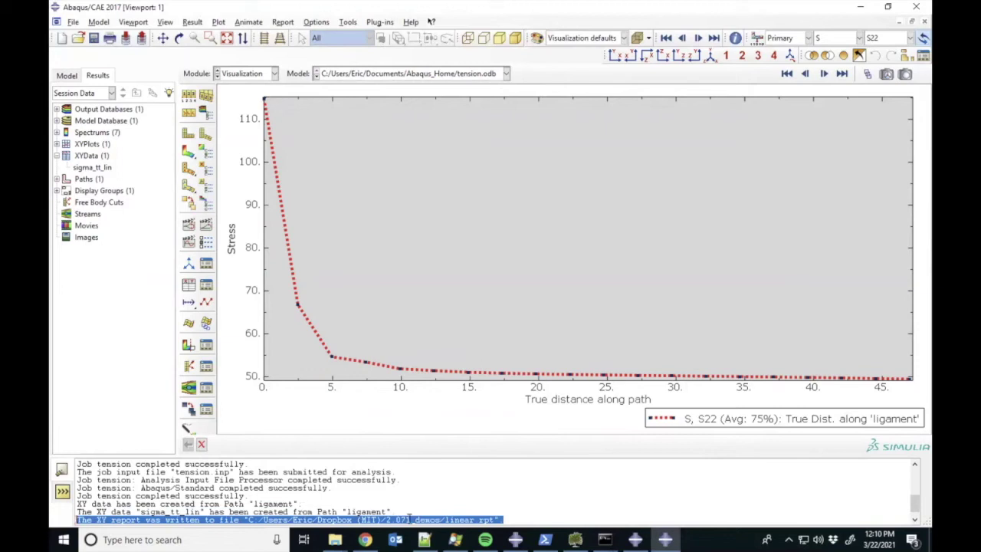
pyautogui.click(486, 519)
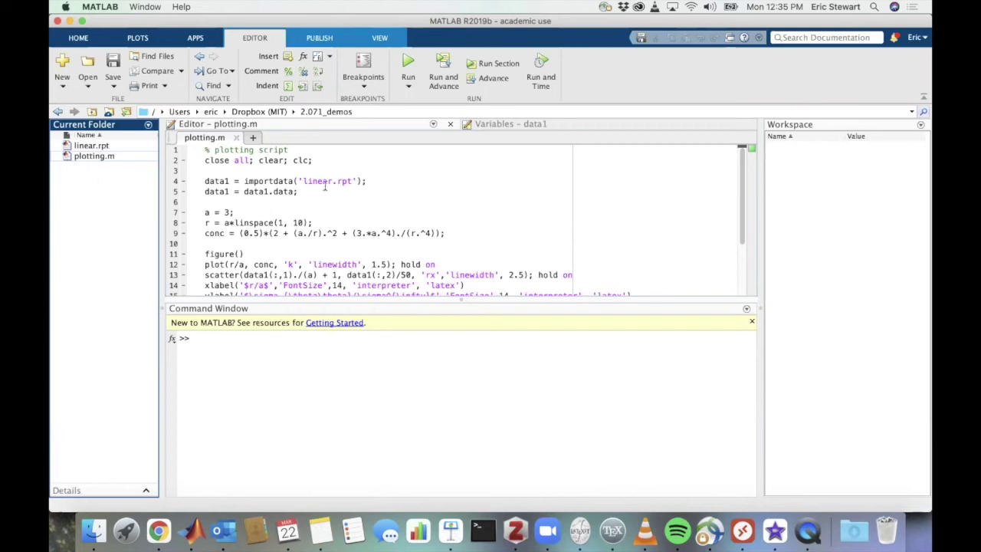
# In MATLAB, run plotting.m up to a breakpoint on line 5 and inspect the fields of the imported data1 variable
pyautogui.scroll(-2, 334, 196)
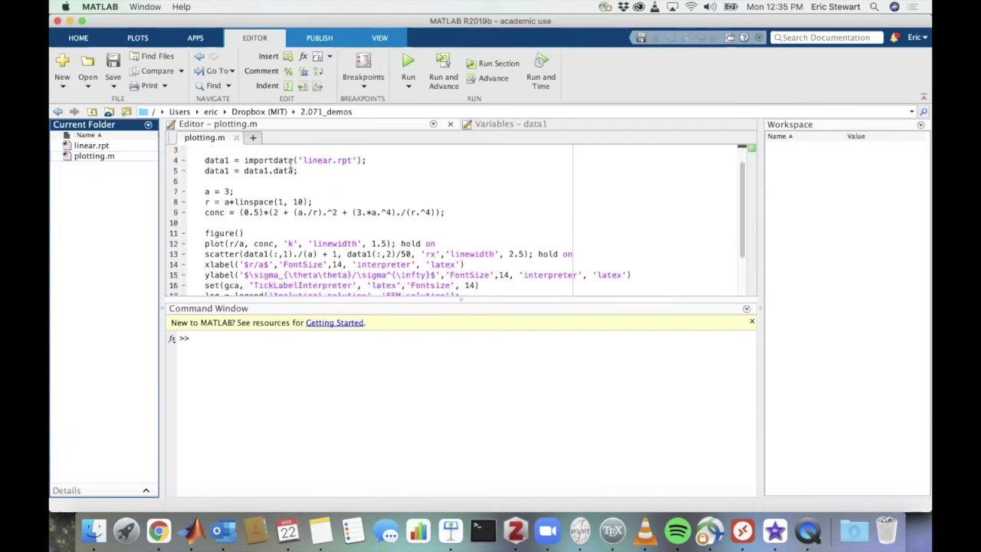
pyautogui.moveTo(246, 160); pyautogui.dragTo(362, 162)
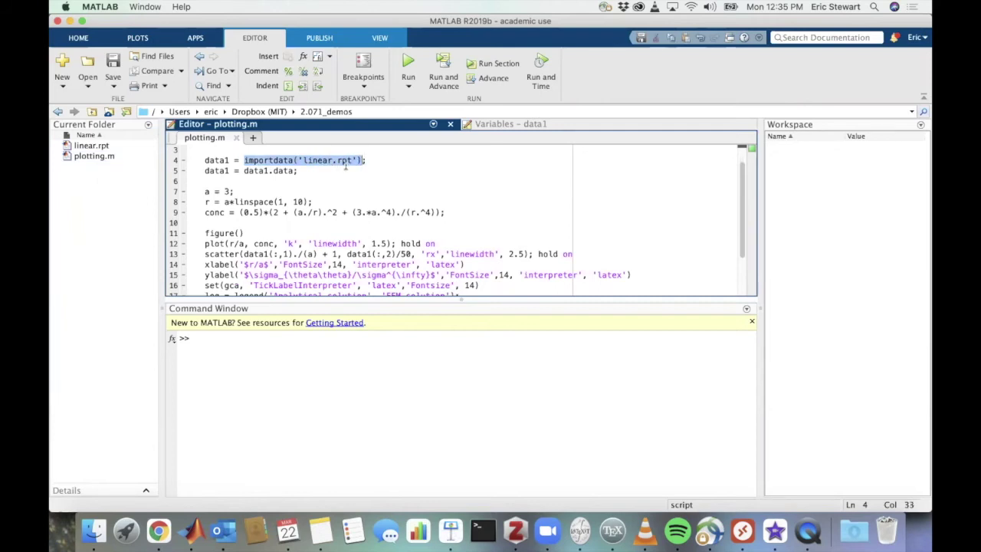
pyautogui.click(396, 160)
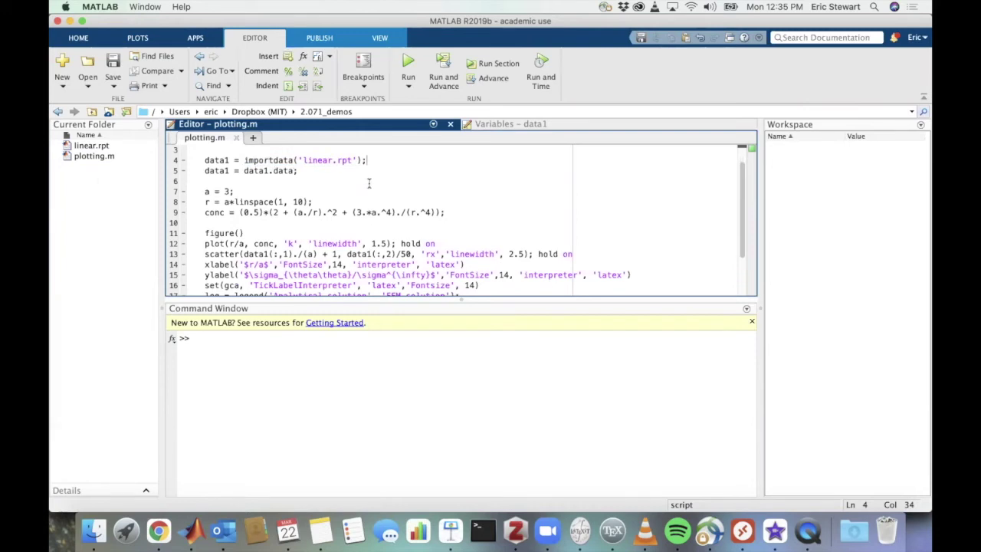
pyautogui.scroll(2, 369, 183)
pyautogui.moveTo(373, 181); pyautogui.dragTo(185, 170)
pyautogui.click(183, 192)
pyautogui.click(418, 70)
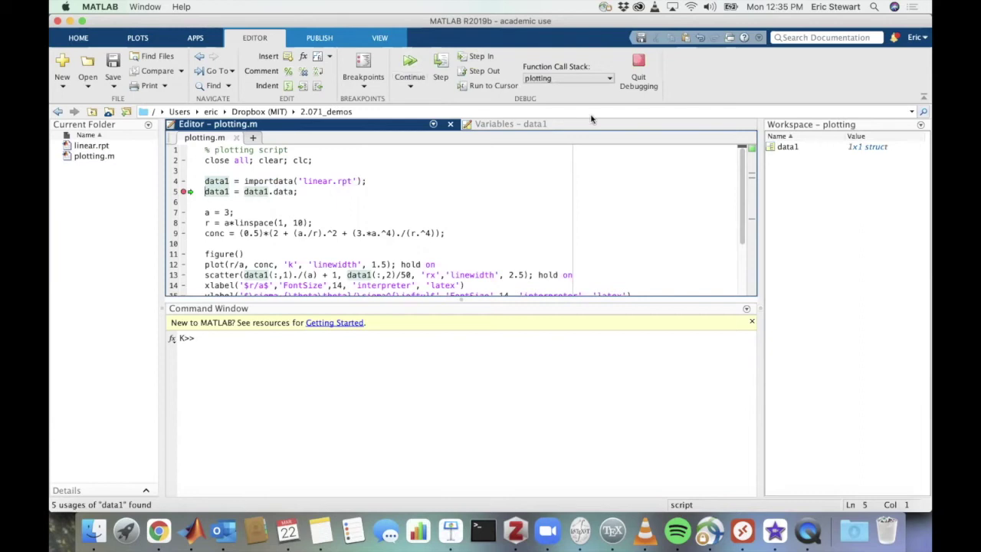
pyautogui.doubleClick(787, 148)
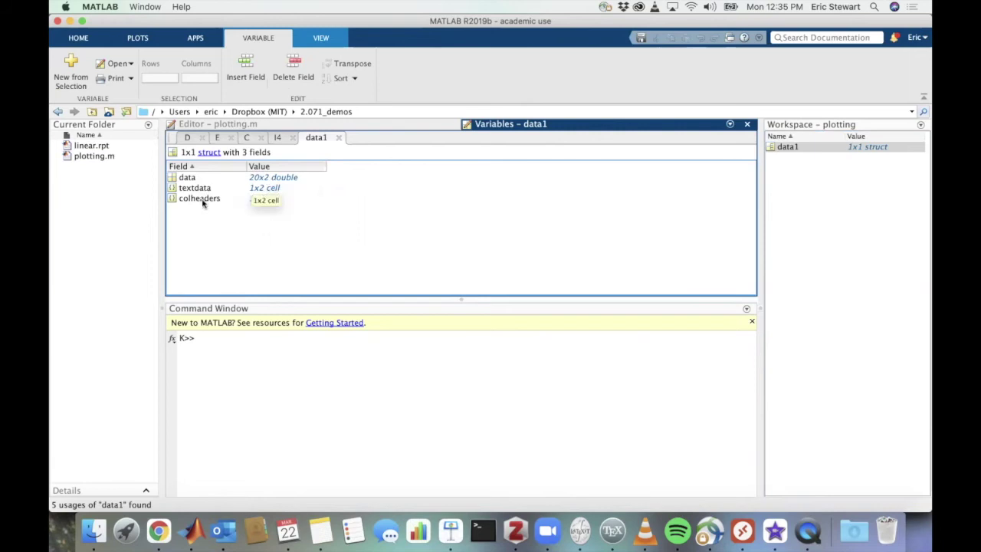
pyautogui.click(251, 127)
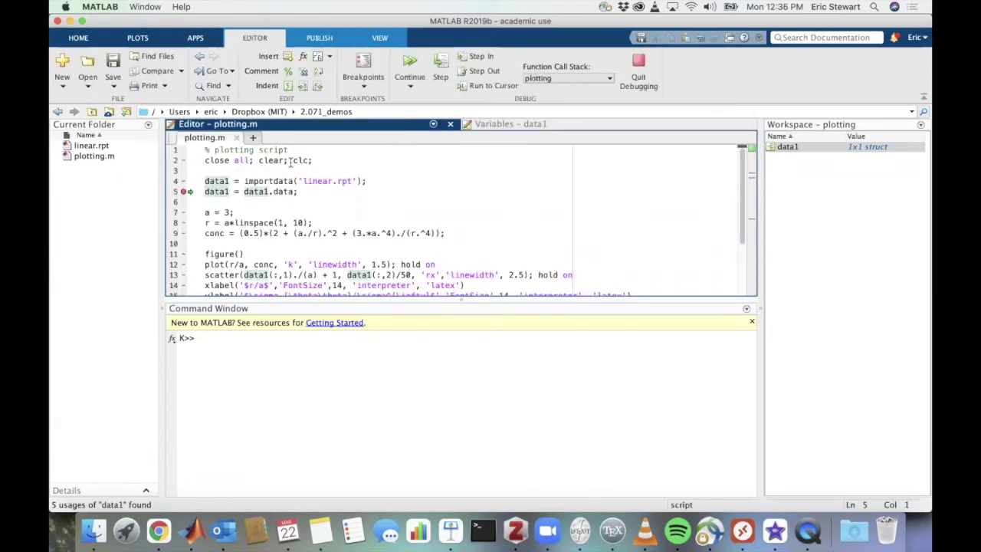
# Quit debugging plotting.m and clear the breakpoints on lines 5 and 7
pyautogui.scroll(-1, 182, 190)
pyautogui.scroll(1, 182, 189)
pyautogui.scroll(-1, 182, 190)
pyautogui.click(183, 191)
pyautogui.scroll(1, 182, 188)
pyautogui.scroll(-1, 184, 192)
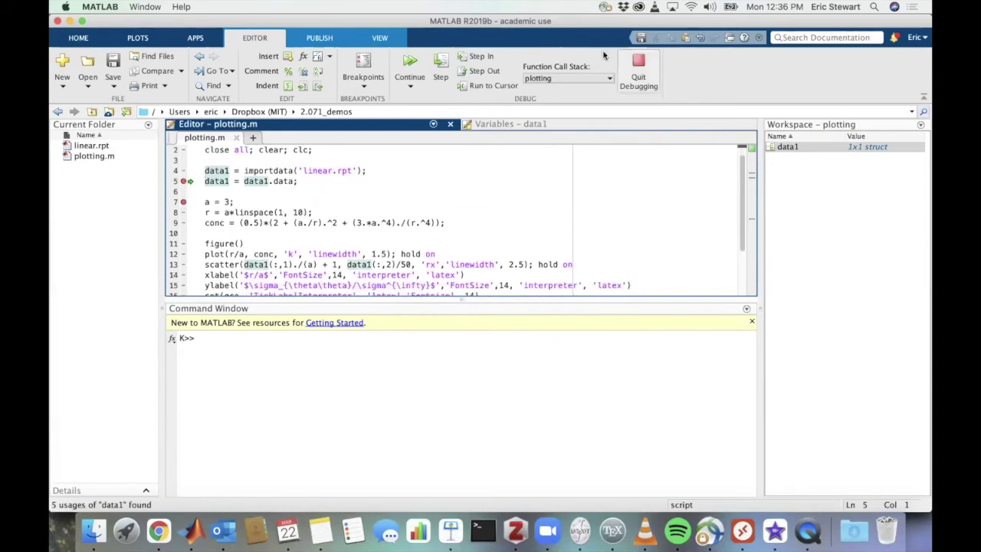
pyautogui.scroll(1, 198, 215)
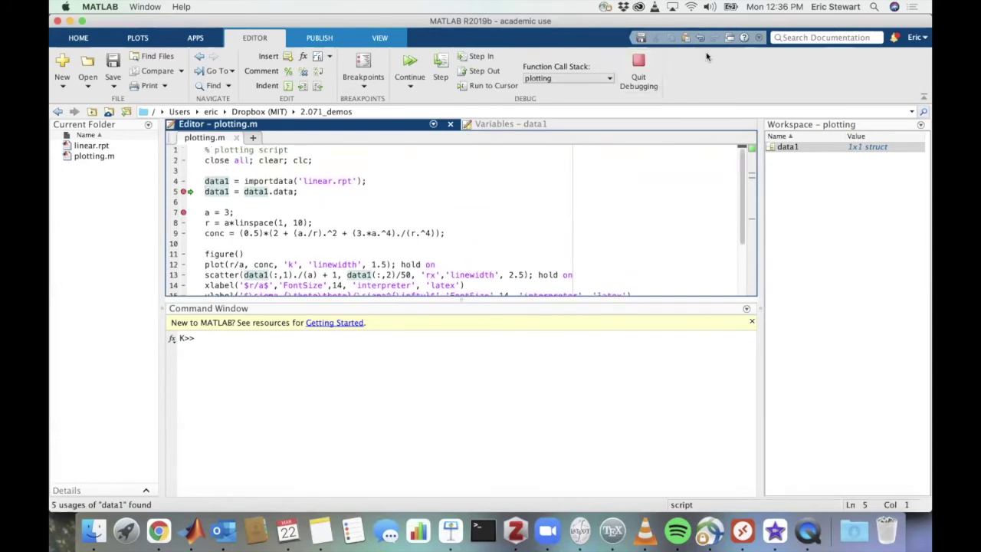
pyautogui.click(639, 73)
pyautogui.click(183, 192)
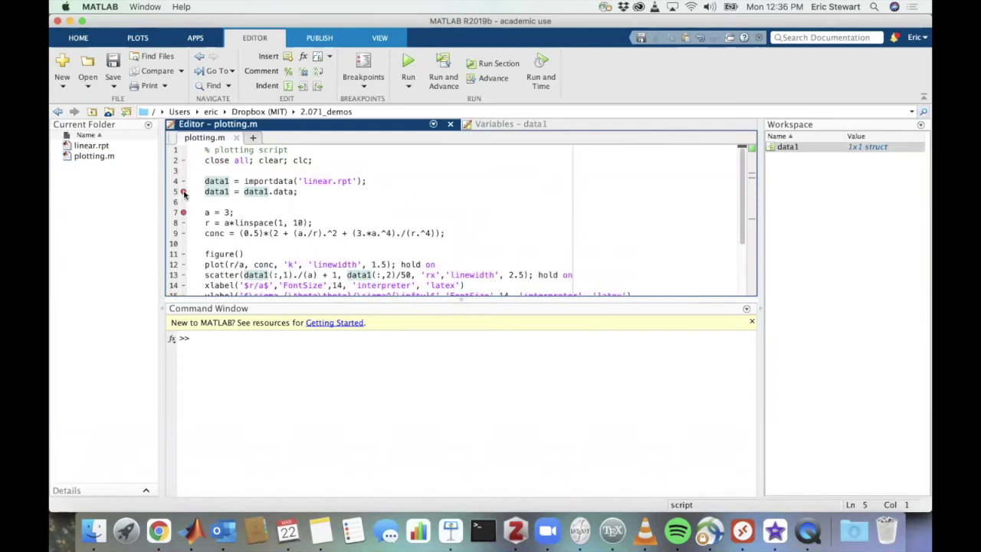
pyautogui.scroll(-1, 182, 211)
pyautogui.click(183, 202)
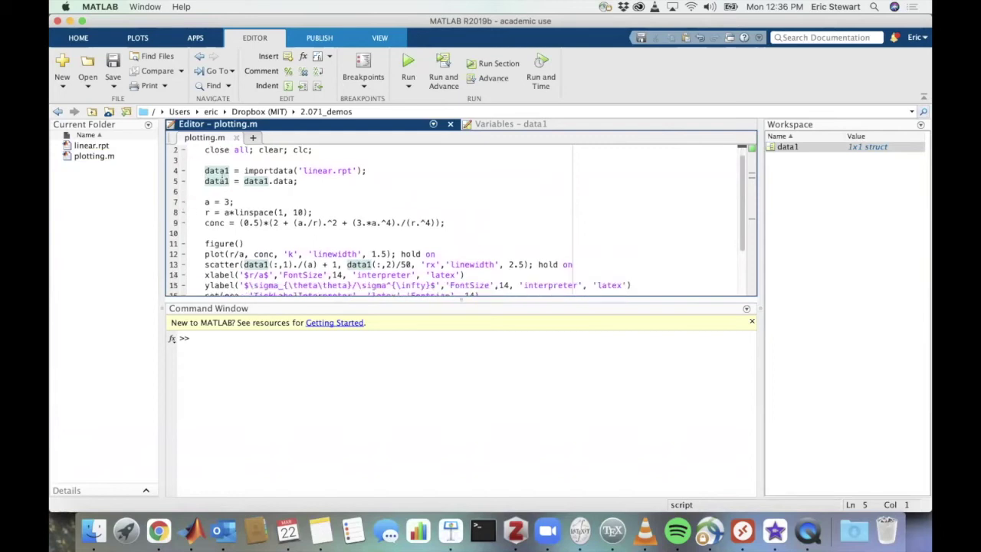
pyautogui.scroll(1, 215, 209)
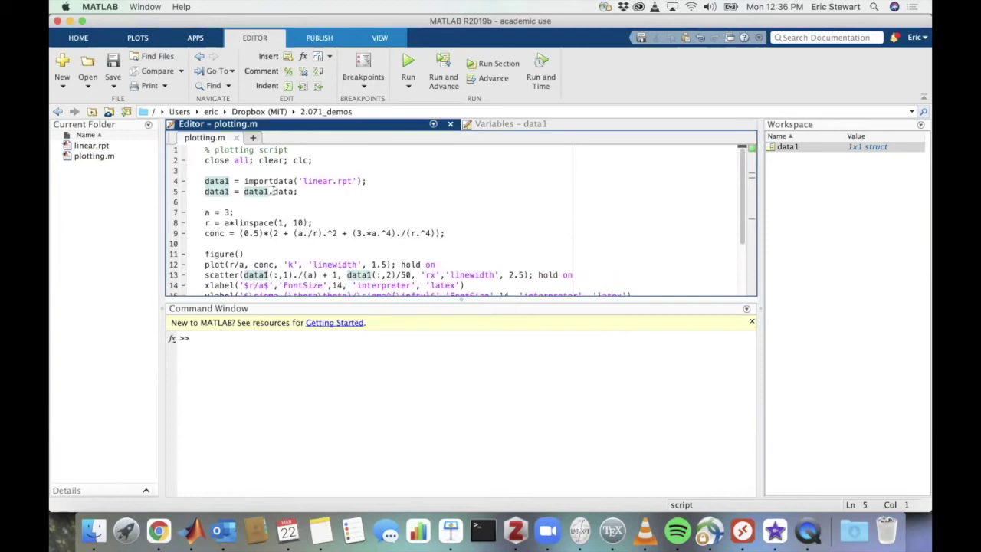
pyautogui.scroll(-1, 322, 197)
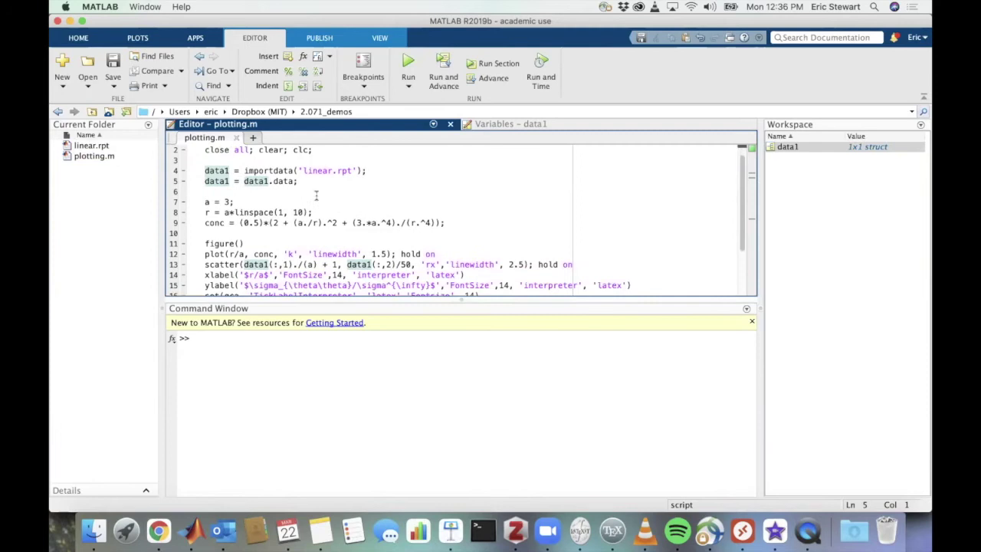
# Examine the plotting.m lines that define a, r and conc, and the scatter call plotting the FEM data
pyautogui.scroll(-3, 322, 198)
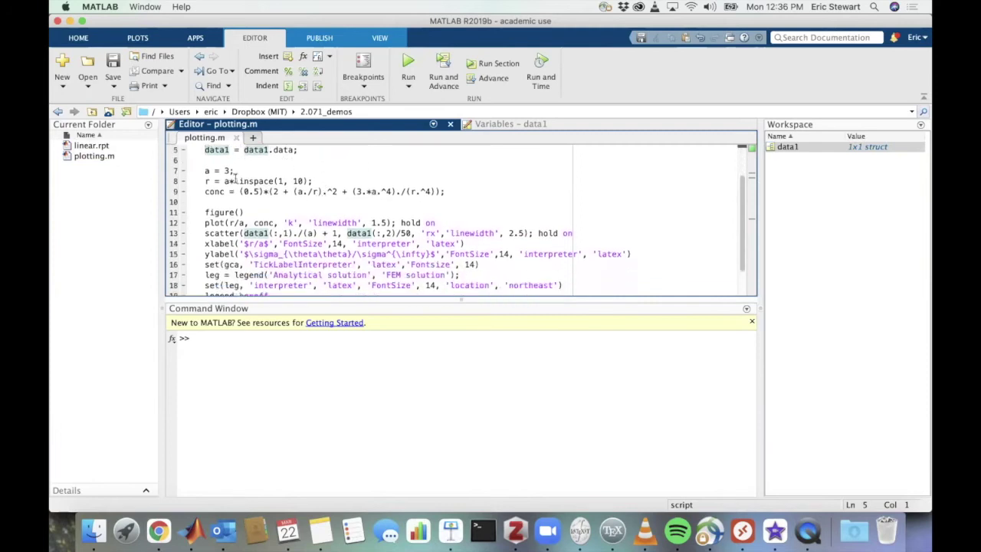
pyautogui.moveTo(205, 170); pyautogui.dragTo(235, 171)
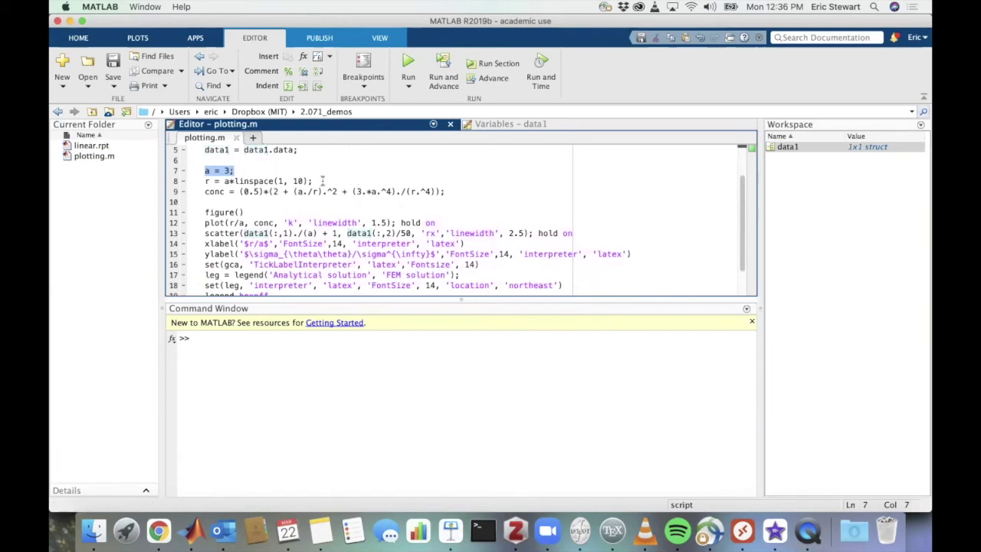
pyautogui.moveTo(314, 181); pyautogui.dragTo(204, 181)
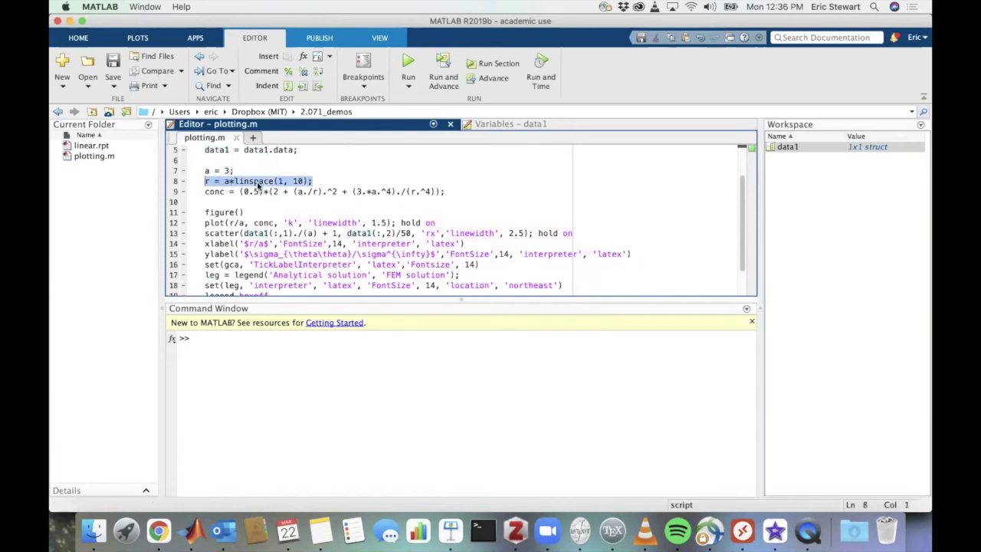
pyautogui.moveTo(451, 191); pyautogui.dragTo(205, 192)
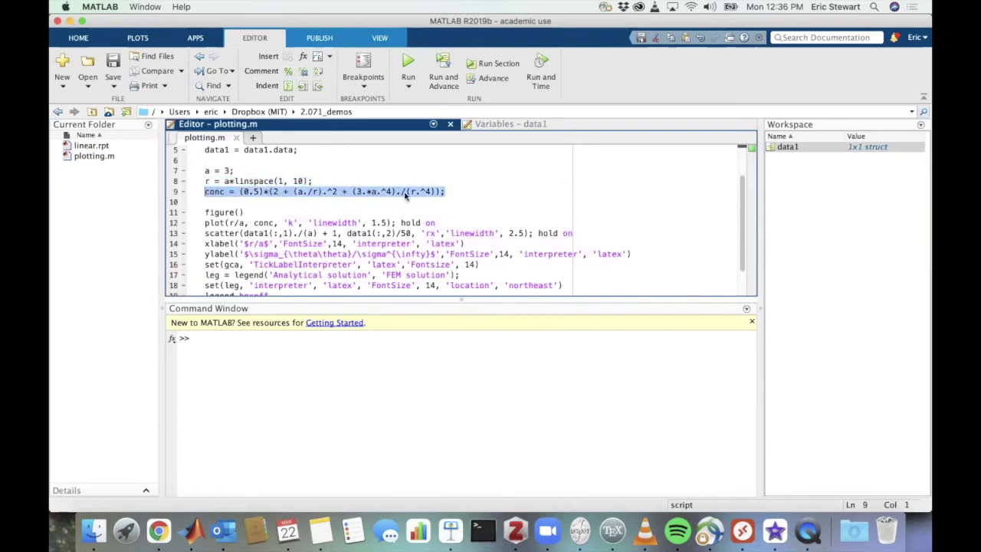
pyautogui.scroll(-1, 529, 173)
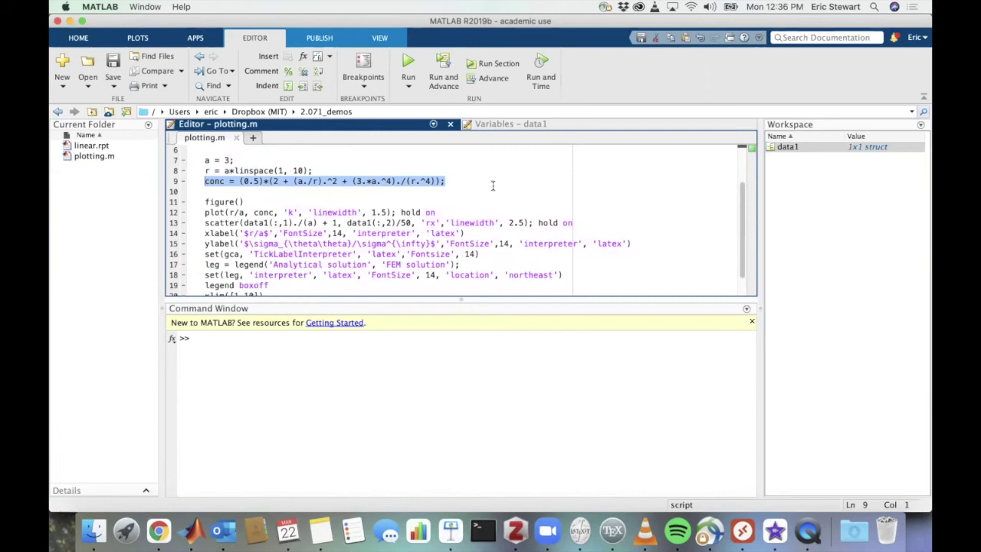
pyautogui.scroll(-1, 494, 187)
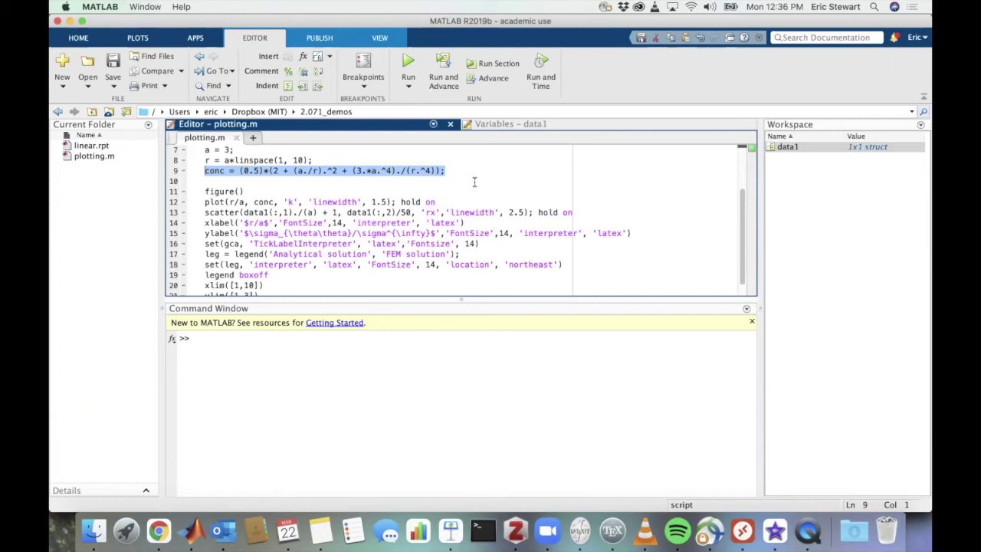
pyautogui.click(364, 181)
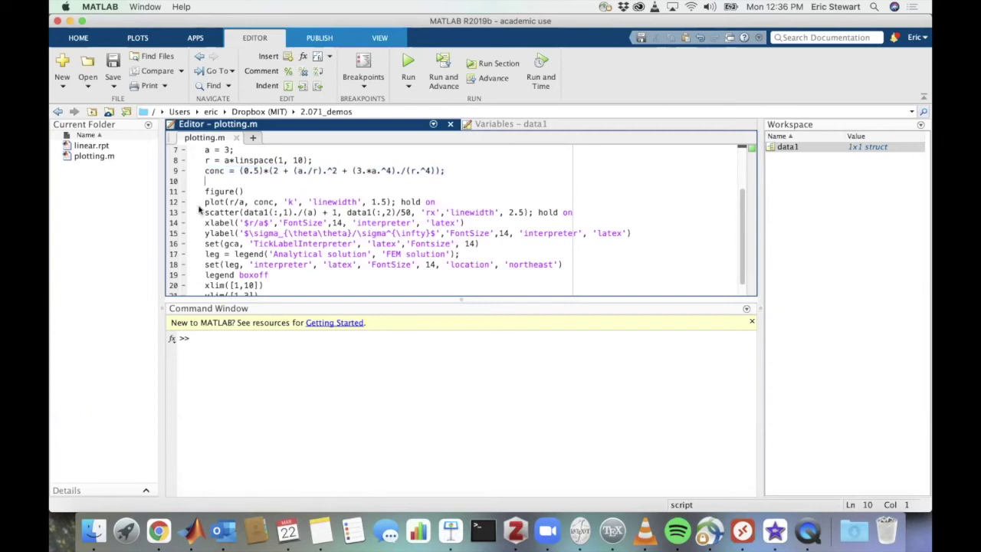
pyautogui.moveTo(205, 213); pyautogui.dragTo(594, 215)
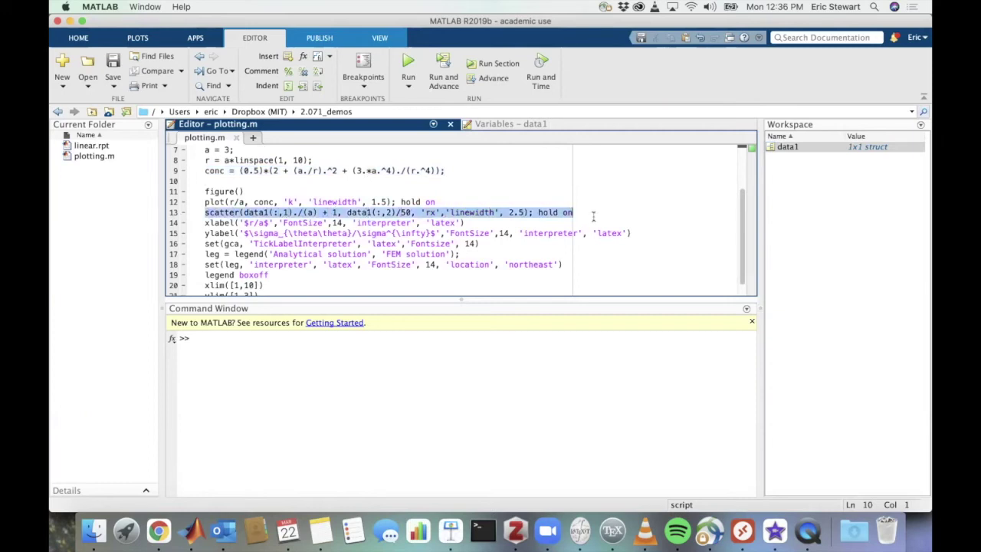
pyautogui.click(464, 201)
# Run plotting.m to plot the analytical and FEM solutions, and restore the figure's original view
pyautogui.scroll(3, 465, 200)
pyautogui.click(406, 61)
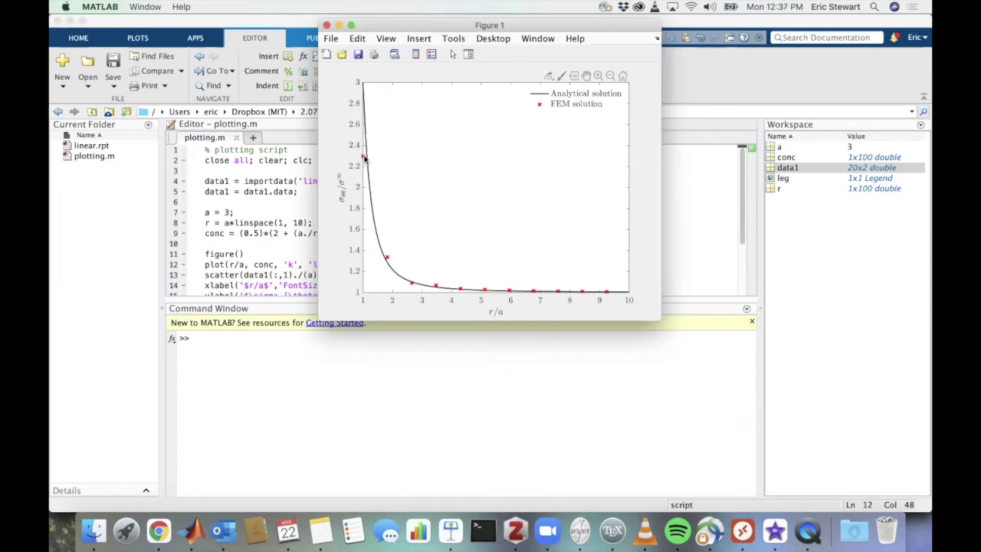
pyautogui.moveTo(382, 160)
pyautogui.press('F5')
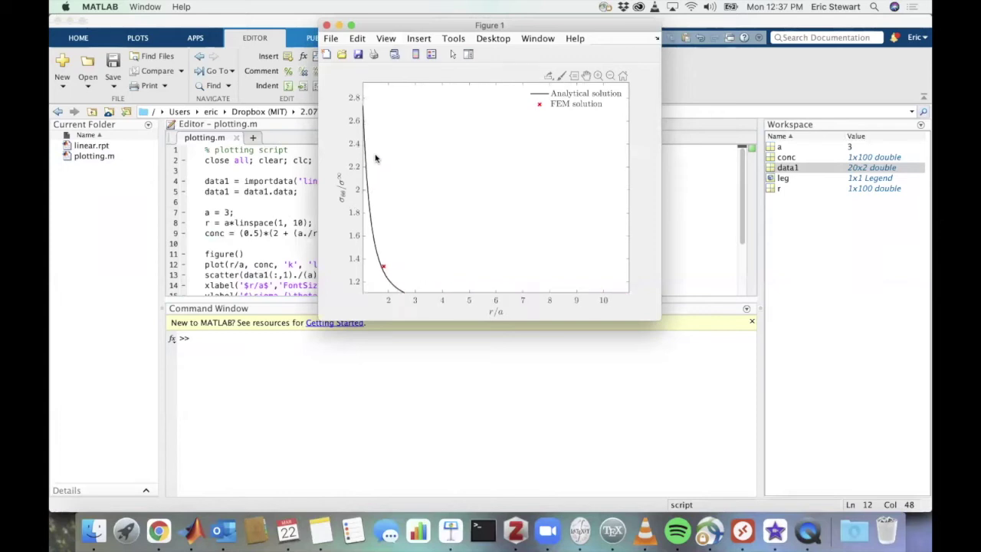
pyautogui.click(621, 77)
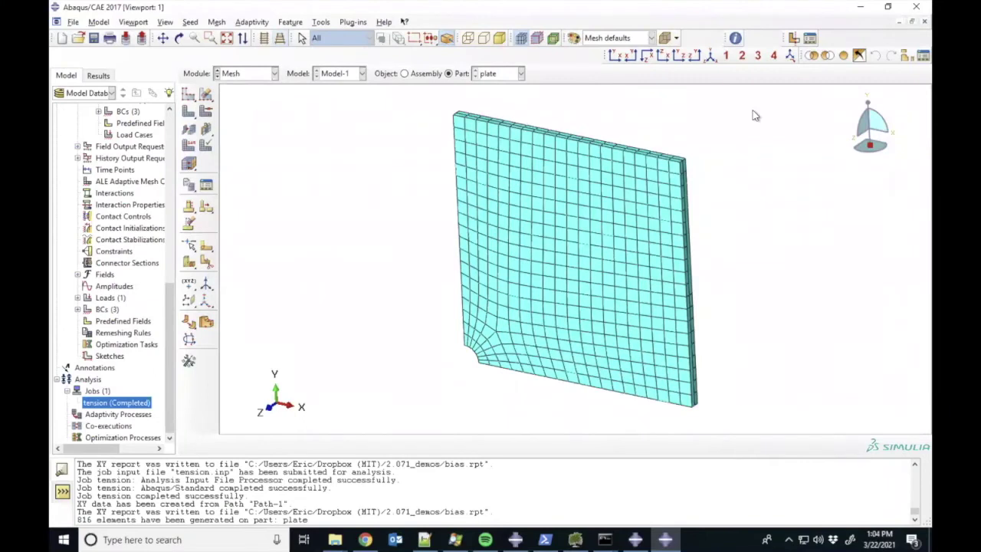
# Switch to Abaqus/CAE and choose the plate's four long edges adjoining the quarter hole for local seeding
pyautogui.click(206, 95)
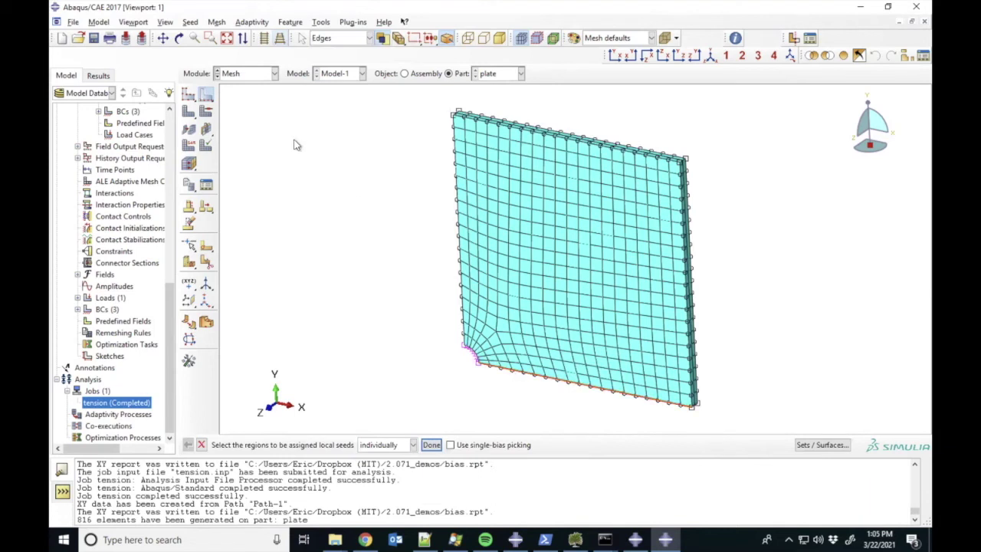
pyautogui.click(178, 38)
pyautogui.moveTo(529, 285); pyautogui.dragTo(532, 340)
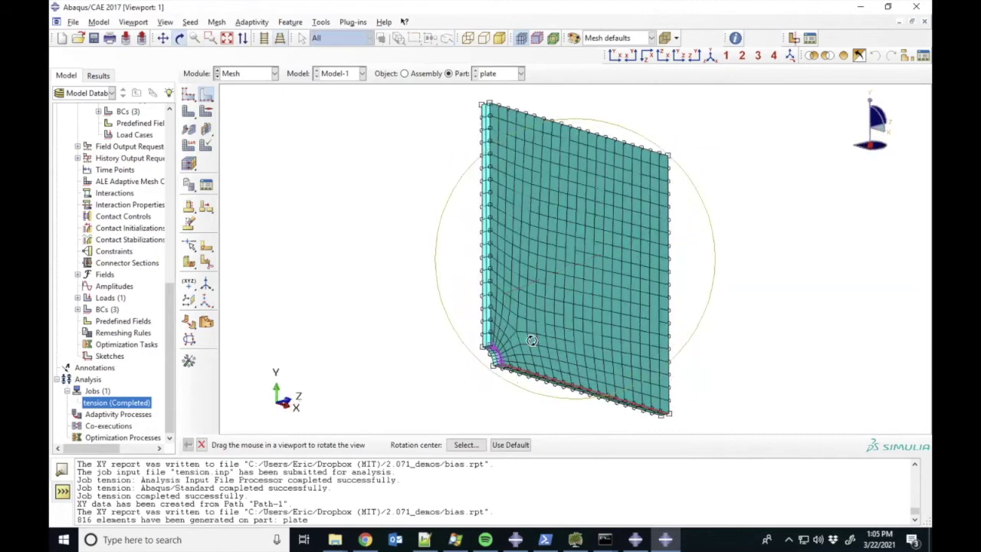
pyautogui.click(202, 446)
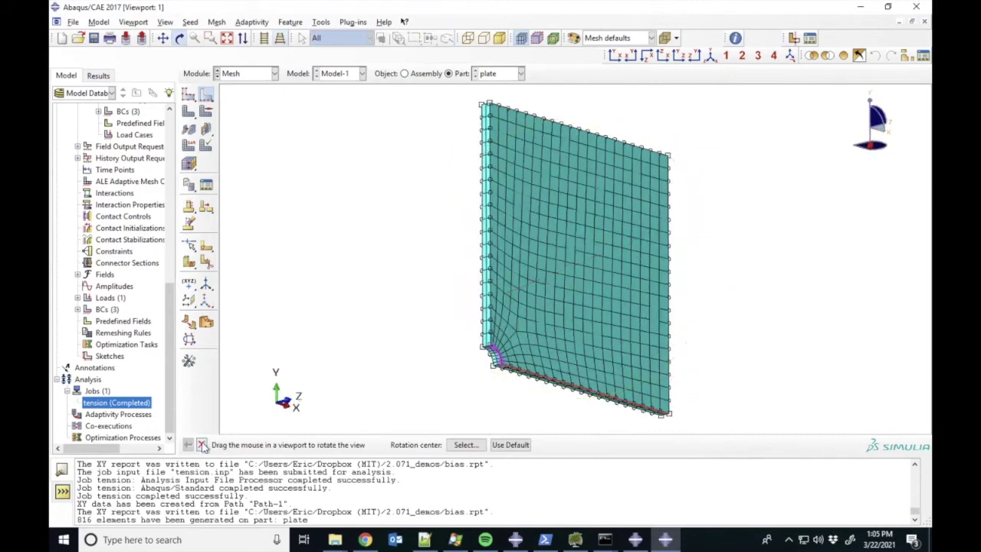
pyautogui.click(203, 445)
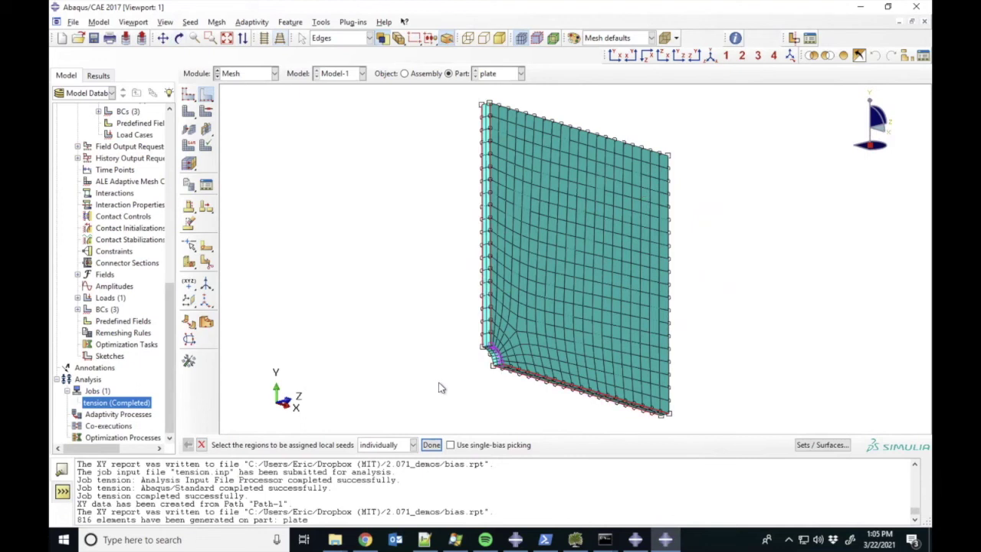
pyautogui.click(431, 445)
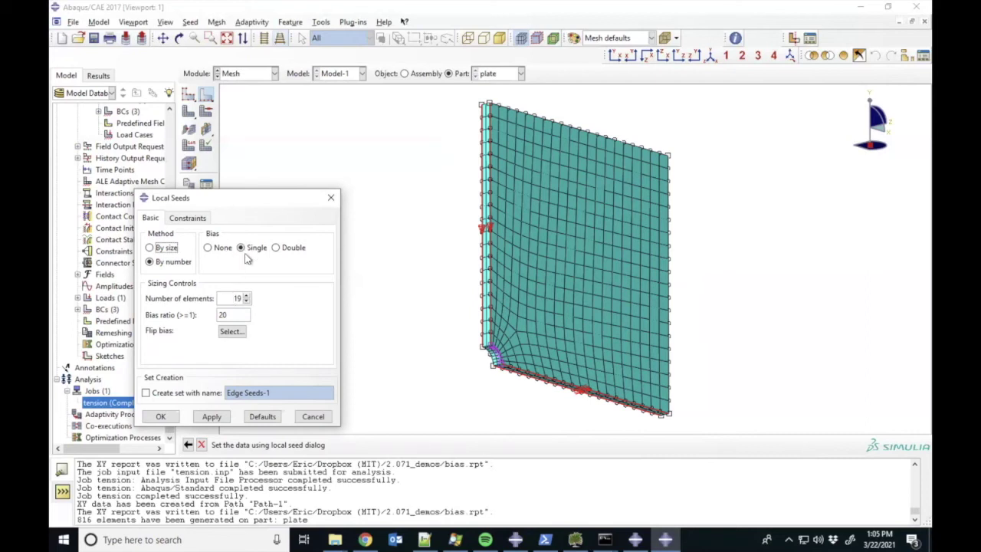
# Set single bias for the selected edges' seeds and flip the bias sense on the plate's bottom edge
pyautogui.click(221, 249)
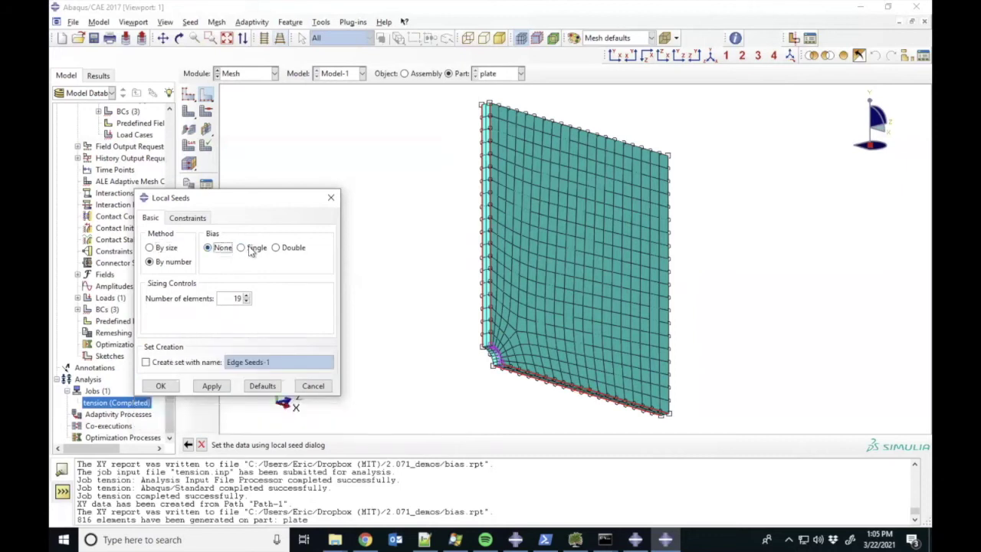
pyautogui.click(251, 250)
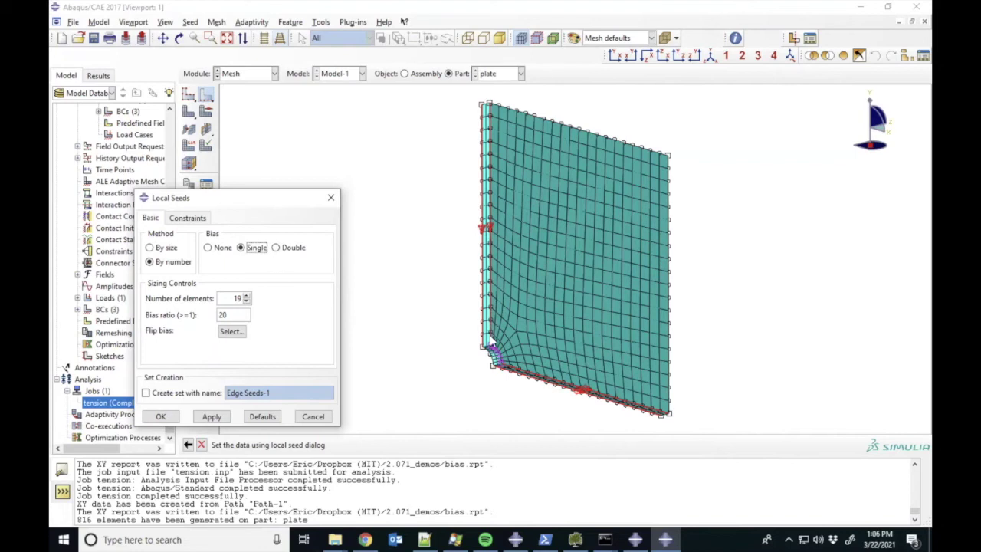
pyautogui.click(230, 331)
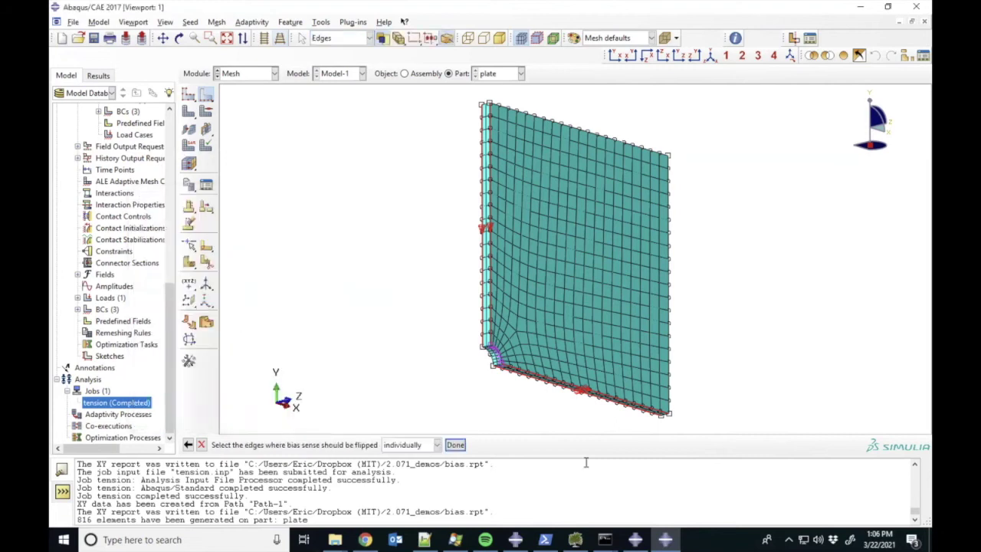
pyautogui.click(583, 392)
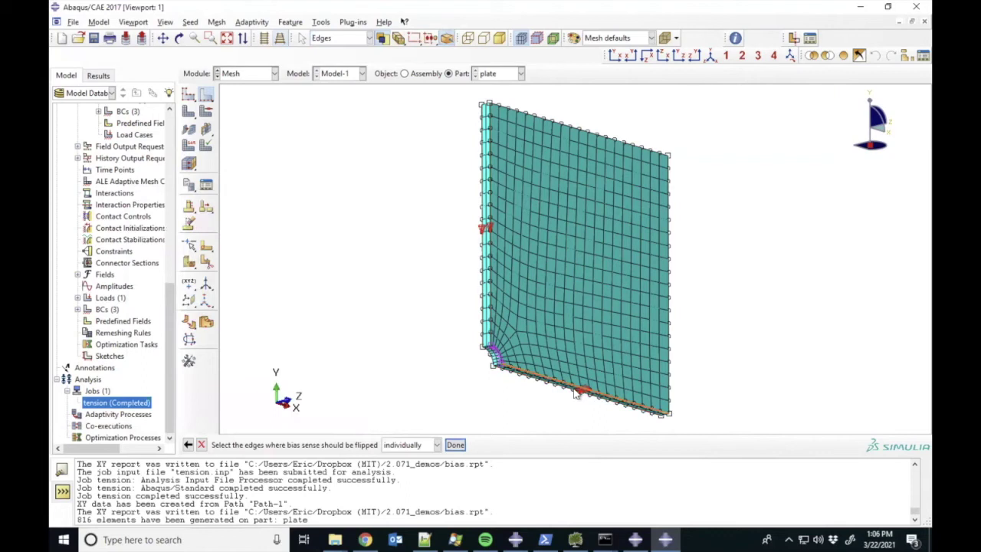
pyautogui.click(459, 445)
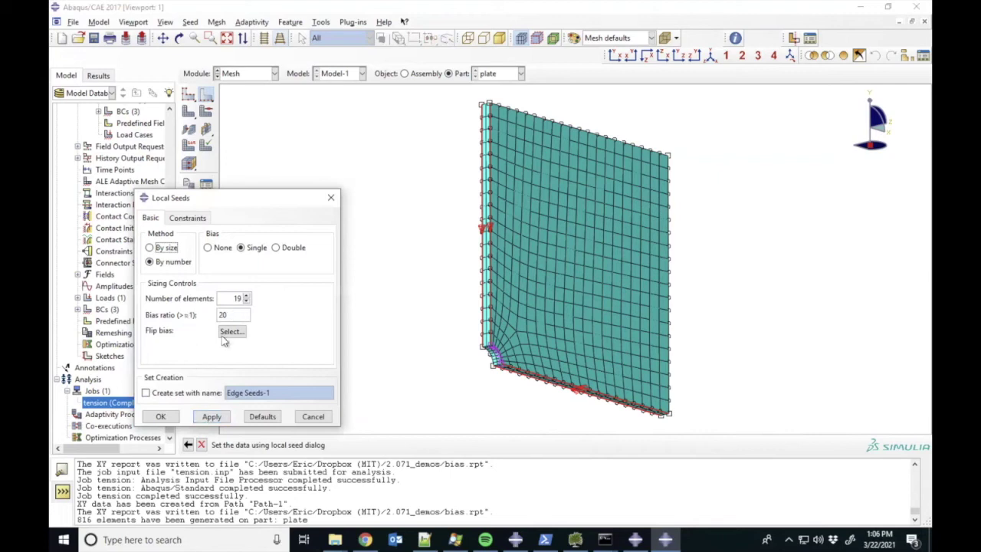
# Apply the 19-element edge seeds with bias ratio 20, delete the invalidated mesh and remesh the plate
pyautogui.click(211, 416)
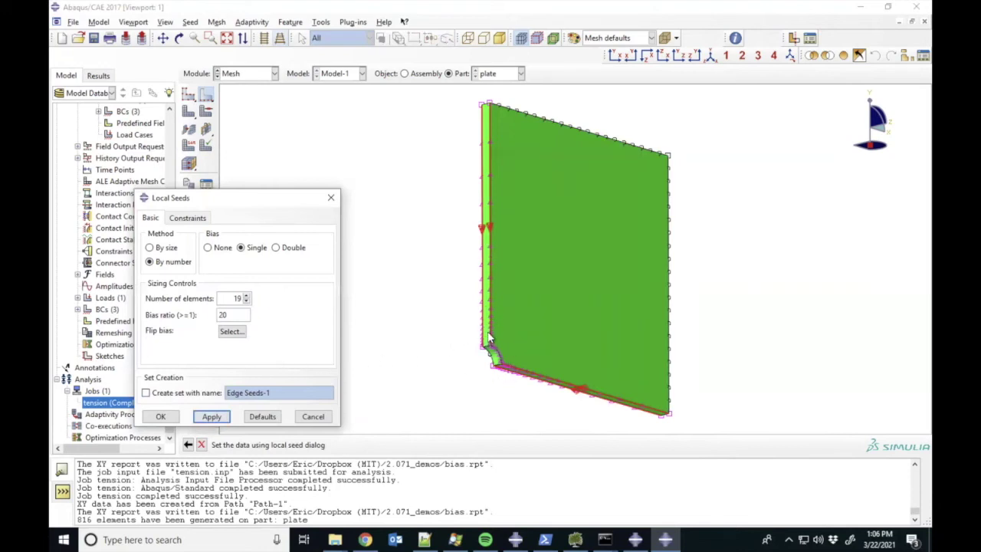
pyautogui.click(161, 418)
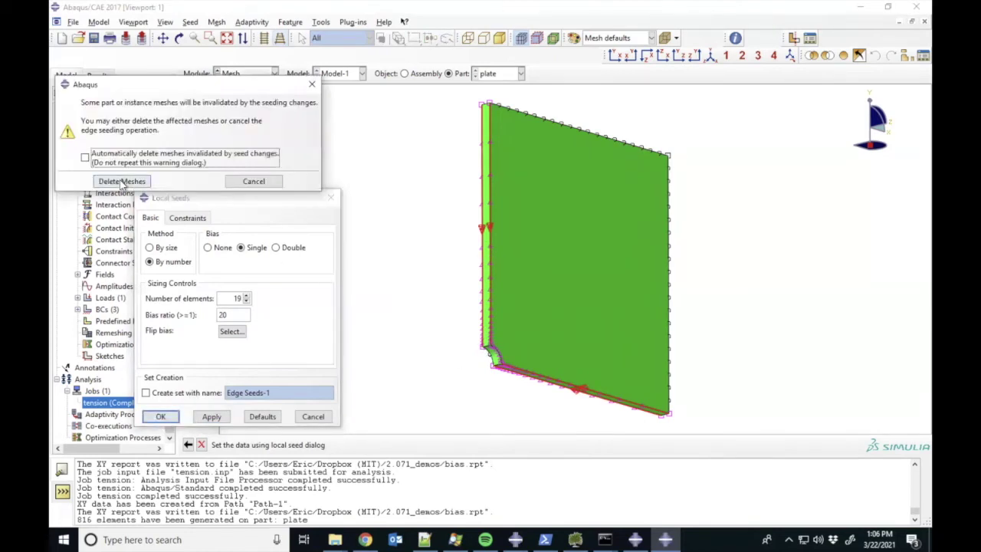
pyautogui.click(123, 182)
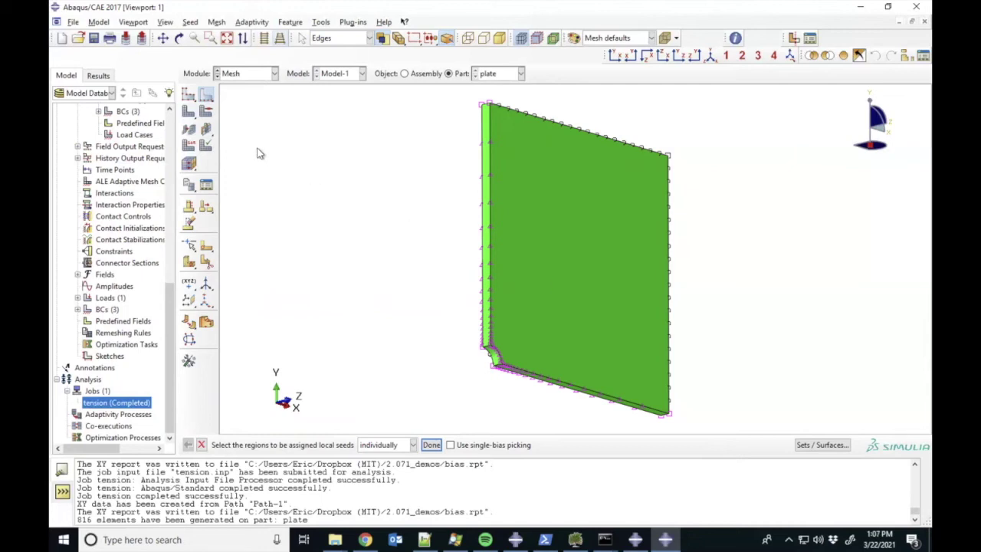
pyautogui.click(189, 113)
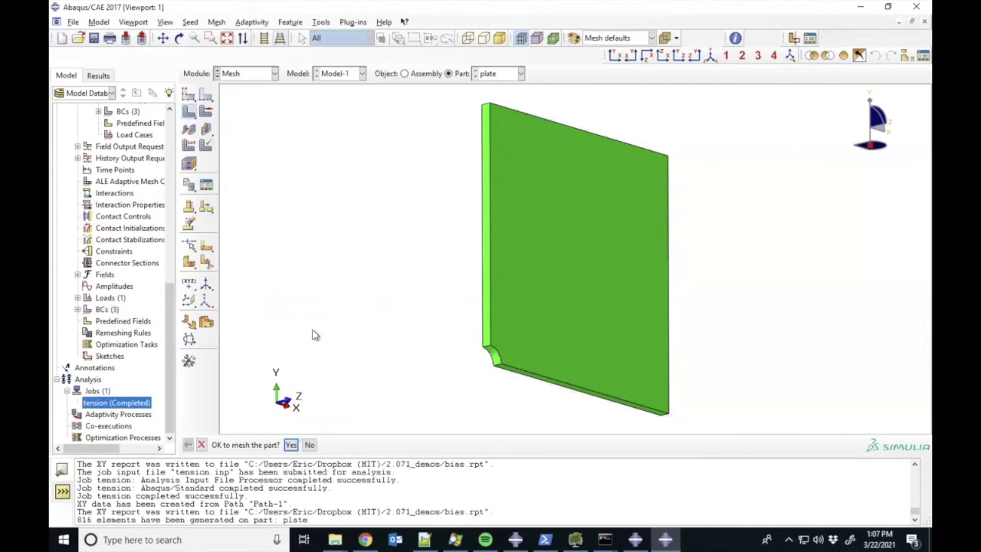
pyautogui.click(292, 446)
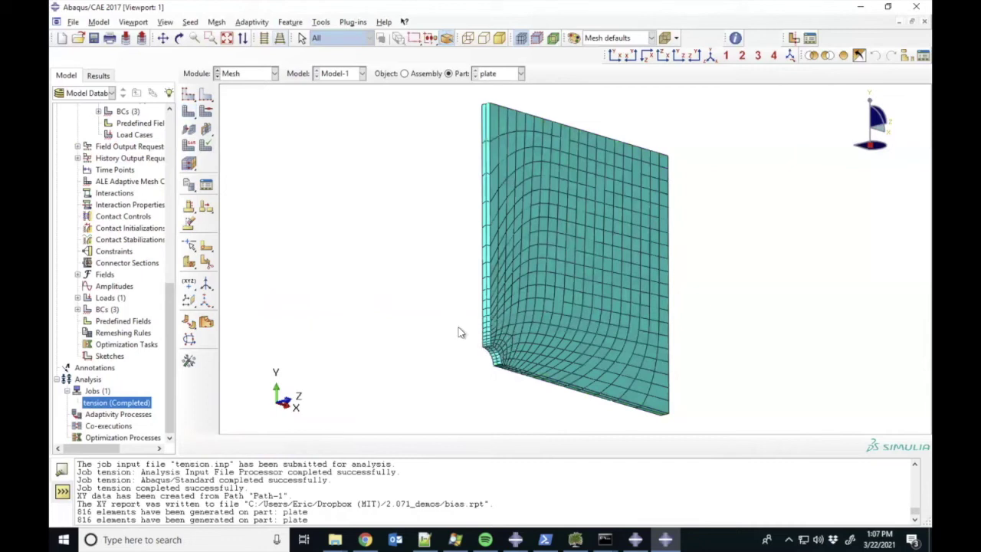
# Change the plate's hex meshing technique to Sweep, deleting the existing mesh, and mesh the part again
pyautogui.click(189, 112)
pyautogui.click(316, 323)
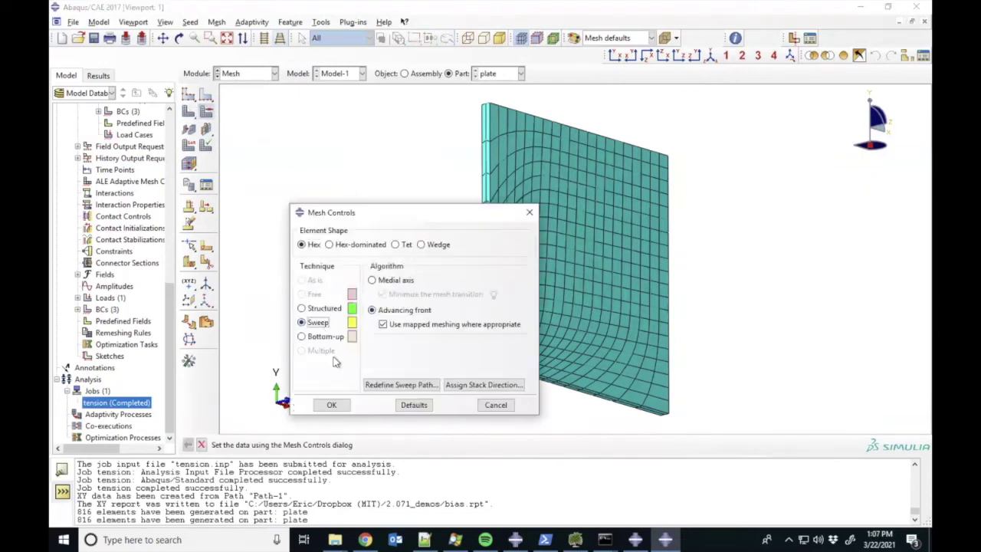
pyautogui.click(332, 405)
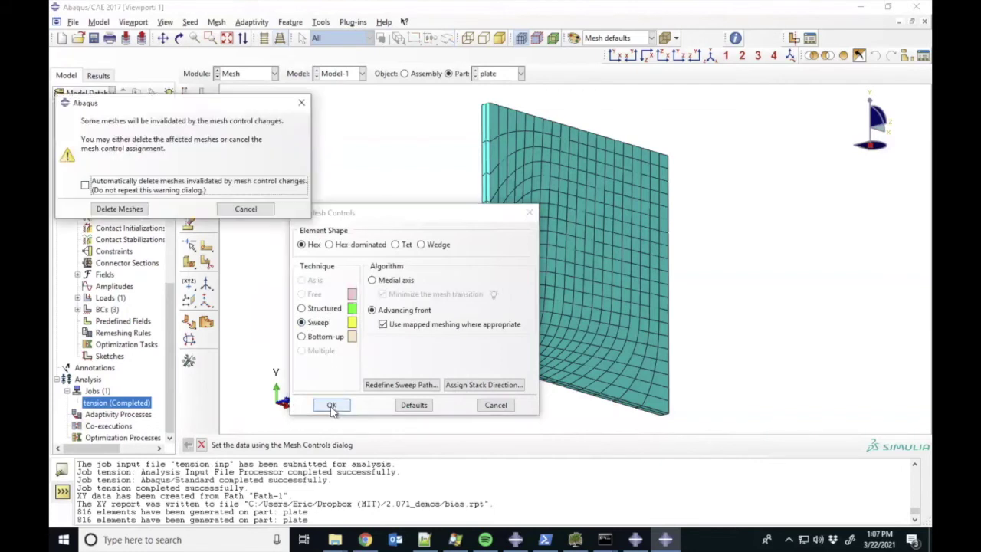
pyautogui.click(123, 209)
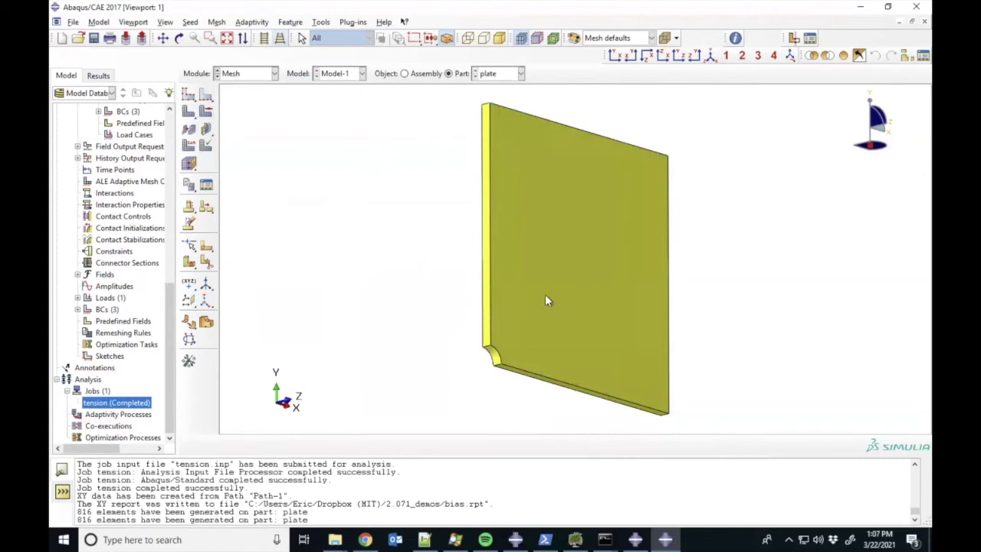
pyautogui.click(188, 113)
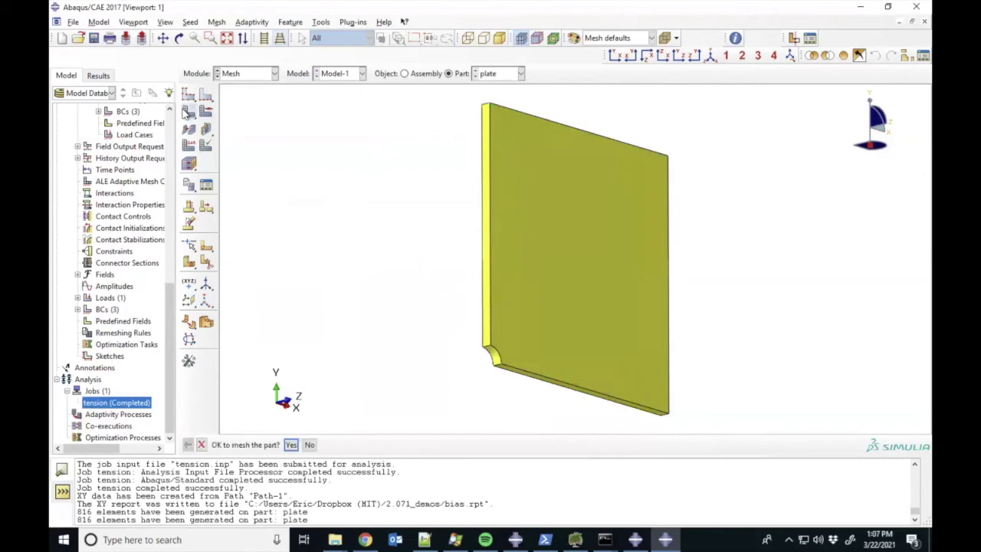
pyautogui.click(290, 445)
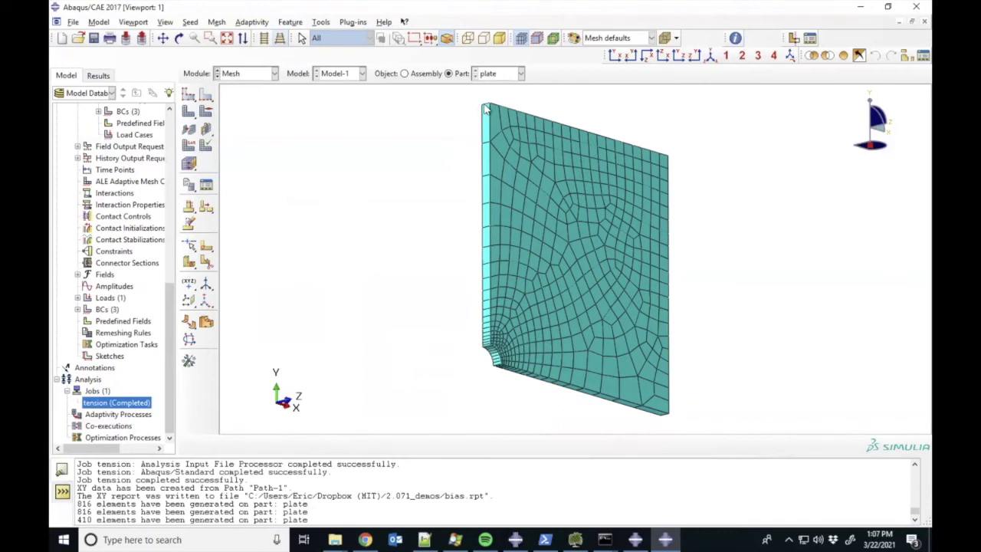
# Seed the plate's short thickness edge at the upper corner with 2 elements and no bias, then remesh the part, deleting the invalidated mesh
pyautogui.click(205, 95)
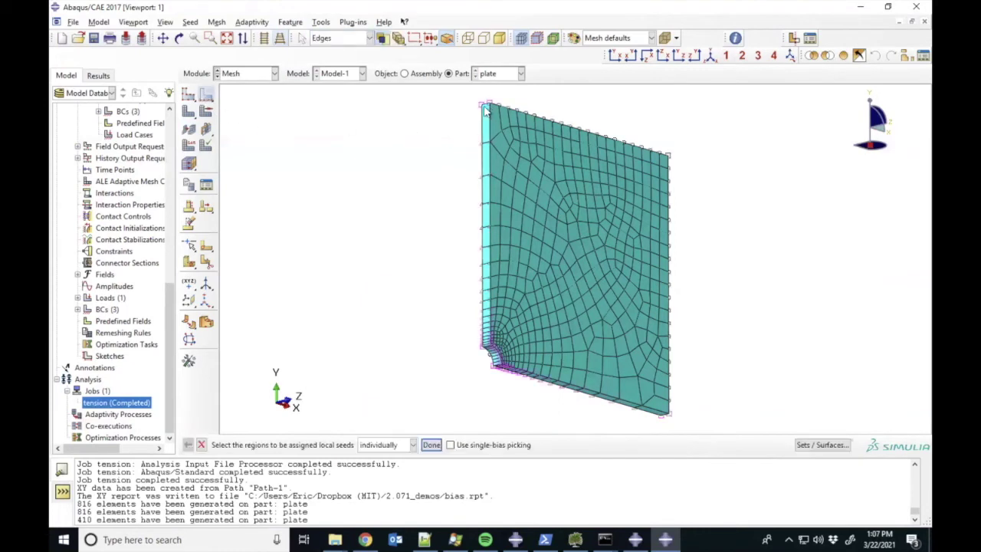
pyautogui.click(430, 445)
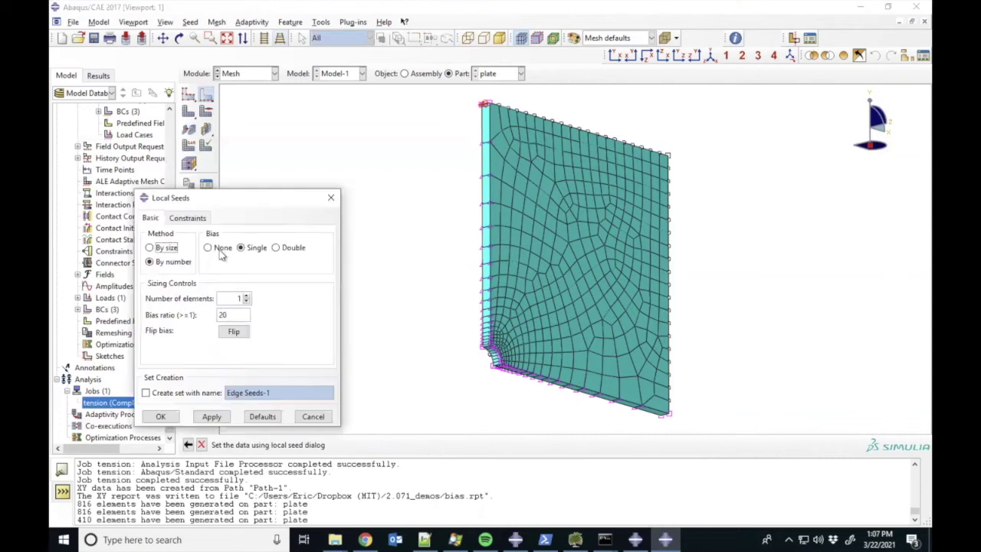
pyautogui.click(221, 248)
pyautogui.click(246, 296)
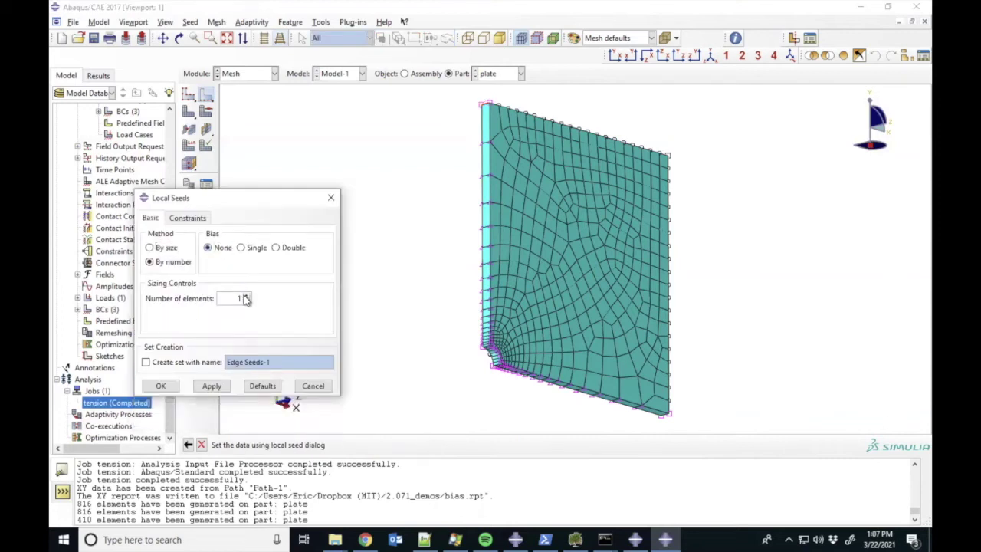
pyautogui.click(160, 386)
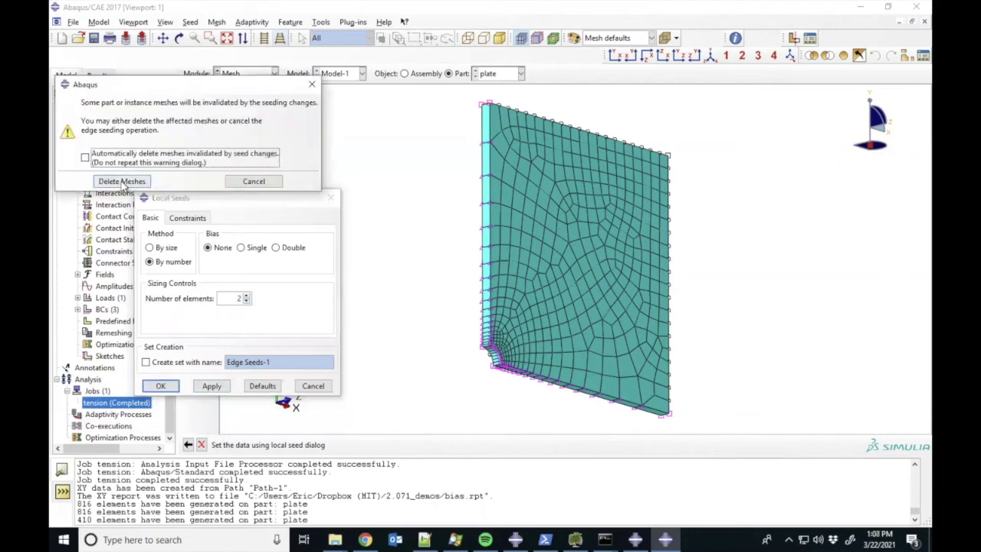
pyautogui.click(121, 182)
pyautogui.click(188, 116)
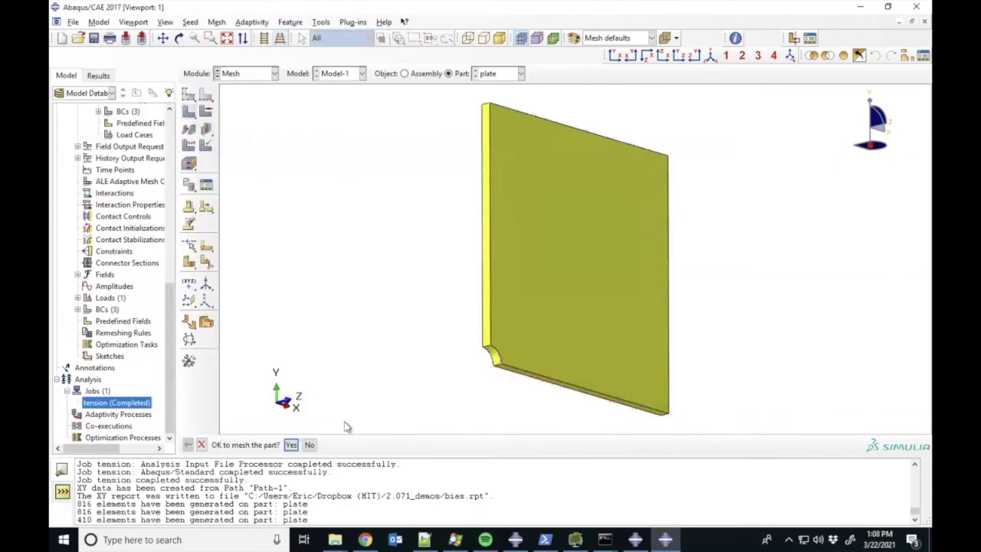
pyautogui.click(290, 445)
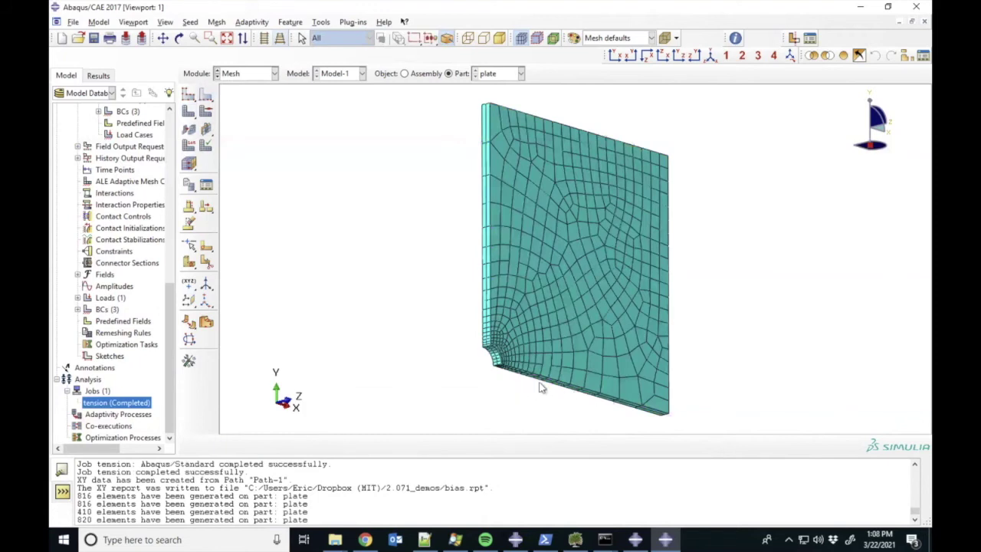
# Review the element type assigned to the whole plate and accept its existing settings
pyautogui.rightClick(117, 405)
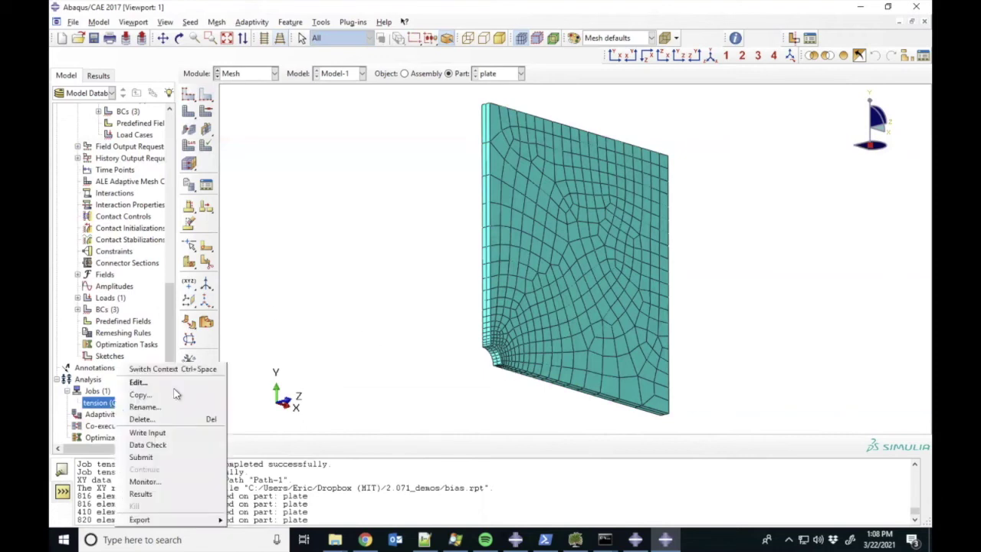
pyautogui.click(354, 275)
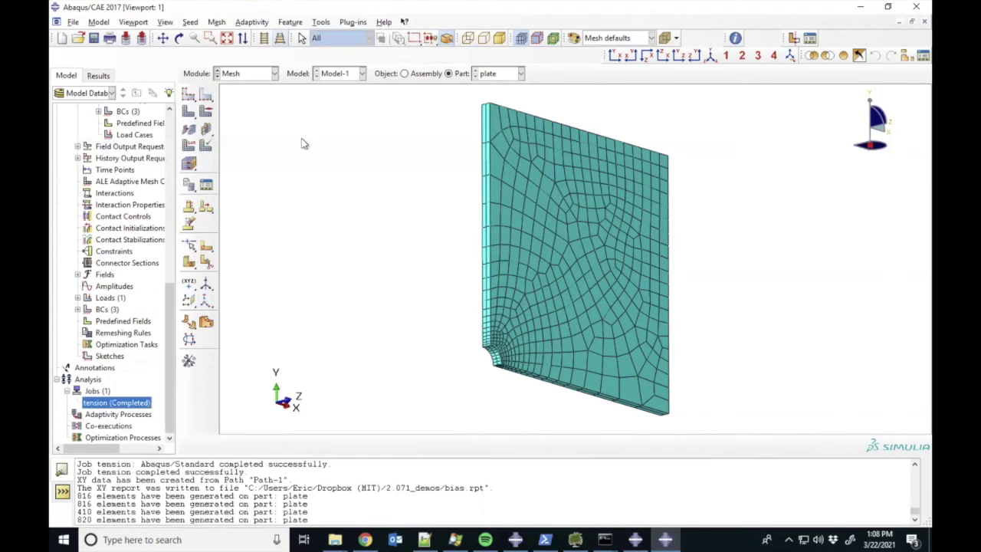
pyautogui.click(217, 22)
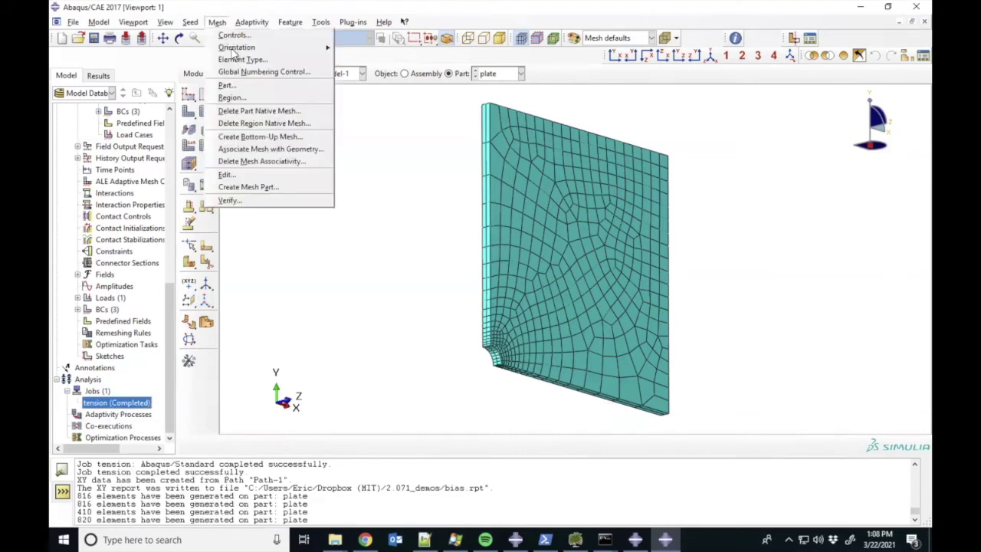
pyautogui.click(237, 60)
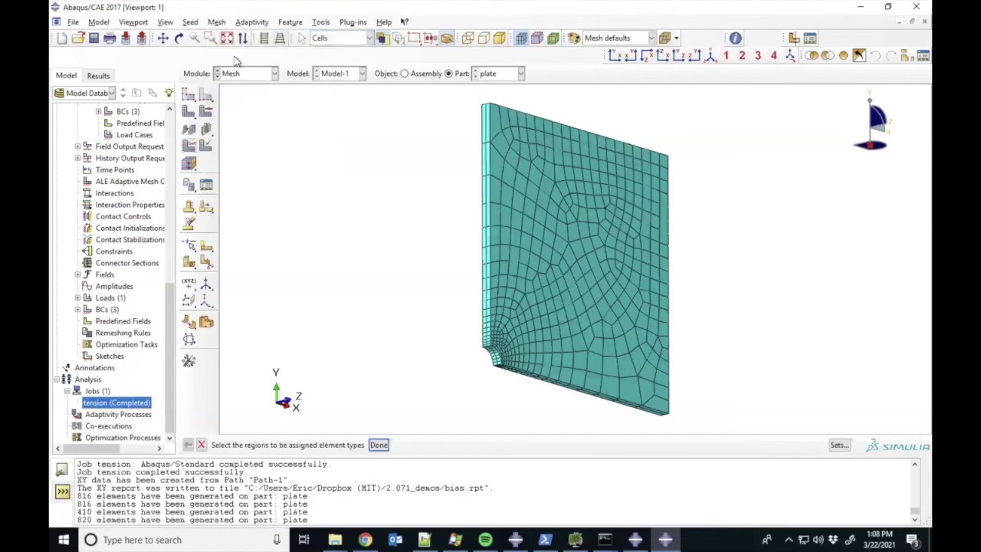
pyautogui.click(476, 374)
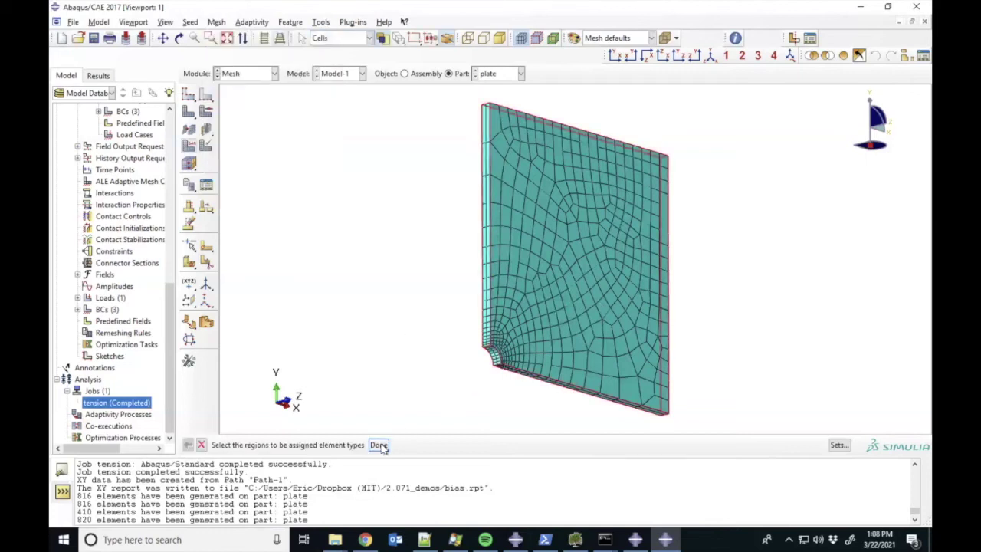
pyautogui.click(379, 445)
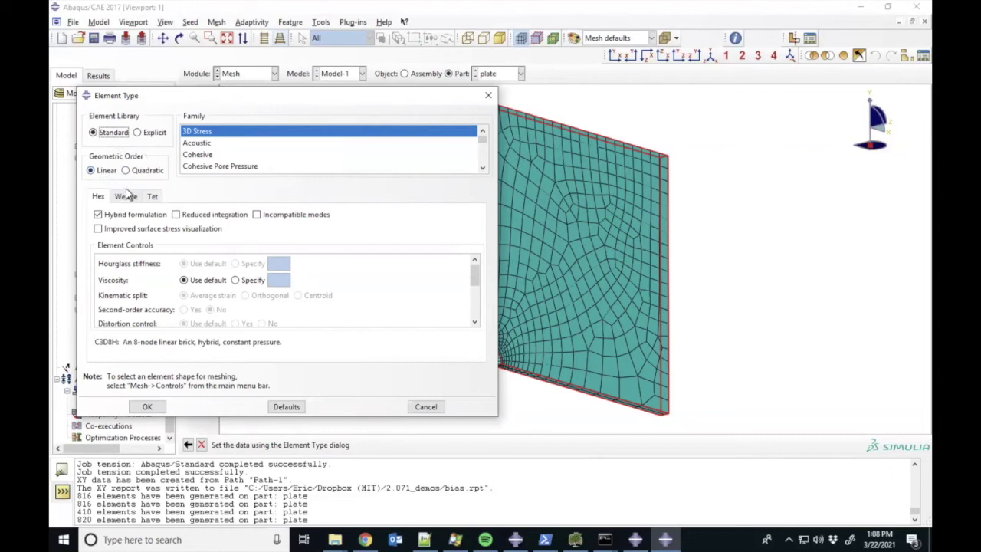
pyautogui.click(150, 407)
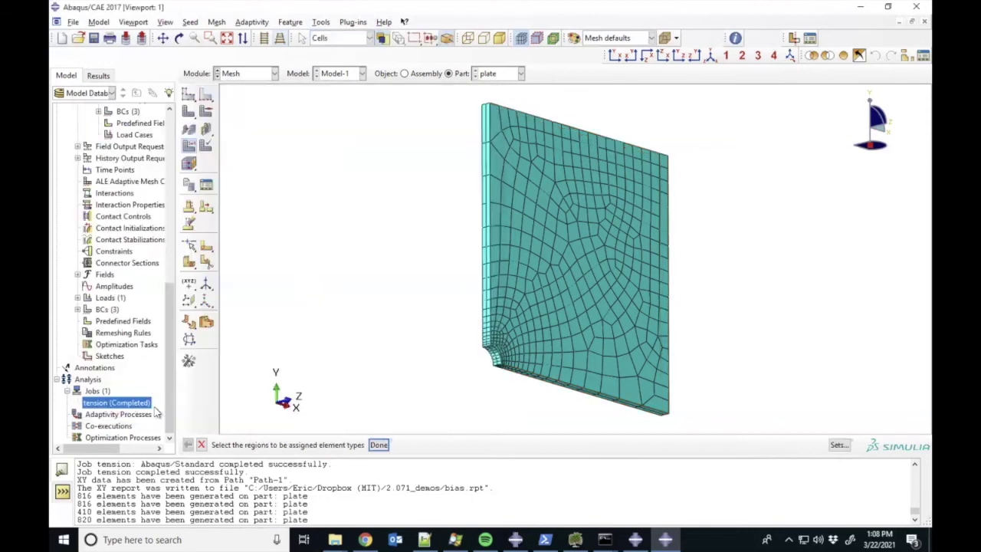
# Submit the tension job, overwriting its existing files, and monitor the run through its last increment
pyautogui.rightClick(110, 406)
pyautogui.click(140, 454)
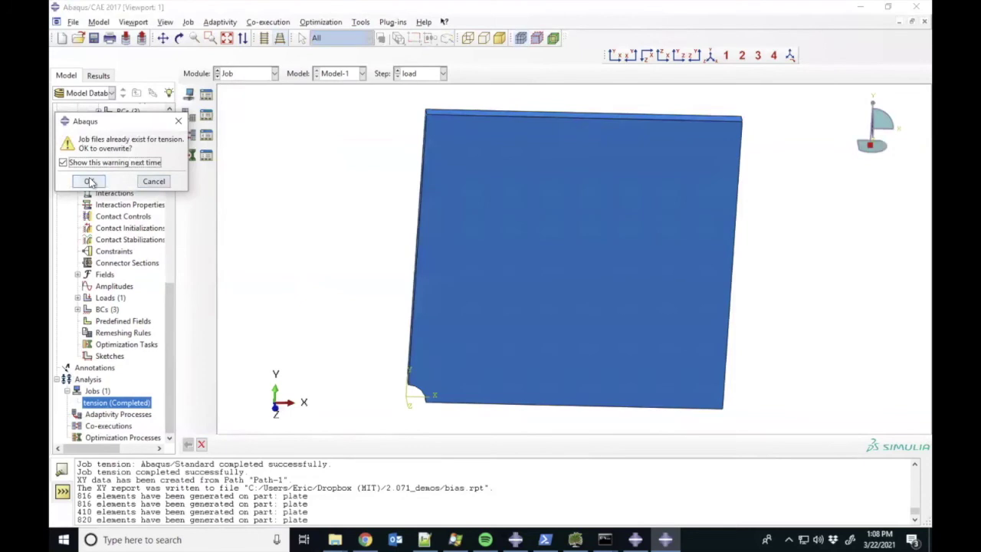
pyautogui.click(90, 182)
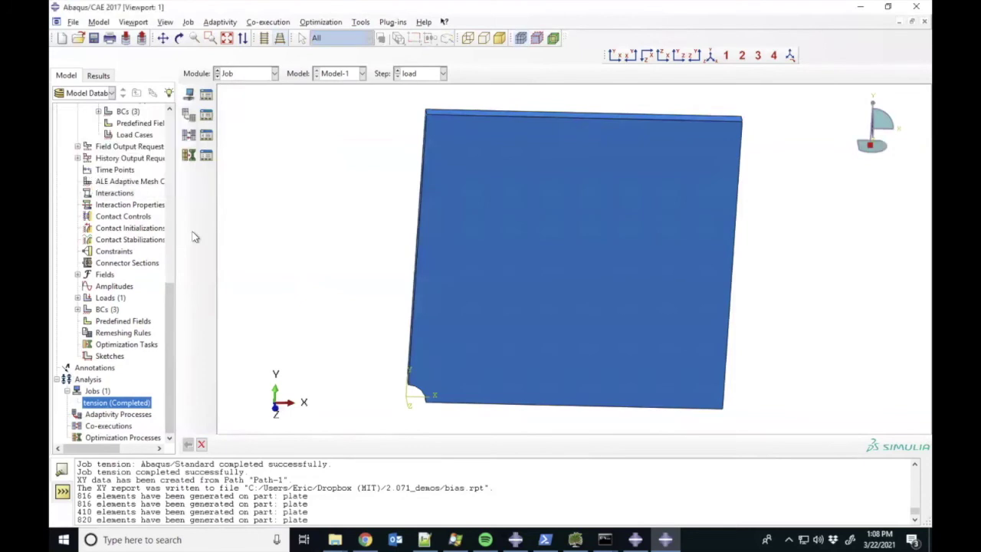
pyautogui.rightClick(111, 407)
pyautogui.click(135, 481)
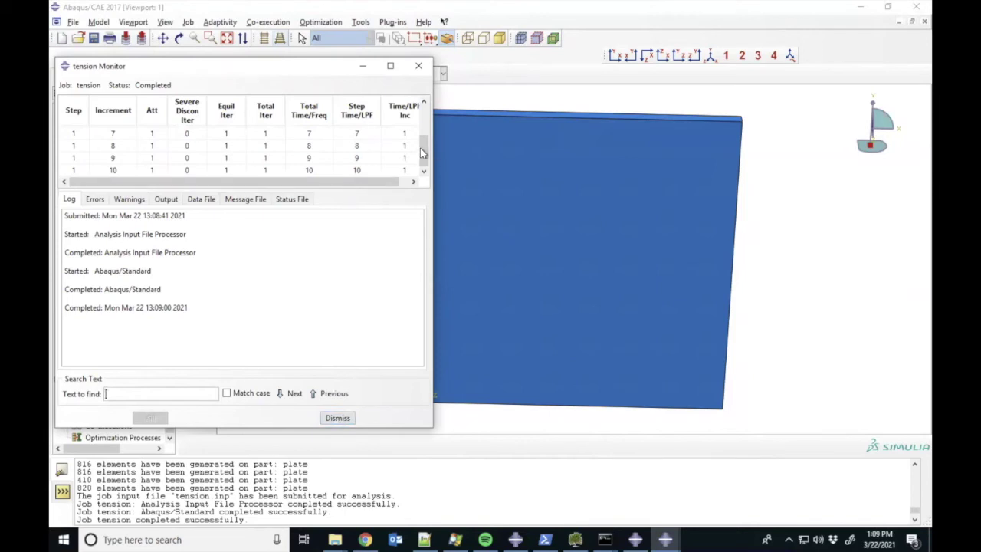
pyautogui.moveTo(425, 142)
pyautogui.mouseDown()
pyautogui.moveTo(424, 121)
pyautogui.moveTo(426, 156)
pyautogui.mouseUp()
pyautogui.click(337, 417)
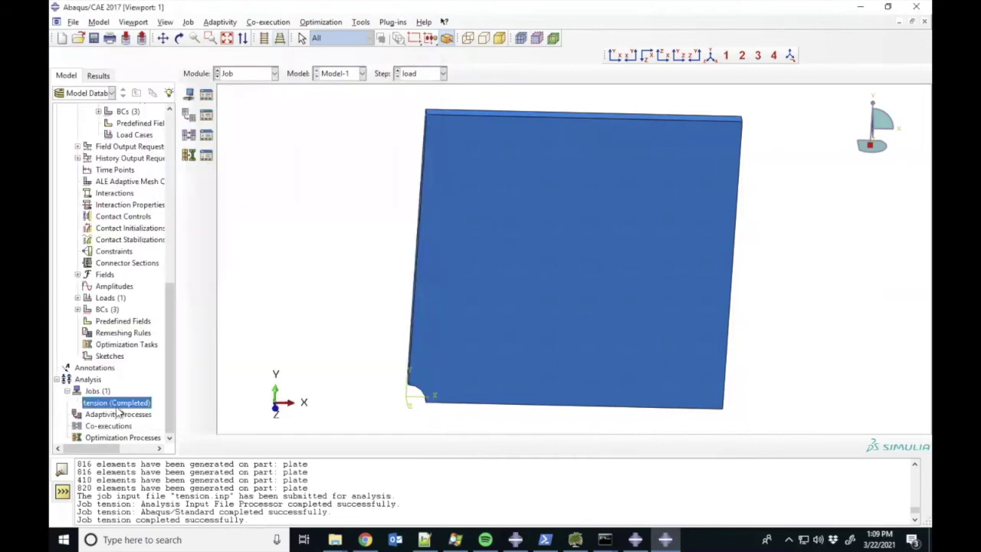
# Open the tension job's results and plot contours of stress component S22
pyautogui.rightClick(114, 406)
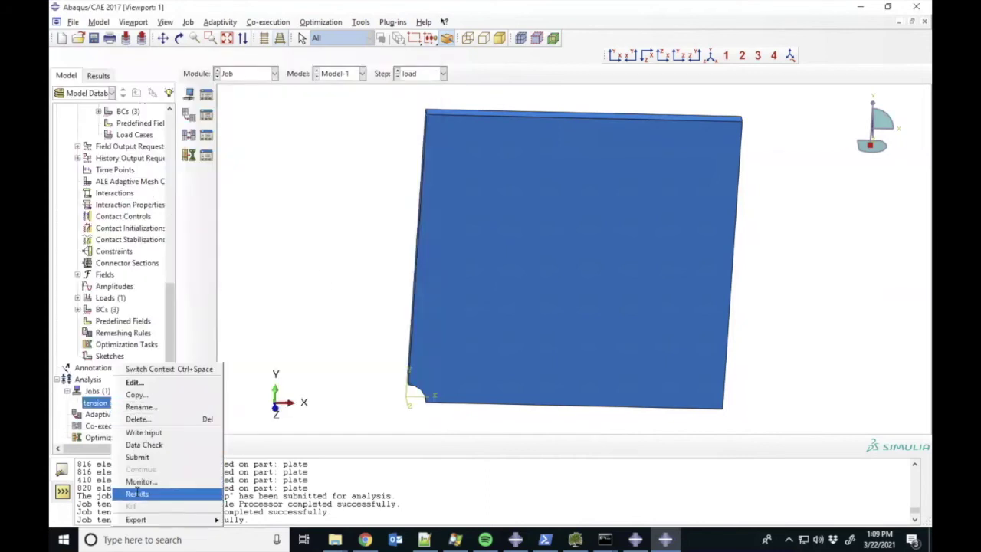
pyautogui.click(140, 494)
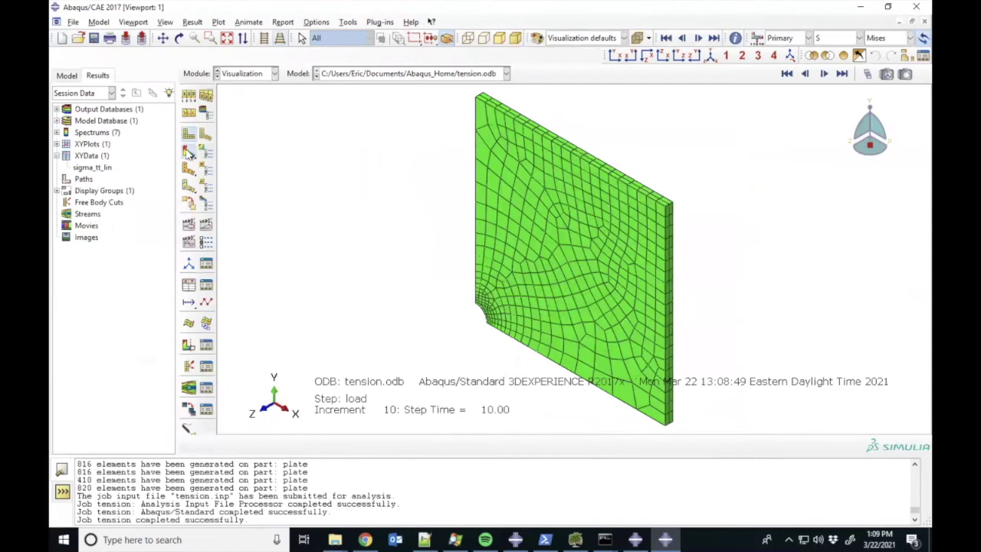
pyautogui.click(189, 153)
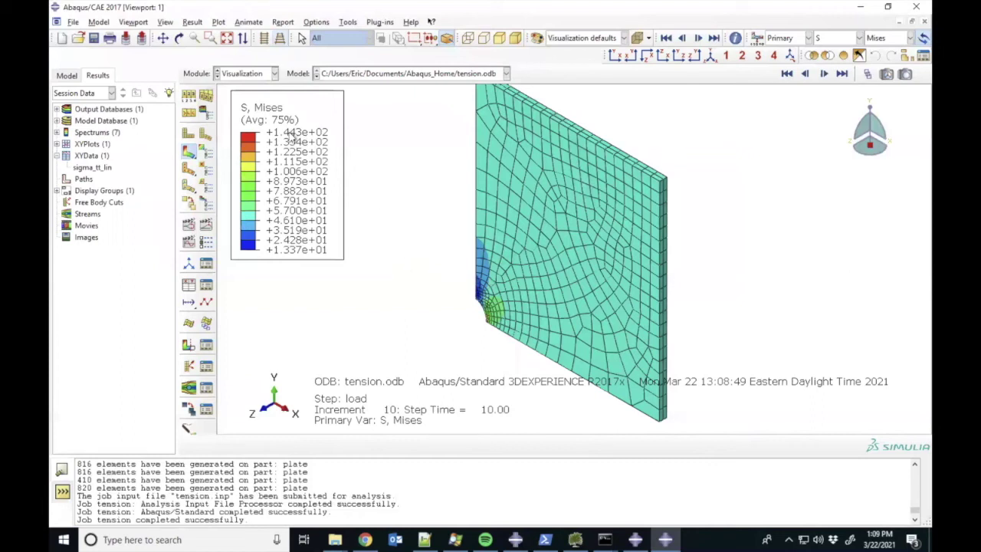
pyautogui.click(880, 40)
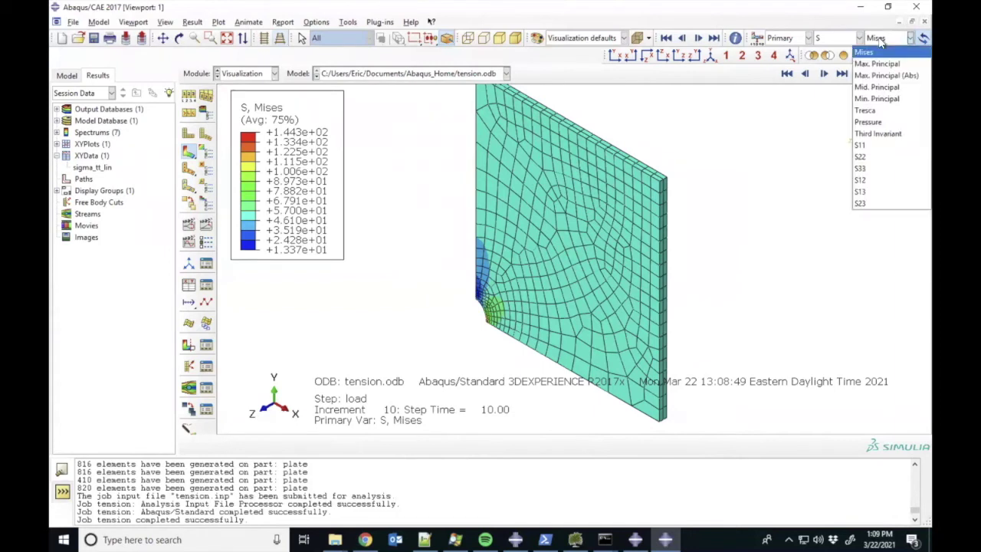
pyautogui.click(881, 157)
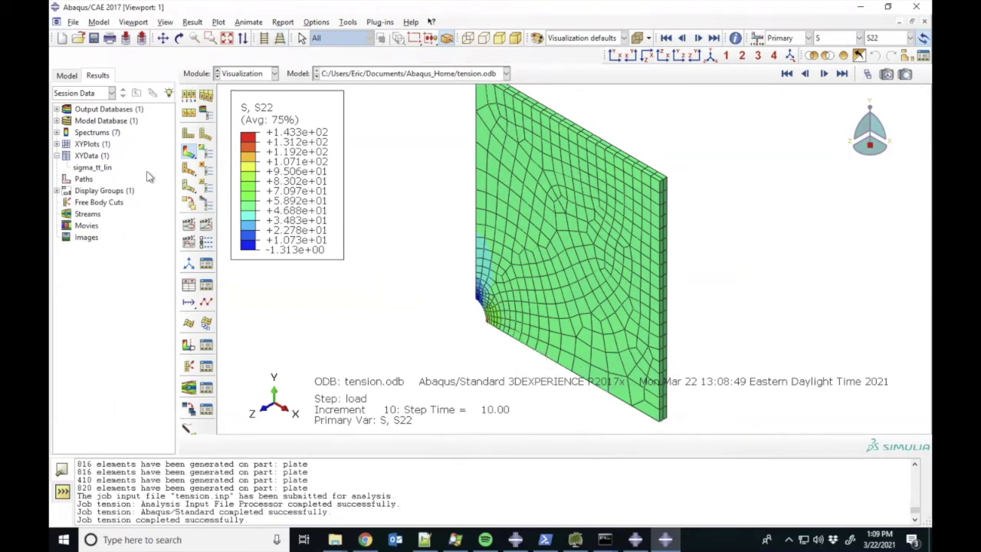
# Create an edge-list path named ligament
pyautogui.click(85, 179)
pyautogui.rightClick(86, 182)
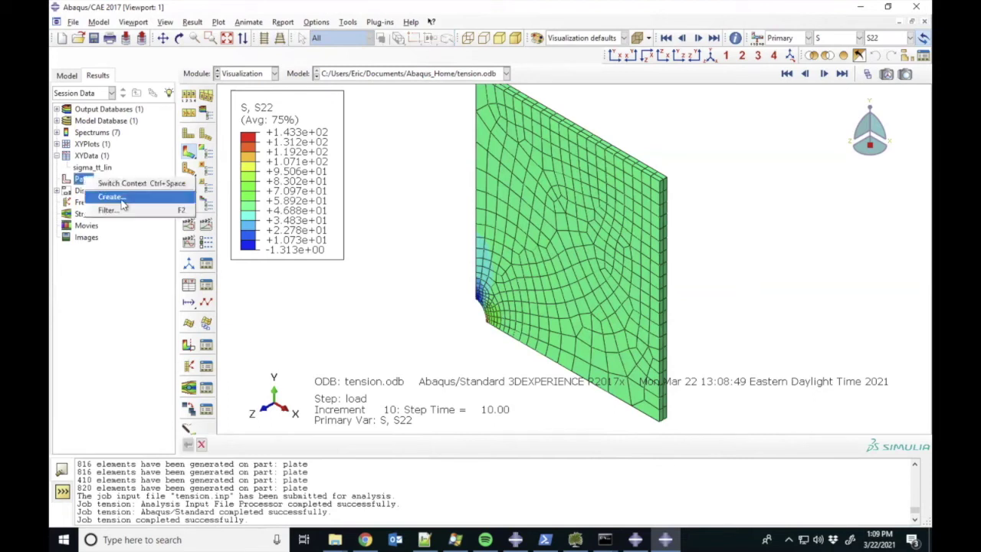
pyautogui.click(124, 198)
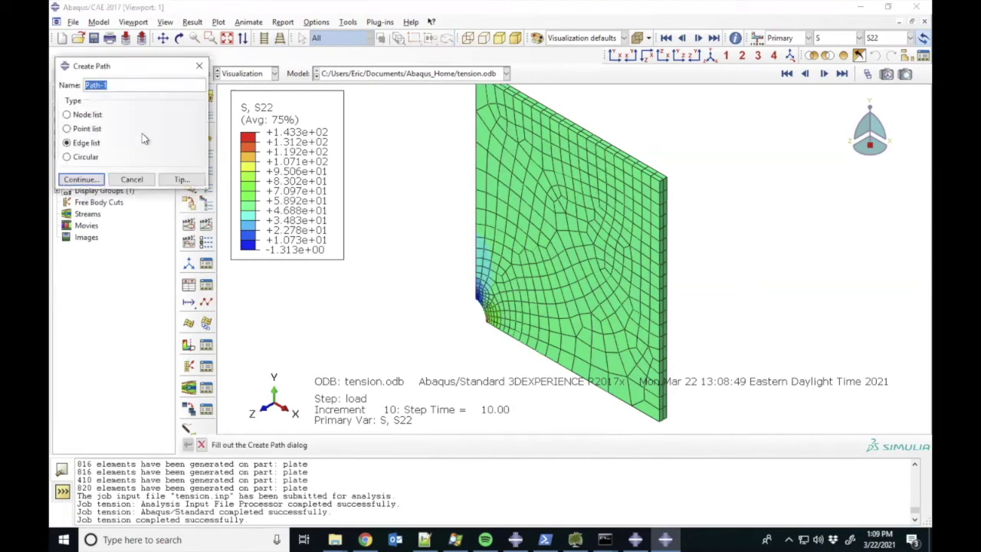
pyautogui.write('ligament')
pyautogui.click(91, 179)
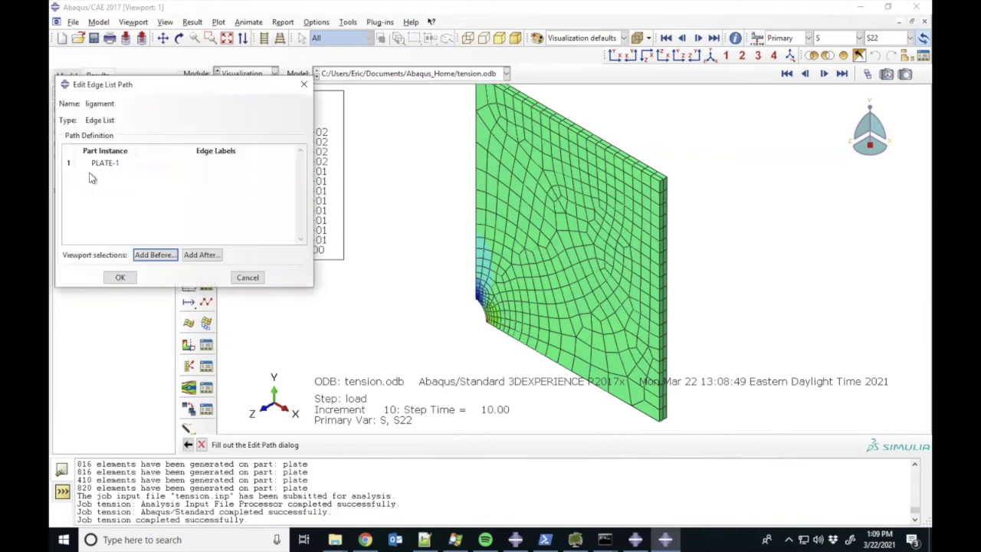
# Define the ligament path by the front feature edge along the plate's bottom, running from the hole to the outer corner
pyautogui.click(159, 256)
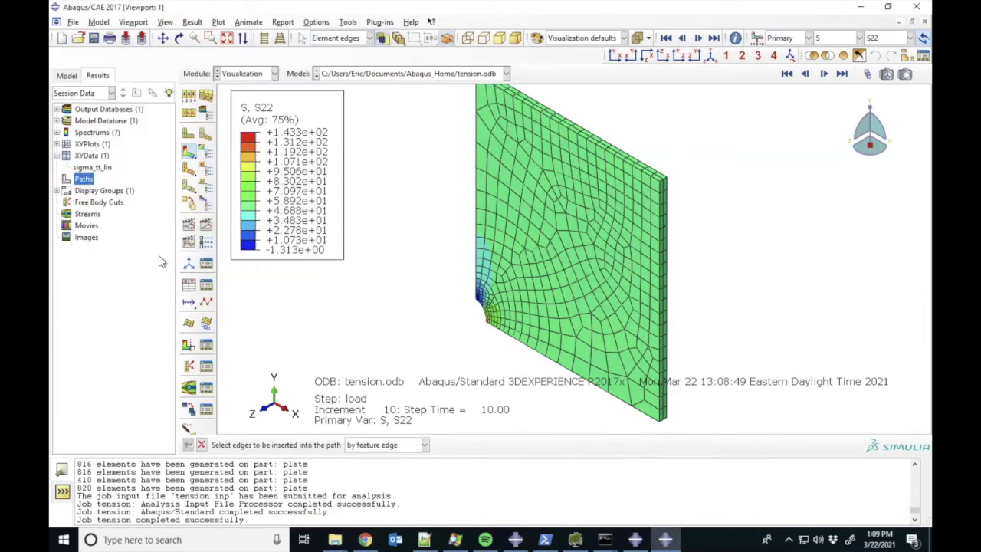
pyautogui.click(210, 38)
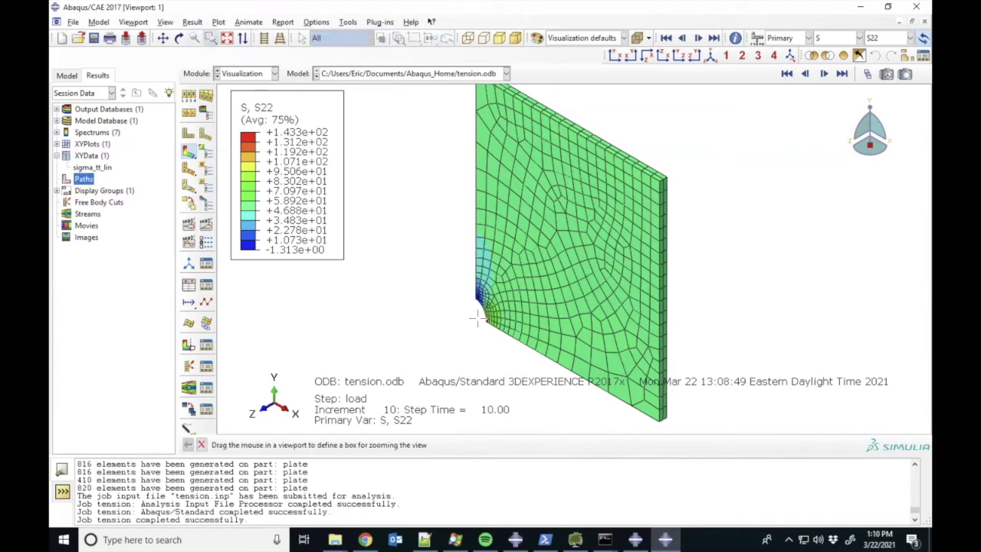
pyautogui.moveTo(479, 315); pyautogui.dragTo(504, 336)
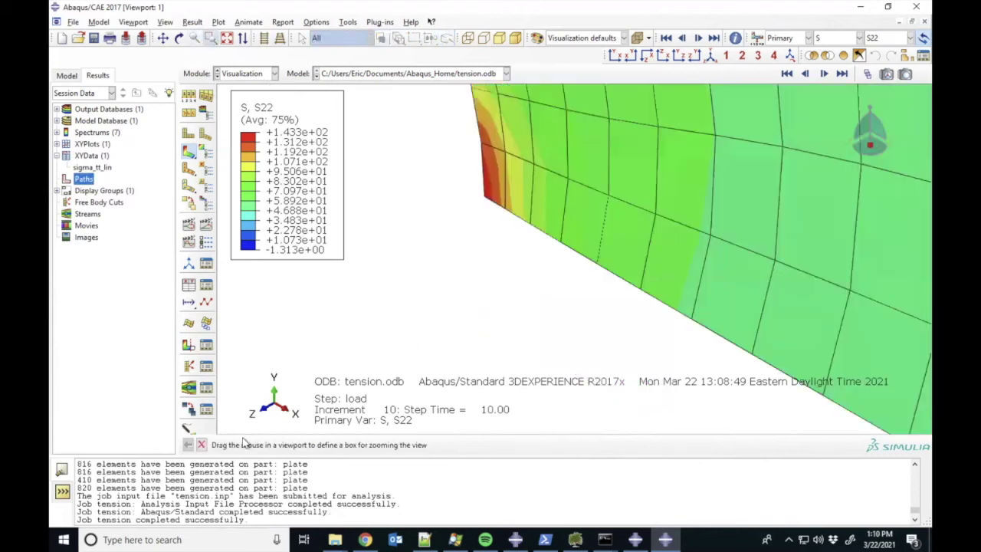
pyautogui.click(202, 445)
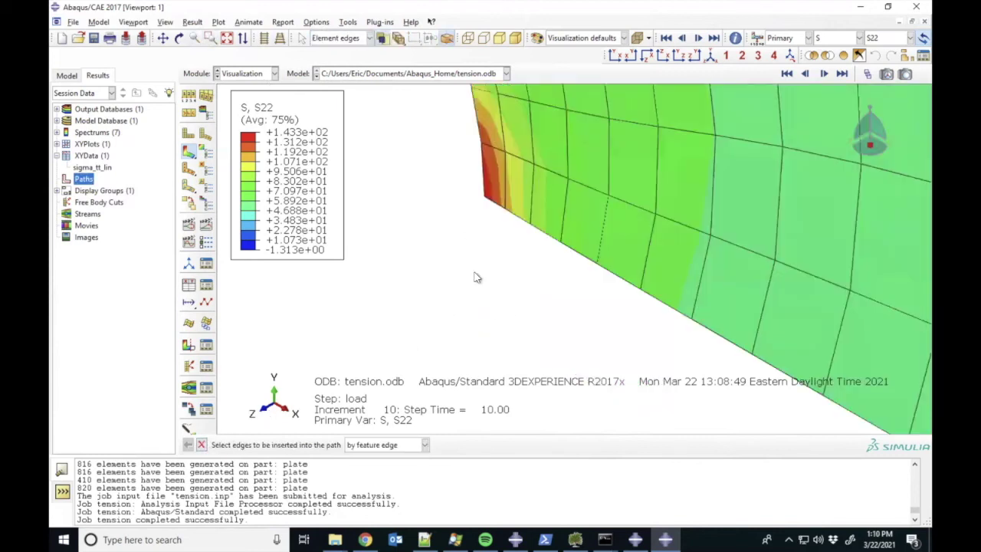
pyautogui.click(496, 207)
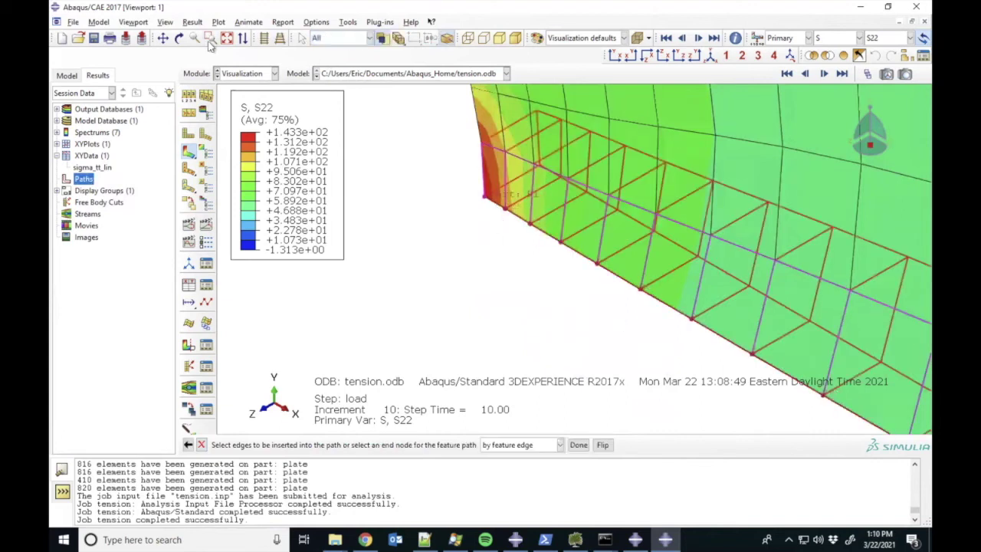
pyautogui.click(227, 39)
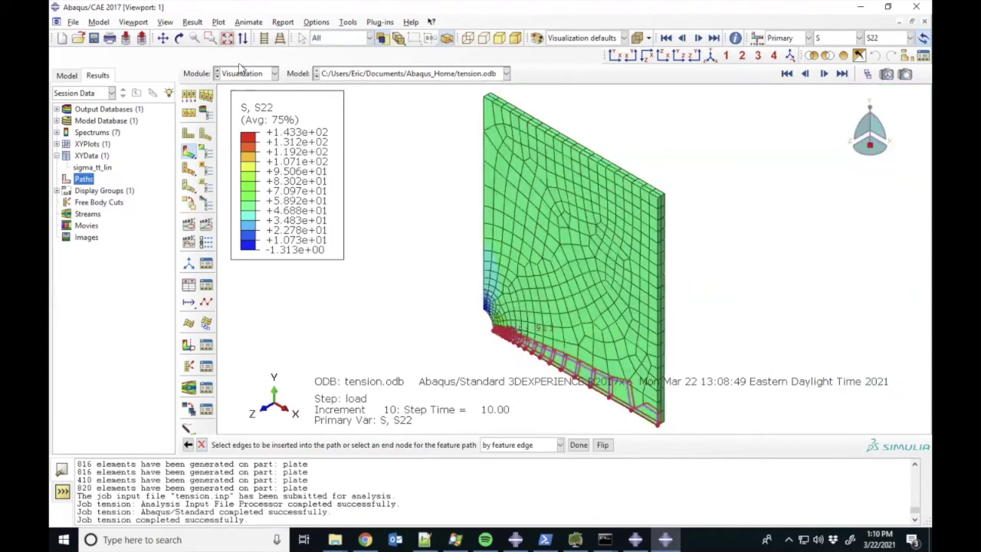
pyautogui.click(578, 445)
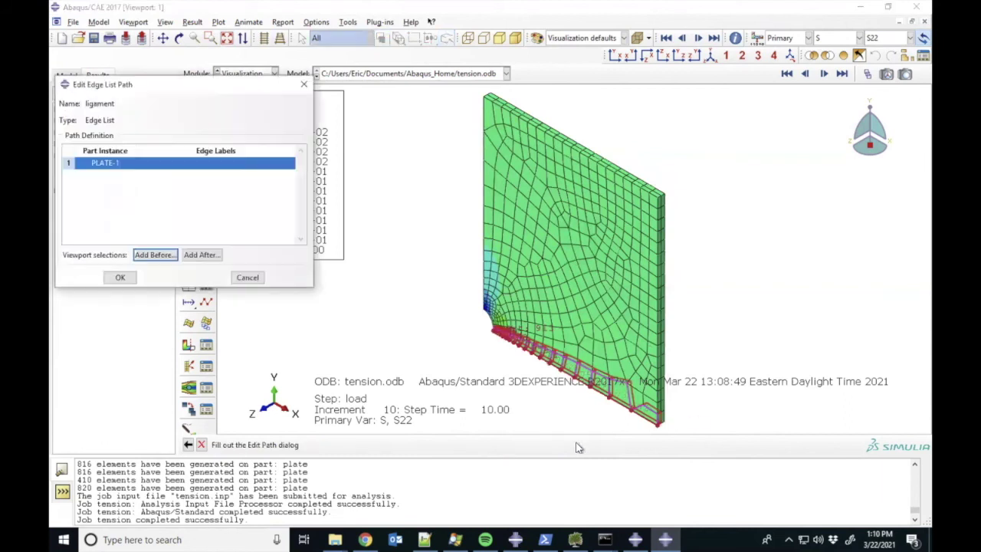
pyautogui.click(117, 277)
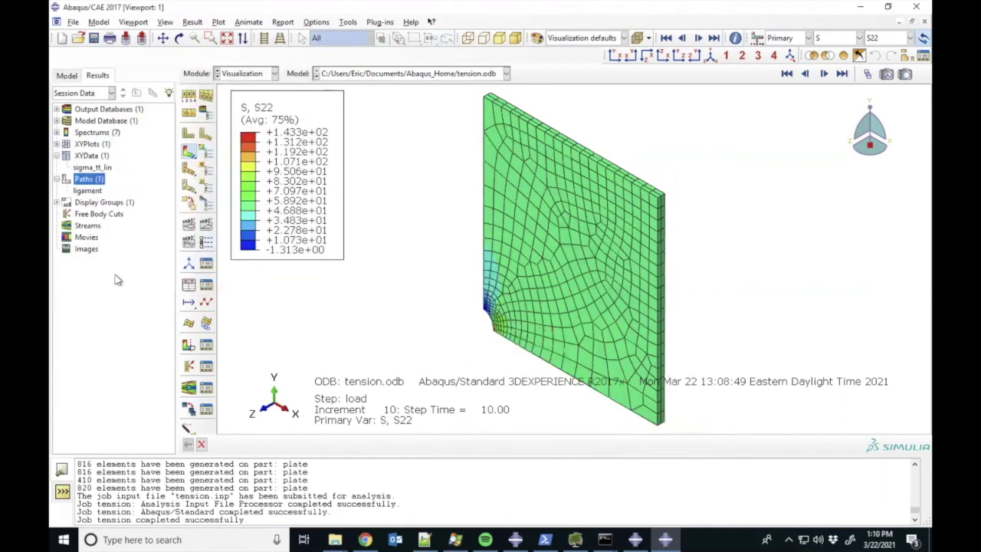
# Create XY data from the ligament path and plot S22 against true distance for frame 10 of the load step
pyautogui.rightClick(107, 156)
pyautogui.click(113, 178)
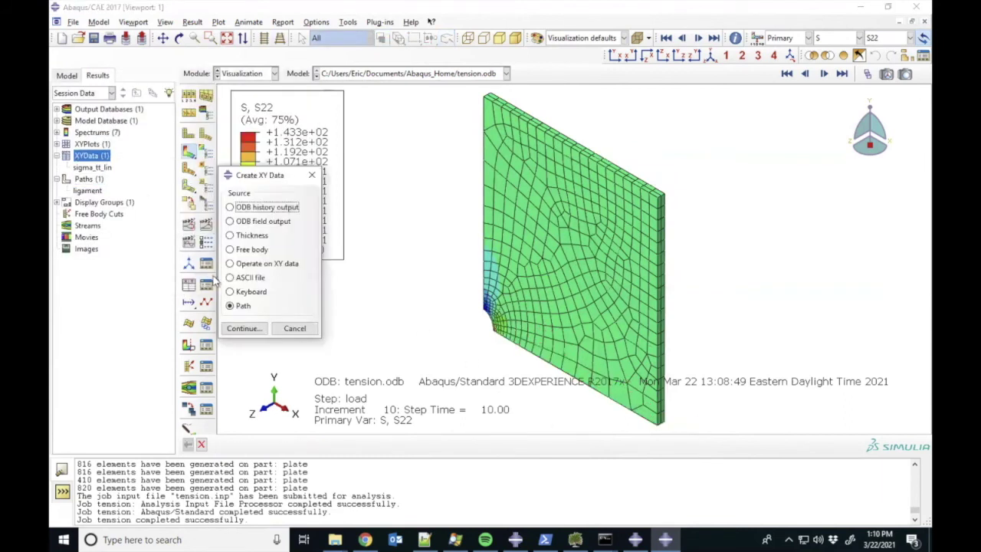
pyautogui.click(243, 328)
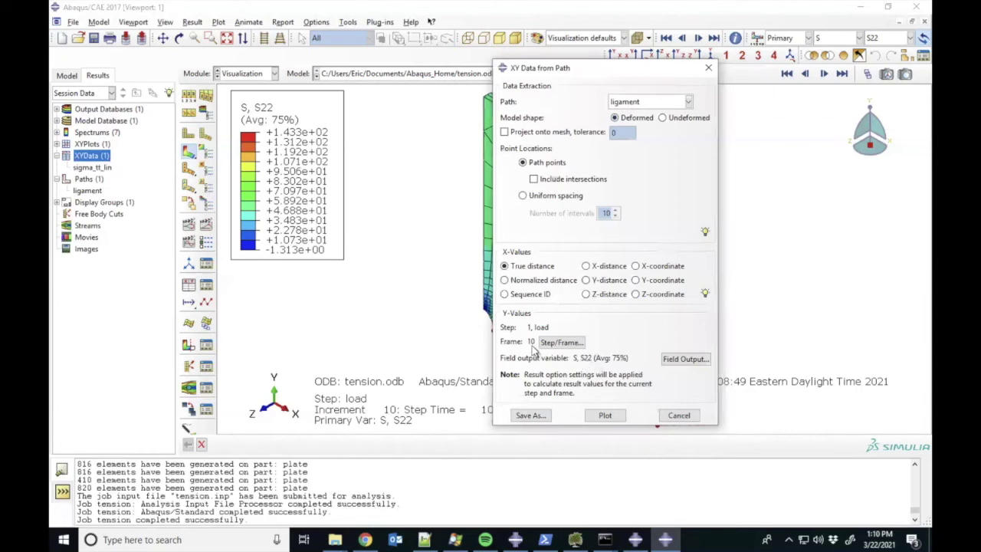
pyautogui.click(597, 417)
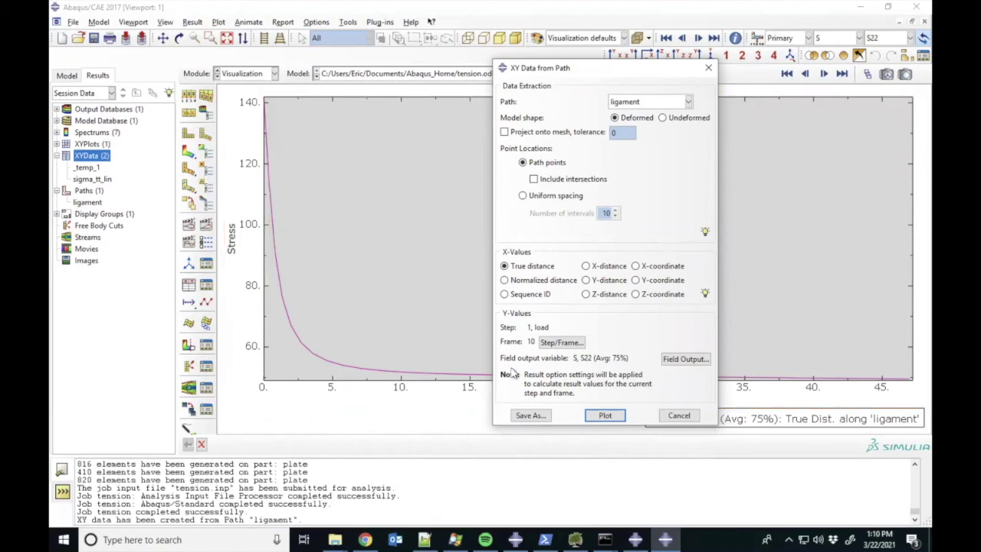
# Save the path's stress data as sigma_tt_bias and close the path extraction
pyautogui.click(529, 416)
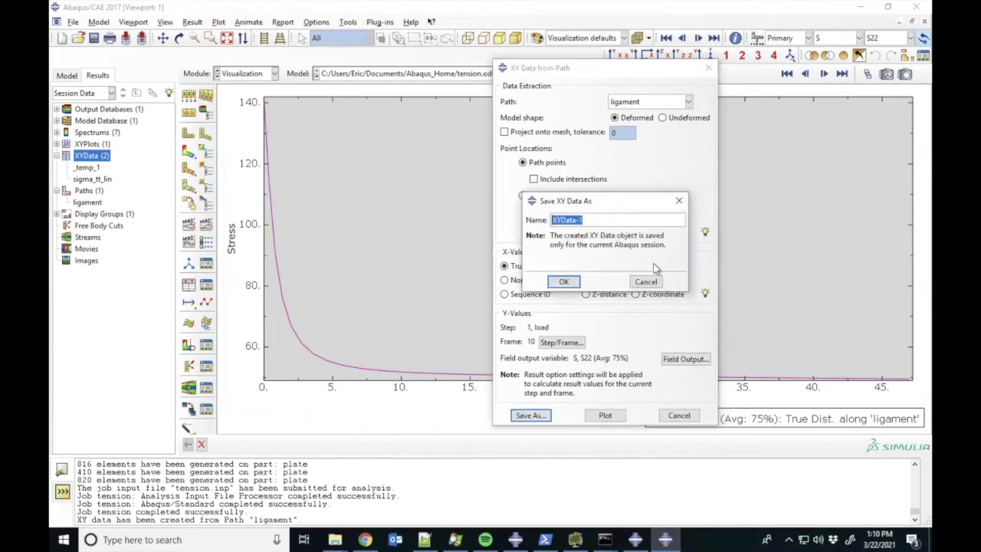
pyautogui.write('sigma_tt_bias')
pyautogui.press('Return')
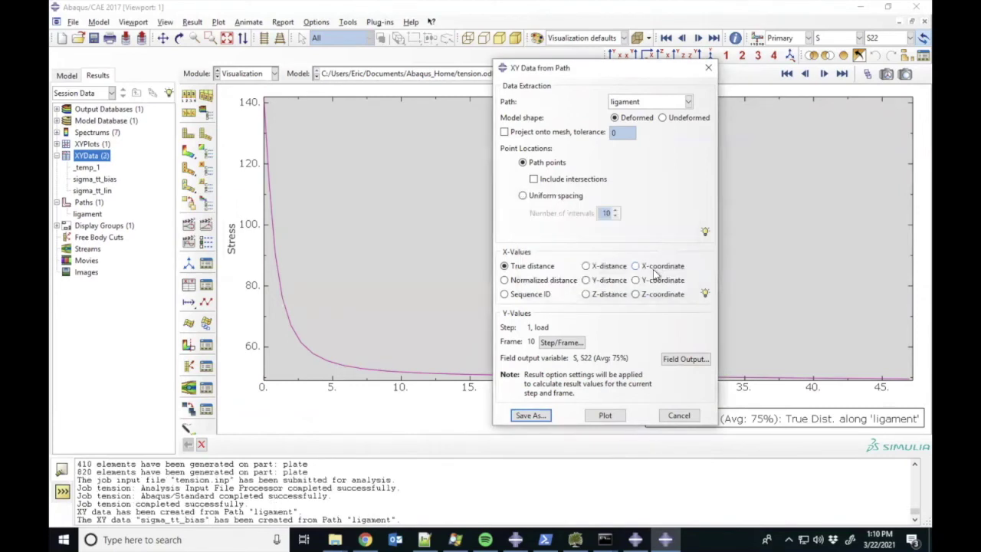
pyautogui.click(680, 415)
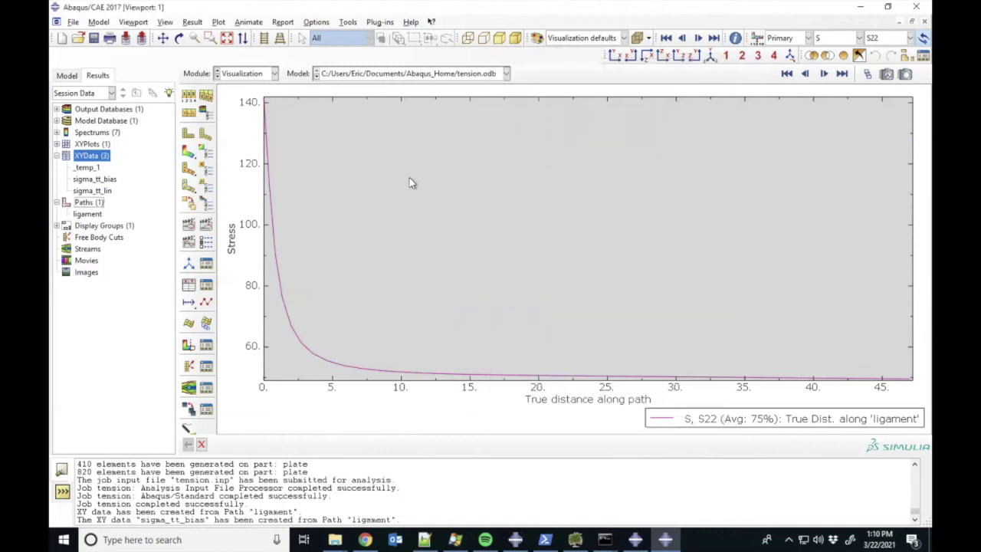
# Write an XY report of sigma_tt_bias to bias.rpt in the 2.071_demos folder, without appending, and check the written file path
pyautogui.click(283, 23)
pyautogui.click(282, 35)
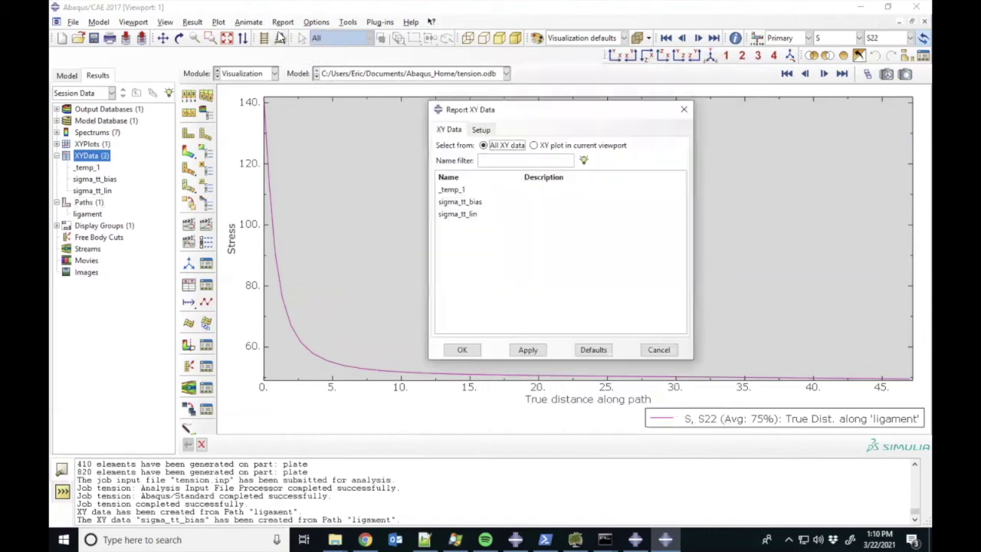
pyautogui.click(477, 202)
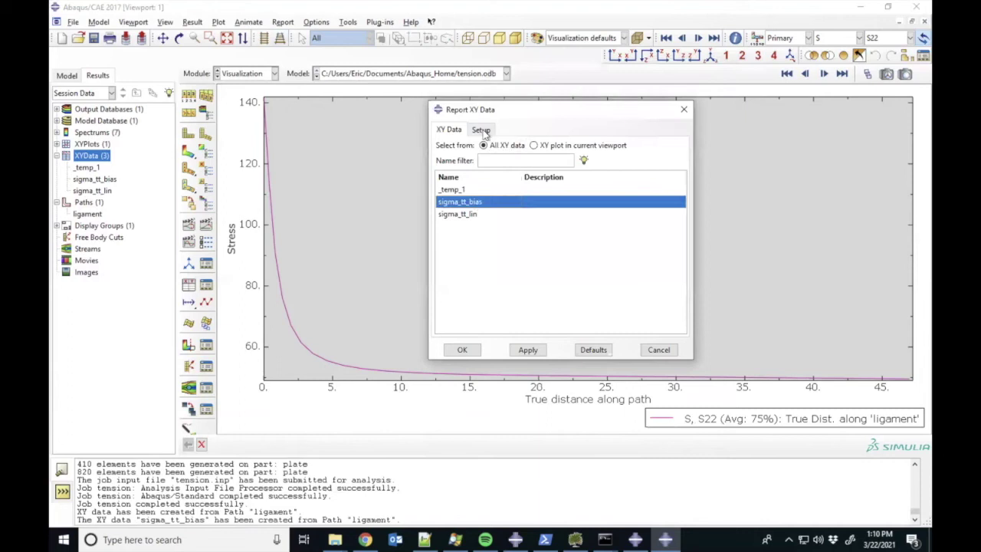
pyautogui.click(482, 131)
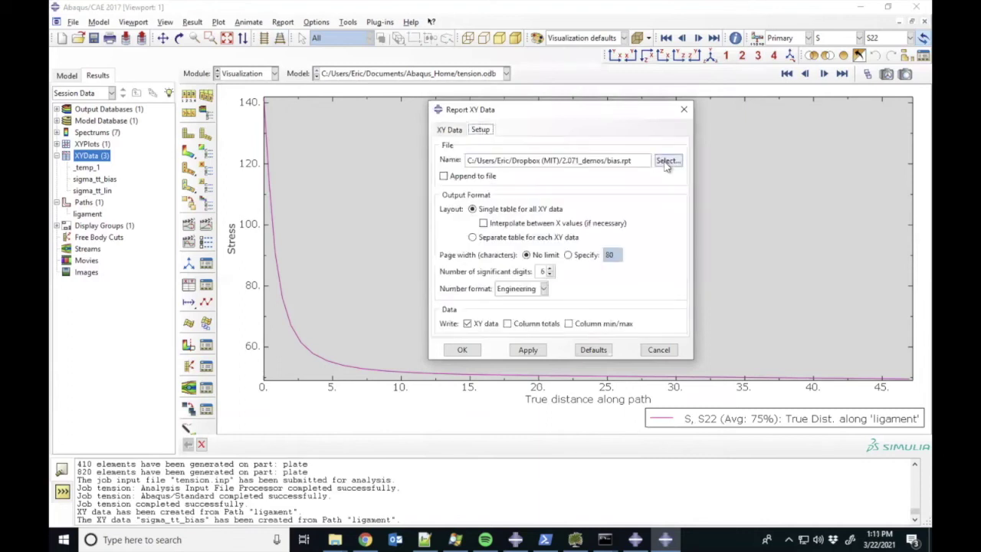
pyautogui.click(666, 161)
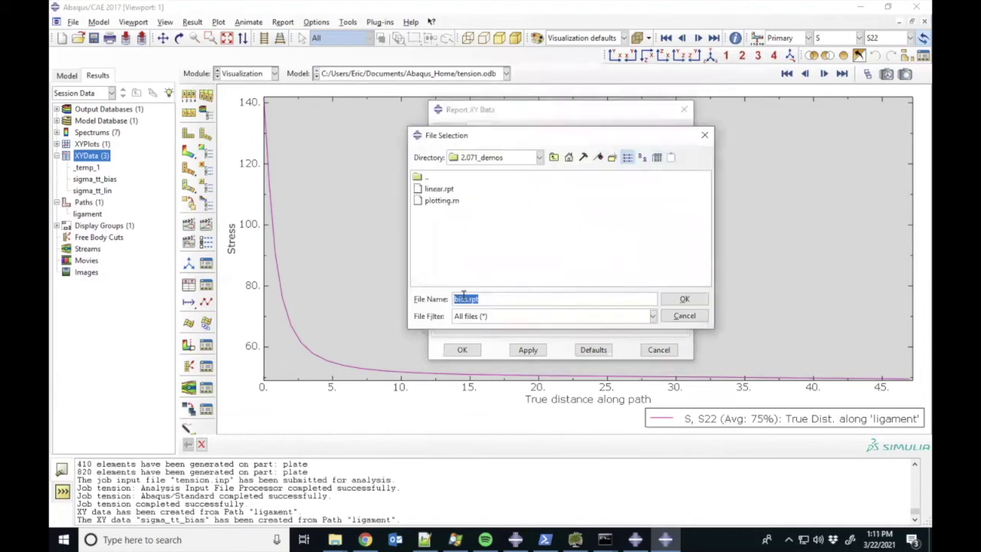
pyautogui.click(682, 300)
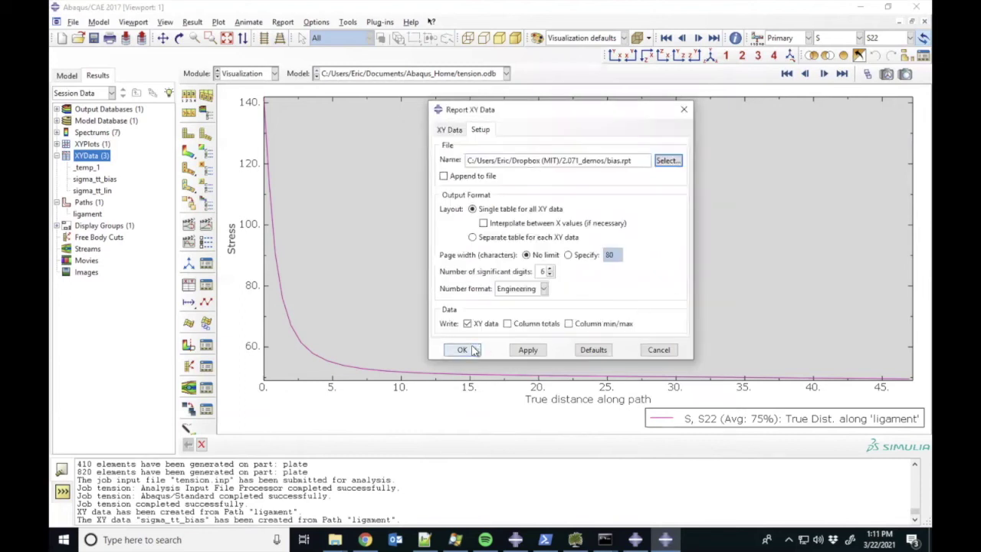
pyautogui.click(462, 349)
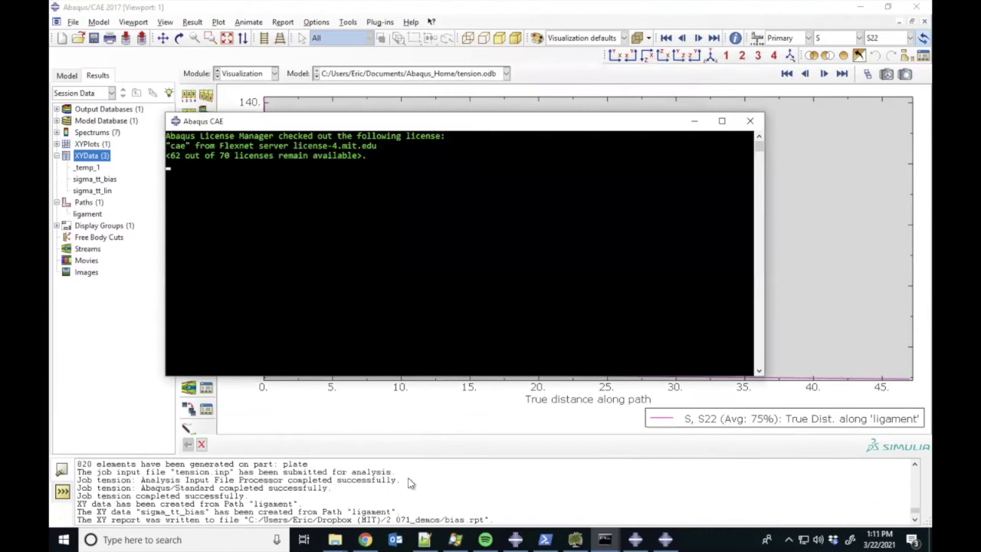
pyautogui.moveTo(492, 519); pyautogui.dragTo(316, 519)
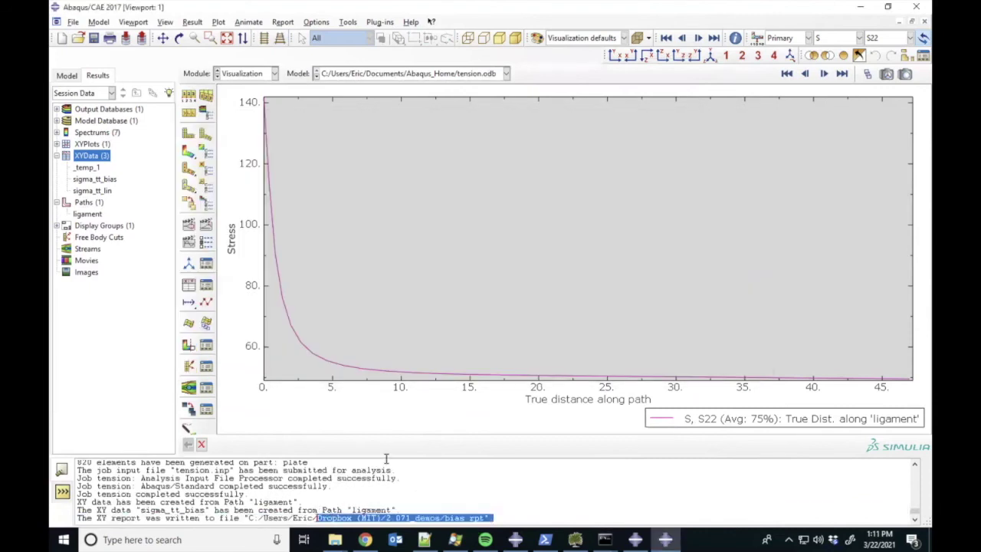
# Switch to MATLAB and change the imported data file in plotting.m to bias.rpt
pyautogui.hotkey('ctrl', 'Left')
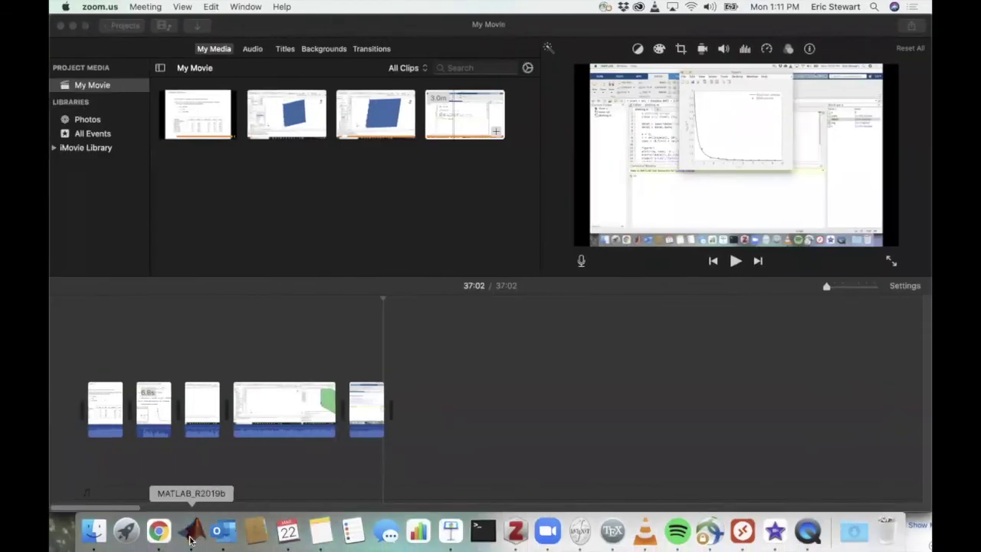
pyautogui.click(191, 537)
pyautogui.click(332, 182)
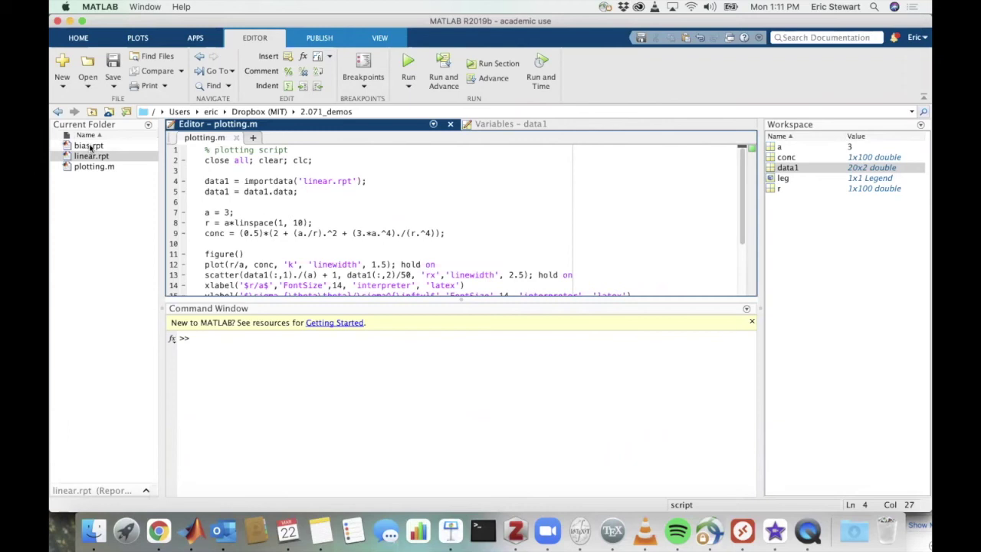
pyautogui.press('BackSpace')
pyautogui.press('BackSpace')
pyautogui.press('BackSpace')
pyautogui.press('BackSpace')
pyautogui.press('BackSpace')
pyautogui.press('BackSpace')
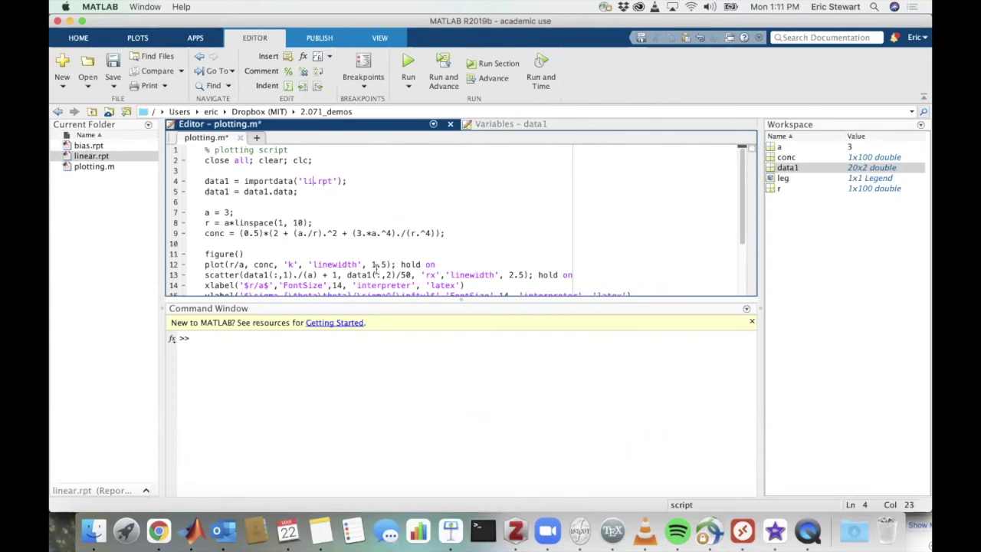
pyautogui.write('bias')
# Run the plotting script and compare the FEM points with the analytical curve, starting at the hole edge
pyautogui.click(408, 68)
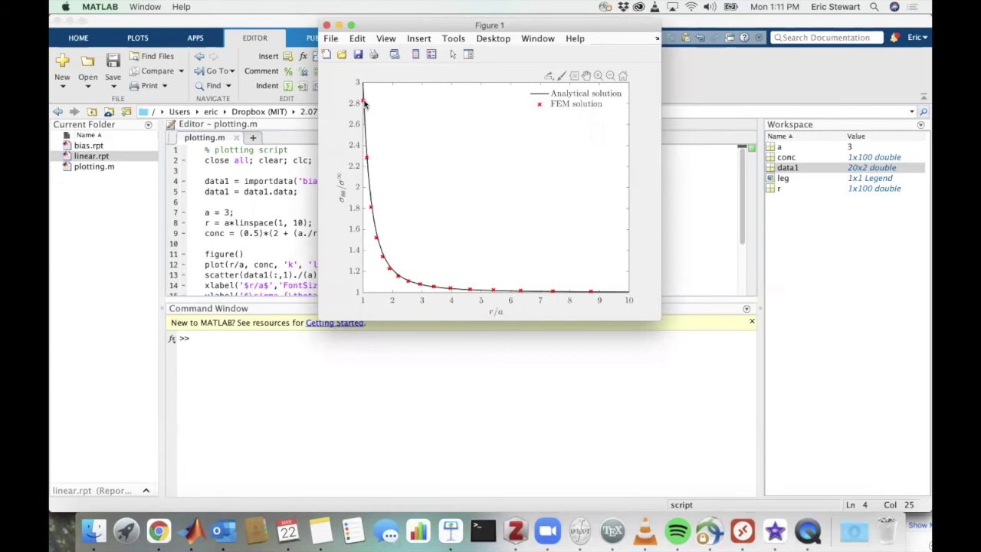
pyautogui.moveTo(364, 102)
pyautogui.moveTo(401, 278)
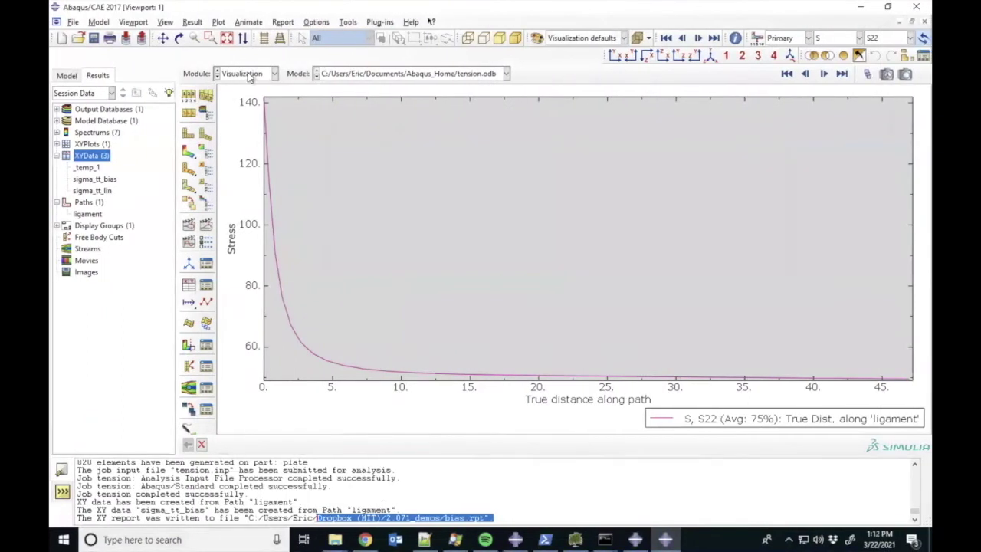
# Return to Abaqus/CAE and, in the Mesh module, assign the plate quadratic hybrid 3D Stress hex elements without reduced integration (C3D20H)
pyautogui.click(249, 76)
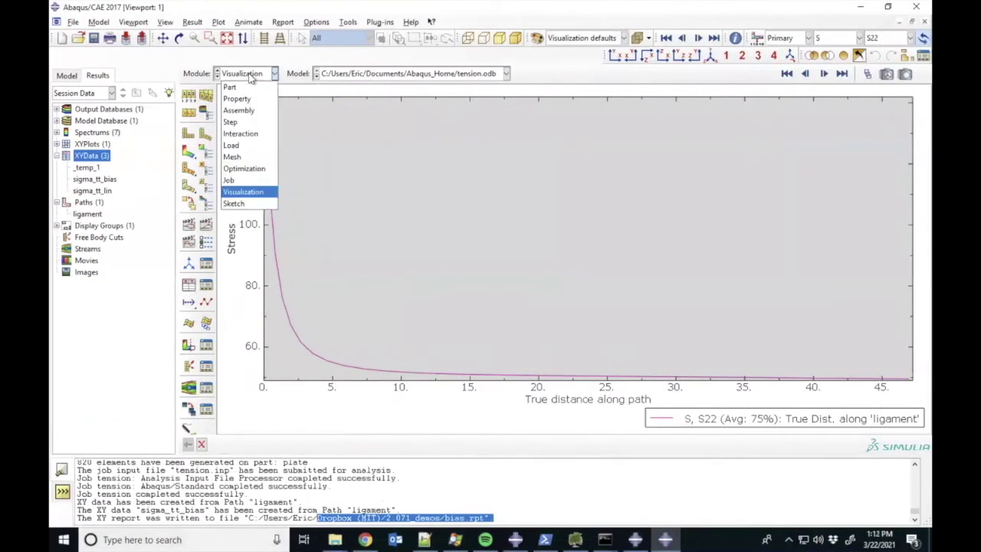
pyautogui.click(232, 157)
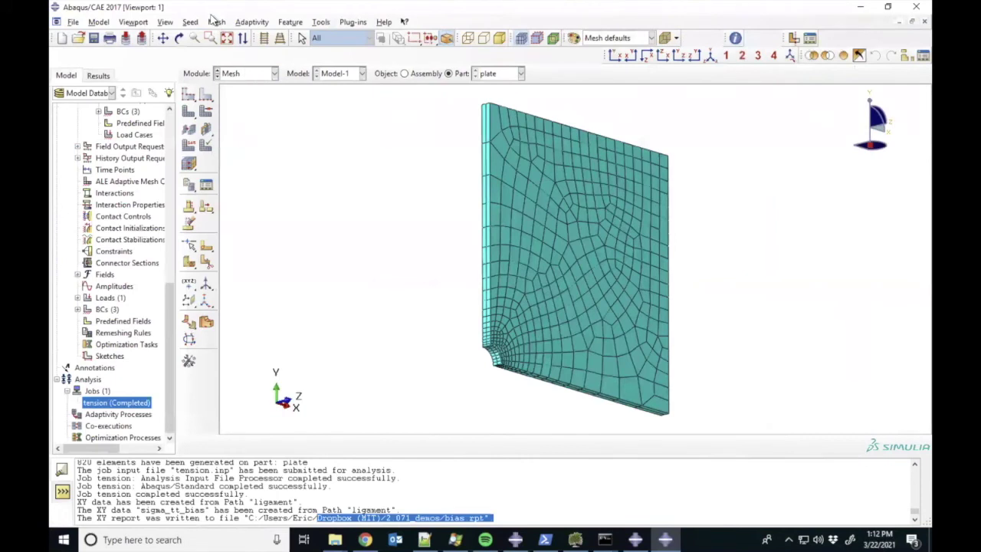
pyautogui.click(217, 21)
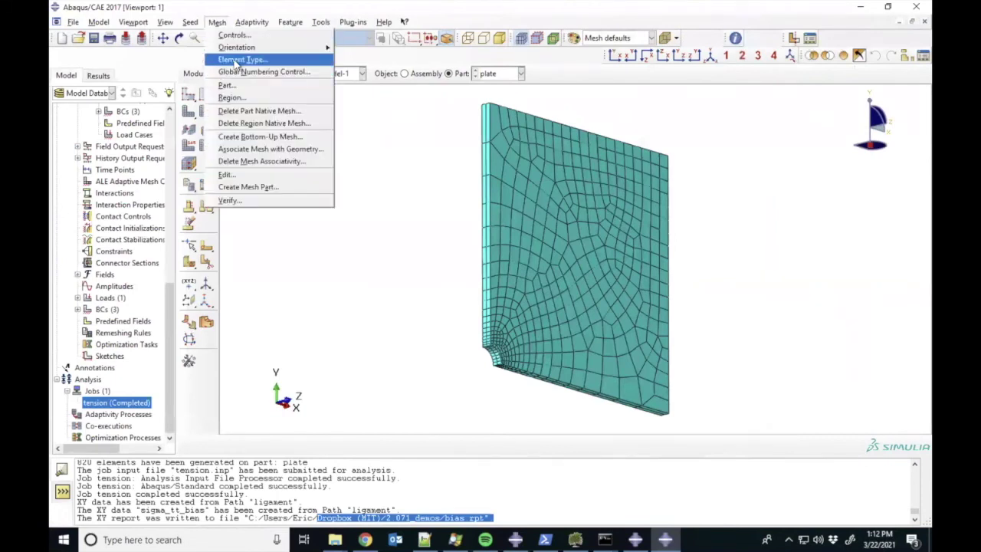
pyautogui.click(373, 131)
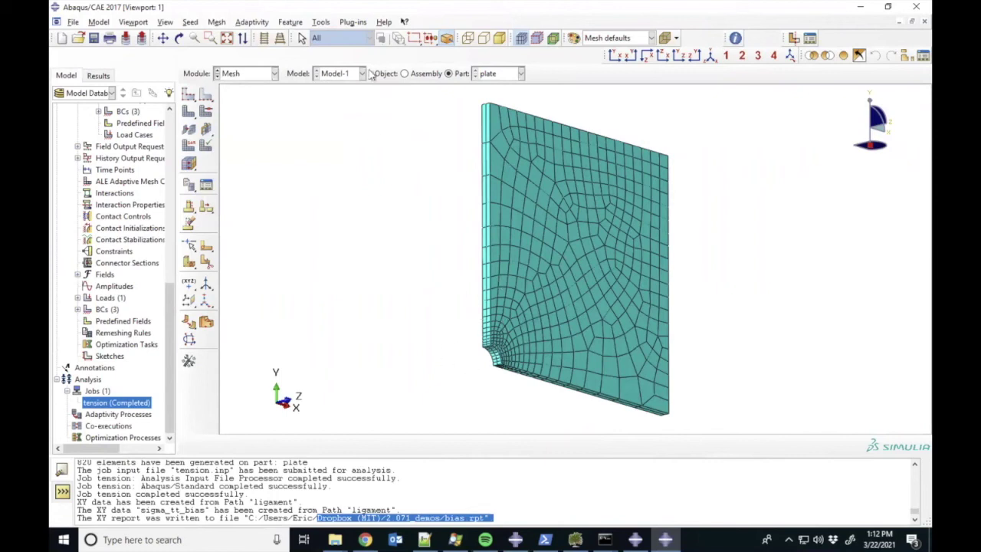
pyautogui.click(217, 21)
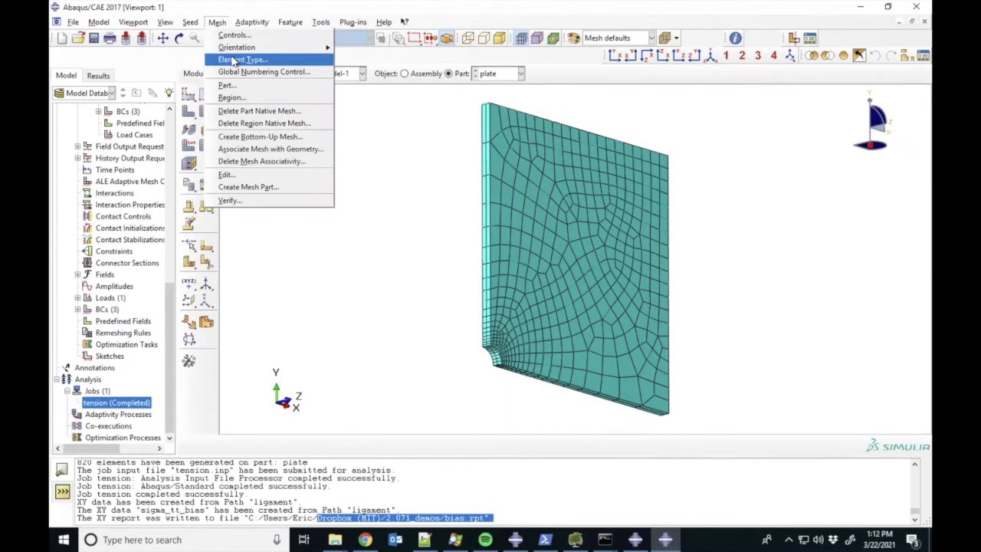
pyautogui.click(233, 60)
pyautogui.click(536, 285)
pyautogui.click(379, 444)
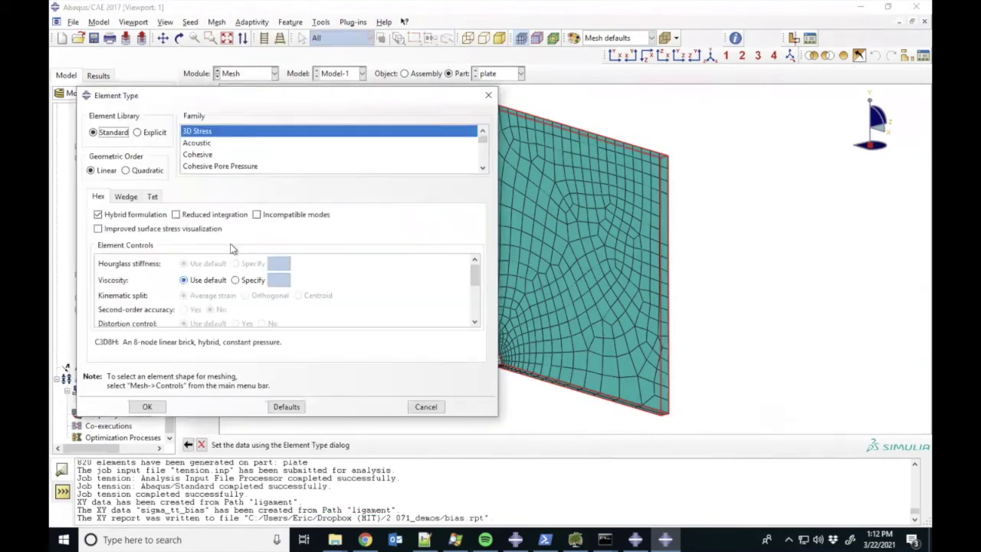
pyautogui.click(140, 171)
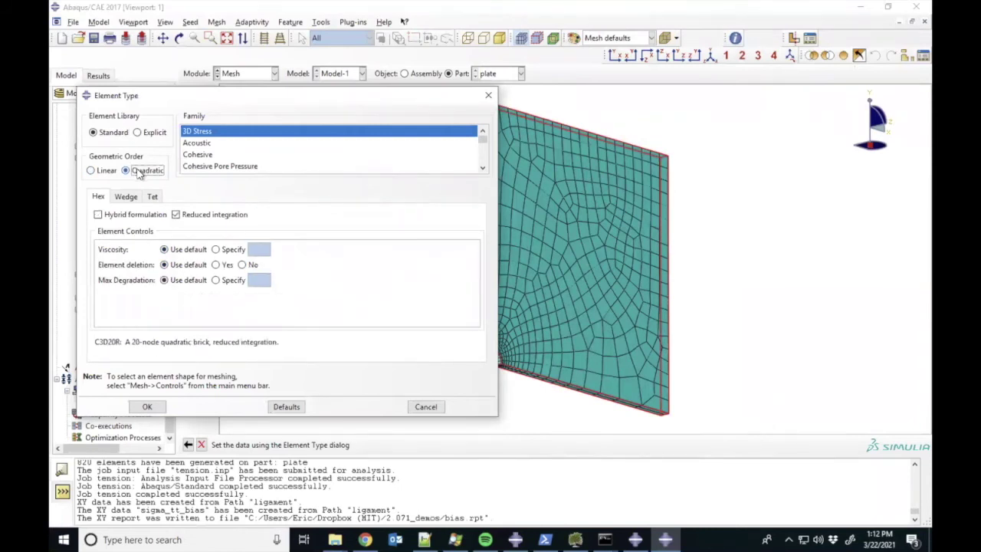
pyautogui.click(197, 215)
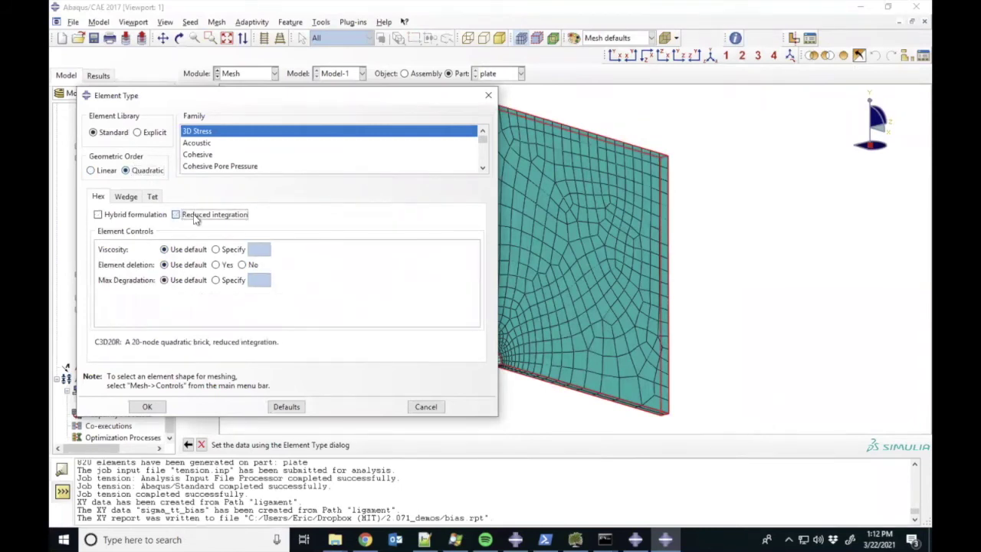
pyautogui.click(130, 216)
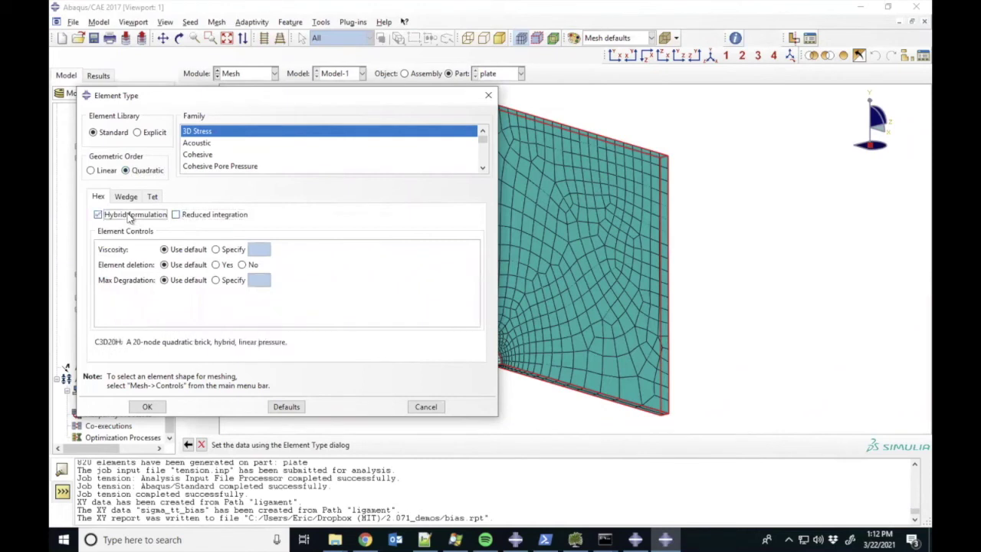
pyautogui.click(148, 408)
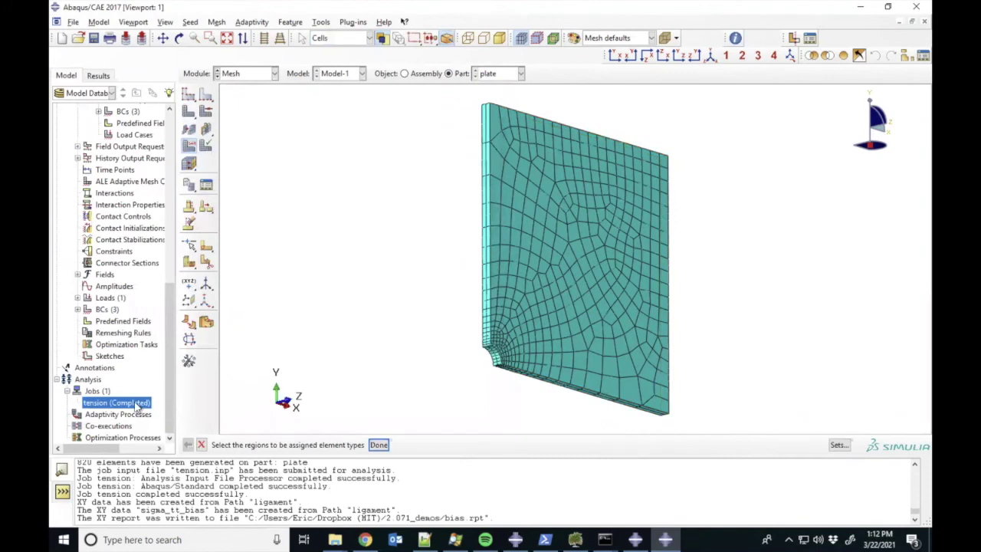
# Submit the tension job with the quadratic elements, overwriting its existing files, and monitor it until completion
pyautogui.rightClick(136, 402)
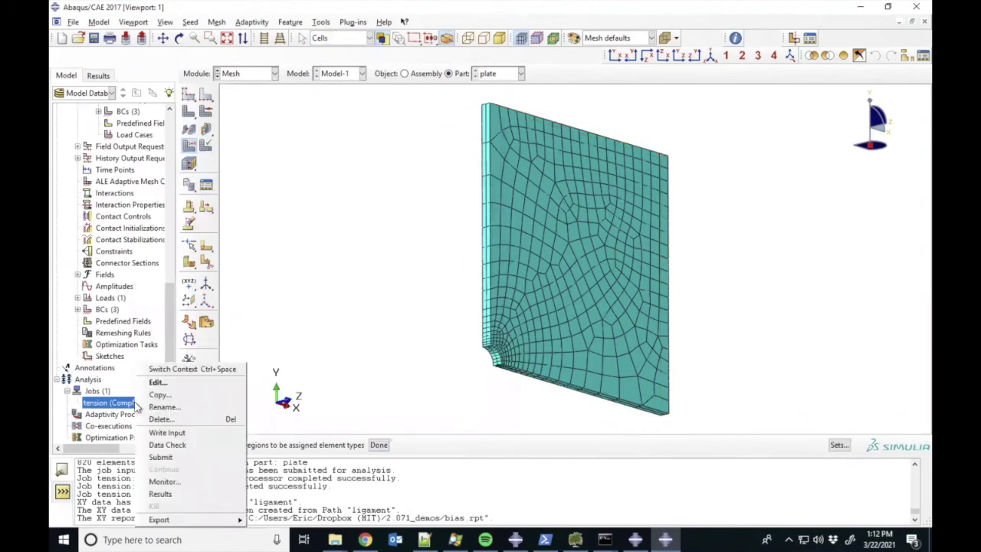
pyautogui.click(161, 458)
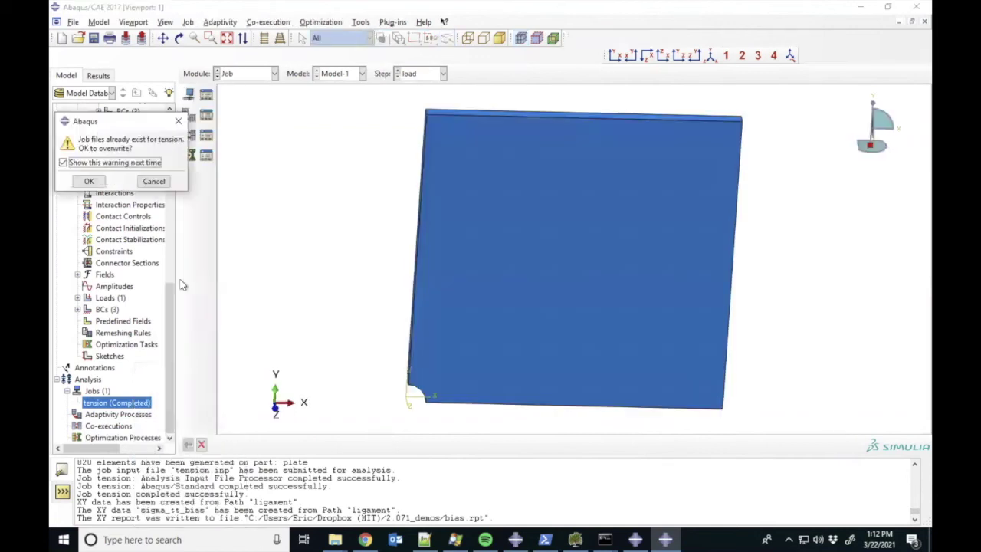
pyautogui.click(89, 182)
pyautogui.rightClick(121, 408)
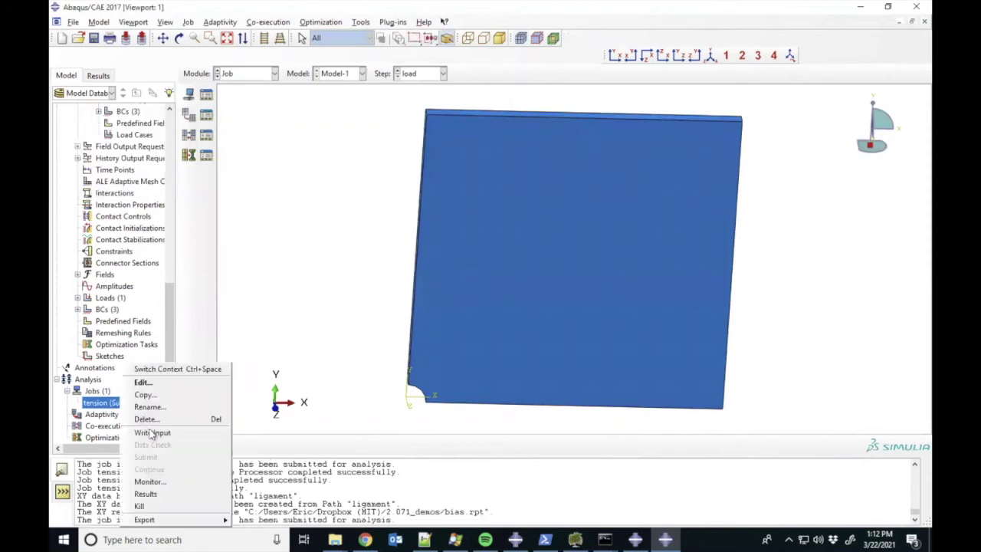
pyautogui.click(158, 483)
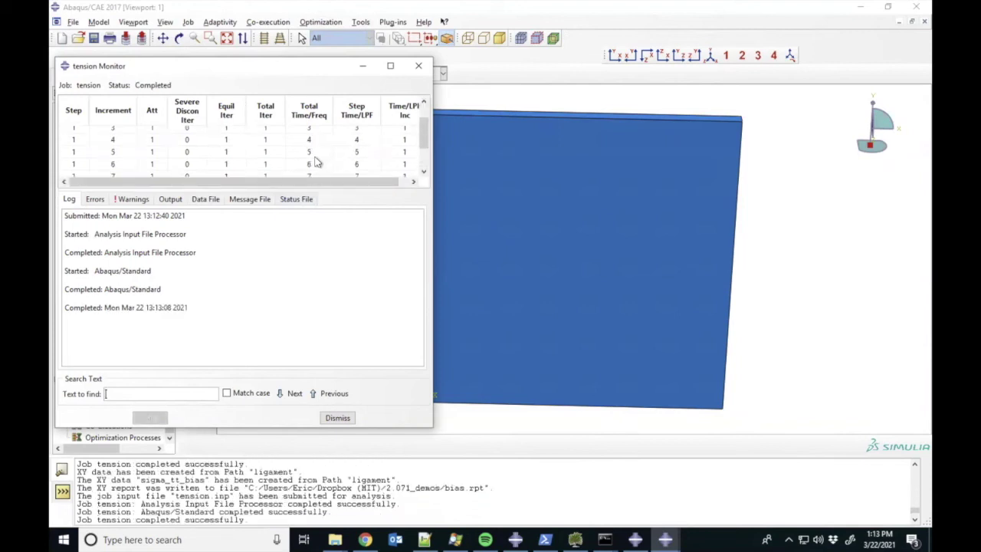
pyautogui.click(335, 418)
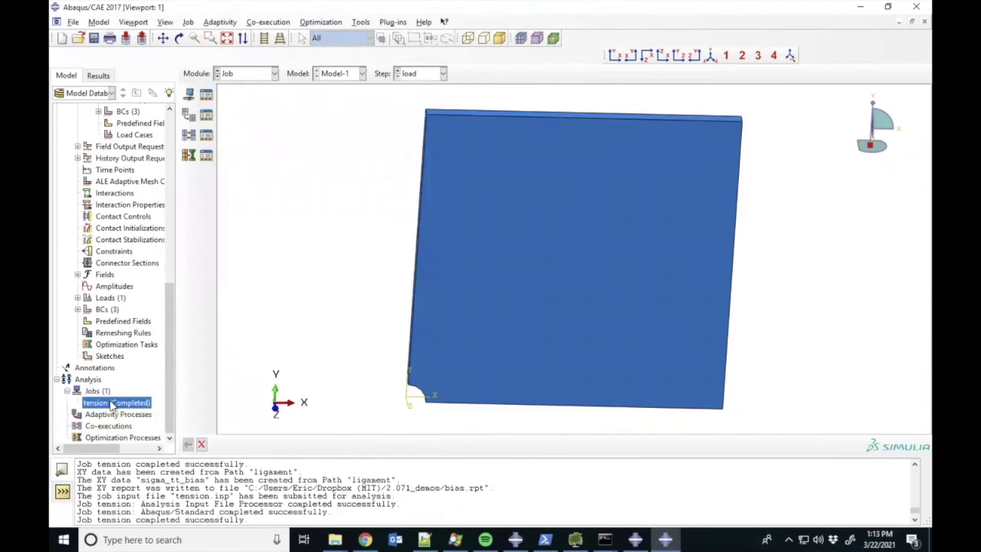
# Open the results of the rerun tension job
pyautogui.rightClick(112, 404)
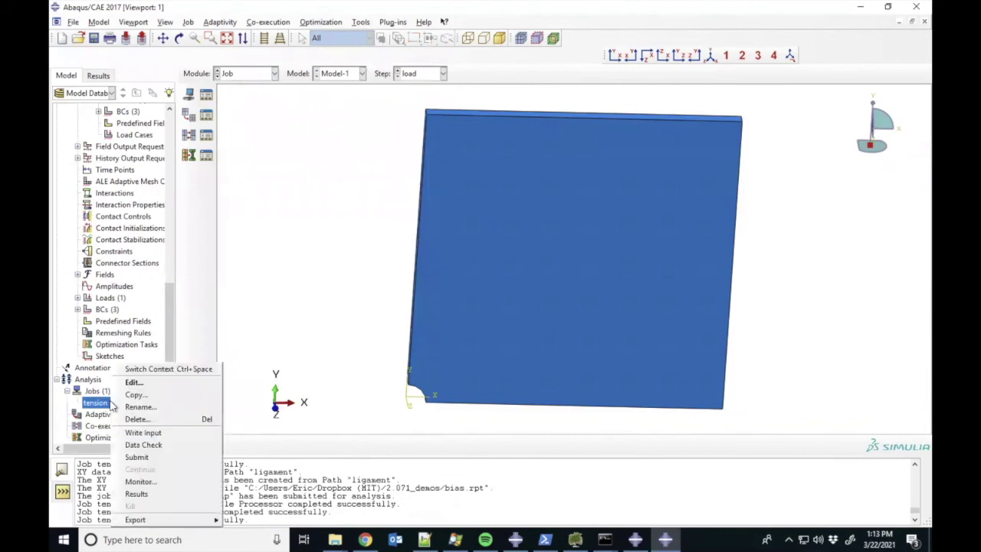
pyautogui.click(153, 494)
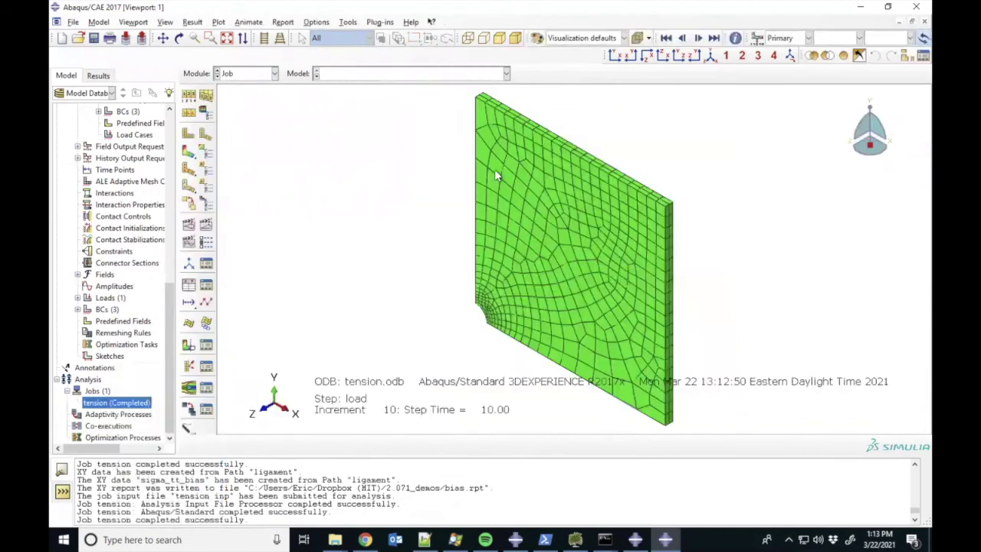
# Plot the S22 stress component as contours on the deformed plate
pyautogui.click(190, 152)
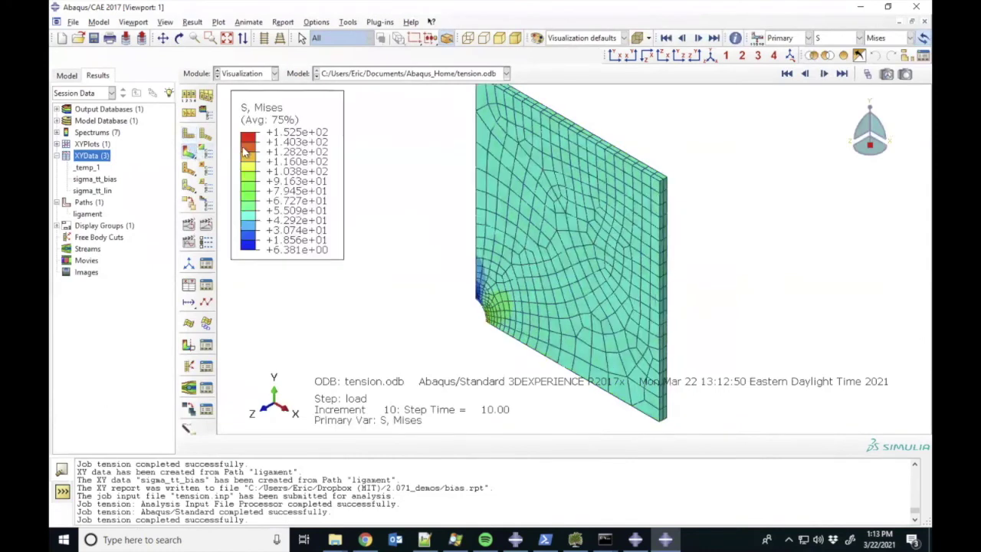
pyautogui.click(910, 39)
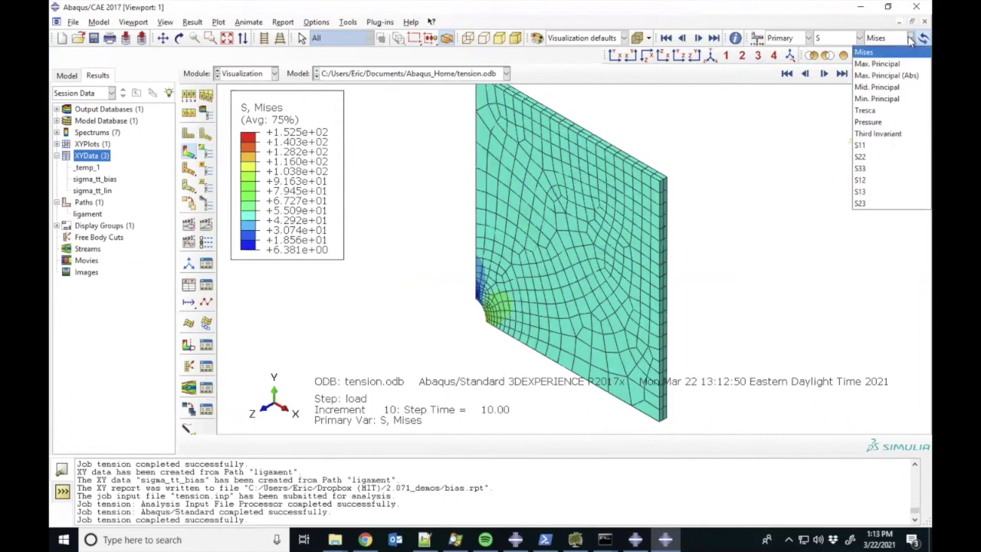
pyautogui.click(889, 158)
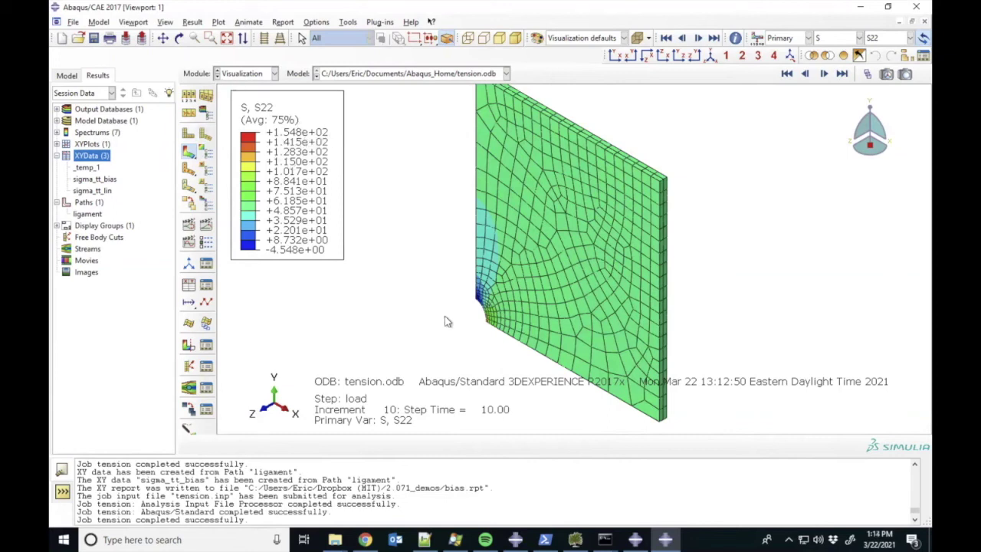
# Check the definition of the ligament path on the rerun results and keep it as it is
pyautogui.click(87, 214)
pyautogui.doubleClick(88, 214)
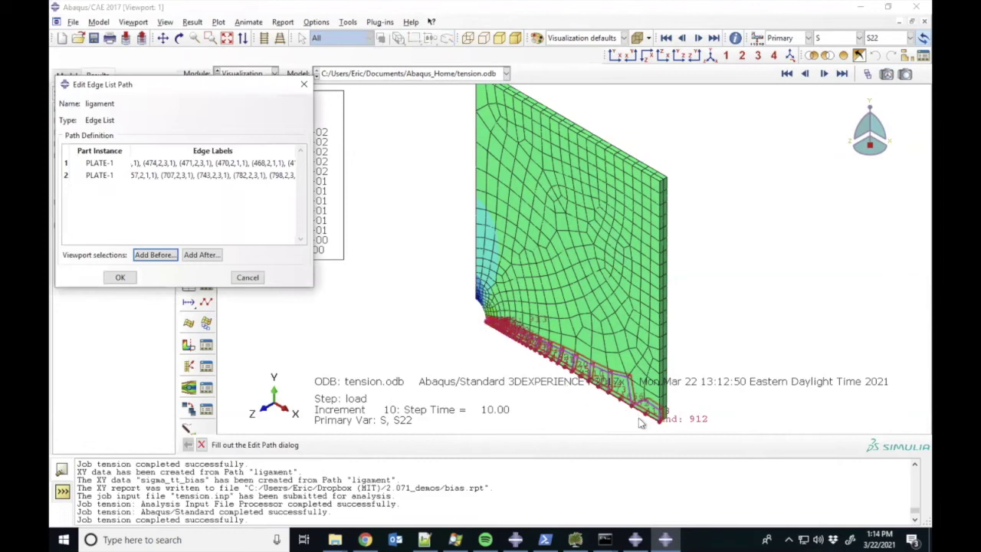
pyautogui.click(121, 278)
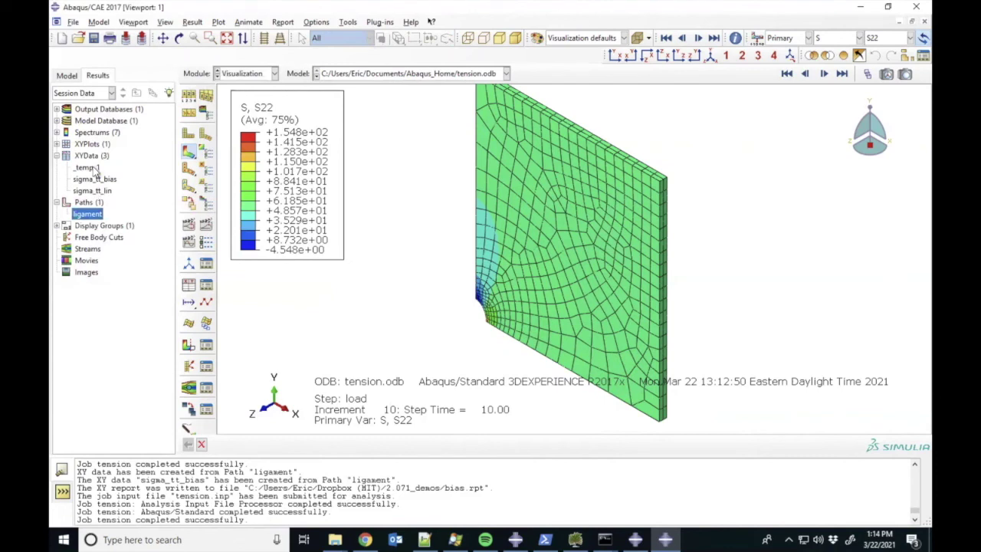
# Create XY data from the ligament path and plot S22 against true distance at the path points
pyautogui.click(93, 157)
pyautogui.rightClick(96, 159)
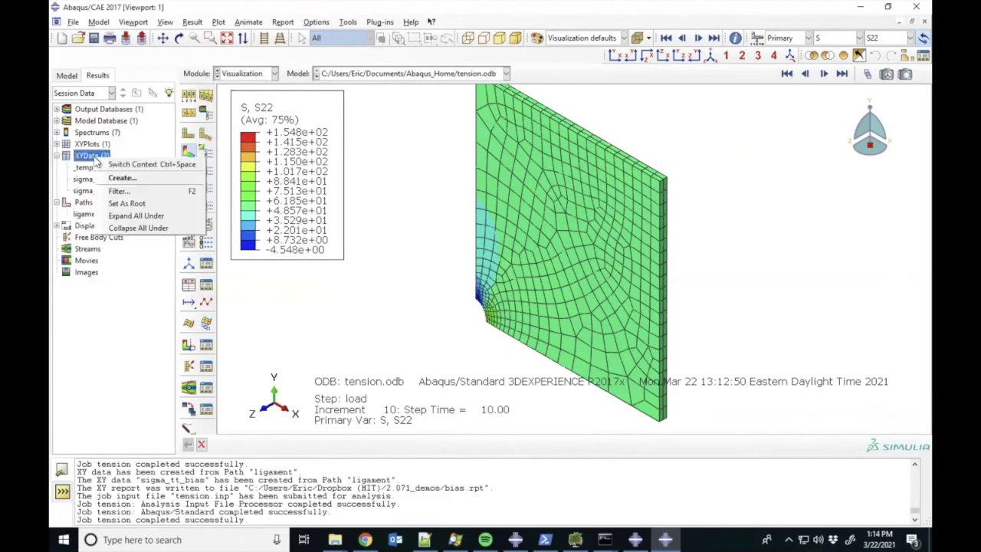
pyautogui.click(147, 187)
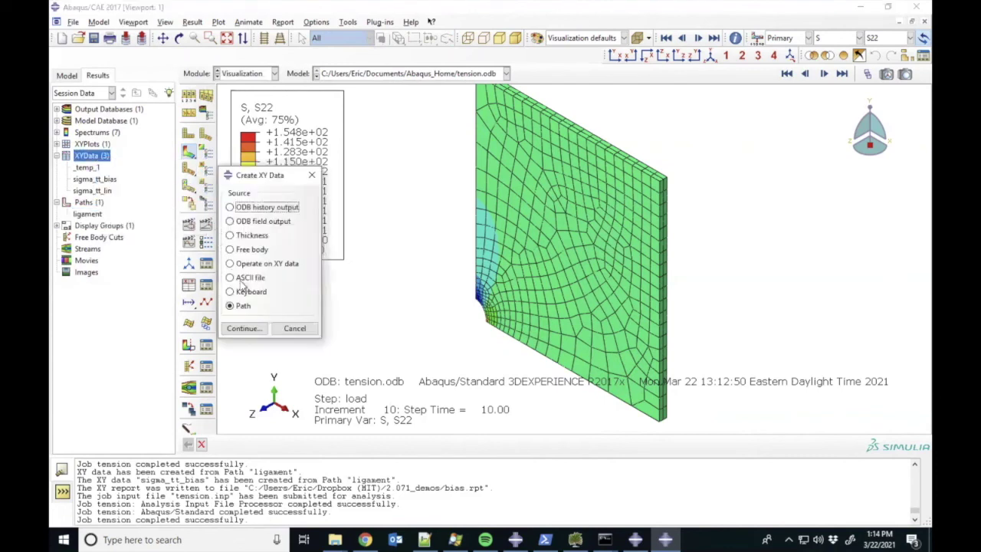
pyautogui.click(242, 329)
pyautogui.click(523, 163)
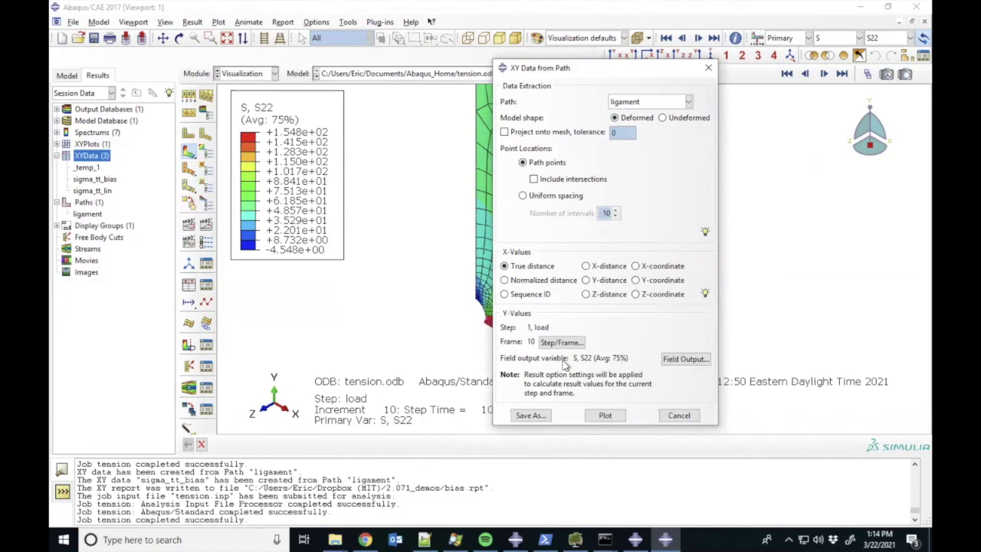
pyautogui.click(604, 416)
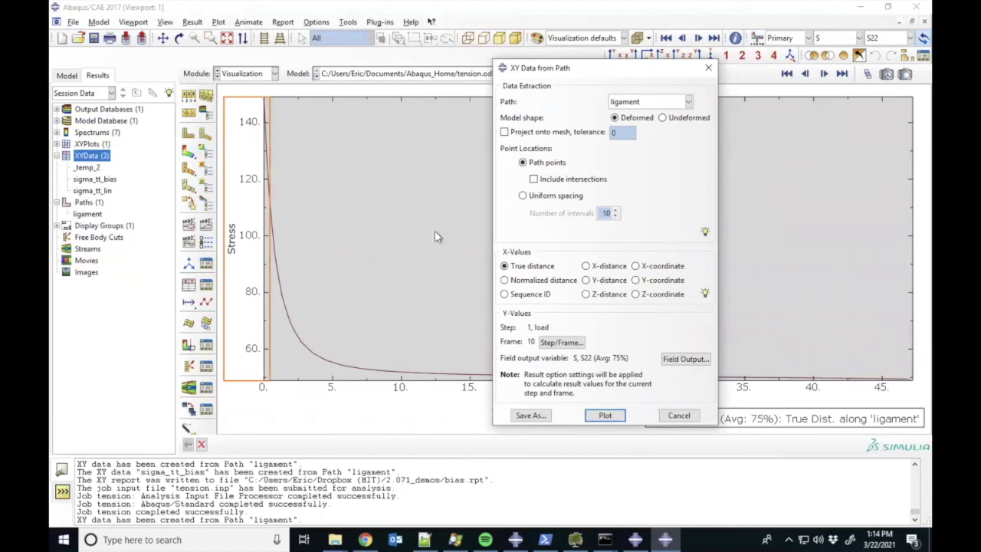
# Save the path's XY data as sigma_tt_quad and close the extraction dialog
pyautogui.click(529, 415)
pyautogui.write('sigma_tt')
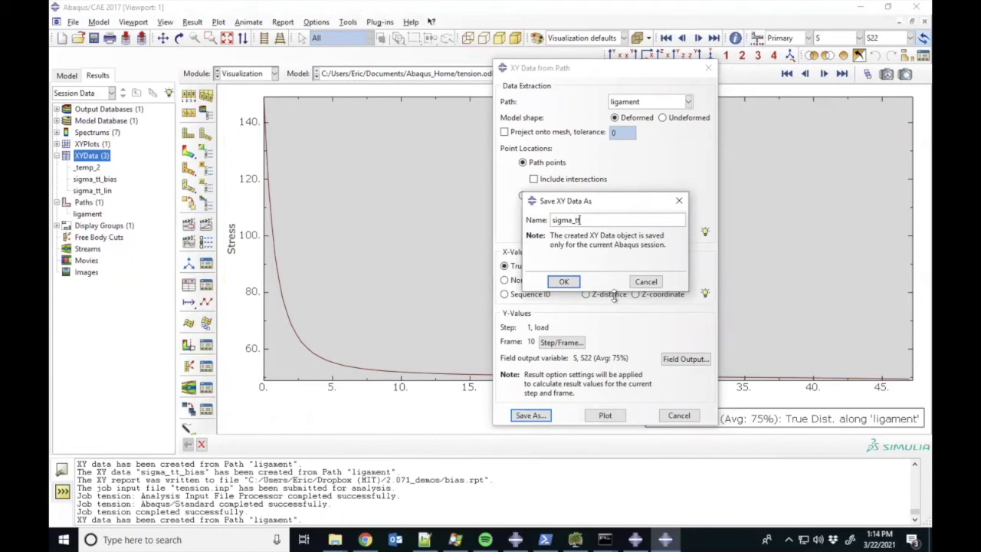
pyautogui.write('_quad')
pyautogui.click(564, 283)
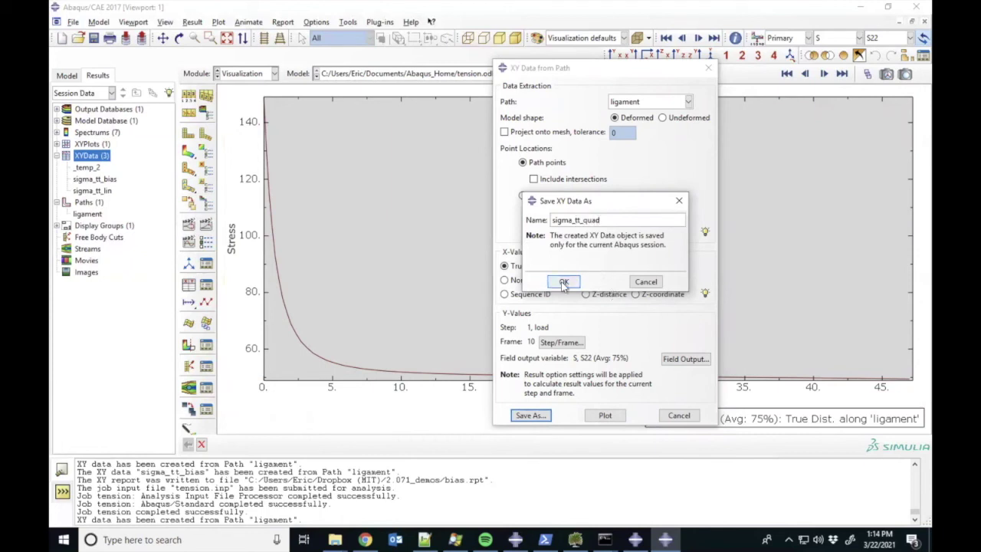
pyautogui.click(679, 415)
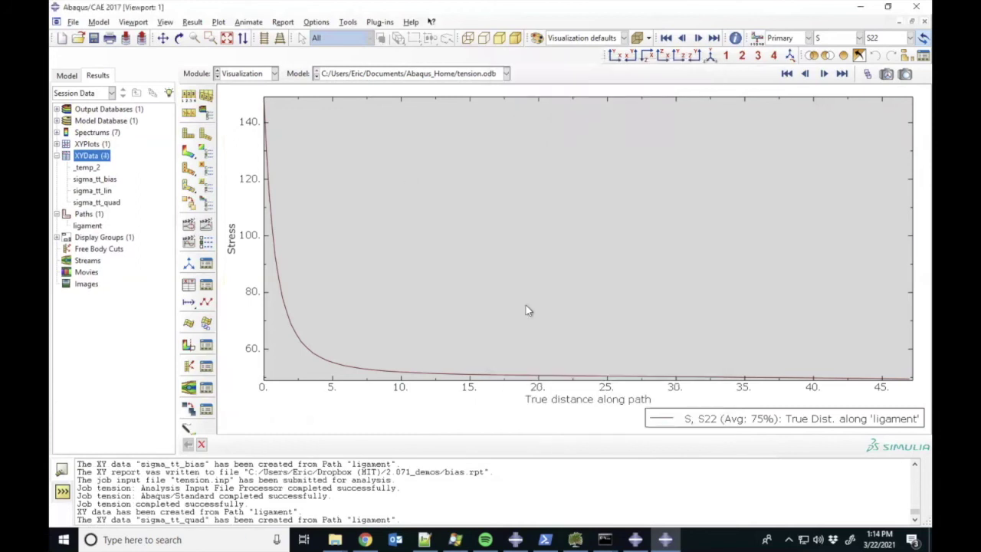
# Start an XY data report and select only the sigma_tt_quad data set from all XY data
pyautogui.click(283, 21)
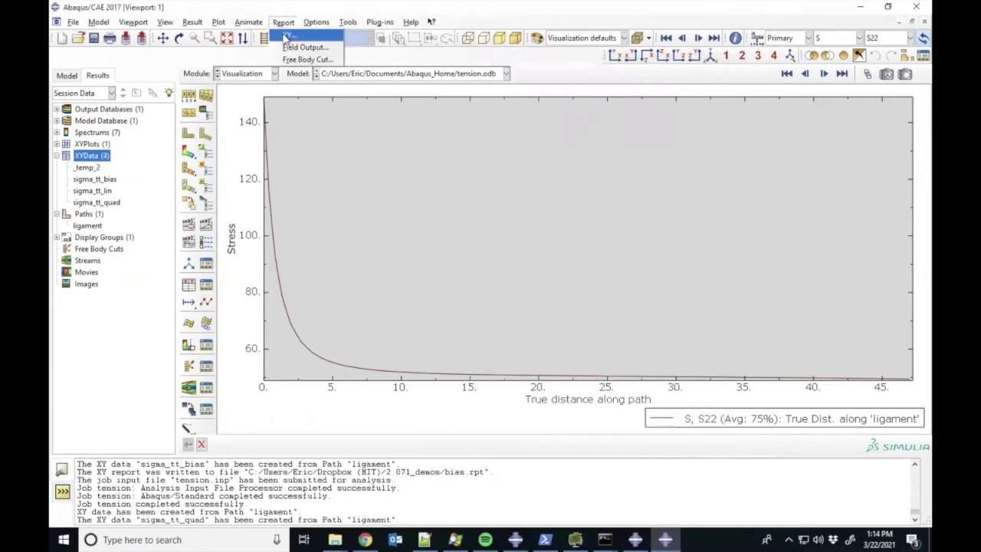
pyautogui.click(286, 37)
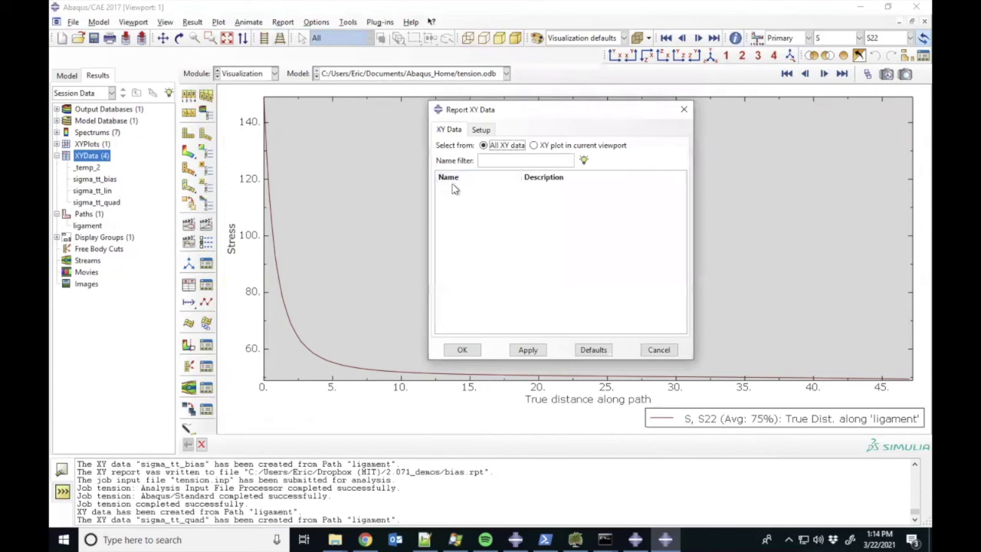
pyautogui.click(575, 146)
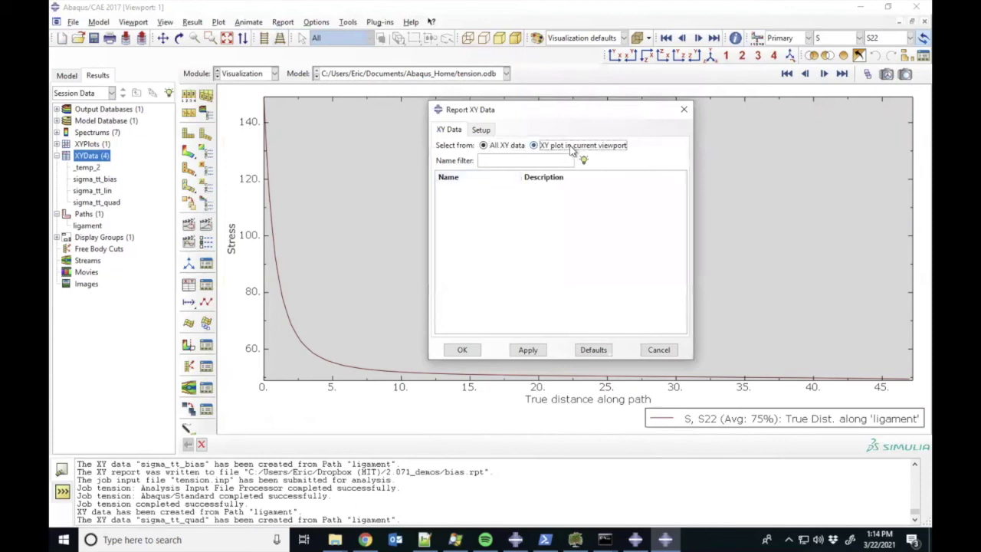
pyautogui.click(504, 147)
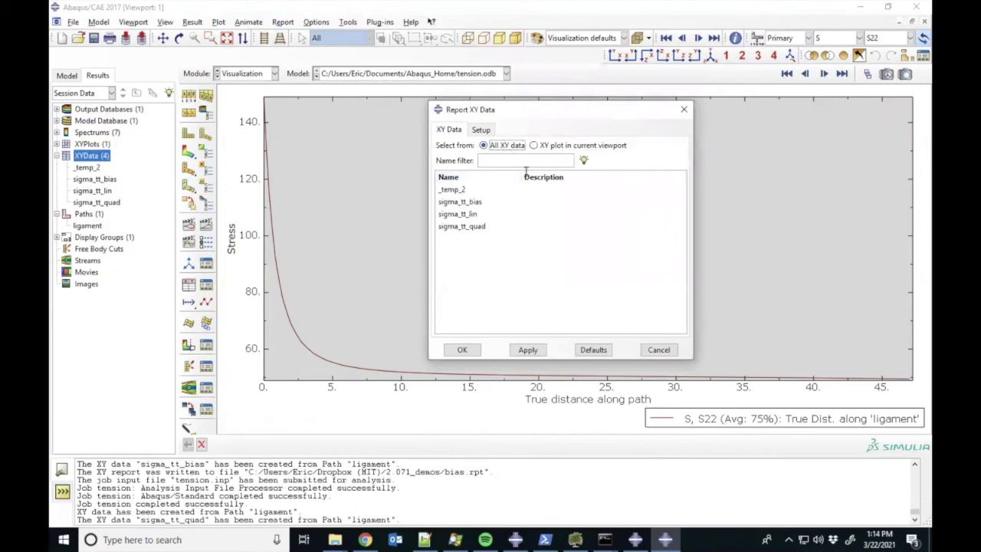
pyautogui.click(484, 224)
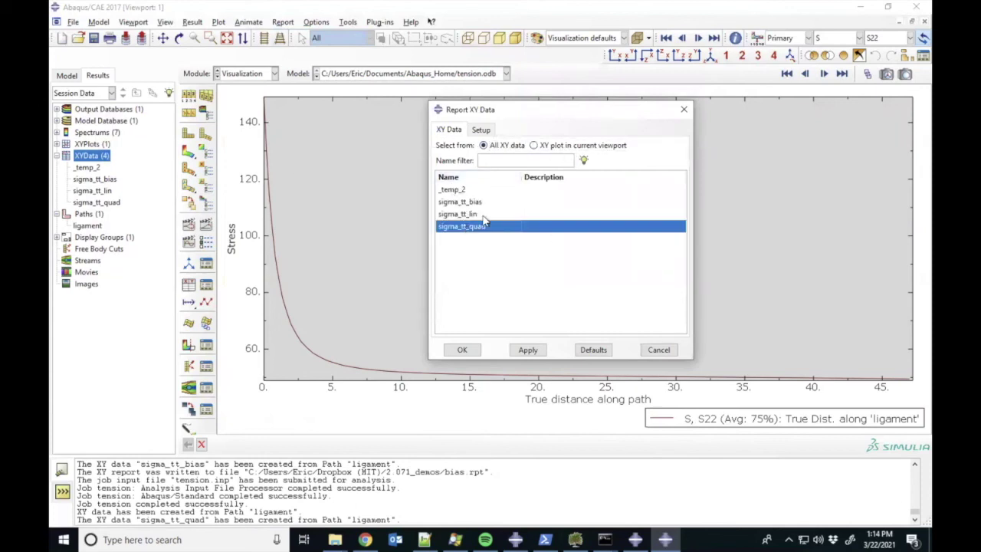
# Set the report file to quad.rpt in the 2.071_demos folder and write the report
pyautogui.click(481, 130)
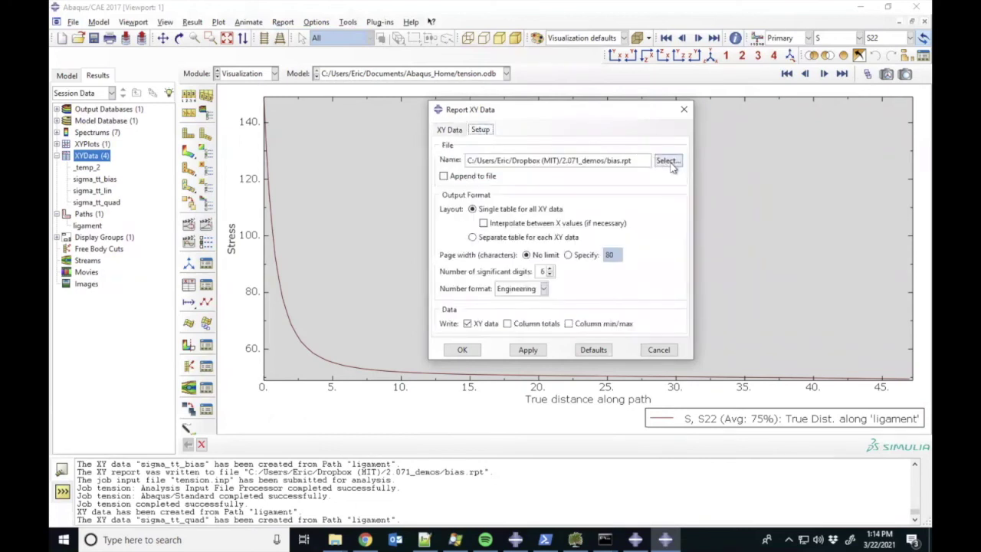
pyautogui.click(667, 161)
pyautogui.click(490, 294)
pyautogui.press('Left')
pyautogui.press('Left')
pyautogui.press('Left')
pyautogui.press('Left')
pyautogui.press('BackSpace')
pyautogui.press('BackSpace')
pyautogui.press('BackSpace')
pyautogui.press('BackSpace')
pyautogui.write('quad')
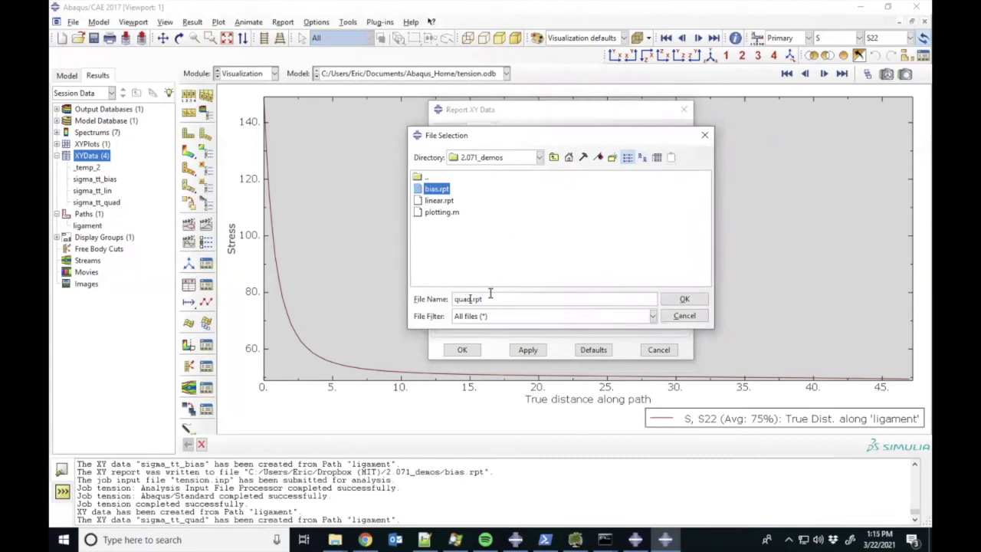
pyautogui.press('Return')
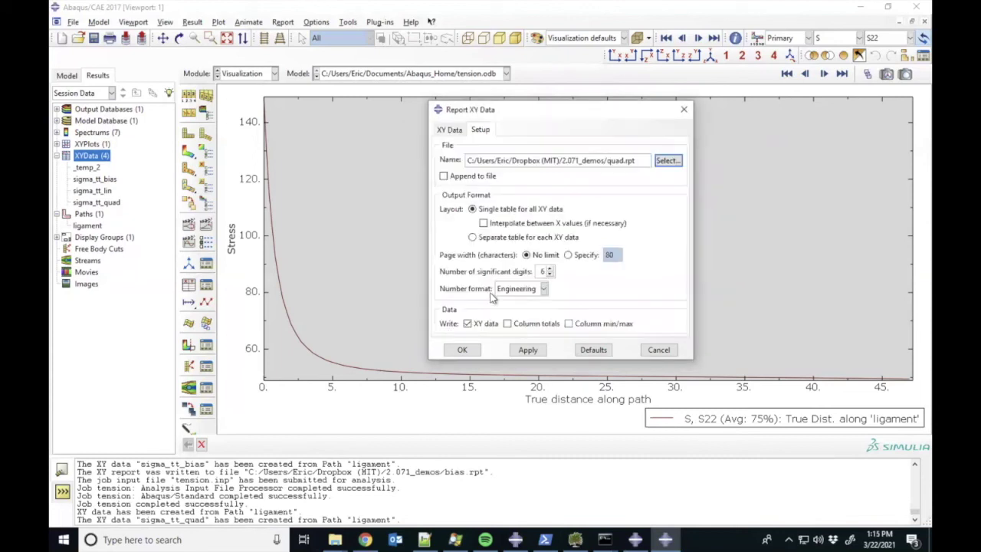
pyautogui.click(462, 349)
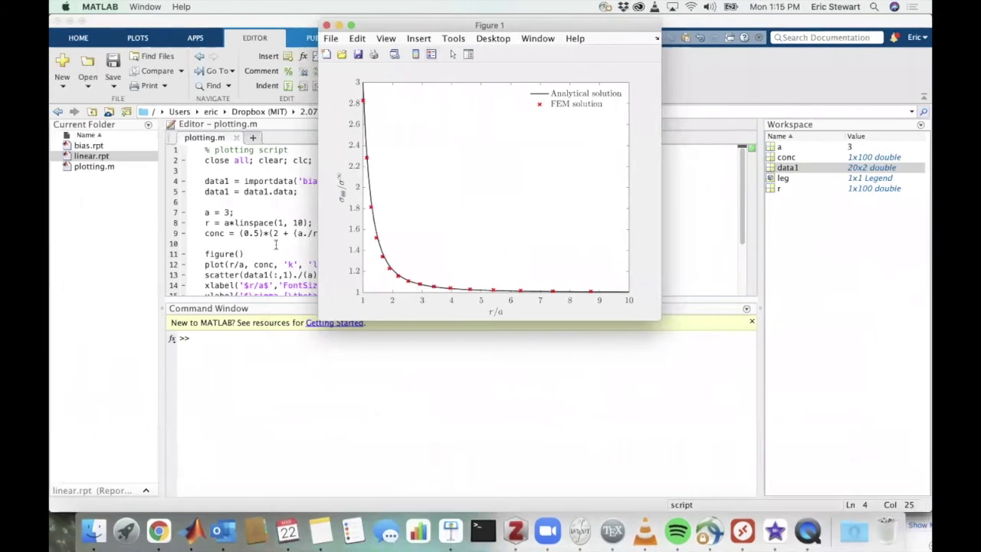
# In MATLAB, change the file imported by plotting.m to quad.rpt
pyautogui.click(260, 192)
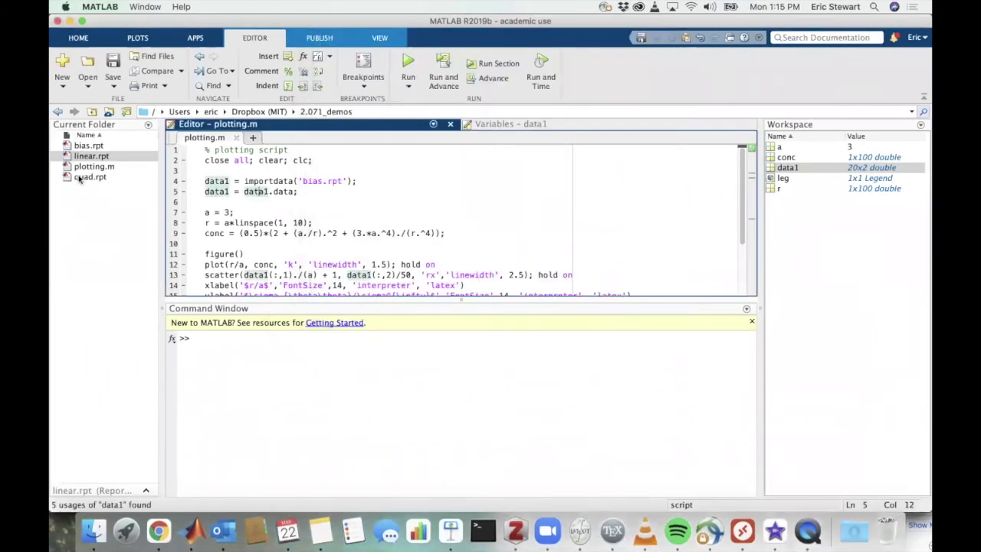
pyautogui.click(323, 181)
pyautogui.press('BackSpace')
pyautogui.press('BackSpace')
pyautogui.press('BackSpace')
pyautogui.press('BackSpace')
pyautogui.write('quad')
# Run the script with the quadratic-element data and inspect the FEM points nearest the hole edge
pyautogui.click(405, 66)
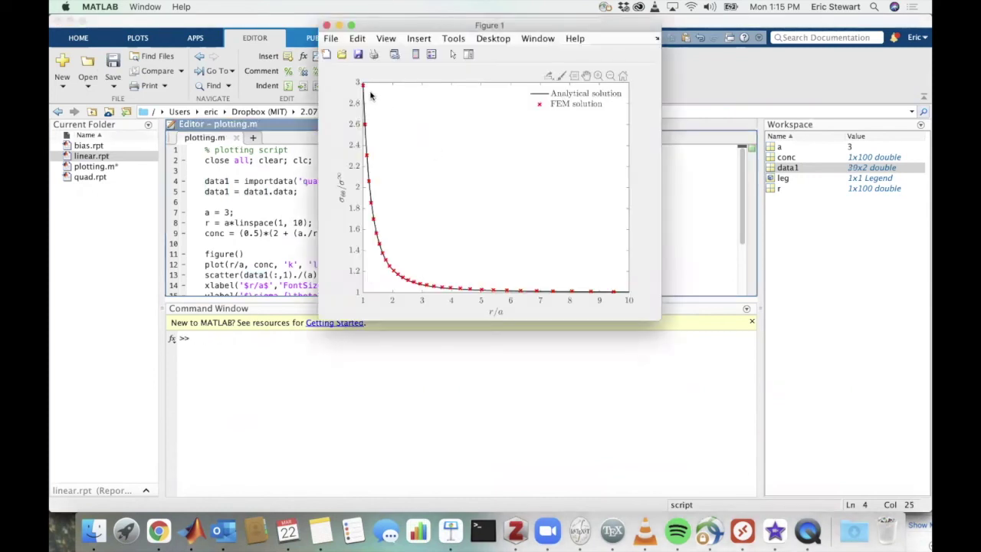
pyautogui.moveTo(364, 89)
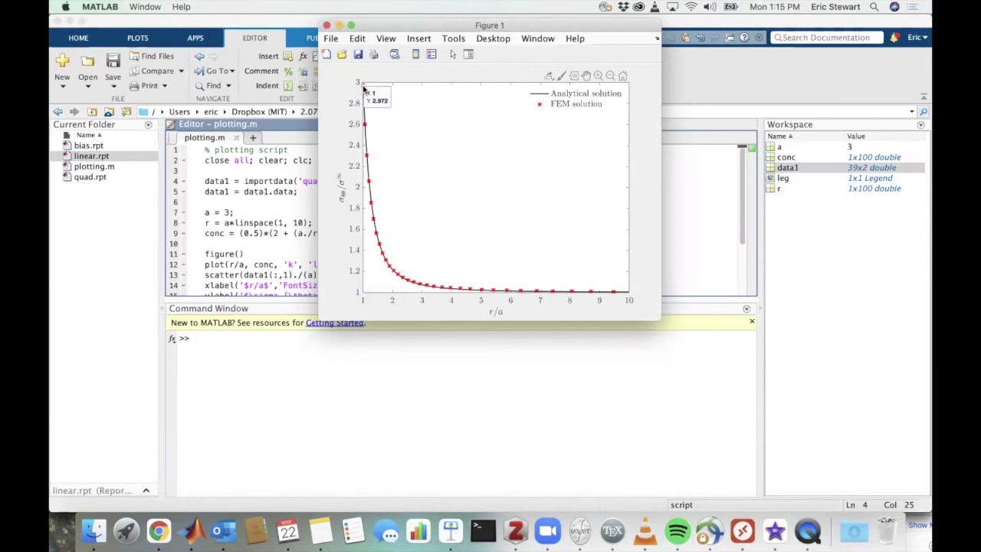
pyautogui.click(366, 129)
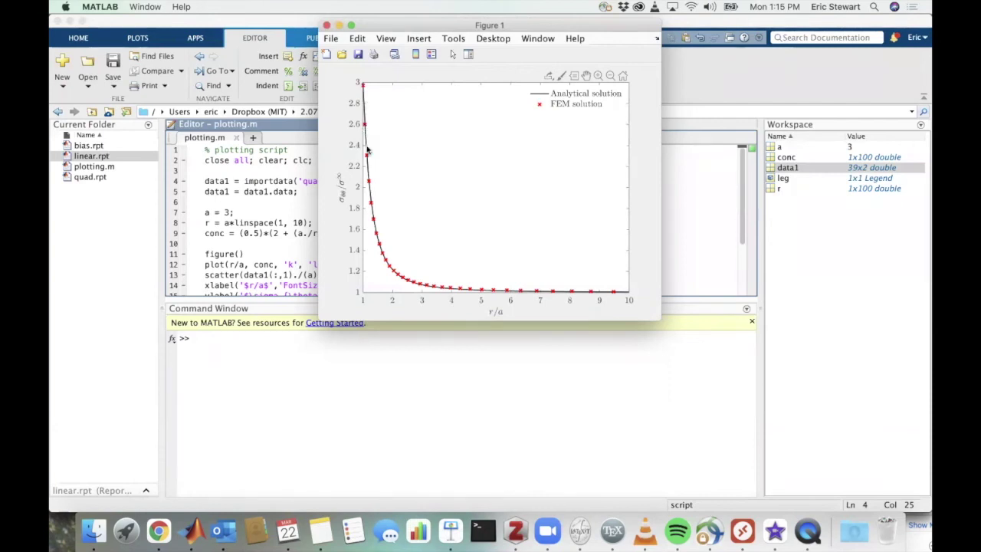
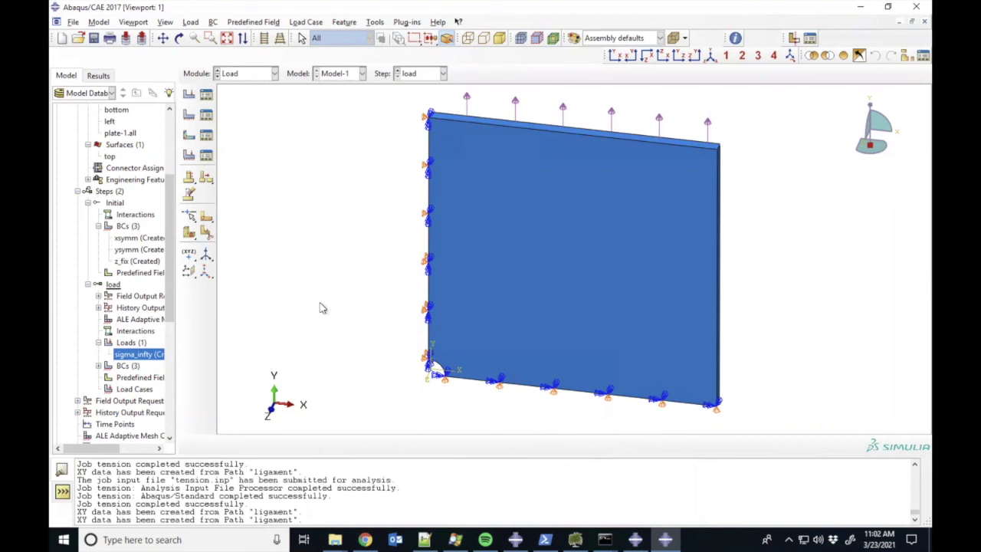
# In Abaqus/CAE, set the magnitude of the sigma_infty pressure load to -200
pyautogui.rightClick(141, 354)
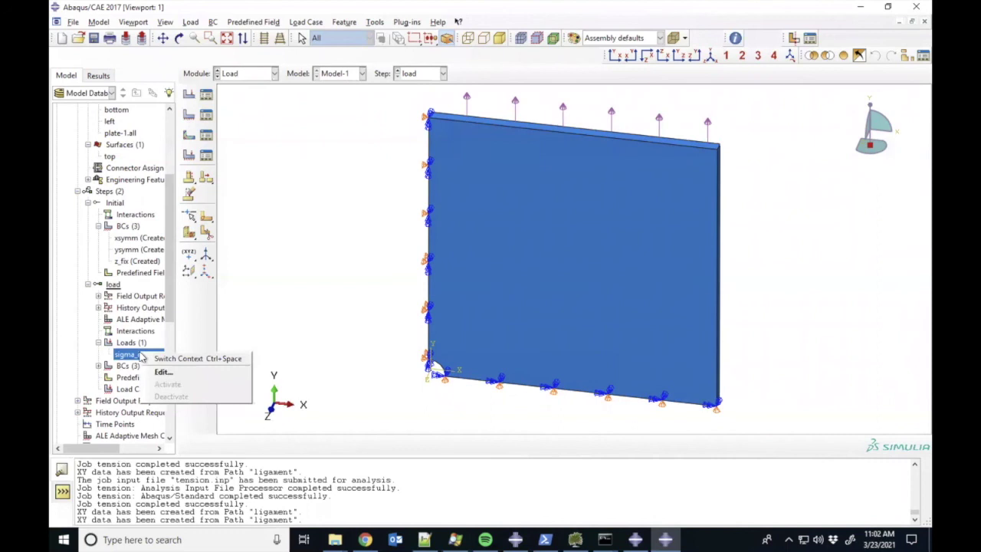
pyautogui.click(162, 372)
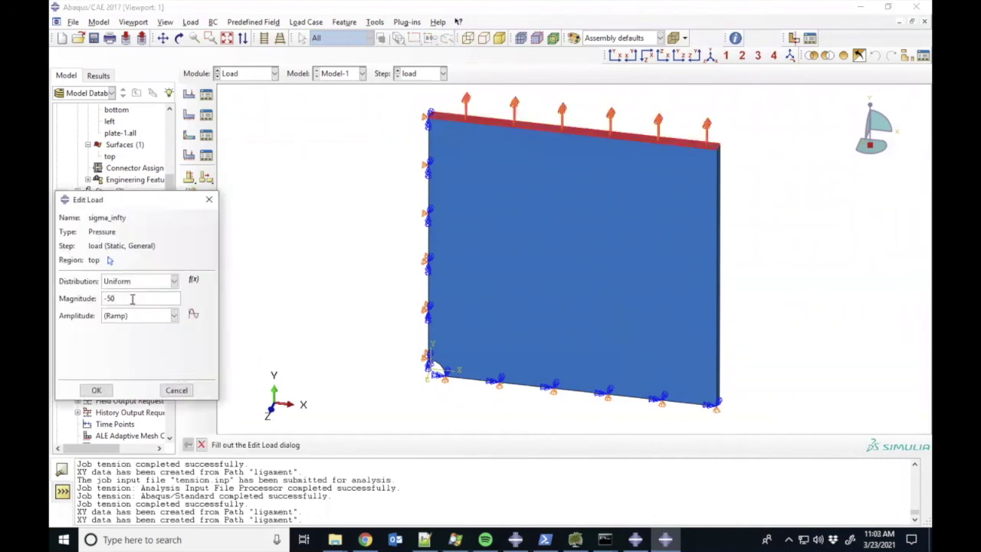
pyautogui.press('BackSpace')
pyautogui.press('BackSpace')
pyautogui.write('200')
pyautogui.click(95, 390)
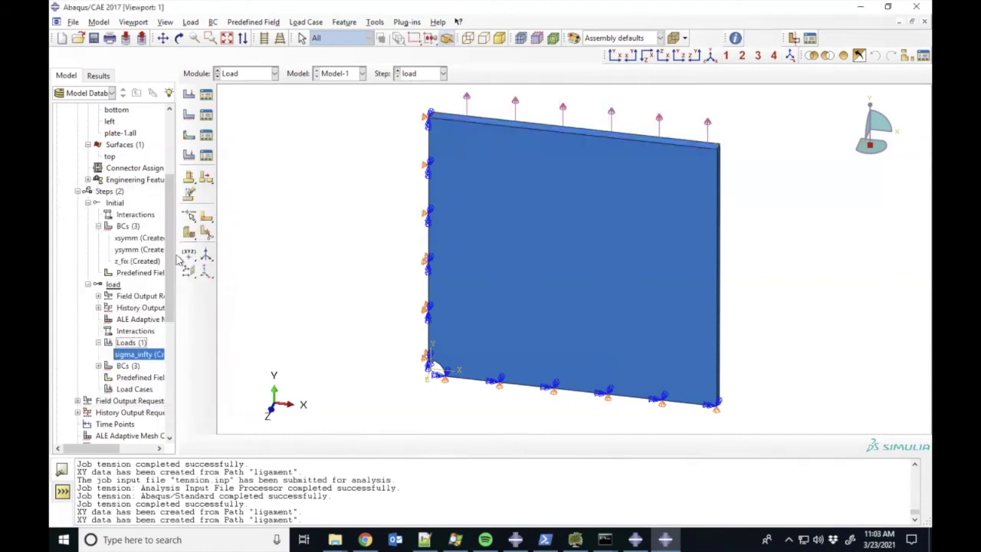
# Submit the tension job with the increased load, overwriting its existing files
pyautogui.moveTo(170, 264); pyautogui.dragTo(169, 399)
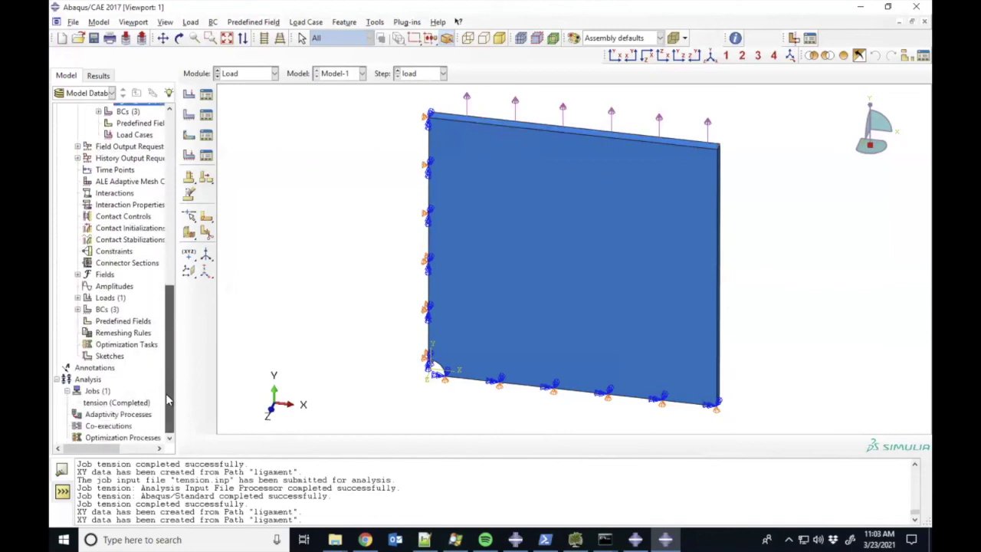
pyautogui.click(108, 406)
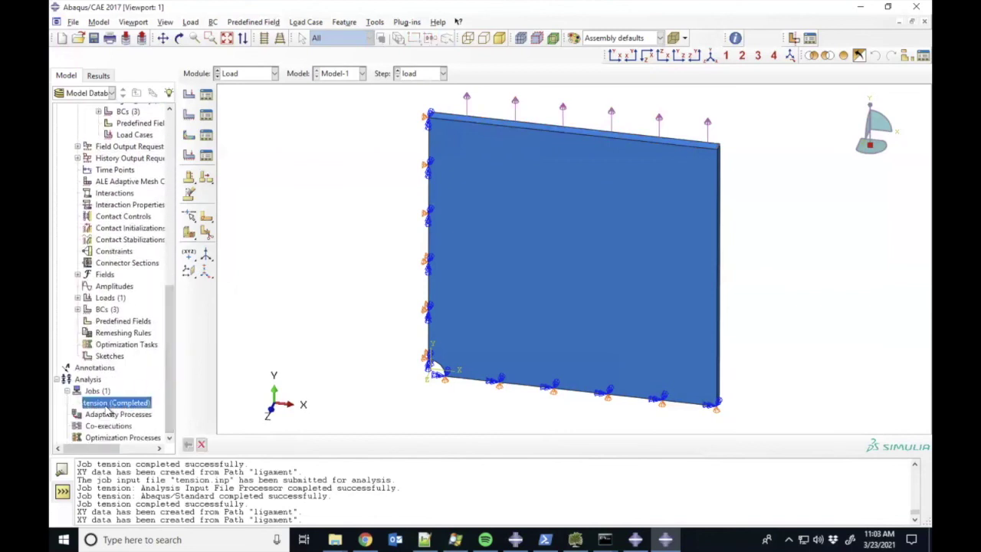
pyautogui.rightClick(108, 410)
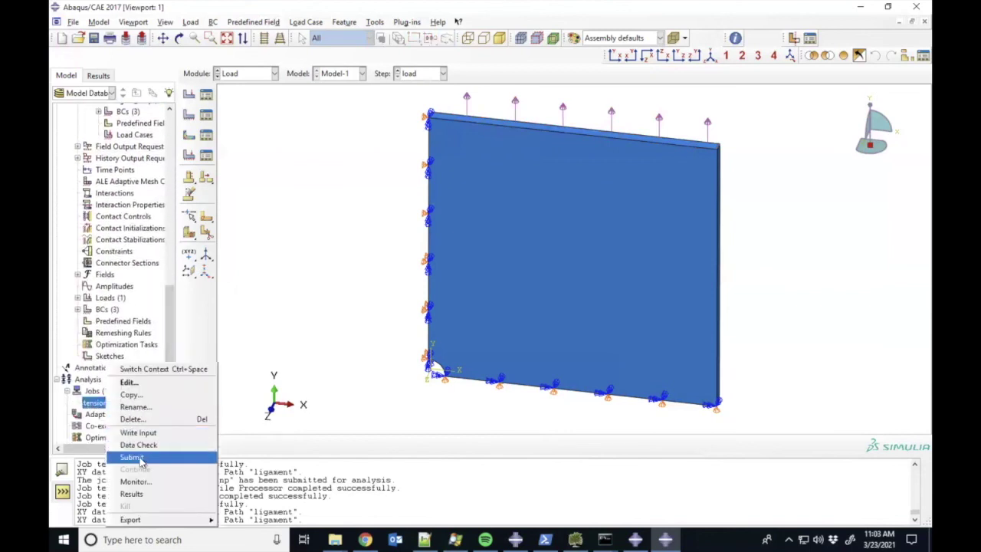
pyautogui.click(132, 458)
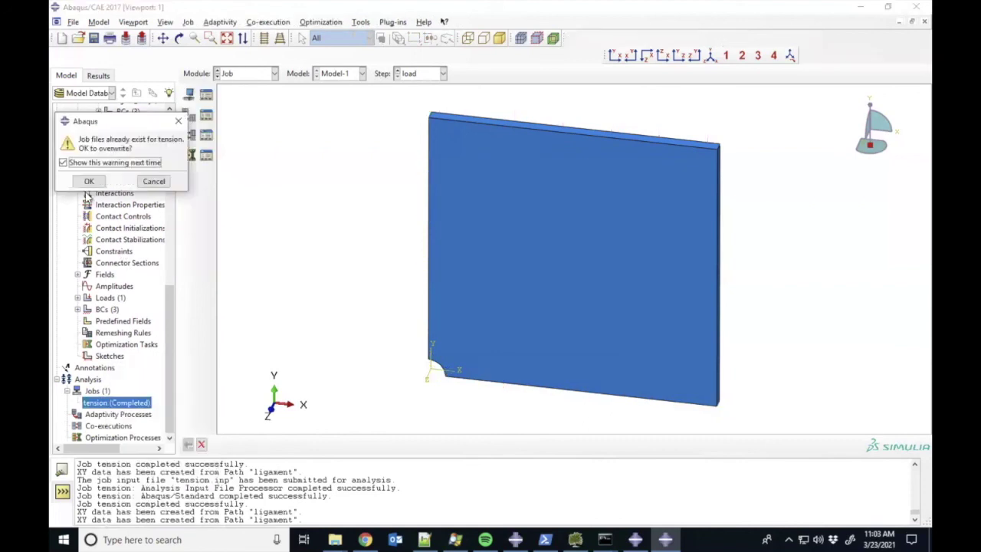
pyautogui.click(89, 181)
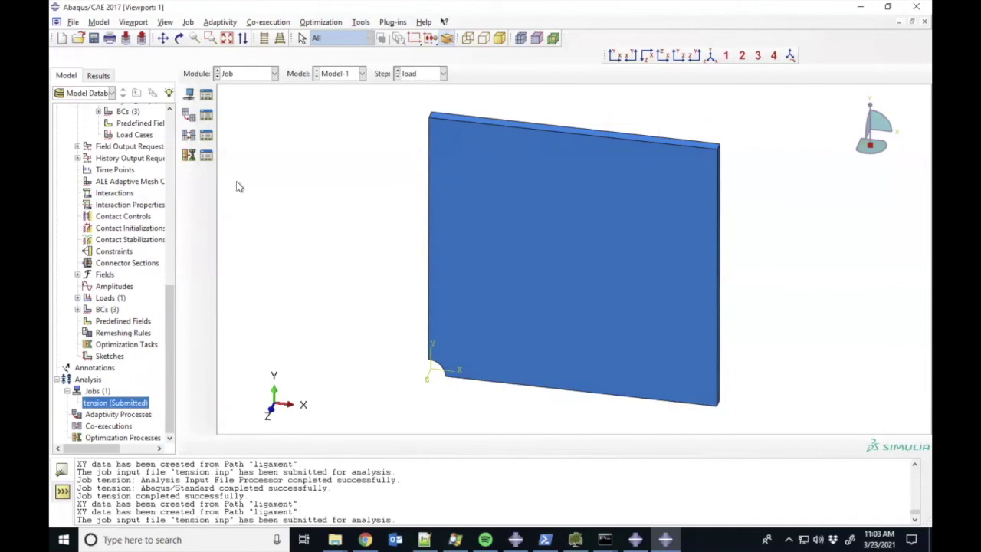
# Display the assembly mesh while the tension job runs, and monitor the job's increments until it completes
pyautogui.click(274, 73)
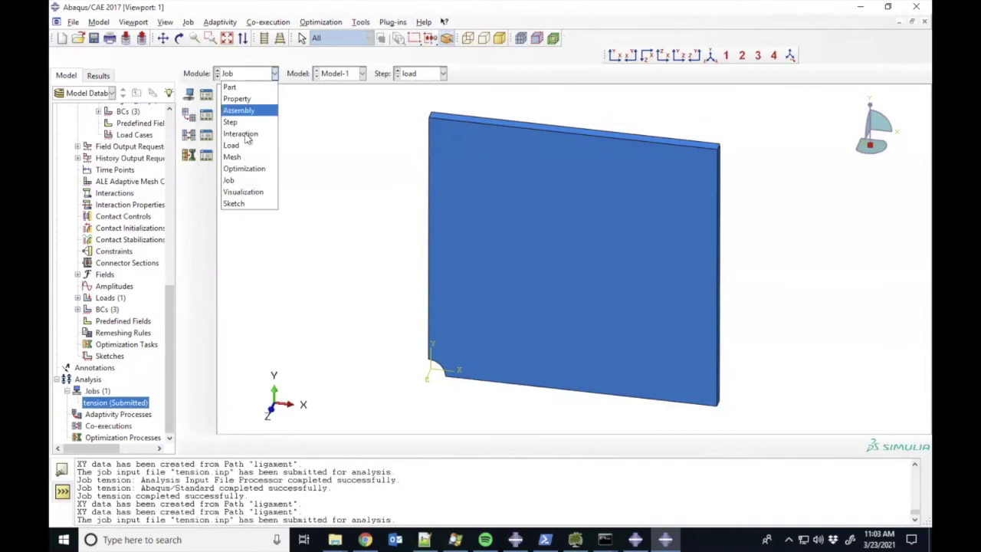
pyautogui.click(233, 156)
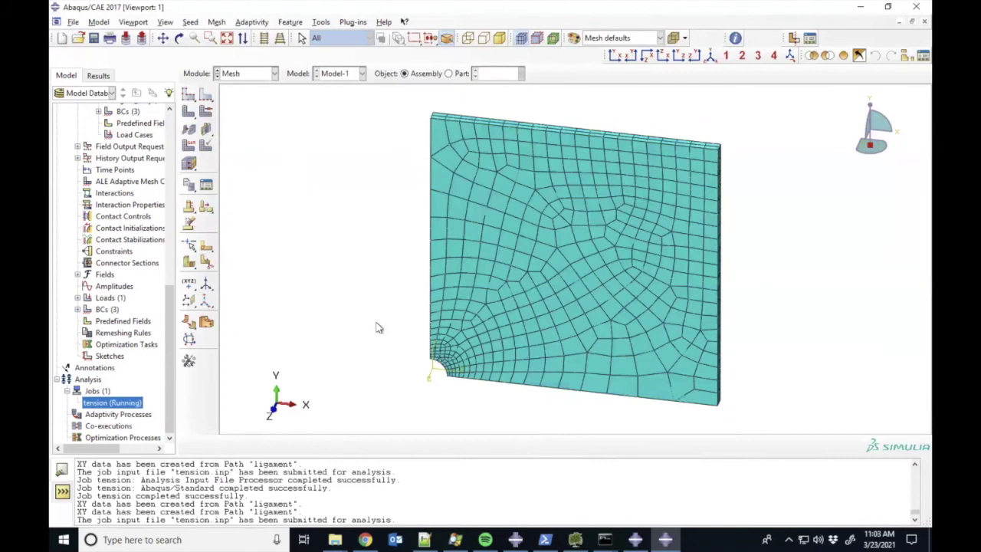
pyautogui.rightClick(111, 404)
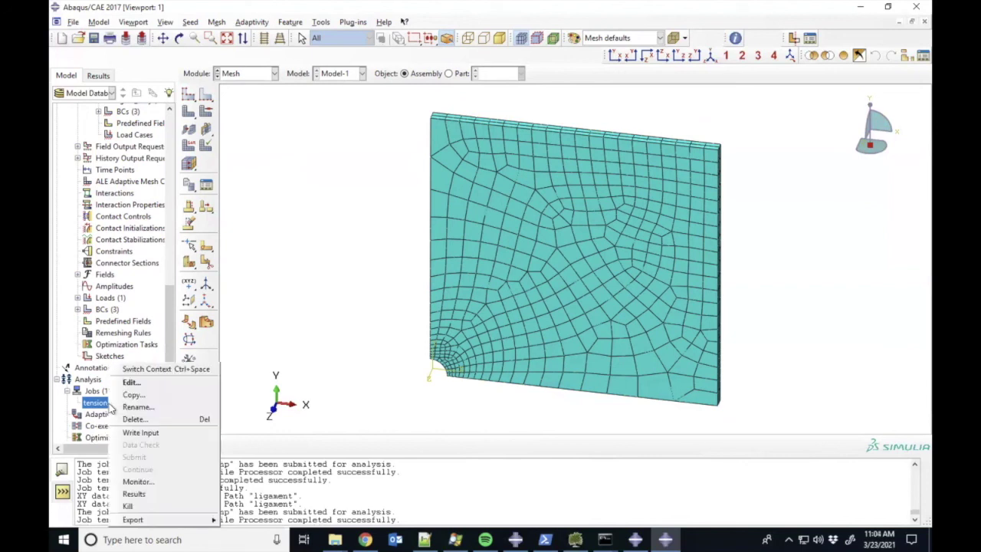
pyautogui.click(146, 484)
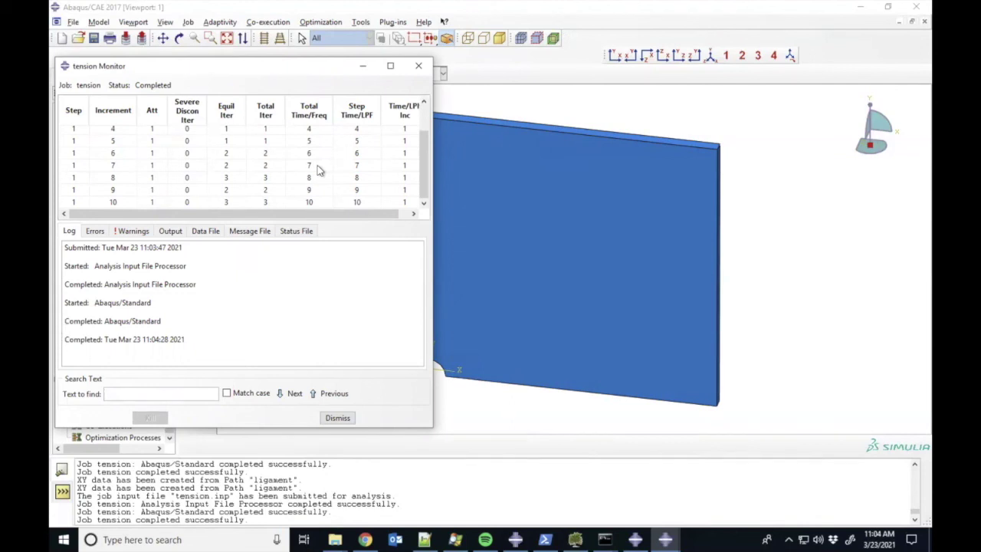
pyautogui.click(338, 419)
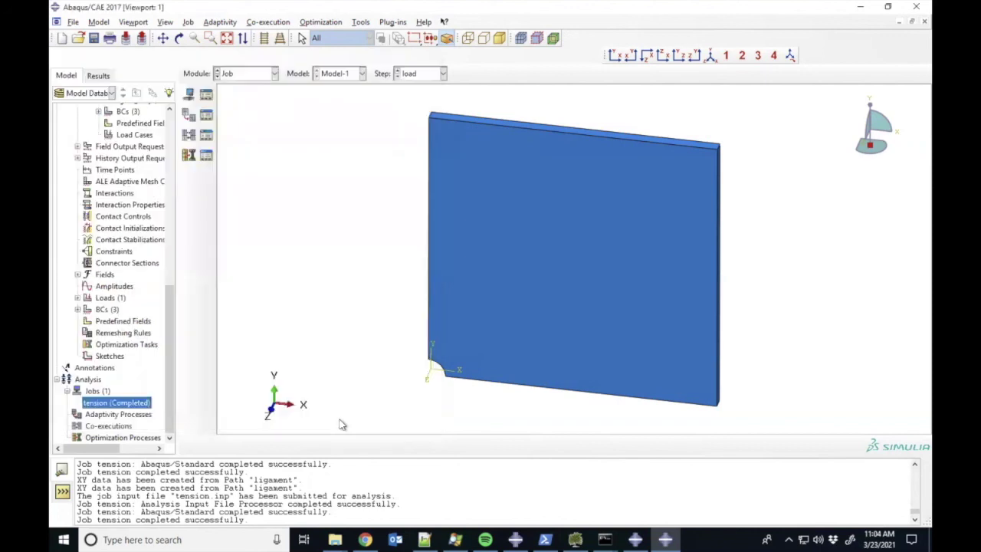
# Open the tension job's results and contour the Mises stress on the deformed plate, focusing on the hole edge
pyautogui.rightClick(110, 404)
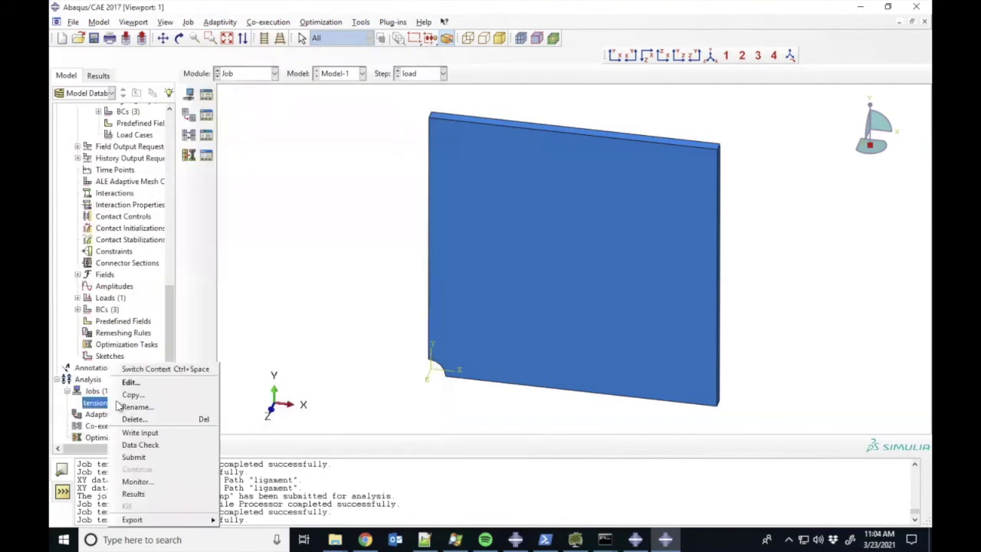
pyautogui.click(146, 494)
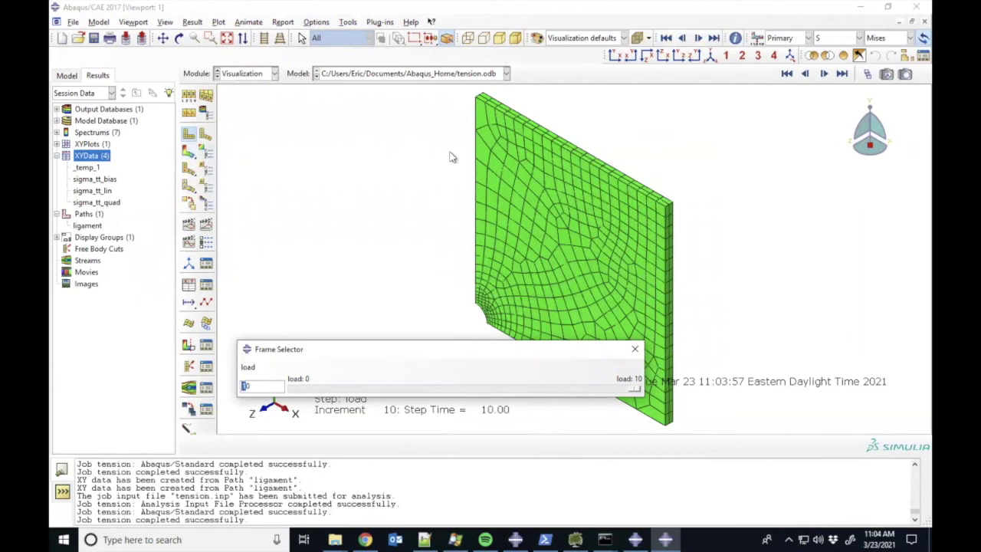
pyautogui.click(189, 156)
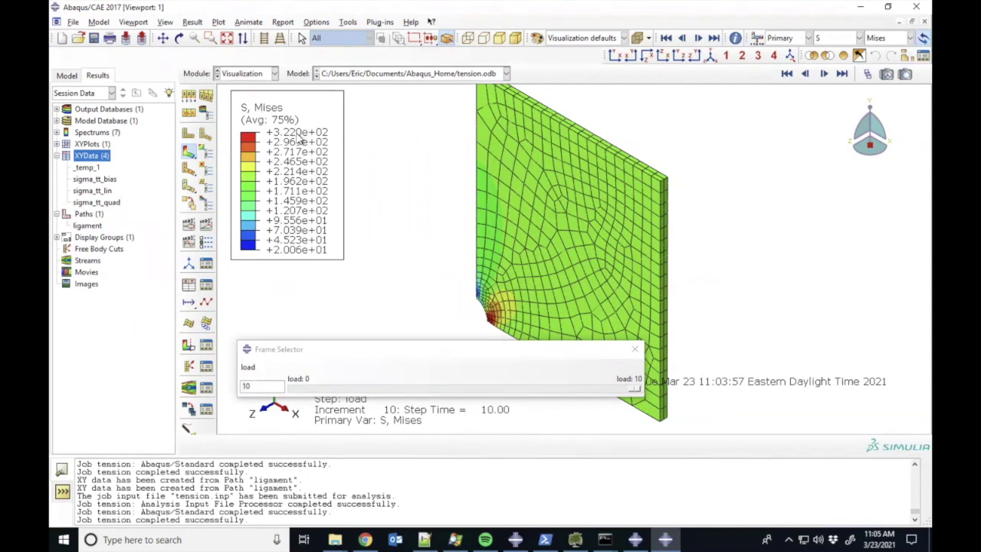
pyautogui.moveTo(421, 352); pyautogui.dragTo(413, 388)
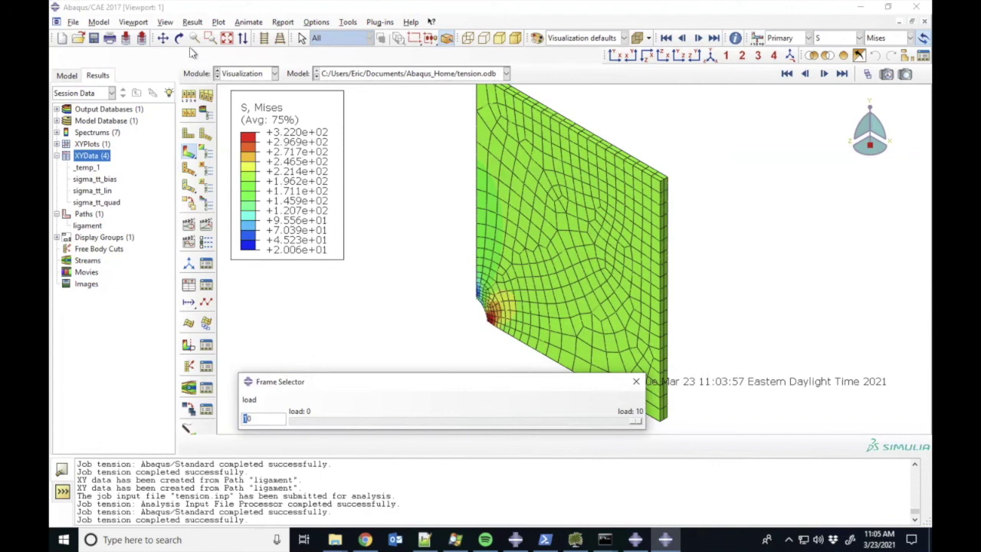
pyautogui.click(209, 39)
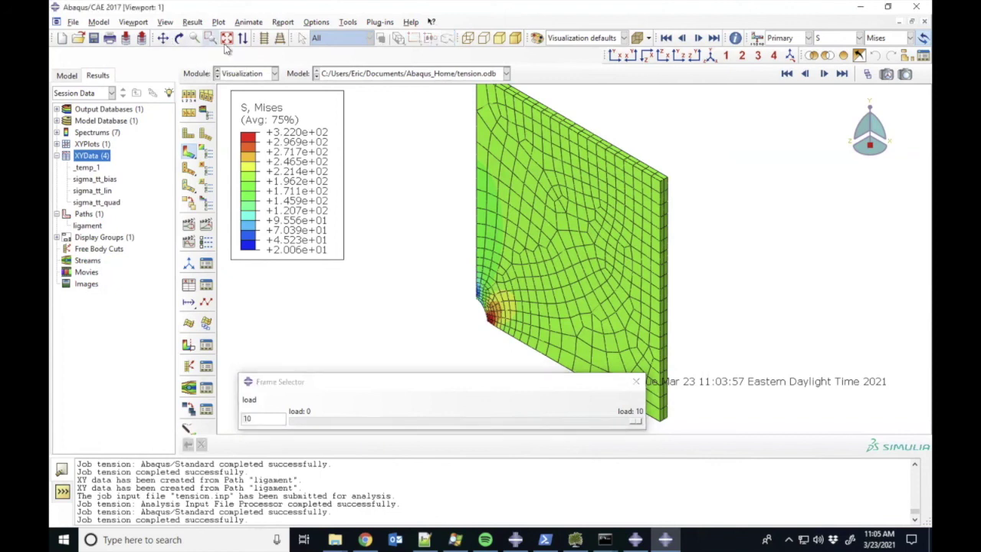
pyautogui.moveTo(453, 266); pyautogui.dragTo(554, 366)
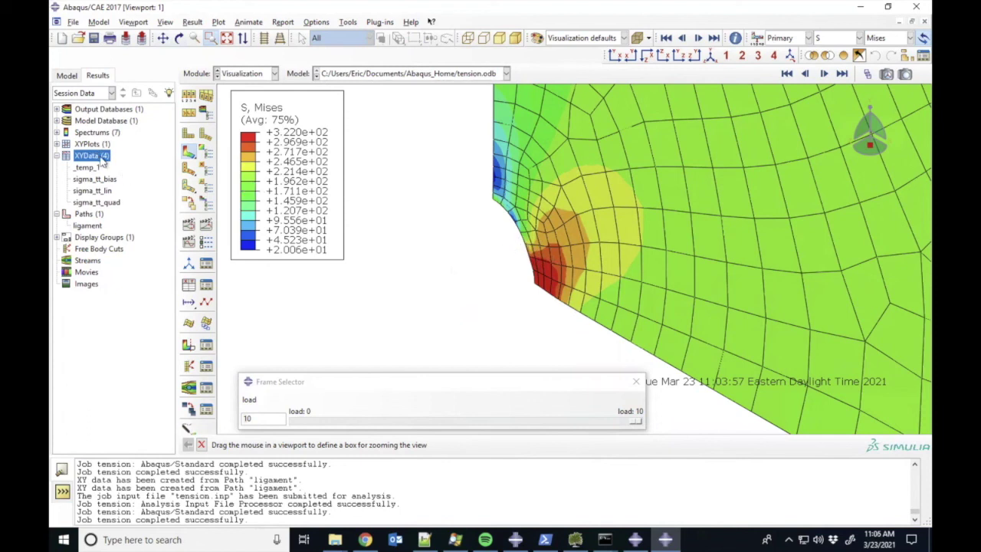
# Plot the Mises stress at frame 10 against true distance along the ligament path, using path points on the deformed shape
pyautogui.rightClick(98, 161)
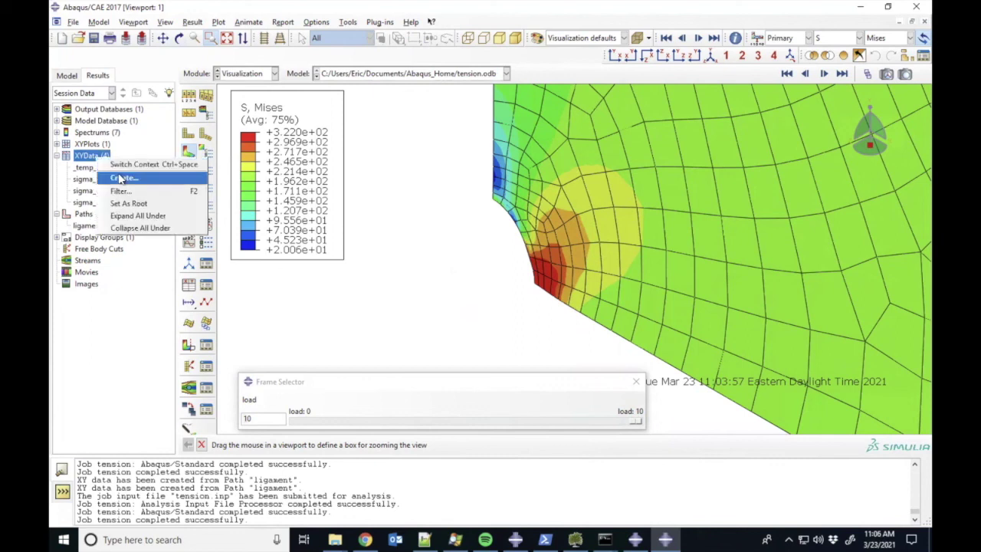
pyautogui.click(119, 179)
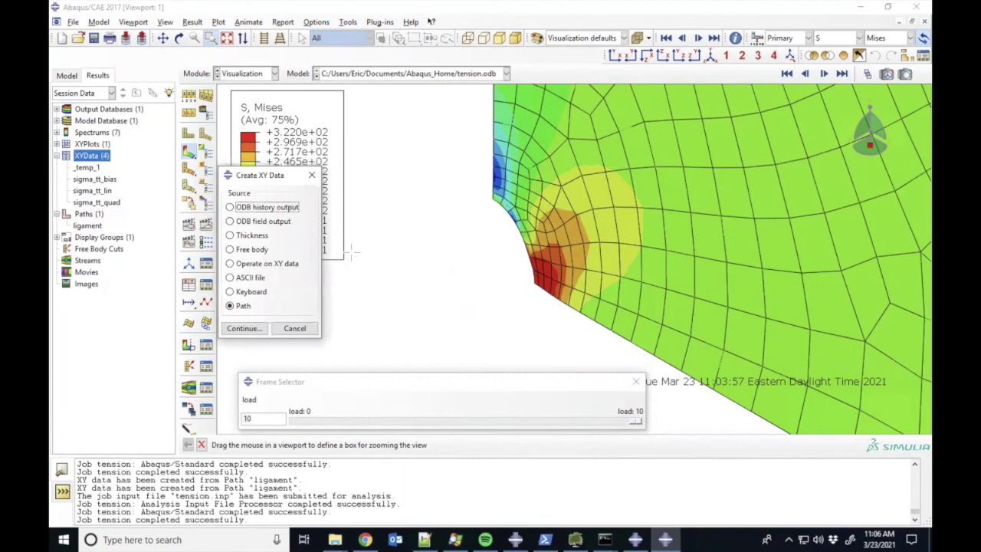
pyautogui.click(244, 328)
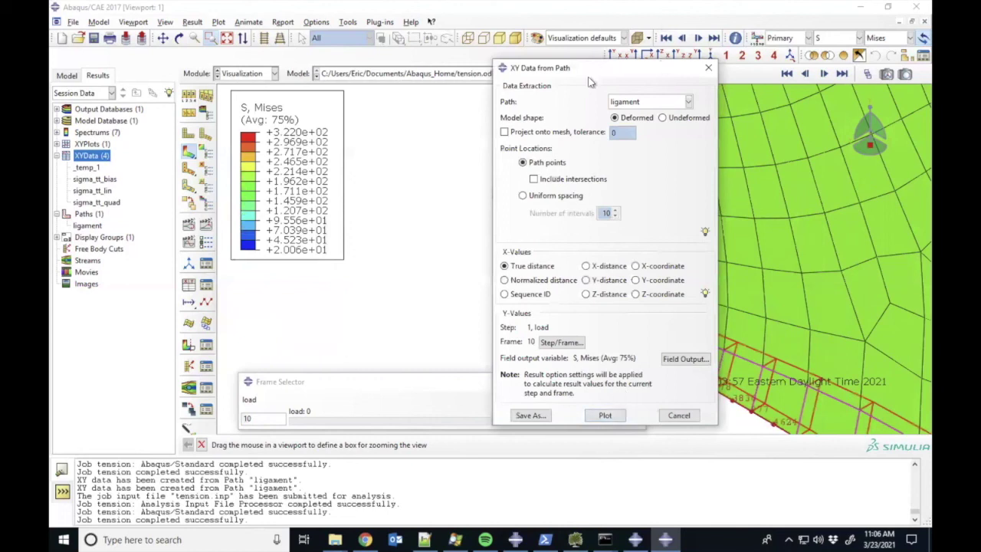
pyautogui.moveTo(603, 70); pyautogui.dragTo(357, 67)
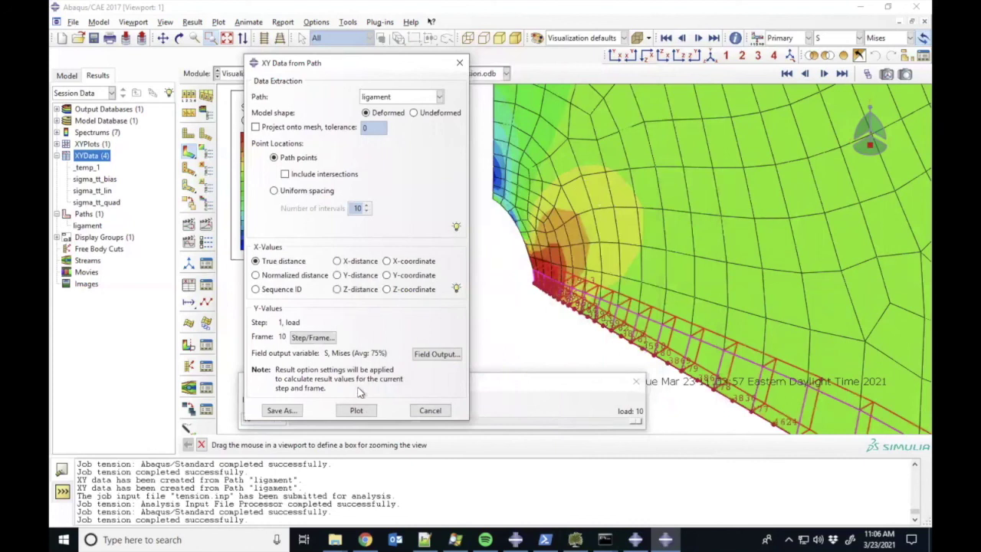
pyautogui.click(356, 410)
pyautogui.moveTo(376, 68); pyautogui.dragTo(790, 140)
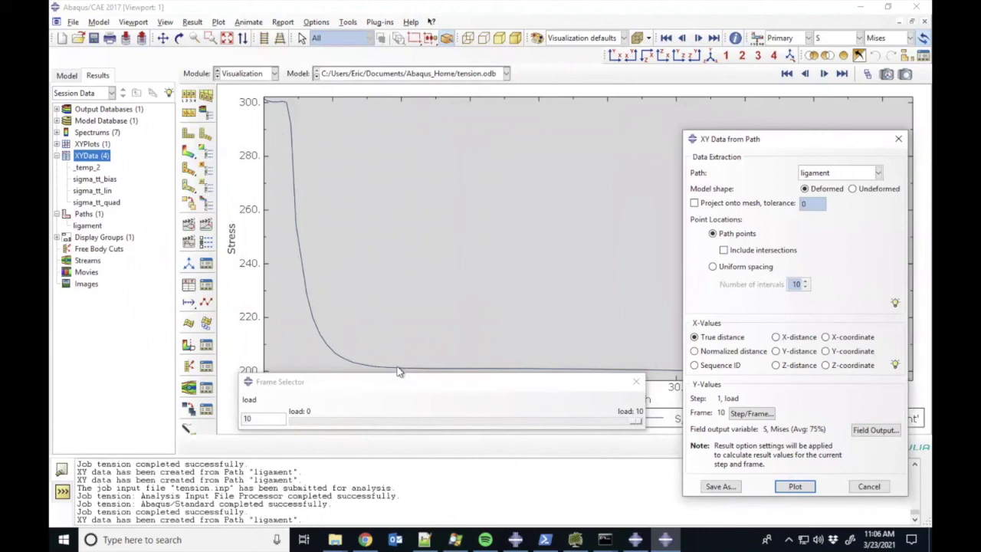
pyautogui.moveTo(364, 383); pyautogui.dragTo(365, 440)
pyautogui.click(358, 334)
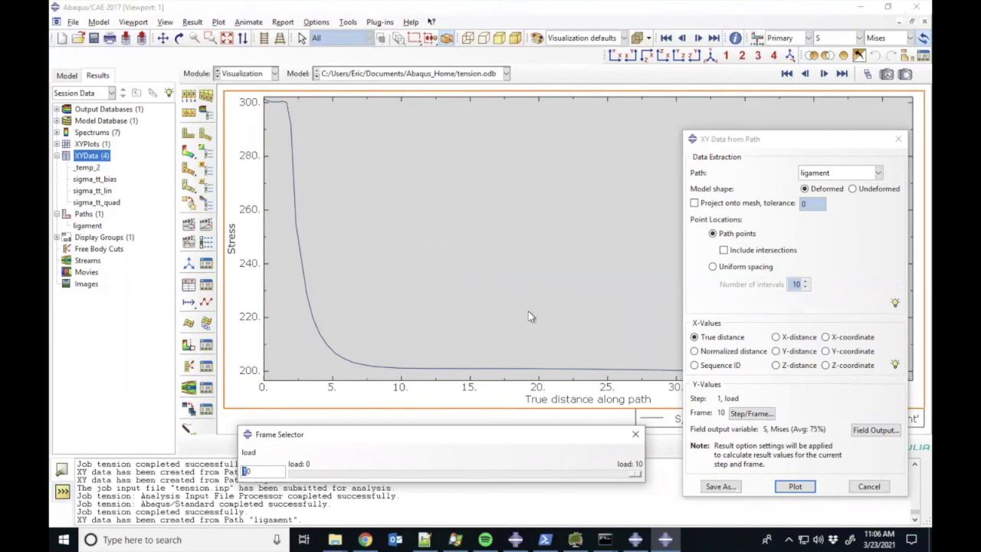
pyautogui.click(870, 487)
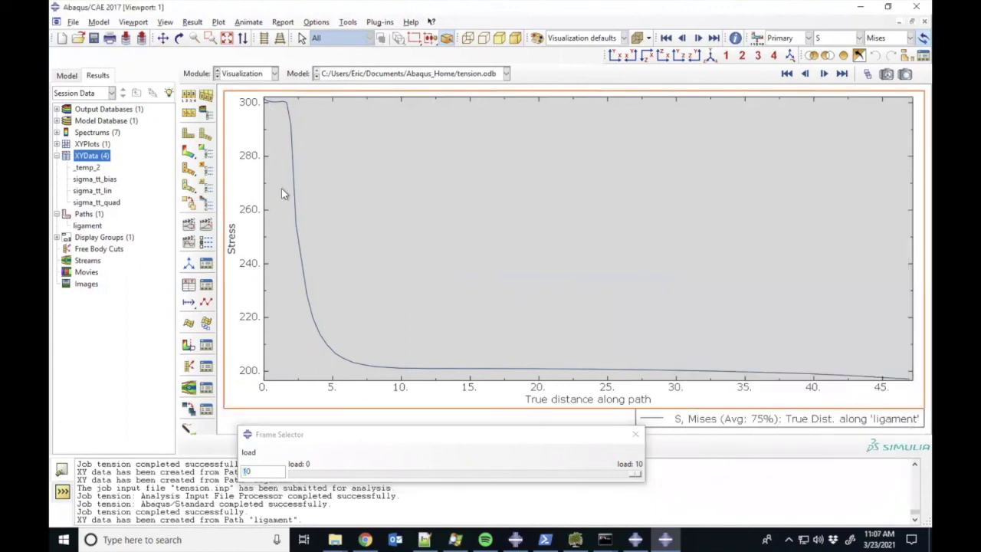
# Return to the deformed contour plot and switch its primary variable to PEEQ
pyautogui.click(188, 154)
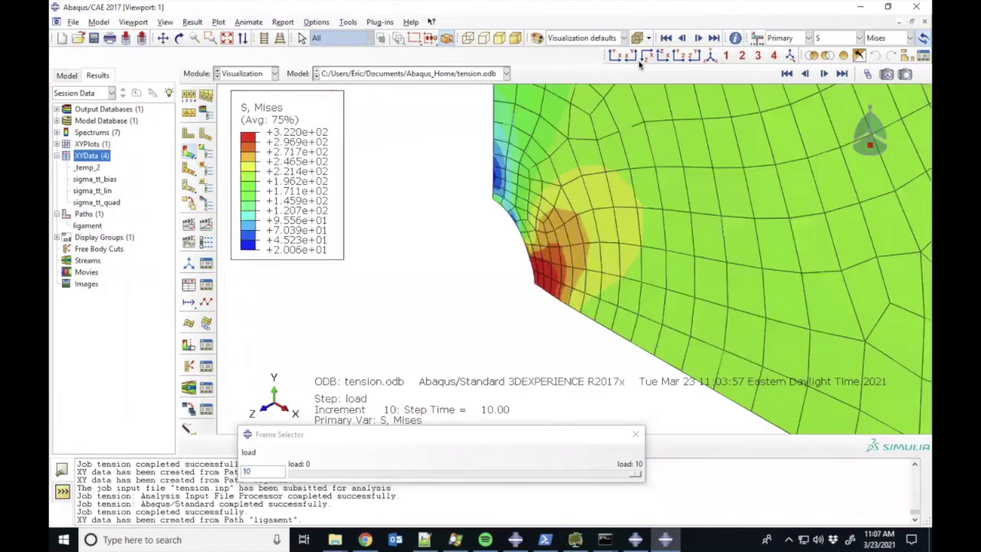
pyautogui.click(888, 39)
pyautogui.click(838, 39)
pyautogui.click(838, 40)
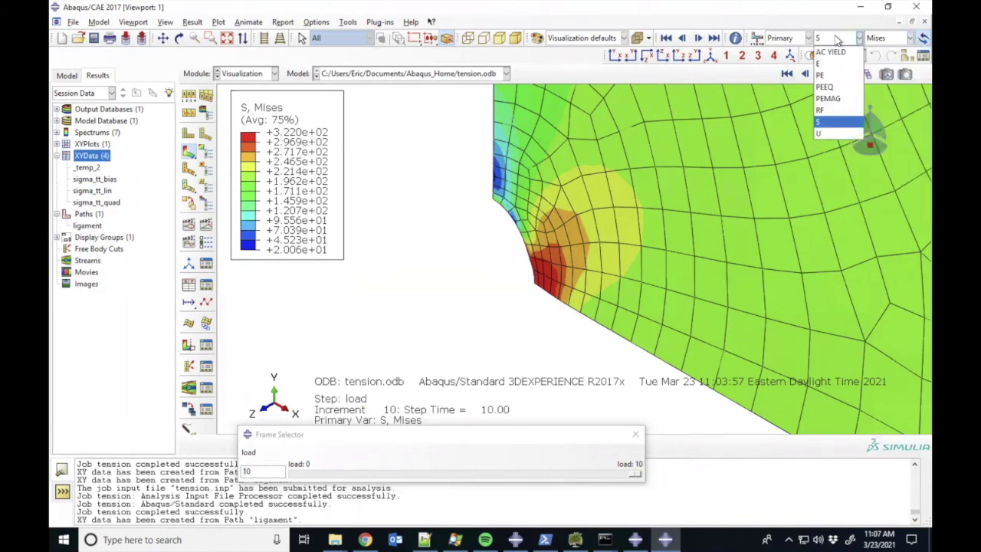
pyautogui.click(825, 88)
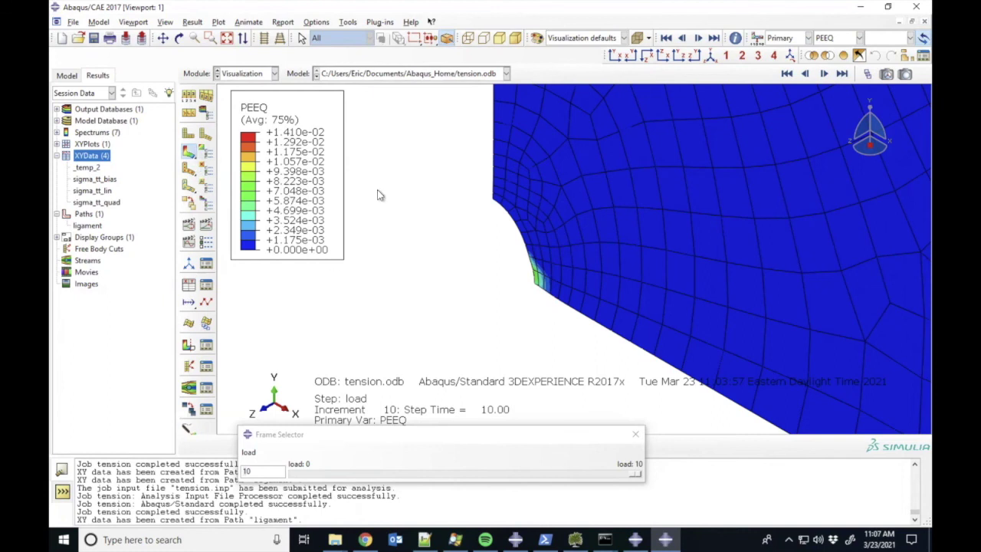
# Plot PEEQ at frame 10 against true distance along the ligament path
pyautogui.doubleClick(92, 157)
pyautogui.rightClick(99, 161)
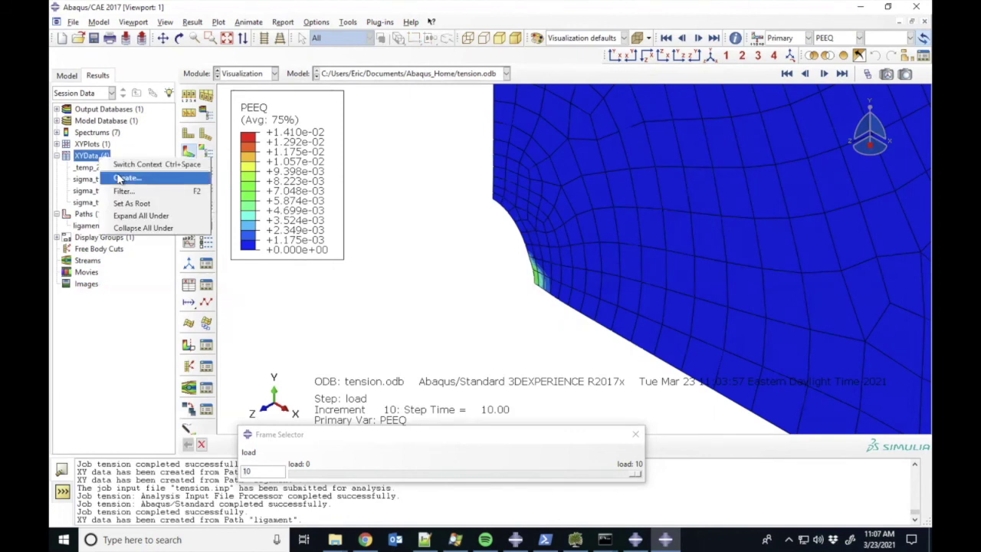
pyautogui.click(123, 178)
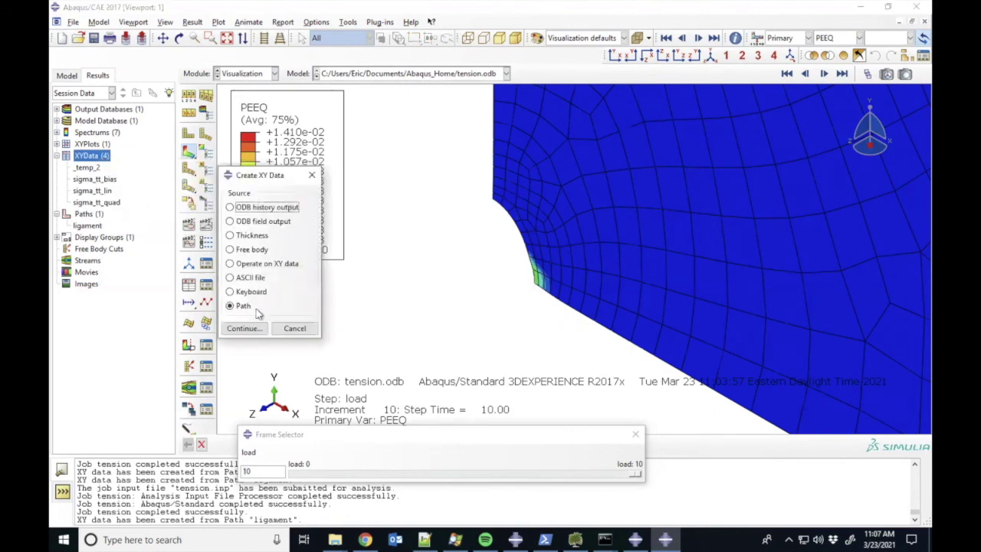
pyautogui.click(244, 328)
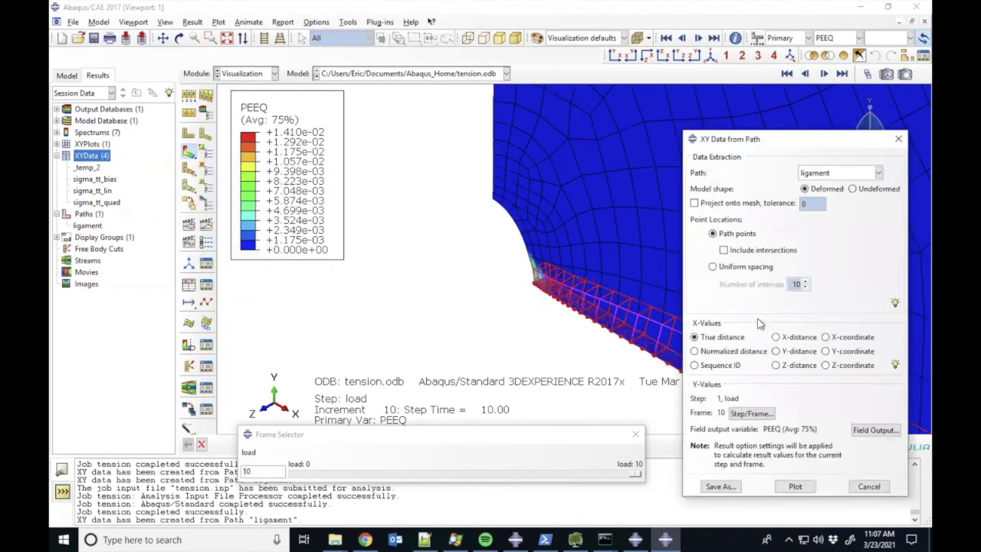
pyautogui.click(795, 487)
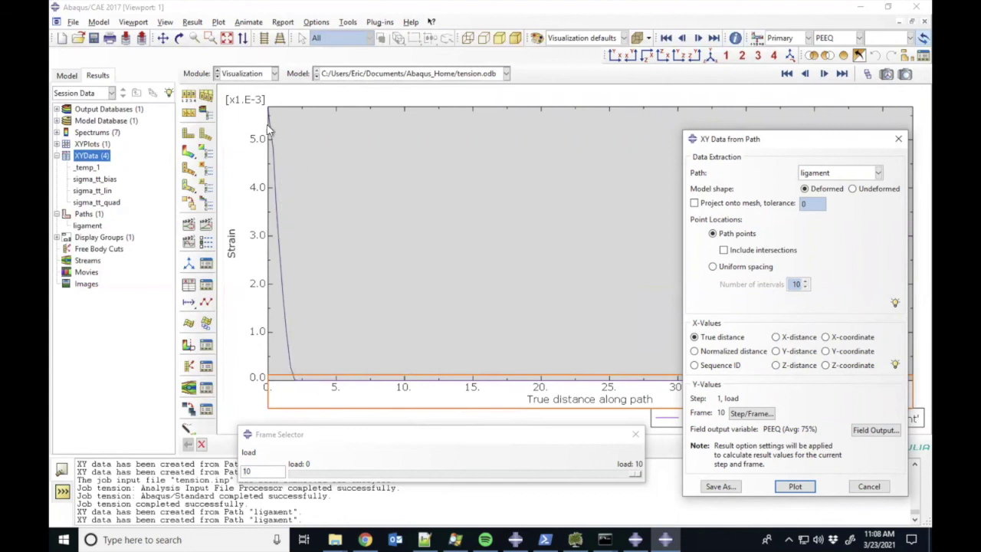
# Redisplay the PEEQ contours and examine how plastic strain varies through the plate thickness on the hole's inner surface
pyautogui.click(190, 152)
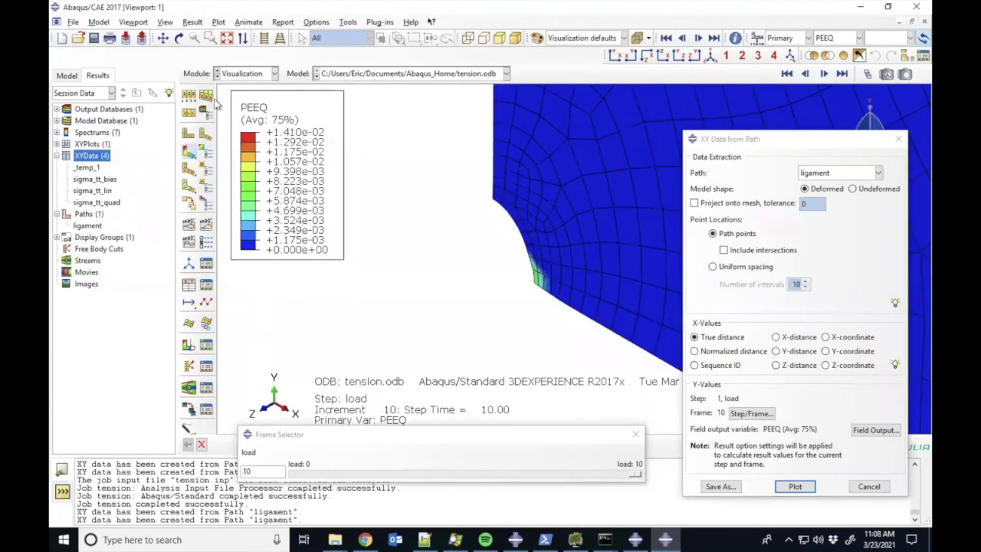
pyautogui.click(179, 37)
pyautogui.moveTo(508, 281); pyautogui.dragTo(268, 135)
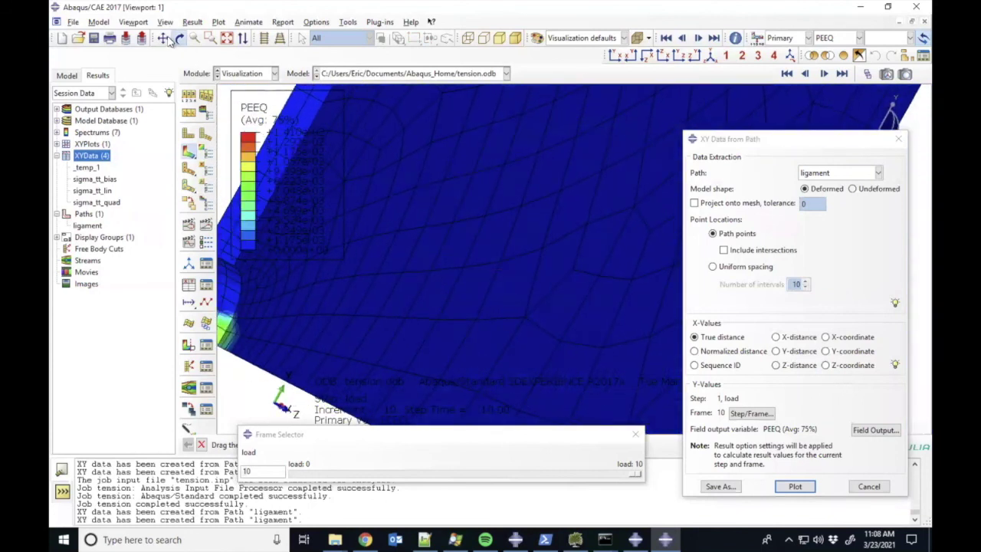
pyautogui.moveTo(444, 258); pyautogui.dragTo(433, 275)
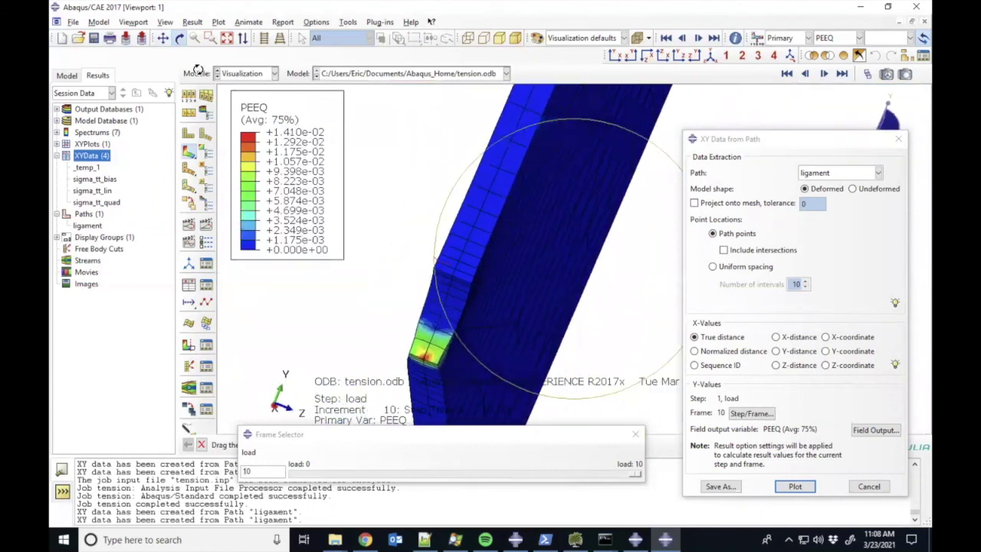
pyautogui.click(163, 37)
pyautogui.moveTo(456, 329); pyautogui.dragTo(519, 291)
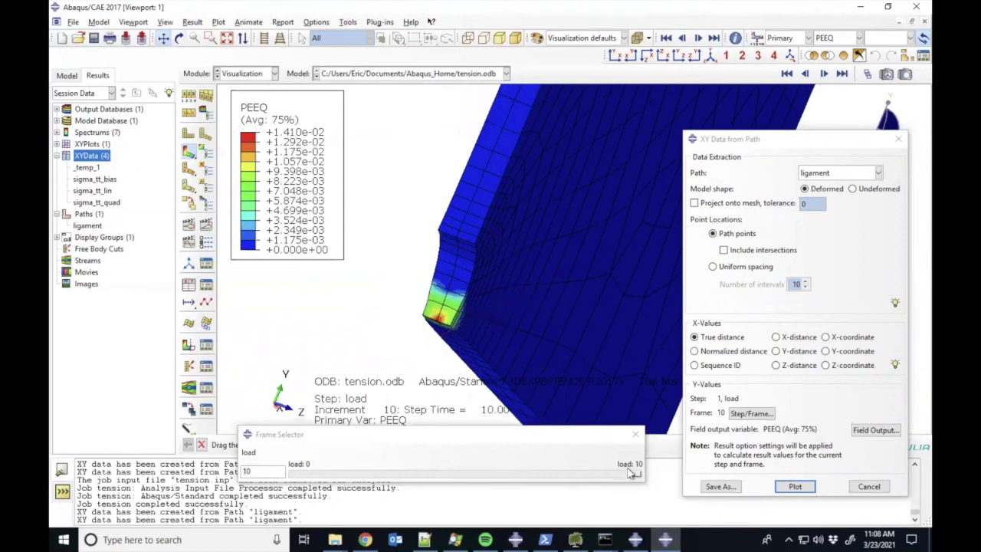
# Compare the PEEQ contours at the hole edge across load frames 7 to 10, closing the path data dialog
pyautogui.moveTo(637, 477); pyautogui.dragTo(552, 478)
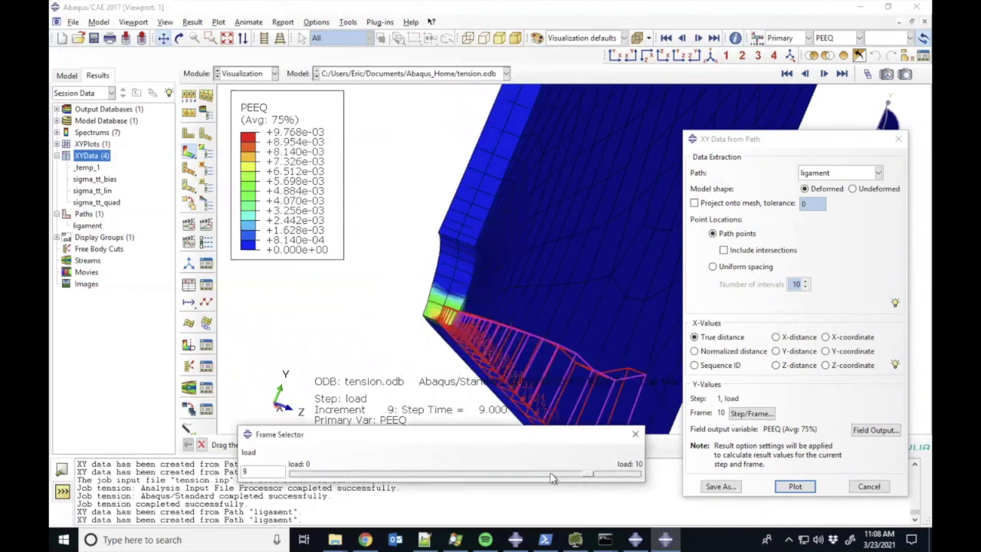
pyautogui.click(870, 487)
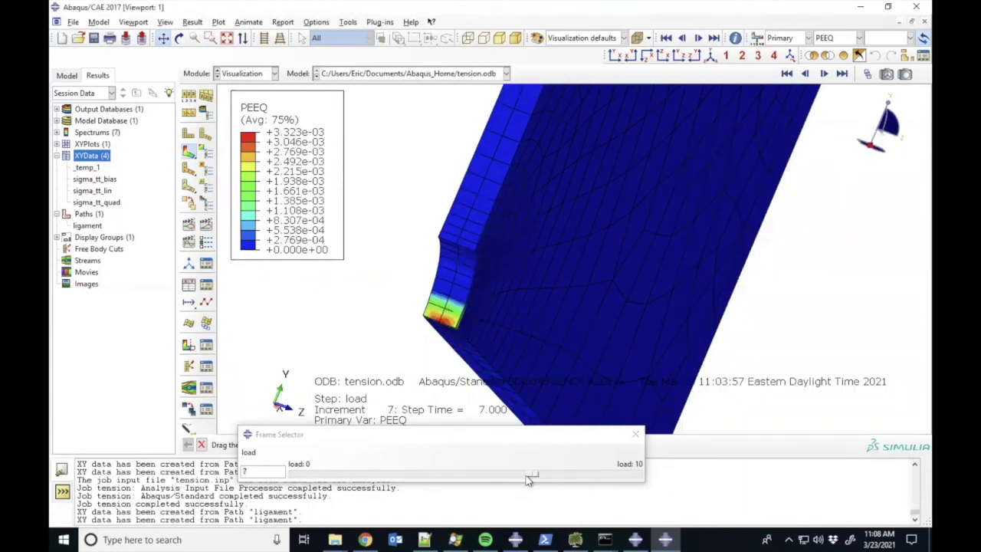
pyautogui.moveTo(532, 477); pyautogui.dragTo(626, 478)
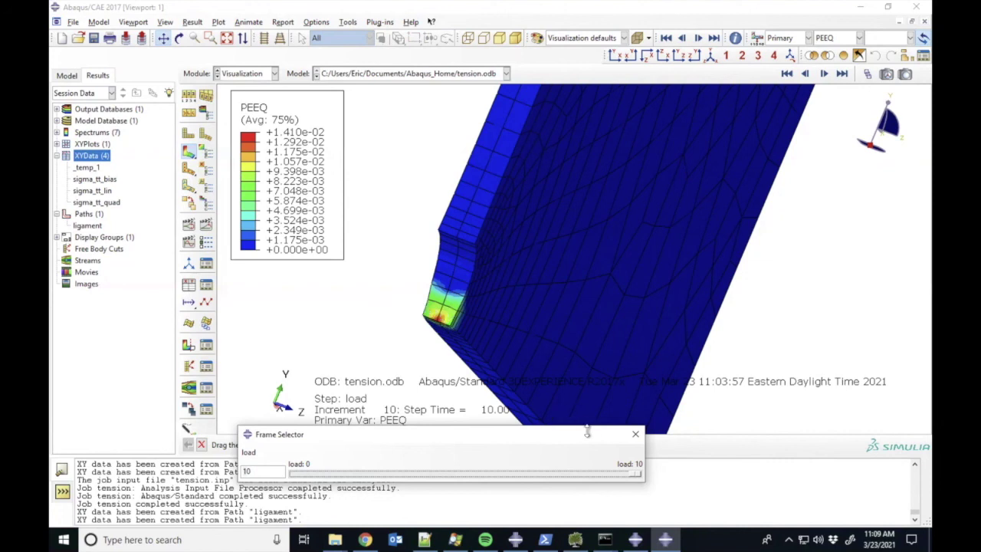
pyautogui.moveTo(636, 474)
pyautogui.mouseDown()
pyautogui.moveTo(528, 476)
pyautogui.moveTo(629, 479)
pyautogui.mouseUp()
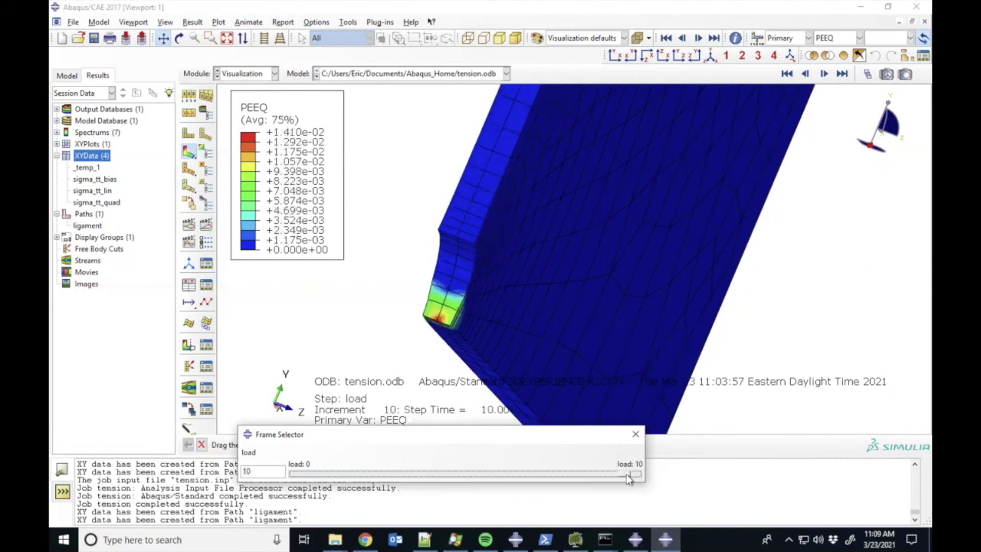